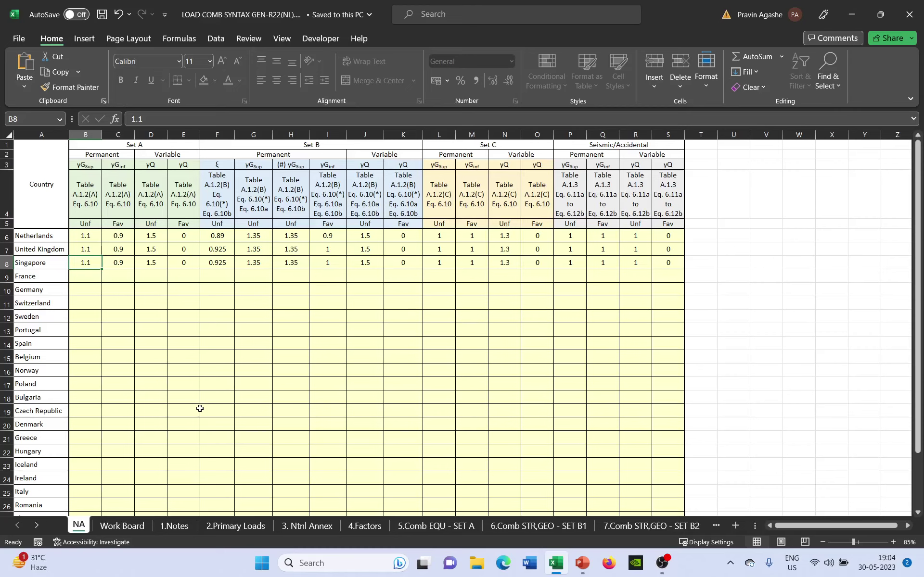
Examine the national annex factors for Netherlands, United Kingdom and Singapore, the remaining countries' rows, and the Work Board sheet.
scroll(199, 408, "up", 1, "ctrl")
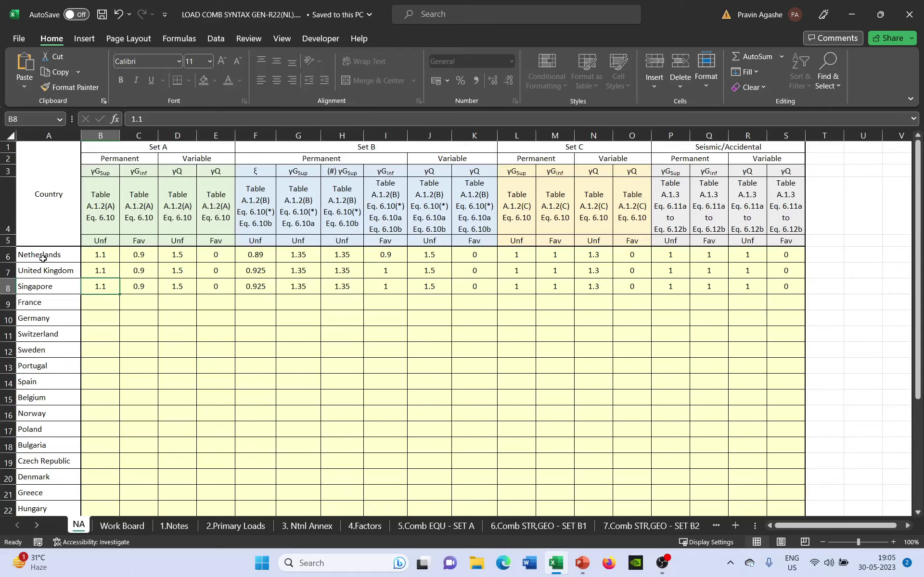
left_click_drag(41, 255, 211, 289)
left_click_drag(101, 258, 800, 290)
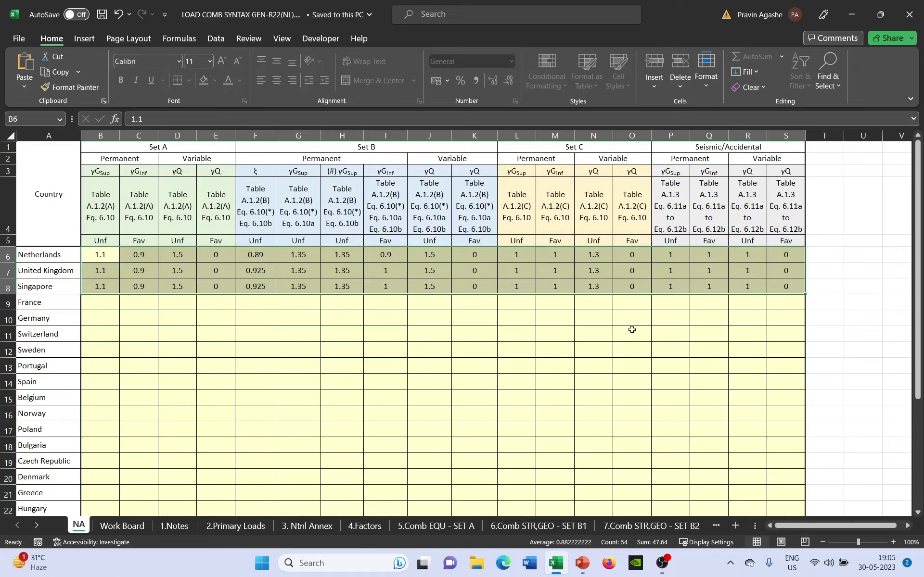
scroll(631, 330, "down", 1)
left_click_drag(91, 282, 670, 480)
scroll(567, 426, "up", 2)
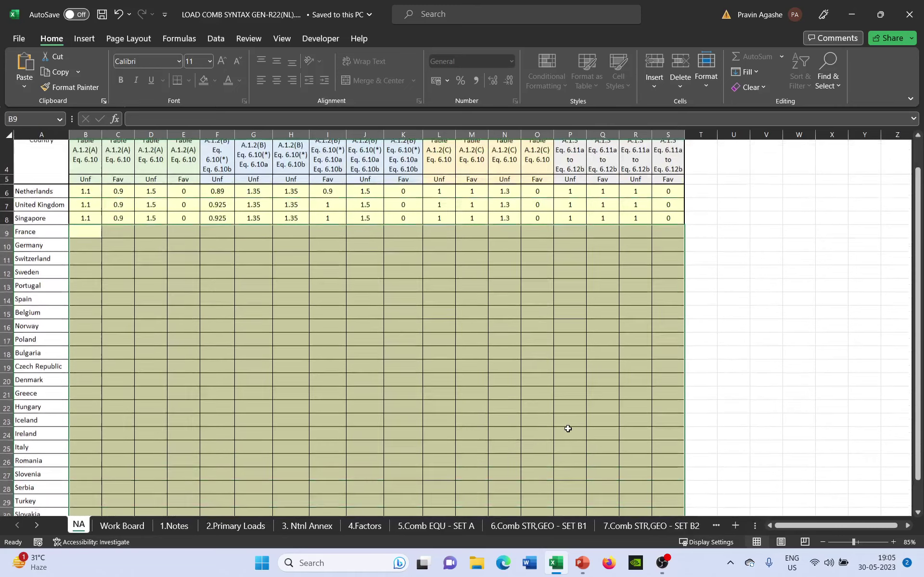
left_click(369, 331)
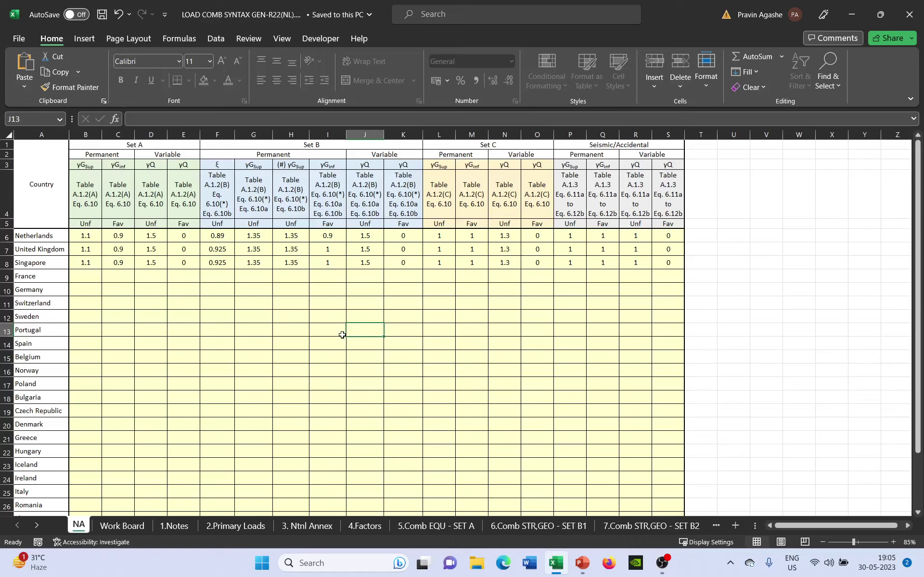
left_click(126, 526)
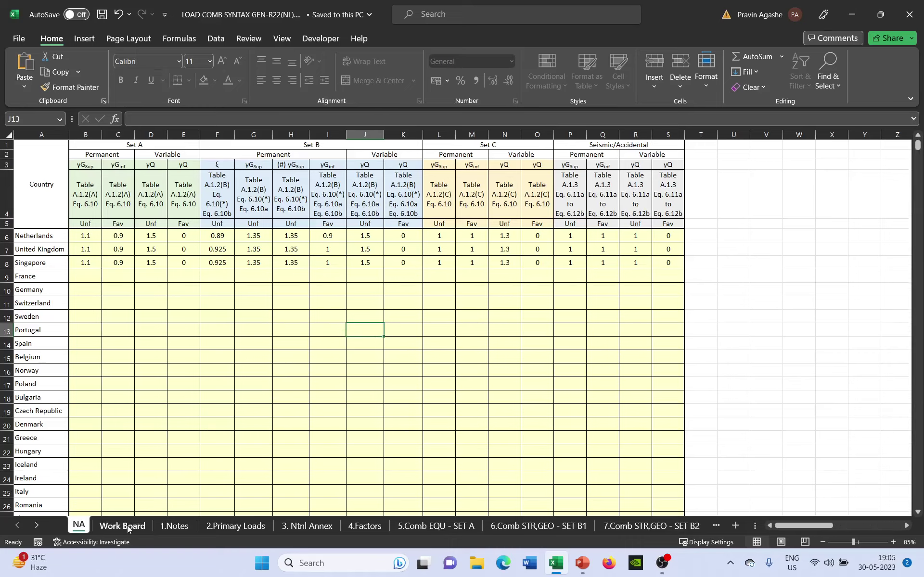
scroll(240, 424, "up", 2, "ctrl")
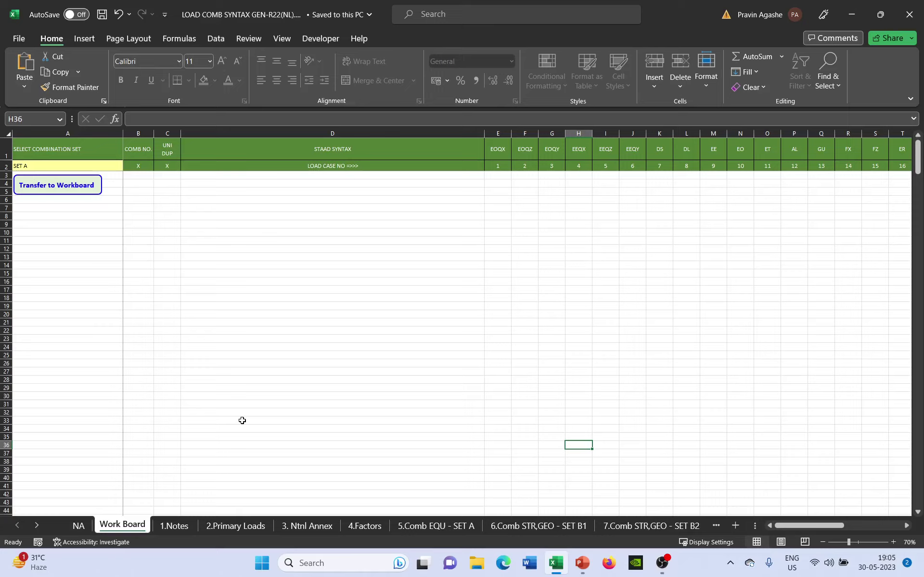
Open the 2.Primary Loads sheet, where the national annex, consequence class and primary loads are defined.
left_click(229, 526)
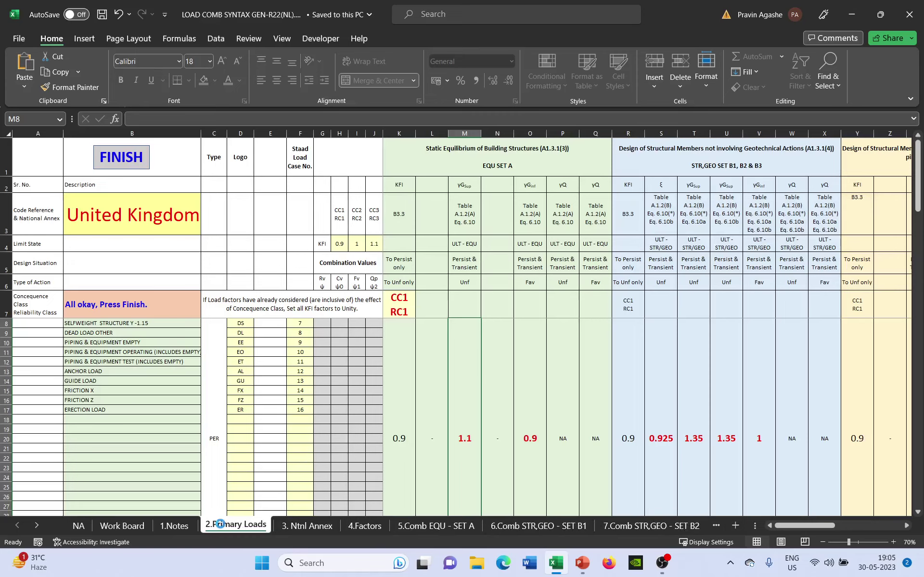
scroll(222, 527, "up", 1)
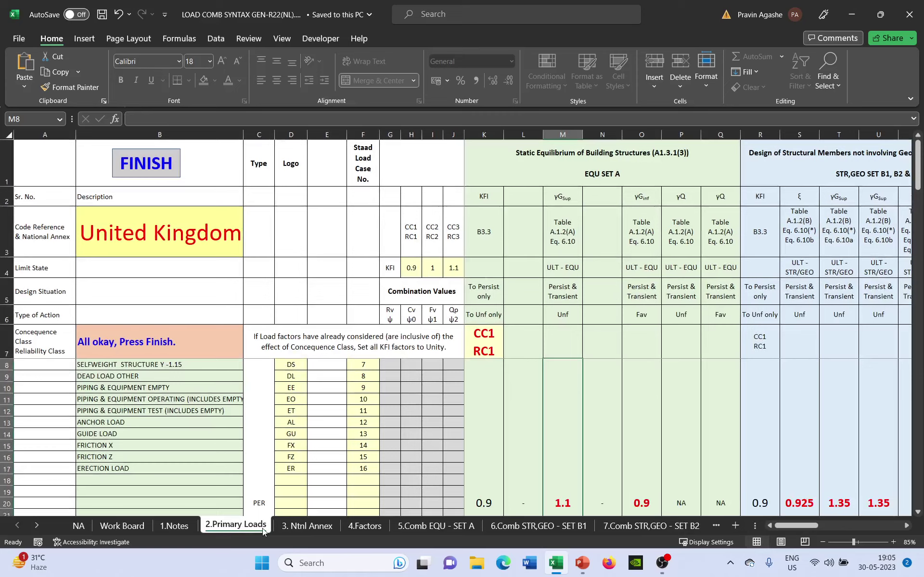
left_click(419, 431)
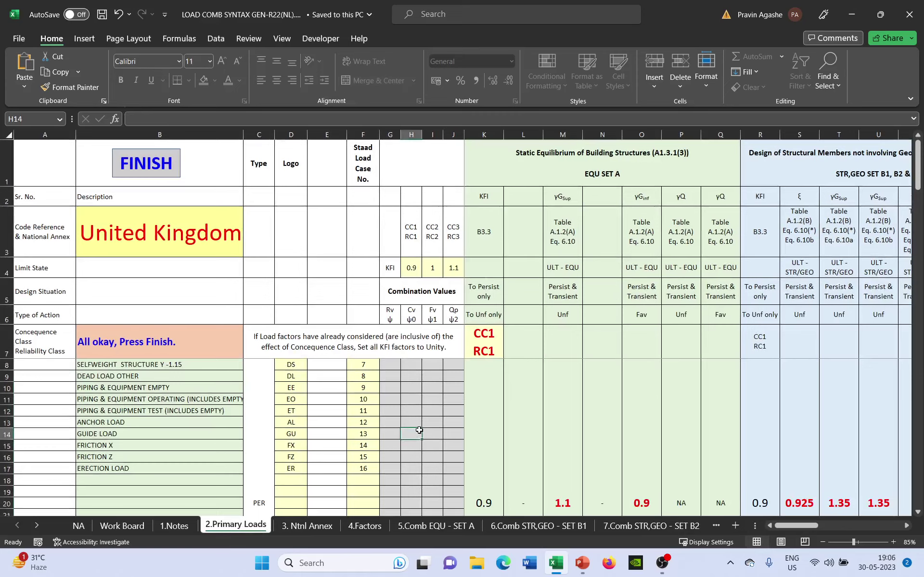
scroll(419, 431, "up", 1)
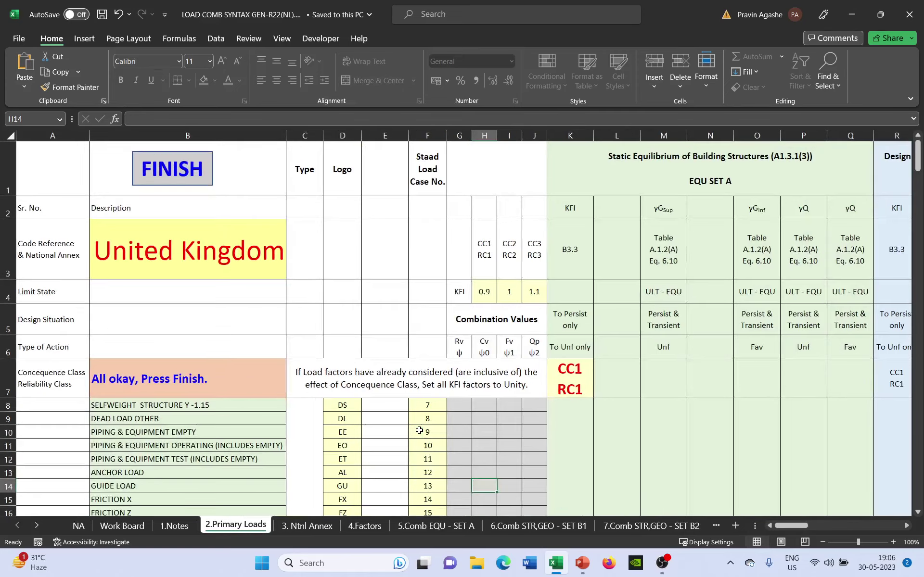
scroll(419, 431, "down", 1)
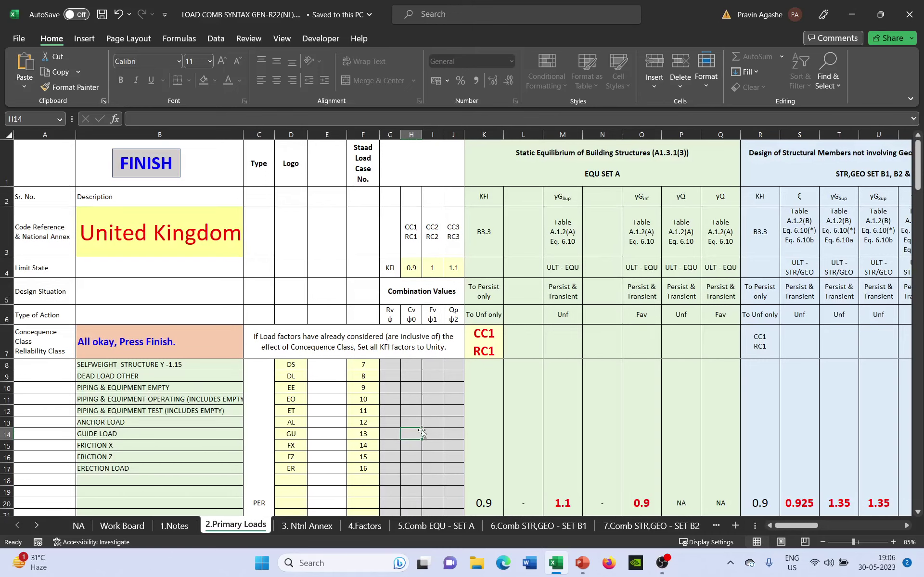
Switch to PowerPoint to check the required inputs on the INPUTS slide, and return to the Excel workbook.
mouse_move(582, 562)
left_click(583, 509)
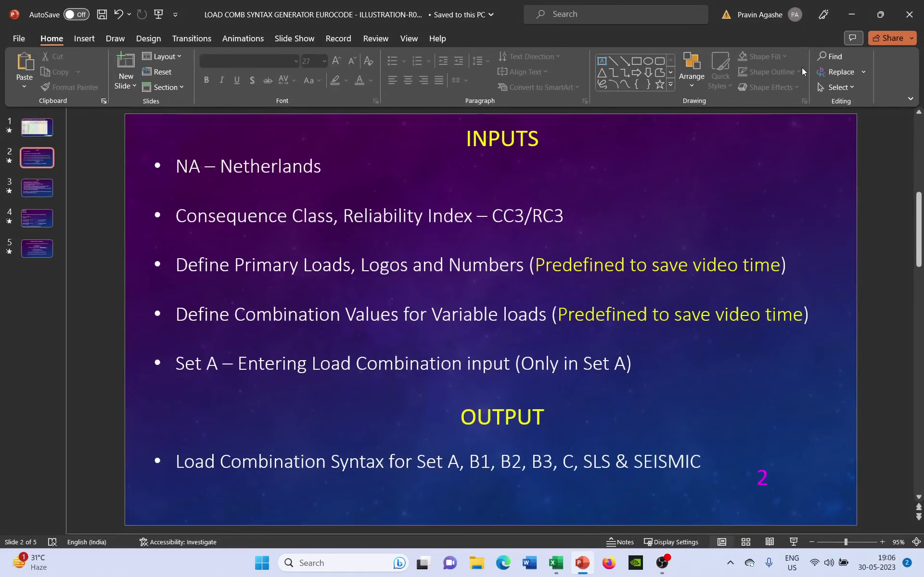
left_click(851, 15)
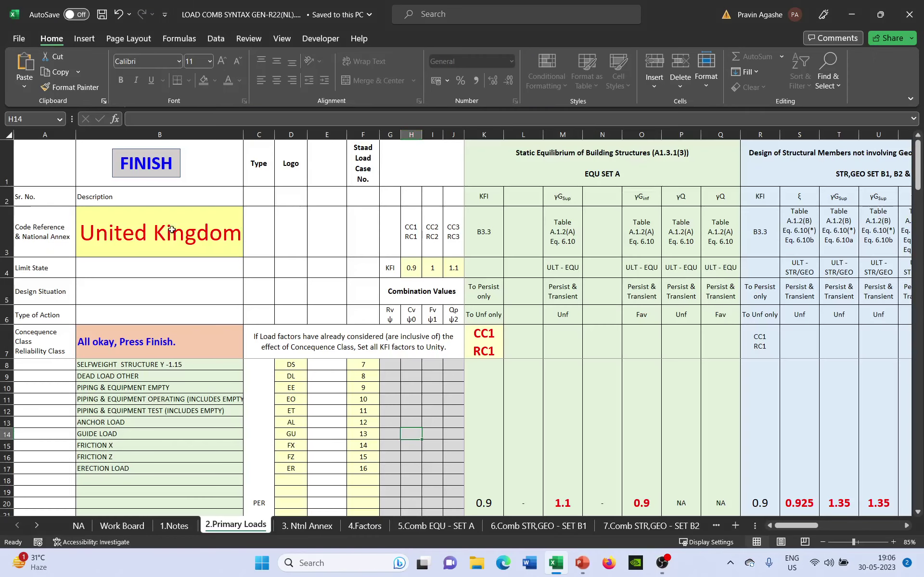
Set the Code Reference & National Annex to Netherlands on the Primary Loads sheet.
left_click(212, 239)
left_click(249, 253)
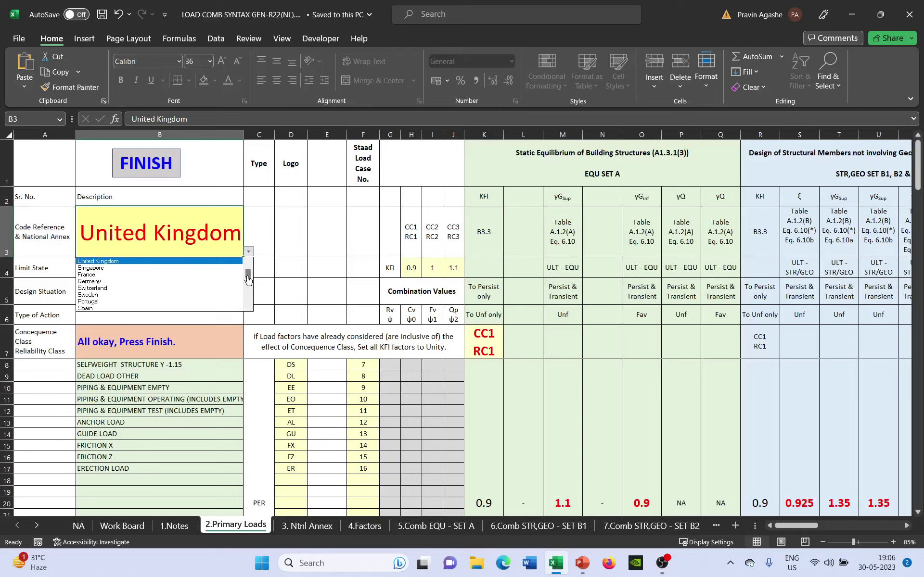
scroll(248, 276, "up", 1)
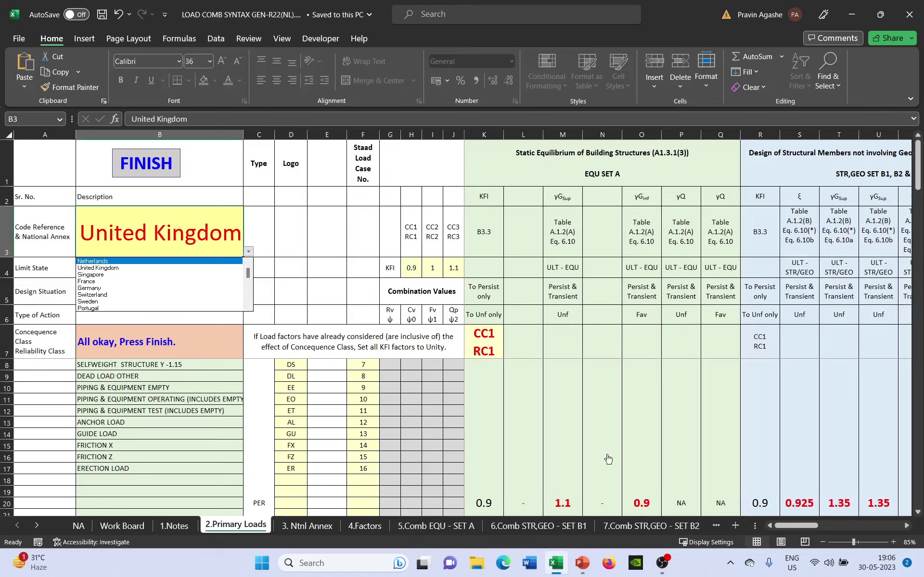
left_click(89, 262)
Compare the Netherlands partial factors on the Primary Loads sheet with the NA sheet's table and return to Primary Loads.
left_click(809, 494)
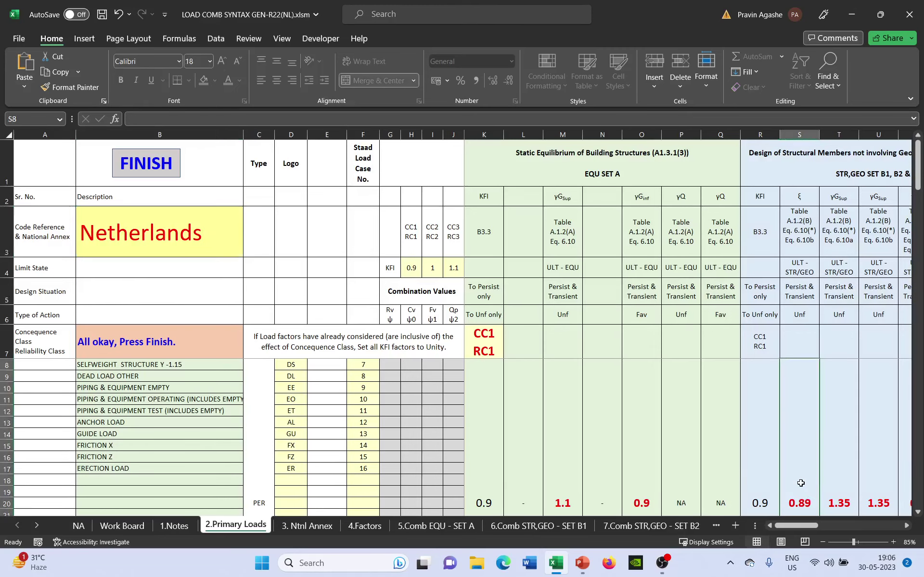
scroll(801, 484, "down", 1)
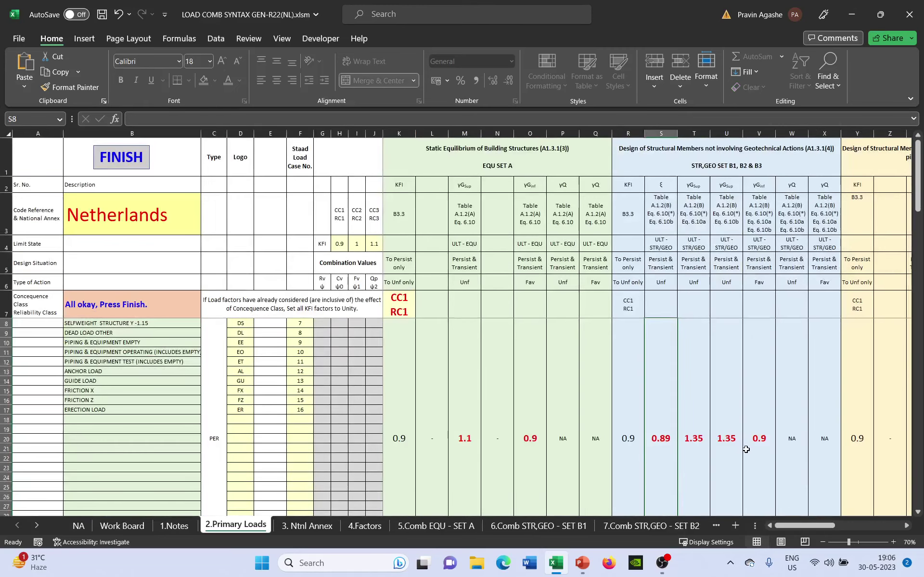
left_click(80, 526)
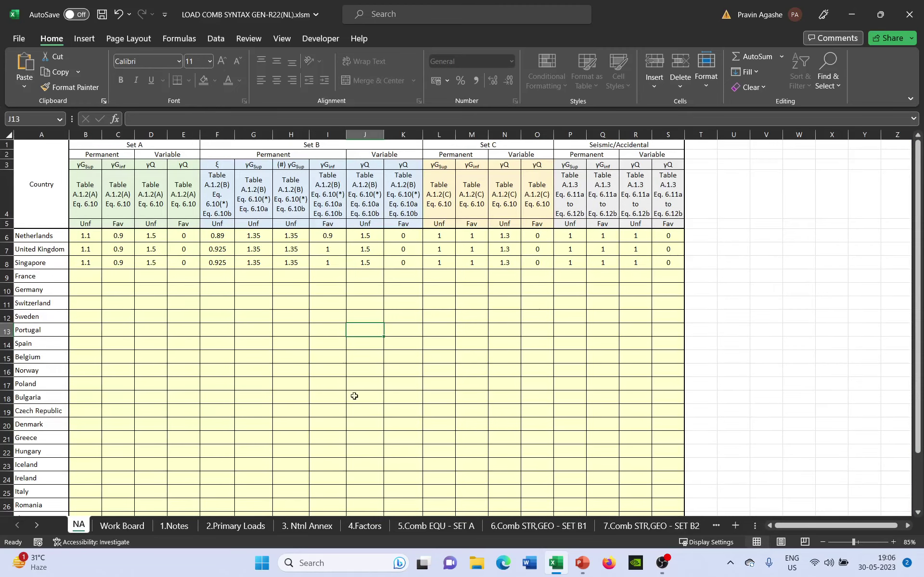
left_click(236, 526)
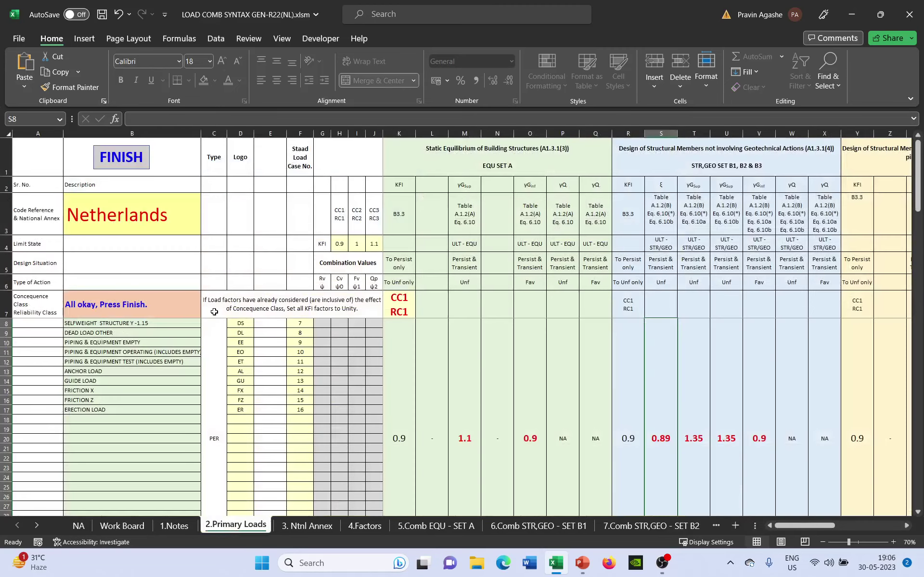
left_click(353, 331)
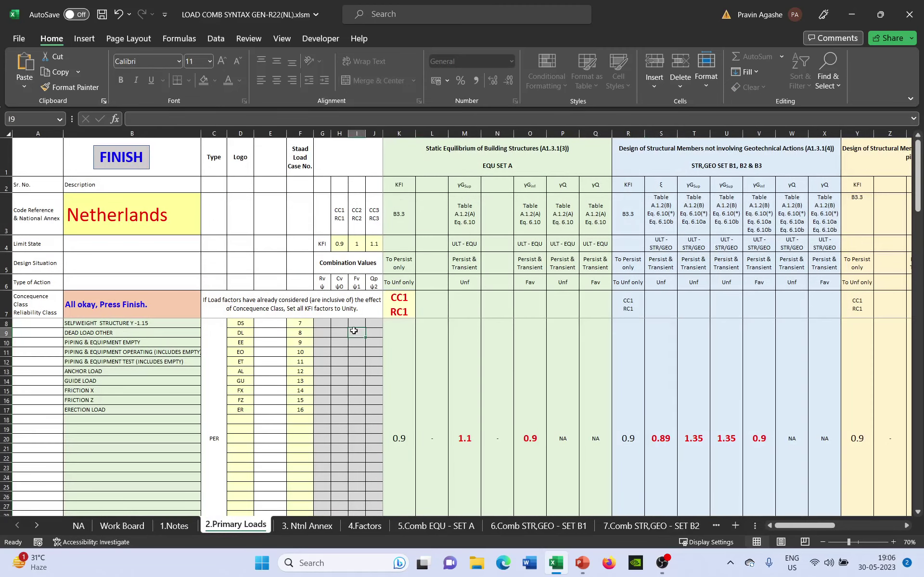
Set the consequence and reliability class for EQU Set A to CC3RC3.
left_click(400, 304)
left_click(421, 315)
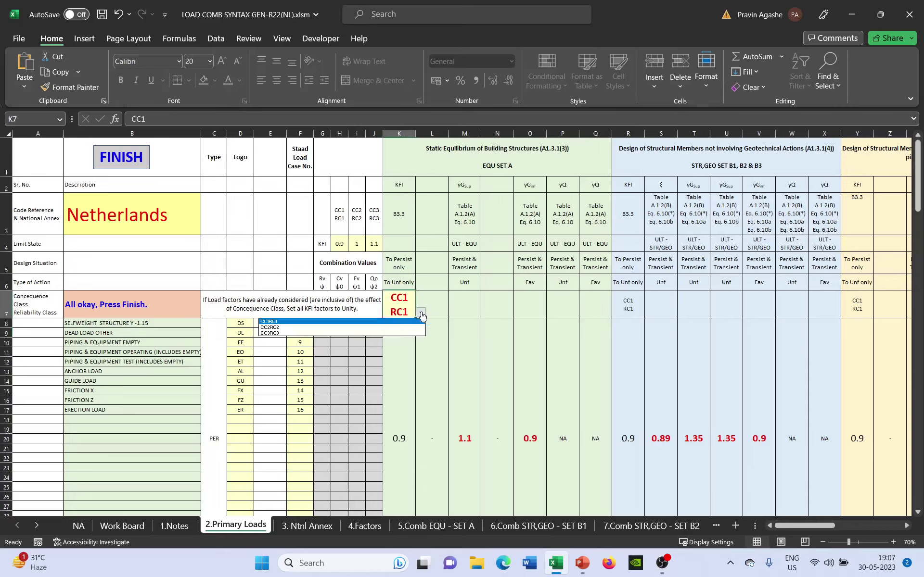
left_click(272, 334)
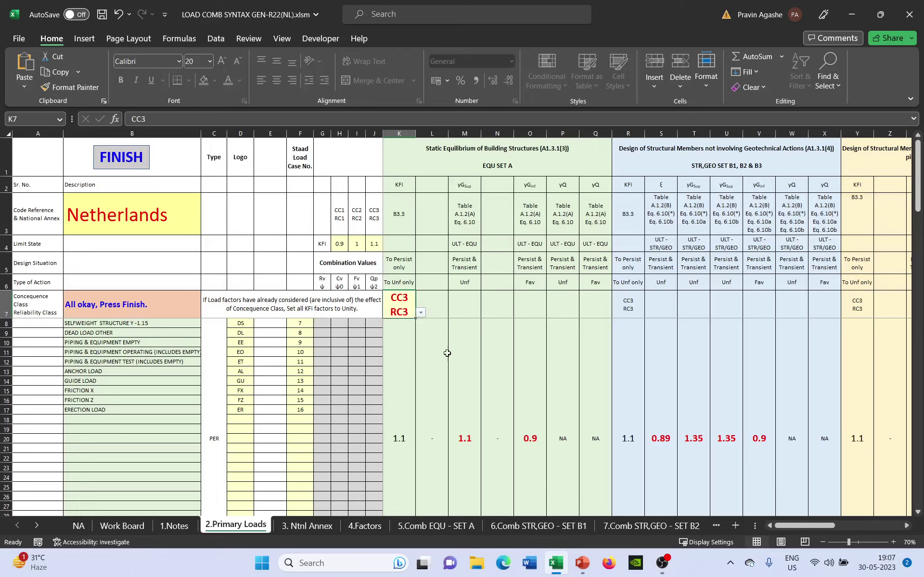
left_click(421, 315)
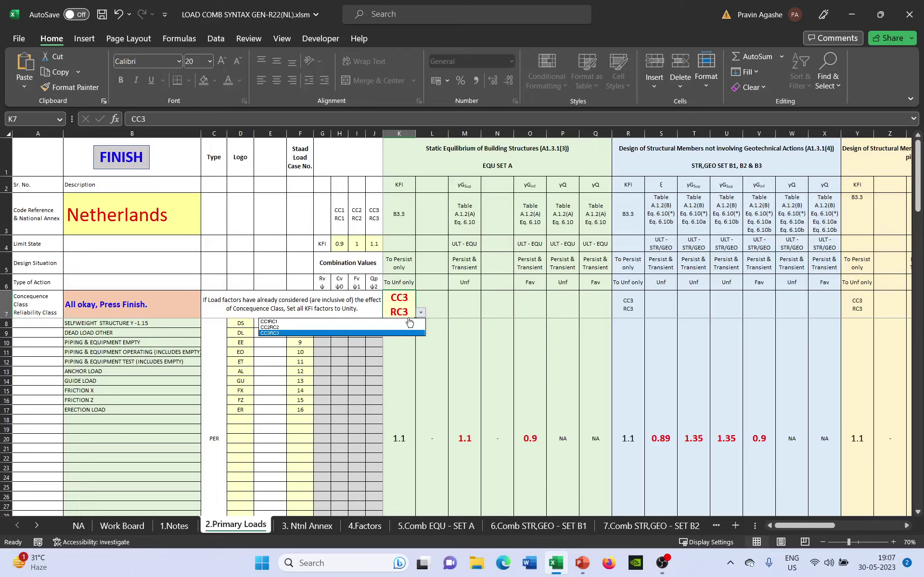
left_click(270, 338)
Review the KFI factor applied to EQU Set A and the KFI values defined for each consequence class.
left_click(400, 439)
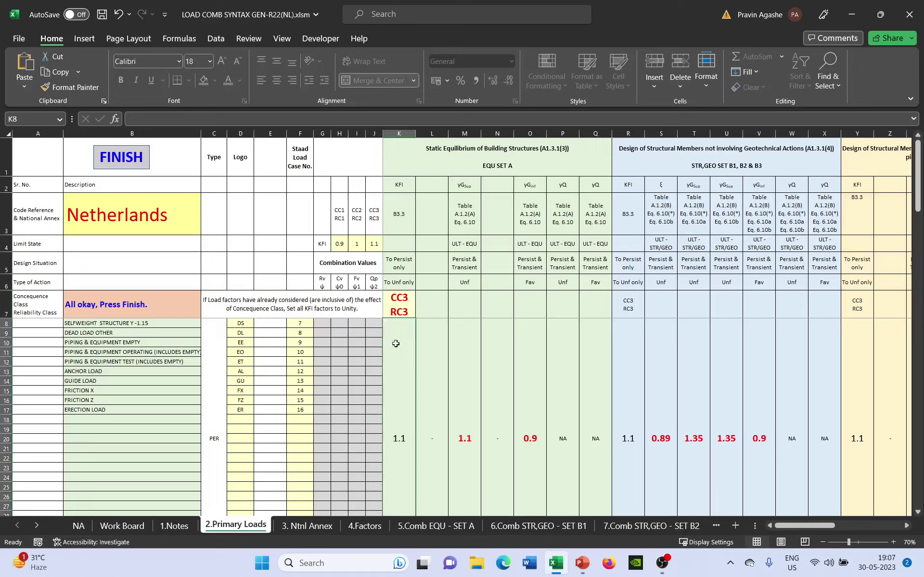
left_click(400, 187)
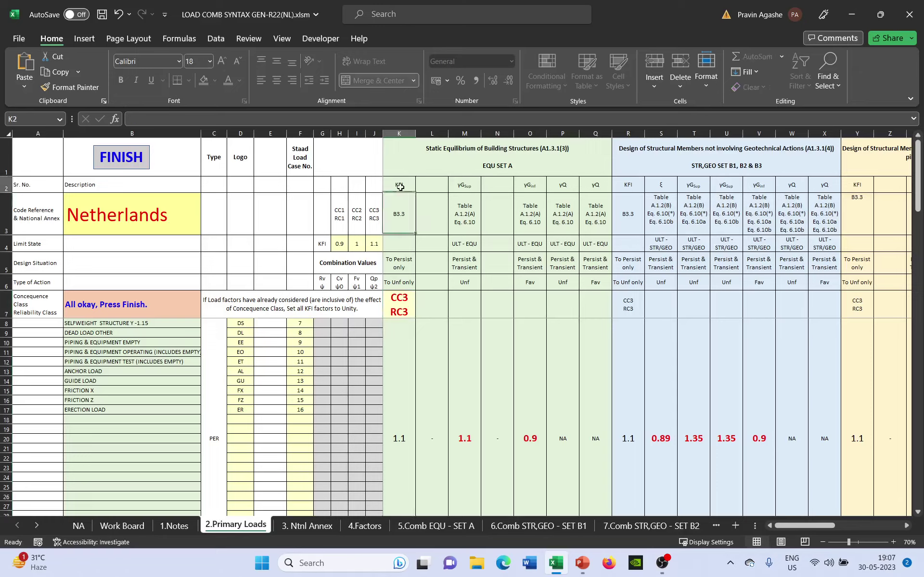
left_click(406, 427)
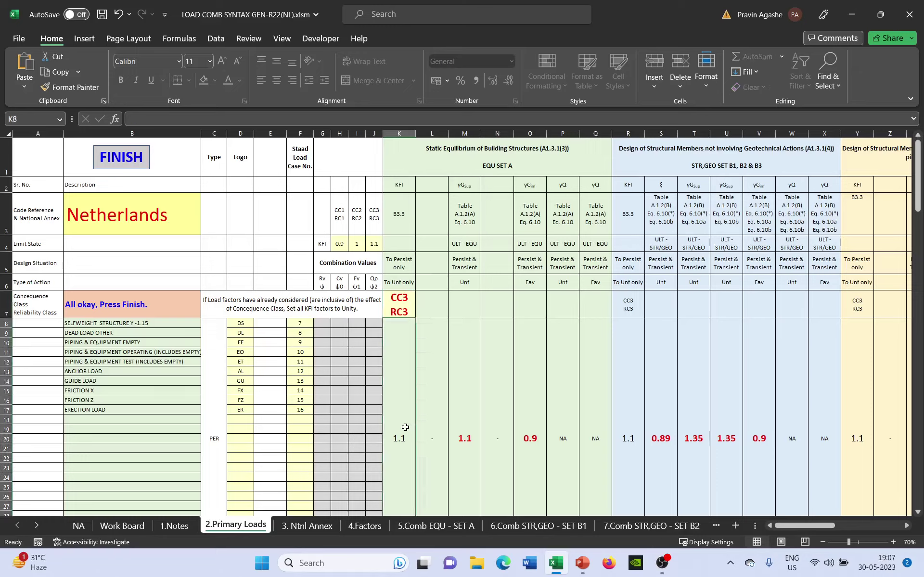
left_click(339, 244)
left_click_drag(340, 244, 377, 243)
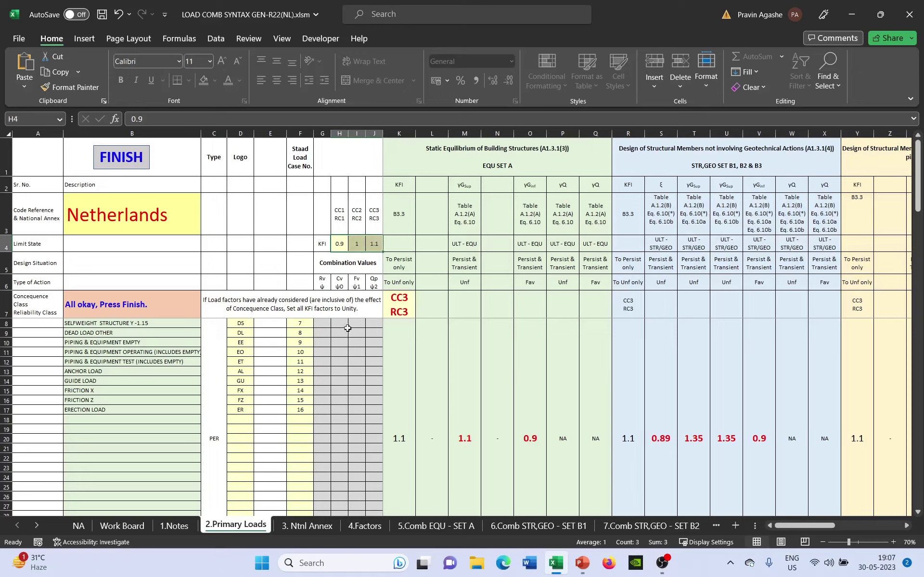
left_click(351, 346)
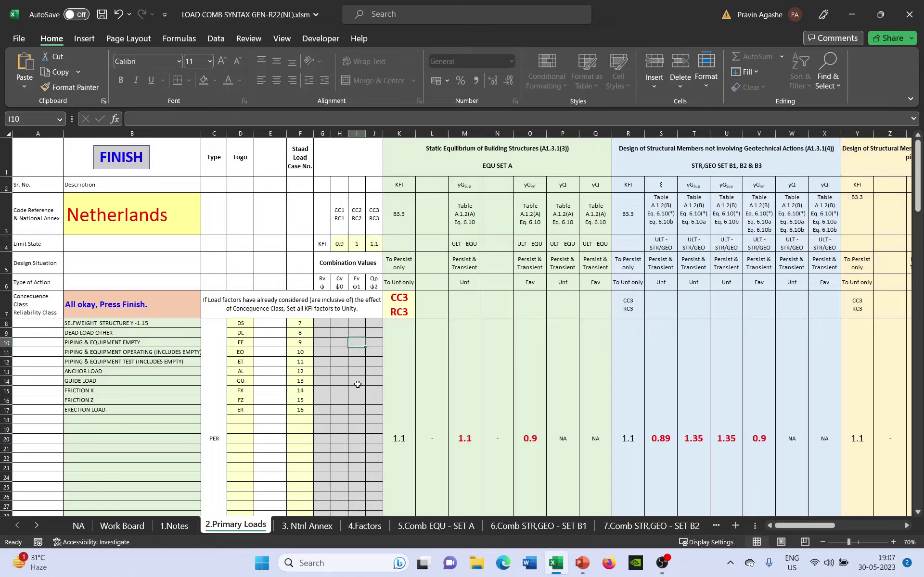
Examine the permanent load descriptions on the Primary Loads sheet, including the spare rows and the PER type.
scroll(358, 384, "down", 1)
scroll(357, 384, "up", 1)
left_click(211, 343)
left_click_drag(151, 323, 151, 466)
scroll(179, 434, "down", 1)
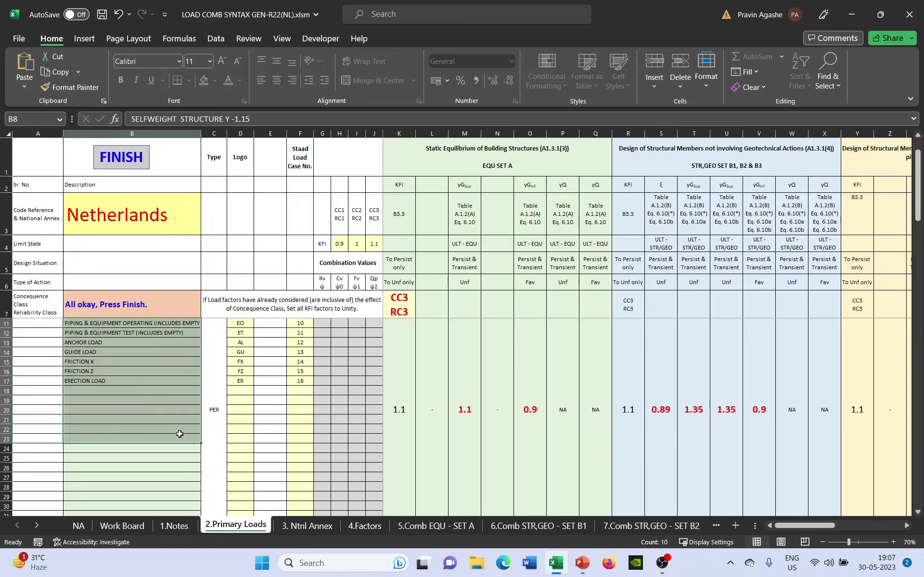
scroll(179, 434, "down", 1)
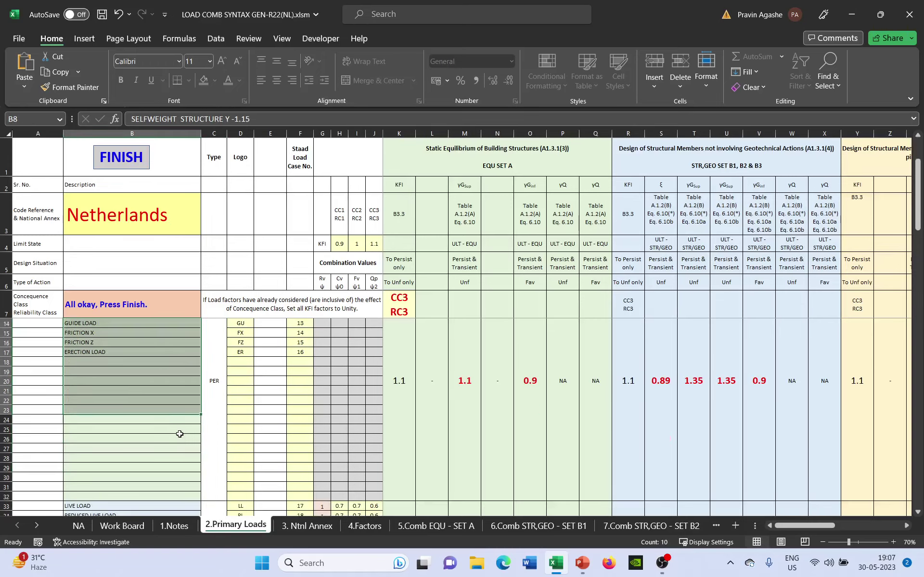
scroll(179, 434, "up", 2)
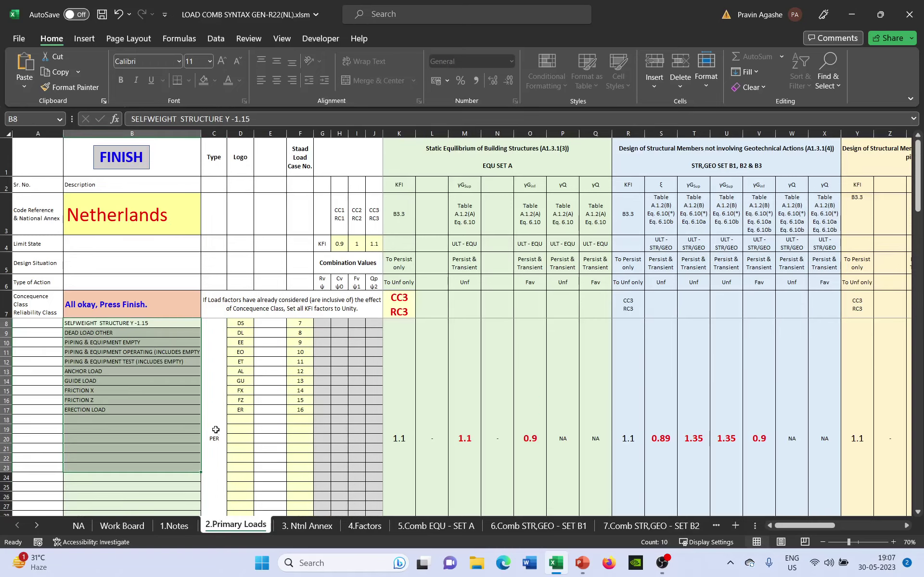
left_click(215, 429)
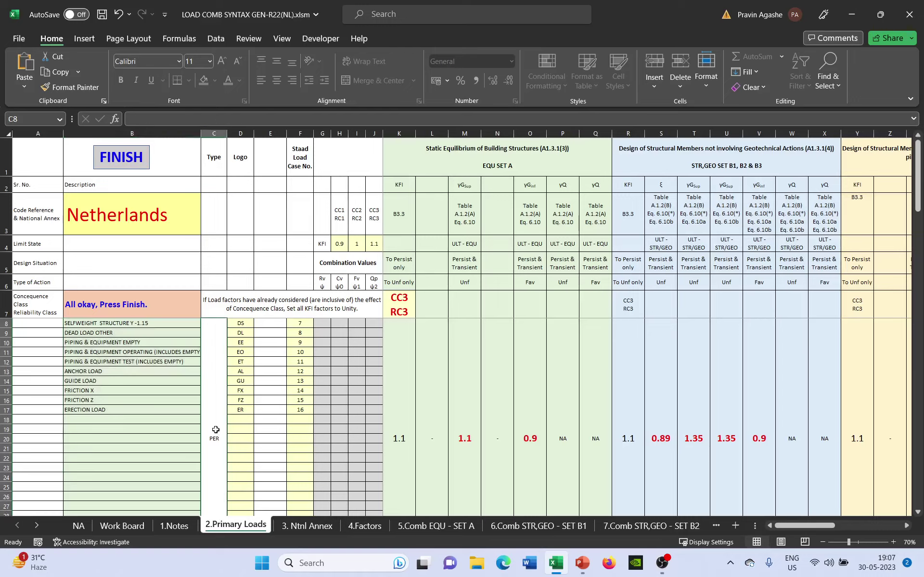
left_click(145, 324)
left_click_drag(145, 324, 183, 502)
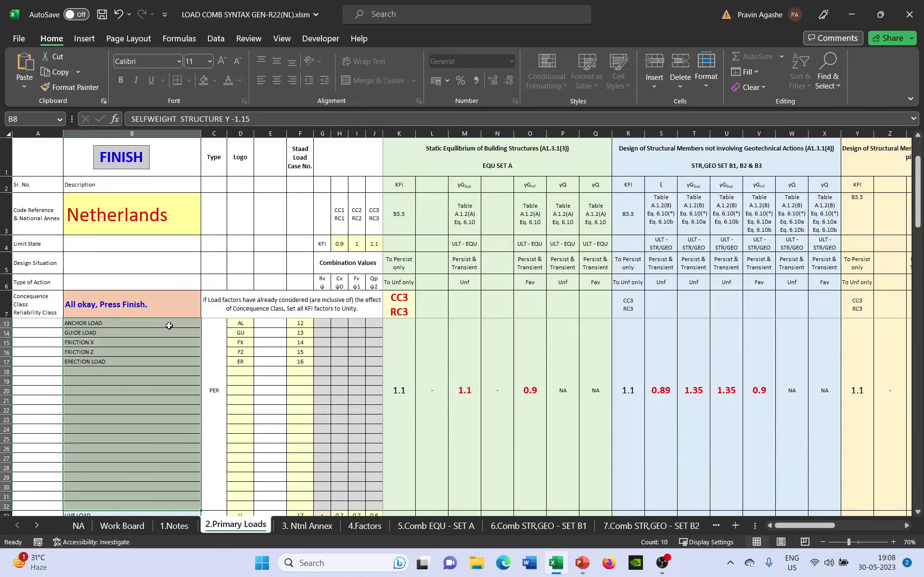
Examine the variable loads of type VAR with their logos, load case numbers and combination values.
scroll(241, 395, "down", 1)
scroll(241, 395, "down", 7)
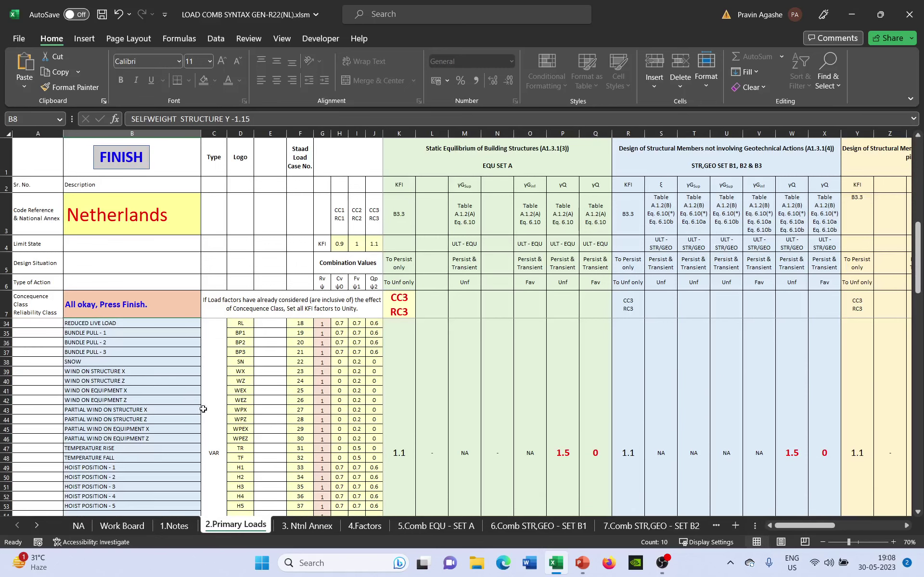
left_click(219, 437)
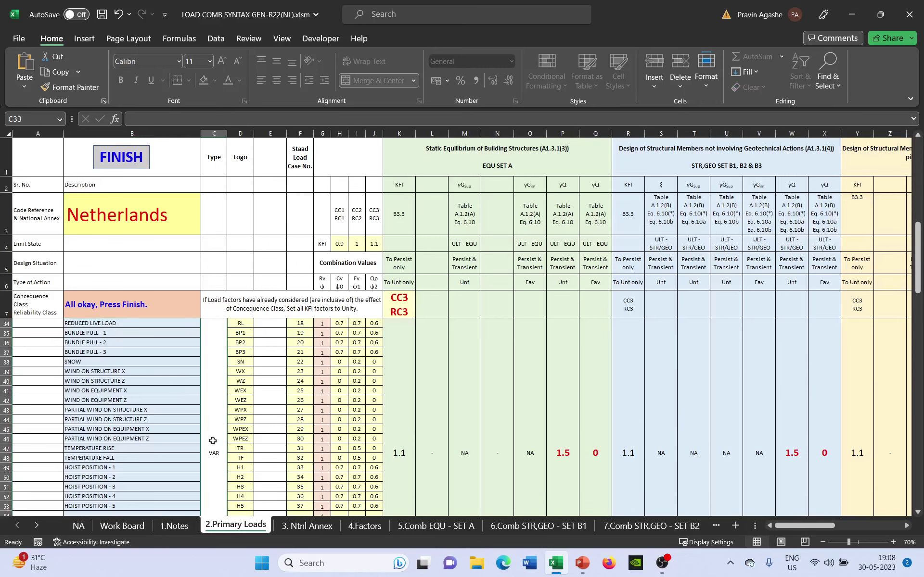
Review the variable load descriptions from reduced live load through hoist position 5 on the Primary Loads sheet.
left_click(99, 323)
left_click_drag(100, 323, 137, 506)
scroll(149, 431, "down", 4)
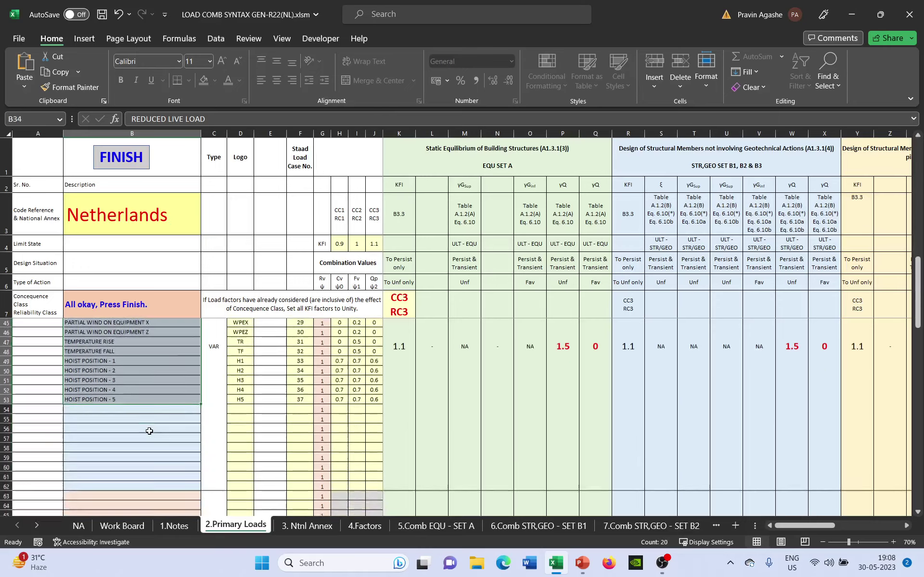
Examine the ACC type block and the description rows reserved for accidental loads.
scroll(149, 431, "down", 5)
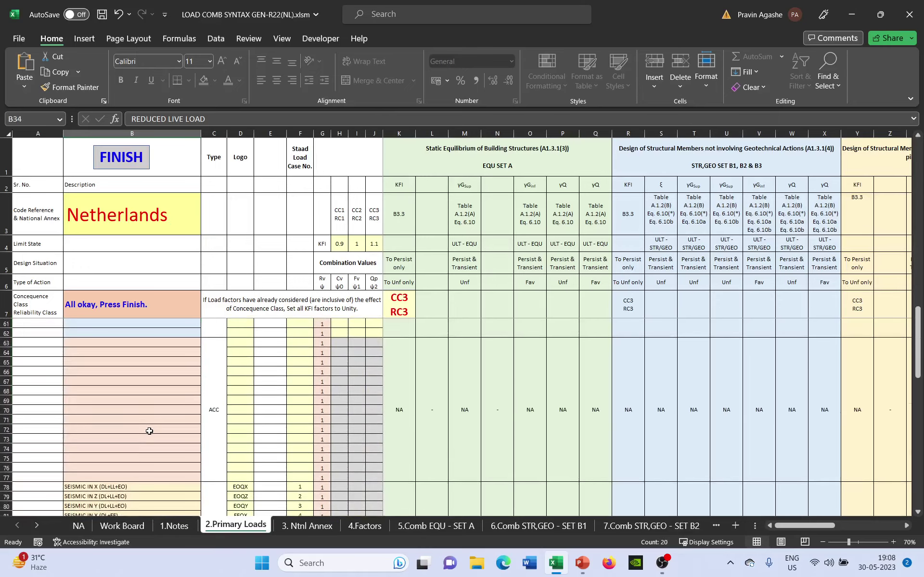
left_click(213, 378)
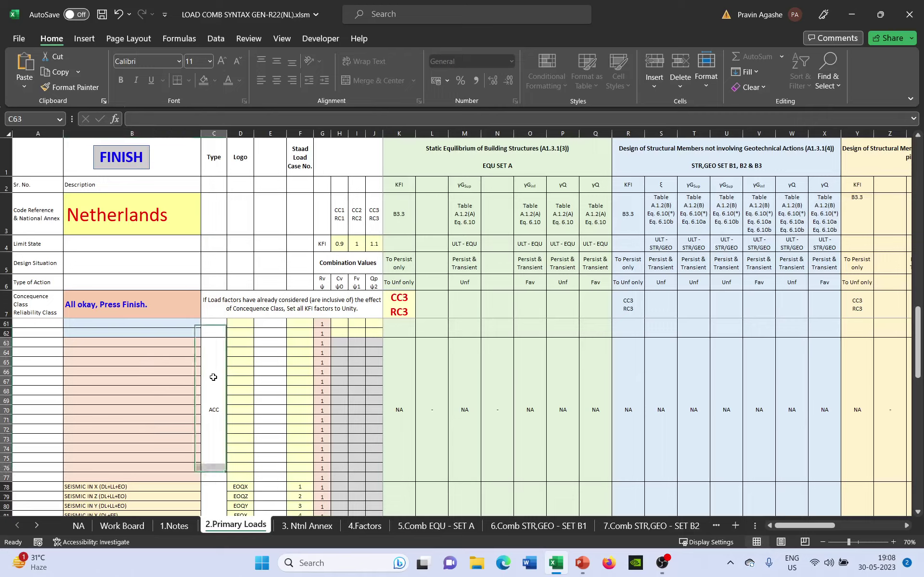
left_click(122, 343)
left_click_drag(122, 347, 135, 473)
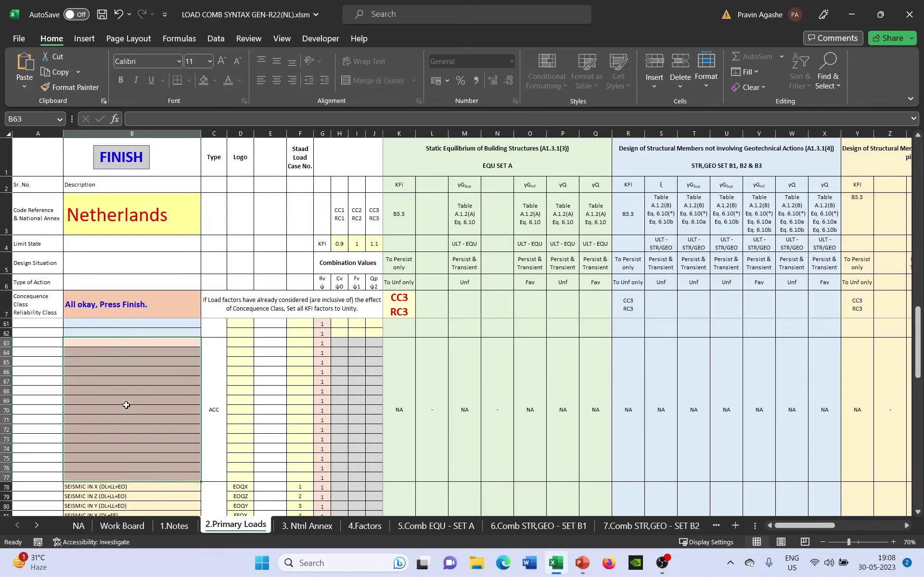
left_click(114, 382)
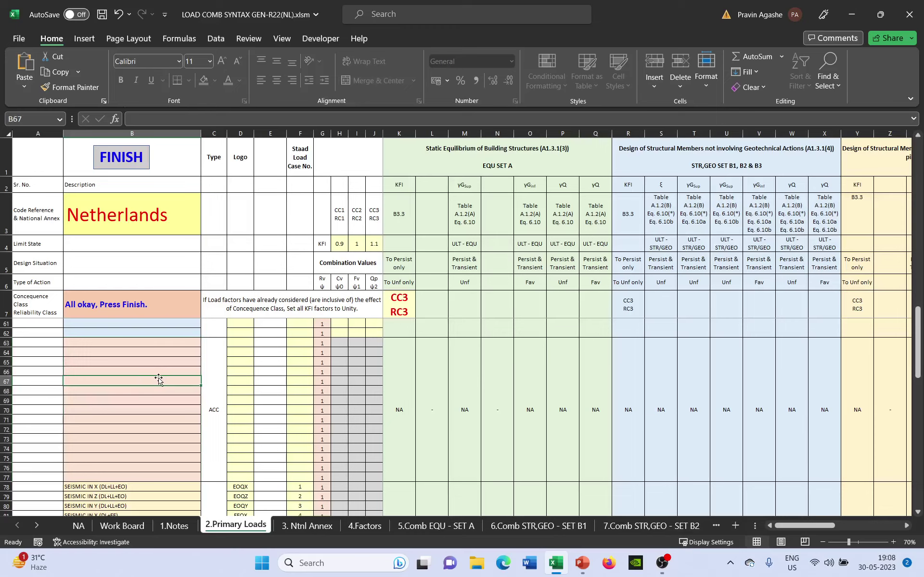
Examine the SEI type block, including the seismic load descriptions for X, Y and Z and the spare rows.
scroll(159, 380, "down", 4)
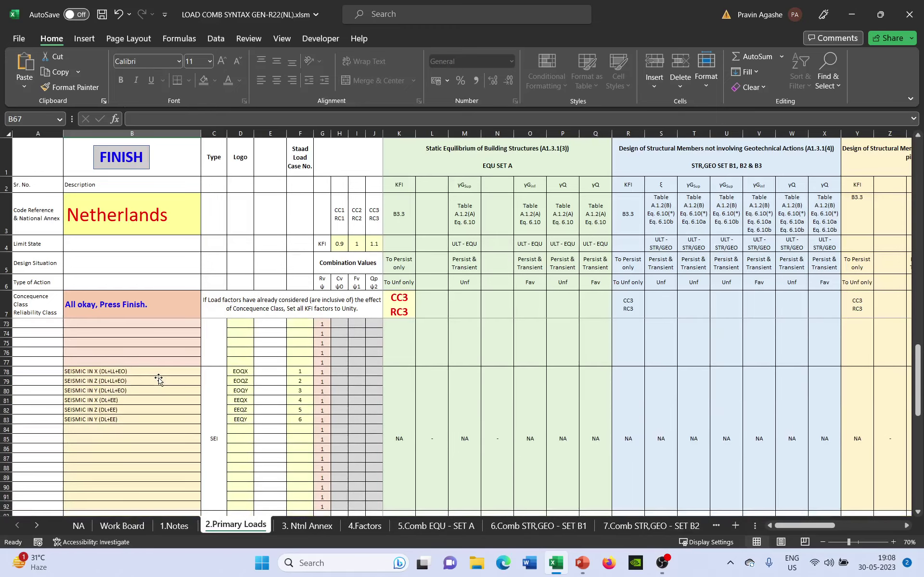
scroll(159, 380, "down", 1)
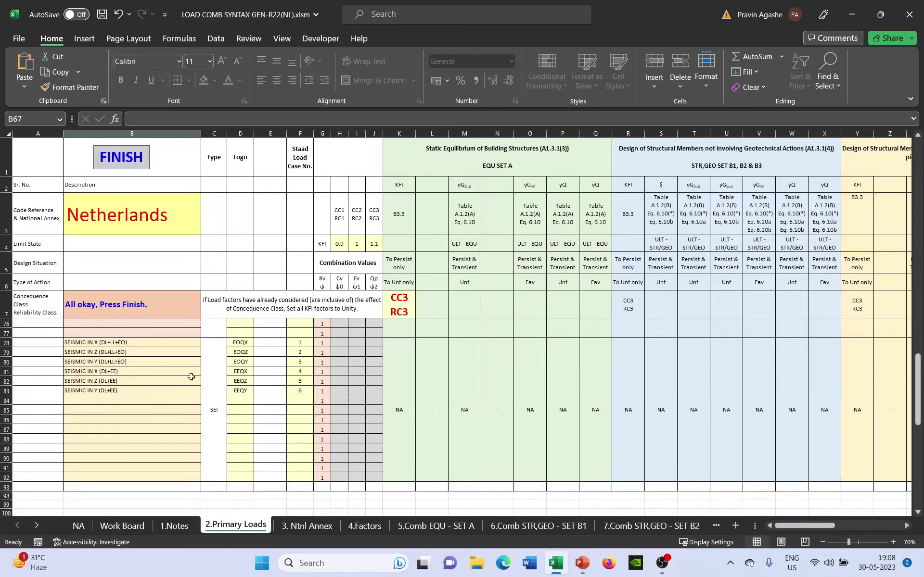
left_click_drag(132, 343, 133, 473)
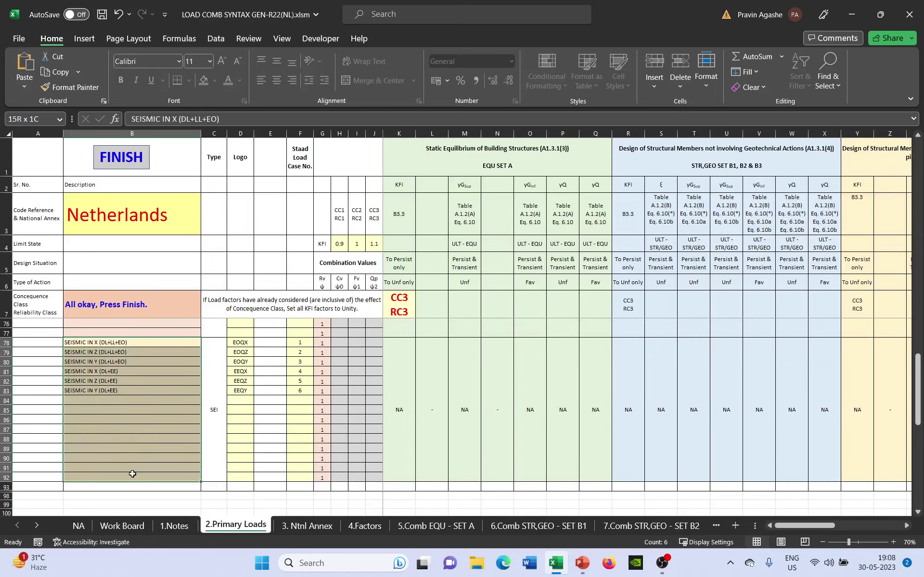
left_click(215, 389)
left_click_drag(94, 344, 97, 404)
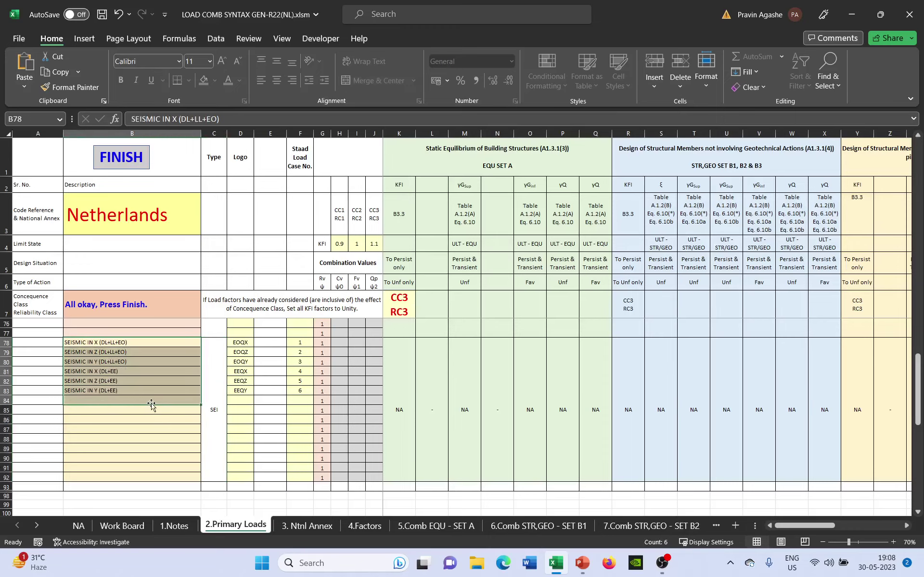
Examine the Logo column and the logos assigned to the permanent loads, from self-weight to erection load.
scroll(151, 402, "up", 7)
scroll(151, 405, "up", 16)
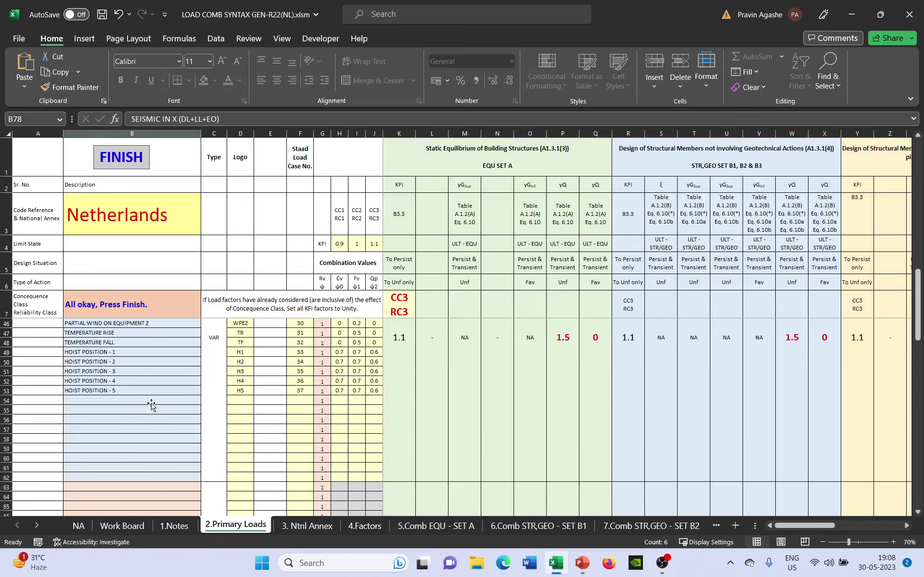
scroll(151, 406, "up", 1)
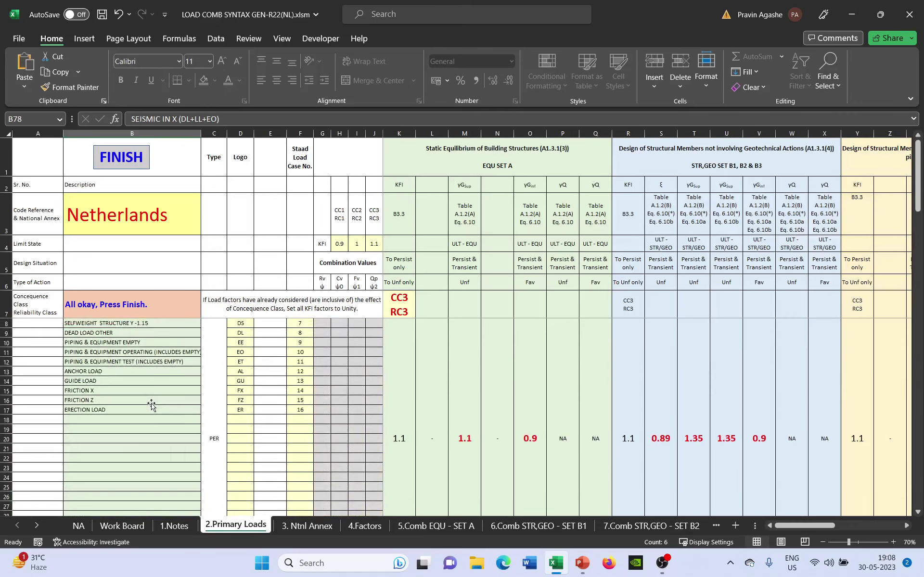
left_click(110, 327)
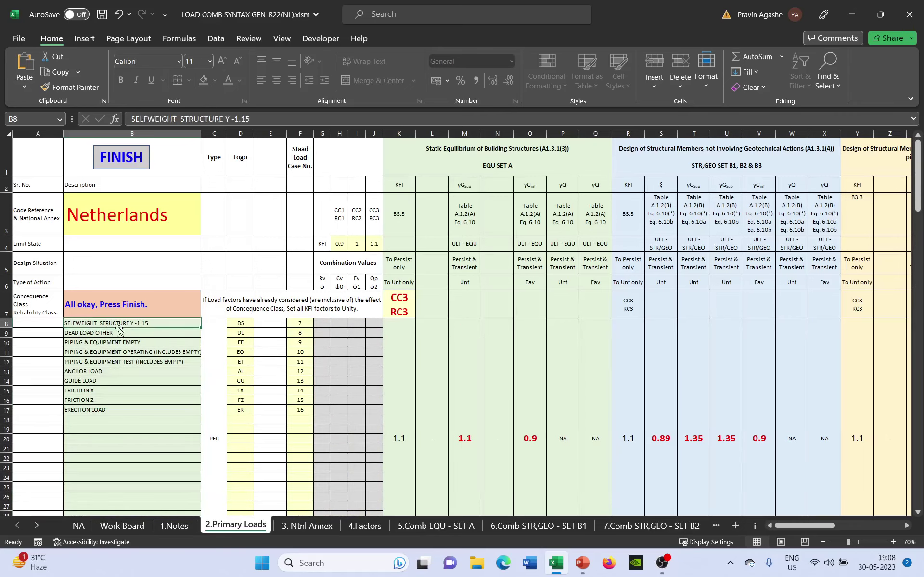
left_click(242, 133)
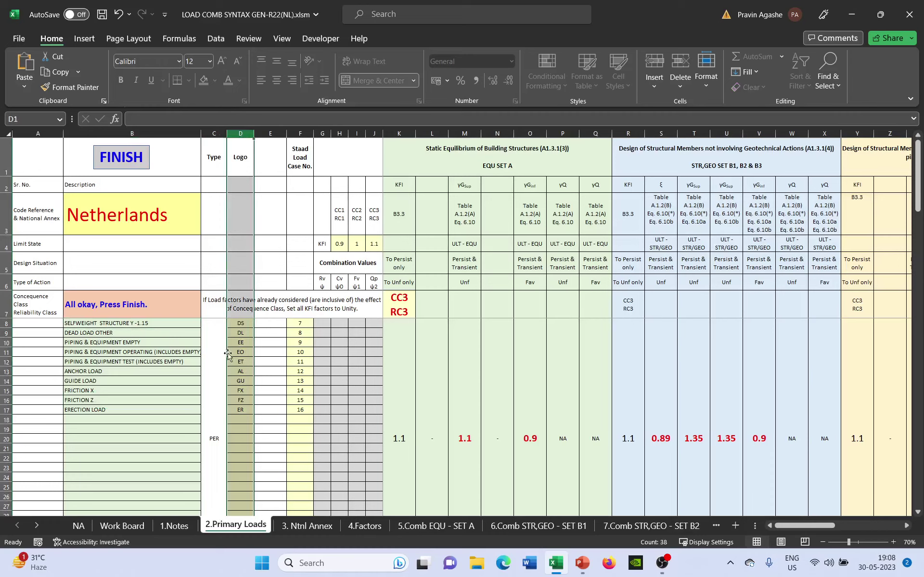
left_click(237, 333)
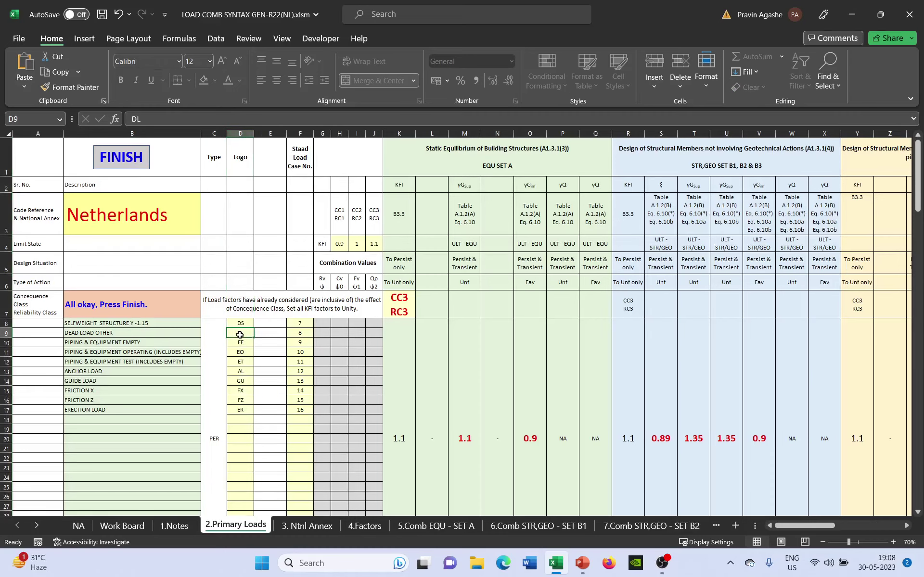
scroll(237, 333, "up", 1)
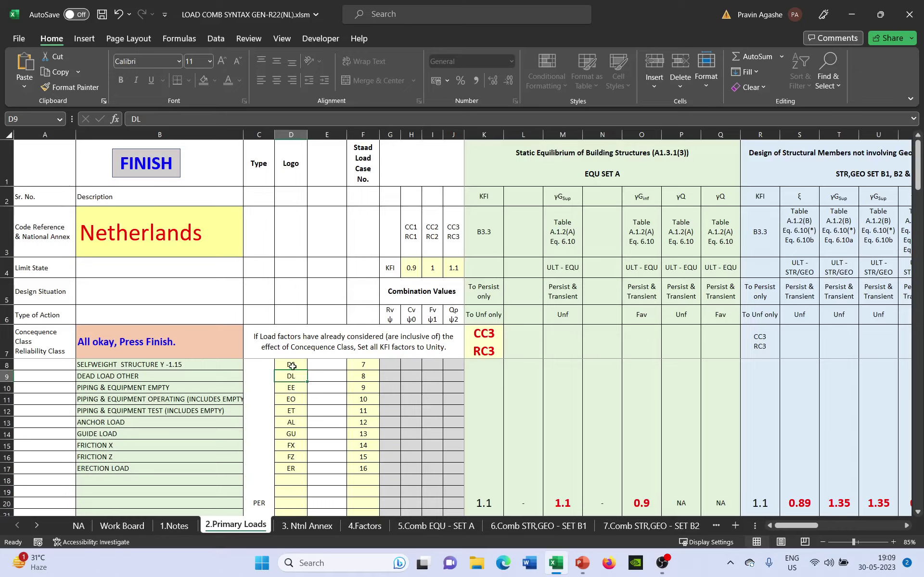
left_click_drag(292, 366, 292, 481)
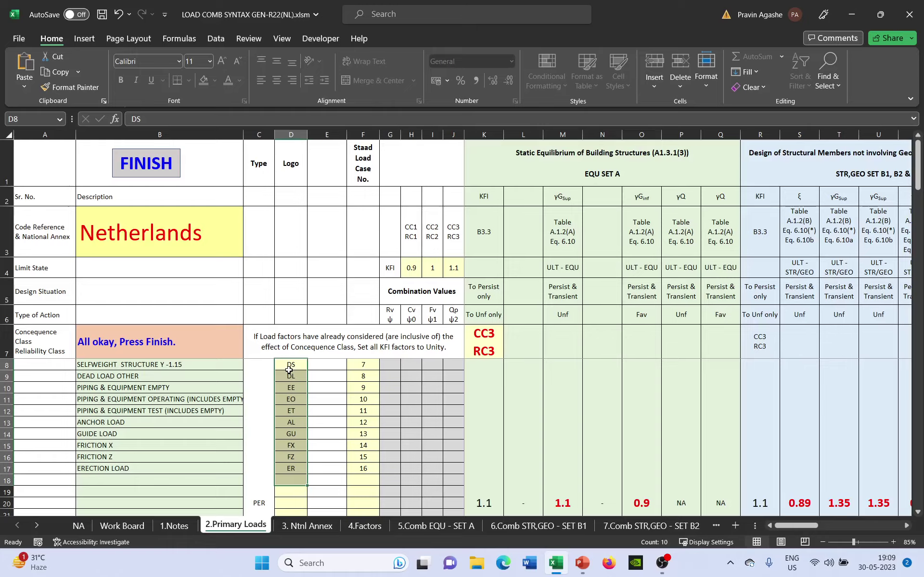
scroll(289, 369, "down", 1)
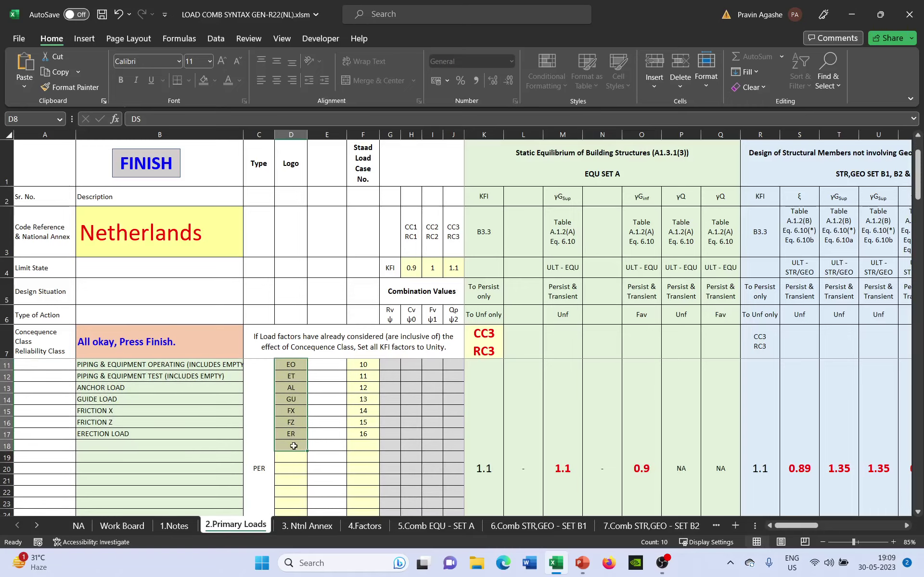
scroll(301, 438, "up", 1)
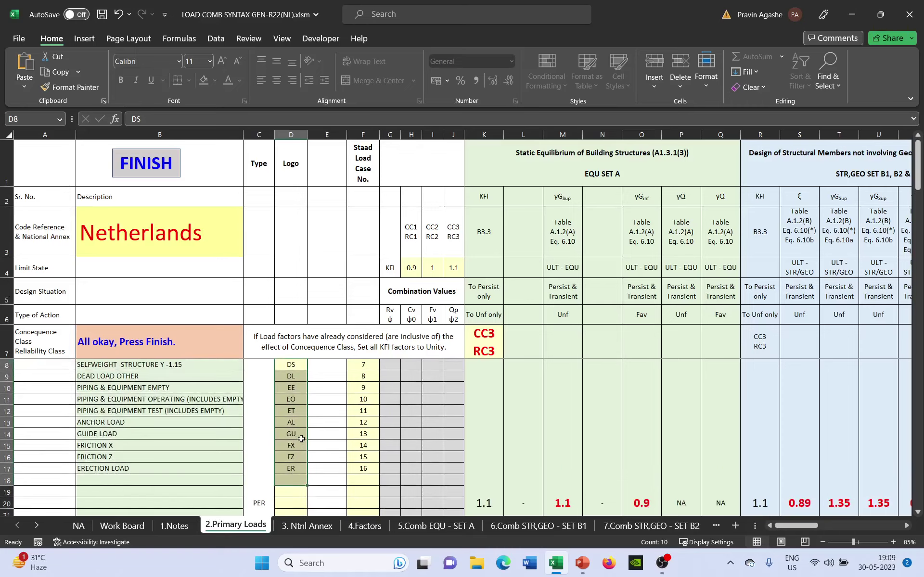
Try the duplicate logo DS for the erection load and undo the entry.
left_click(292, 465)
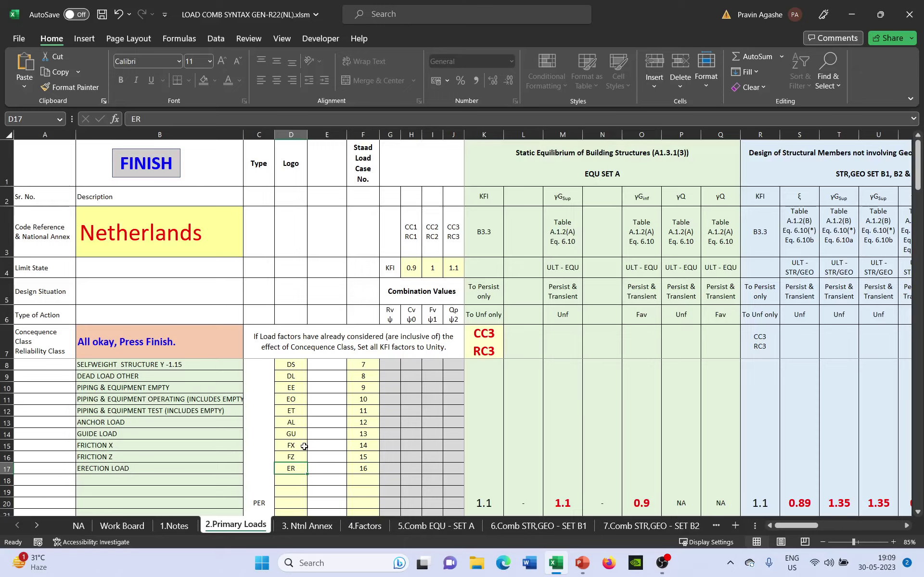
type("DS")
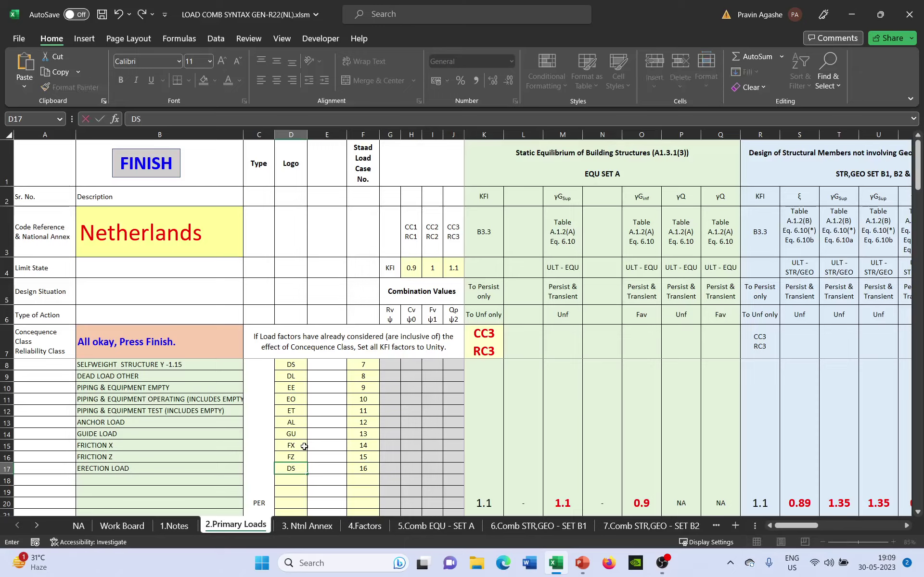
key("Return")
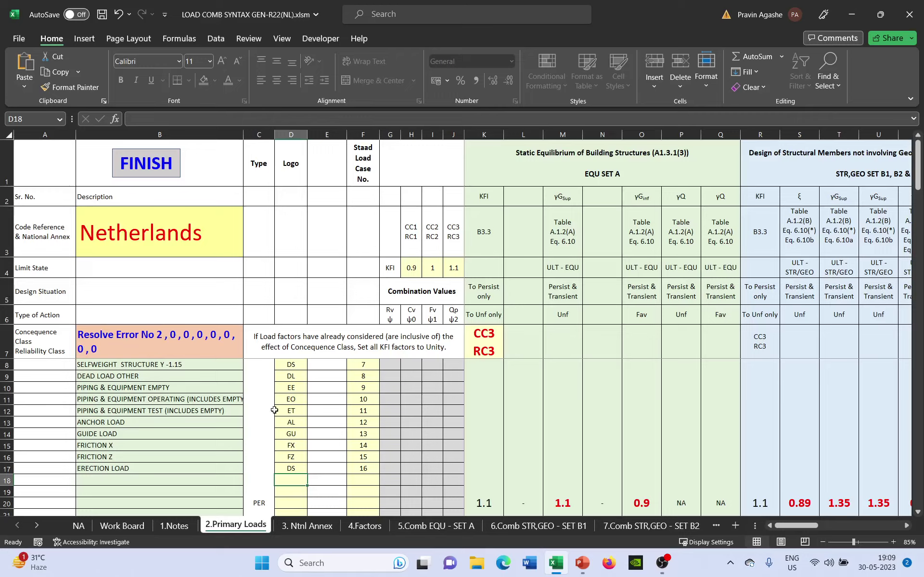
left_click(291, 468)
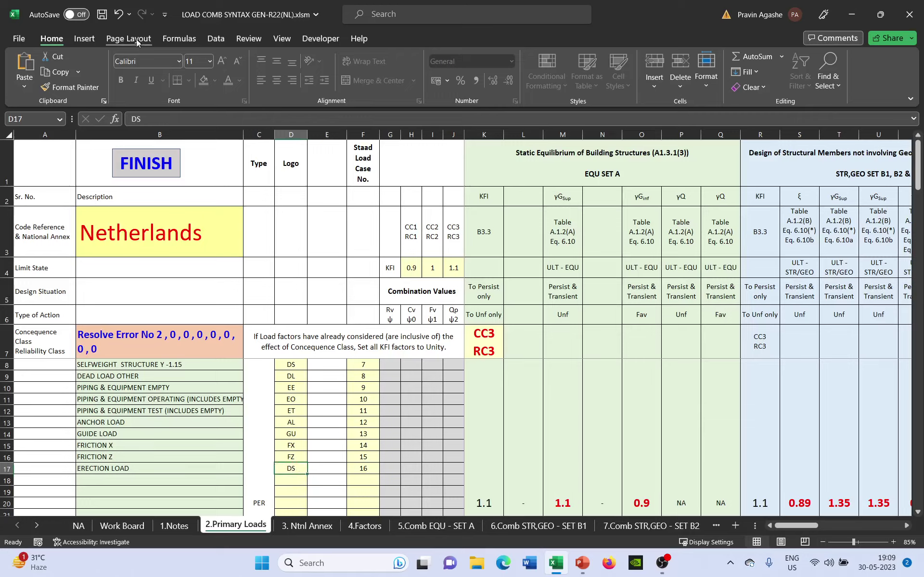
left_click(119, 14)
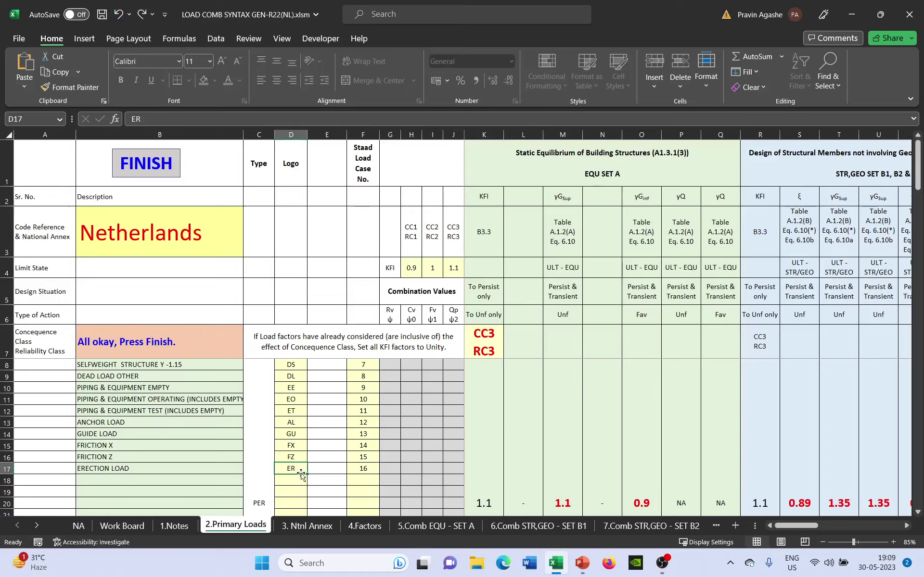
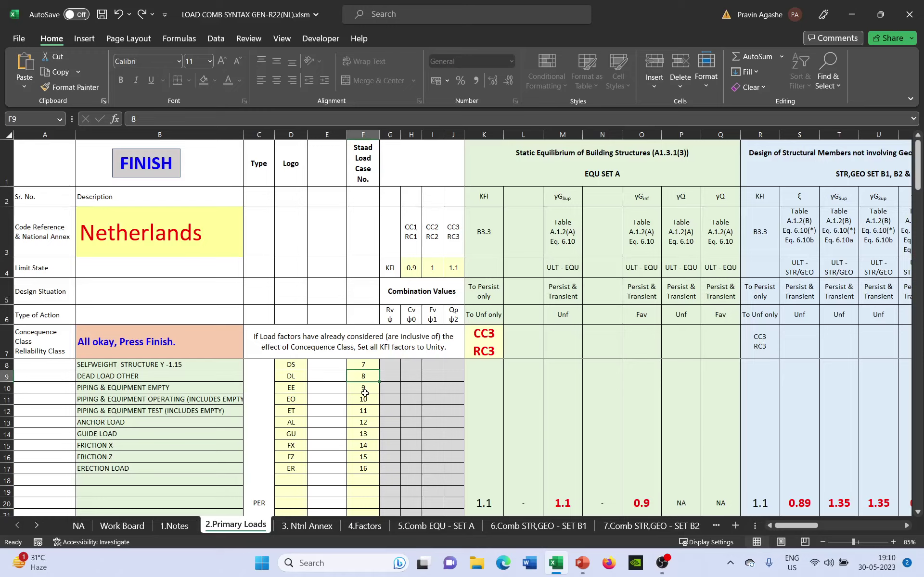
Look through the Logo and STAAD load case number columns across the permanent, variable and accidental load groups.
scroll(259, 452, "down", 4)
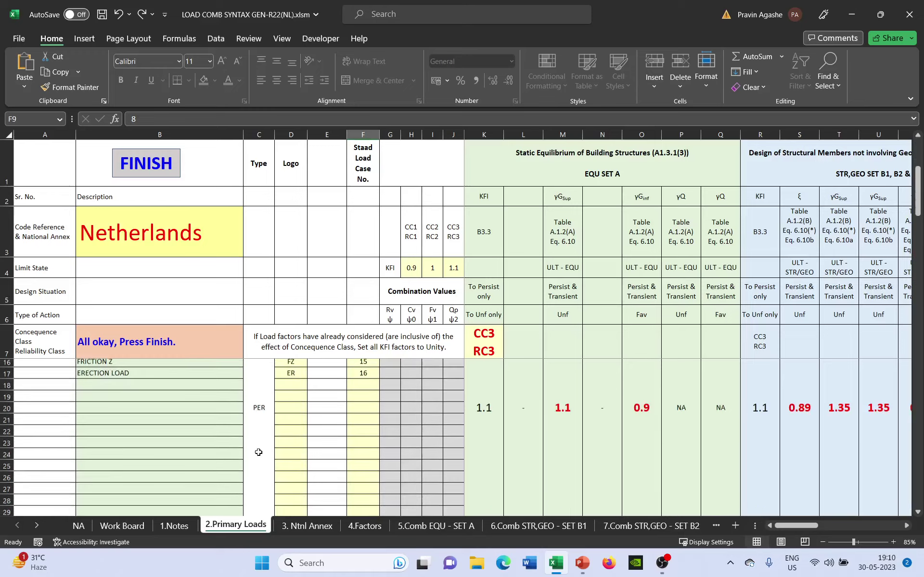
scroll(272, 433, "down", 2)
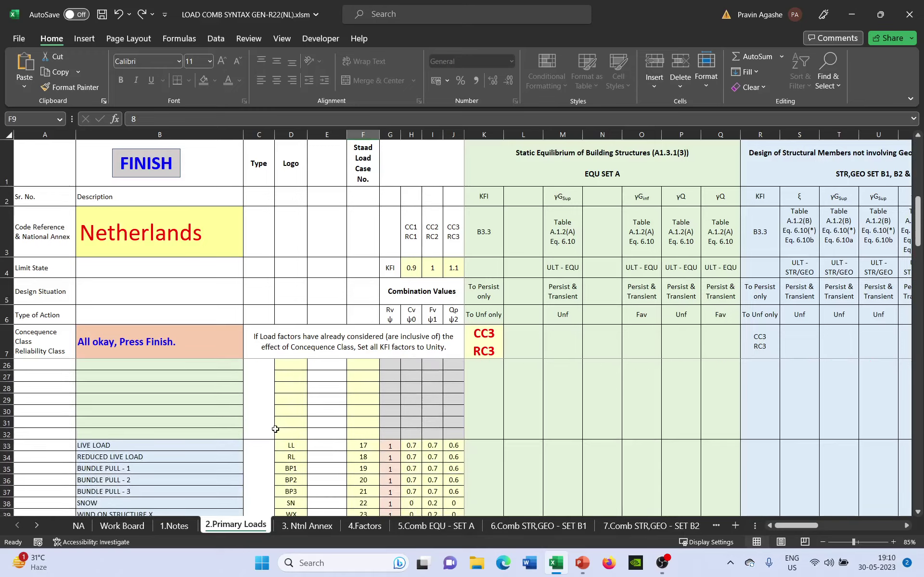
scroll(295, 424, "down", 10)
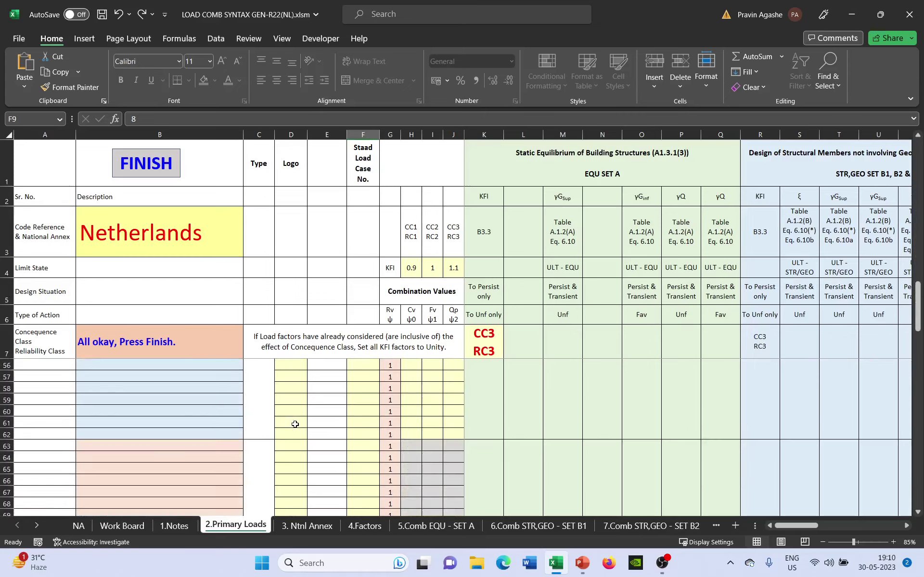
scroll(295, 425, "down", 5)
scroll(313, 433, "up", 2)
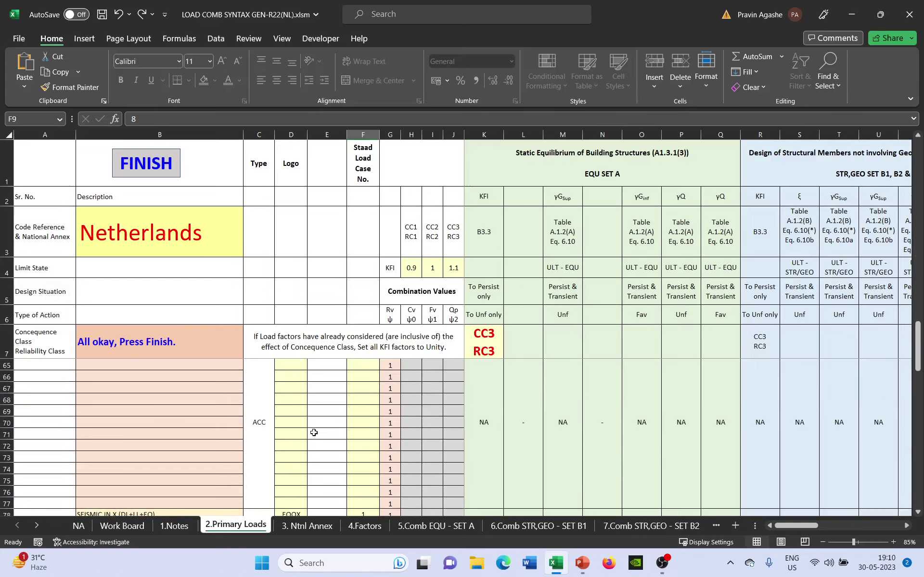
scroll(314, 433, "up", 17)
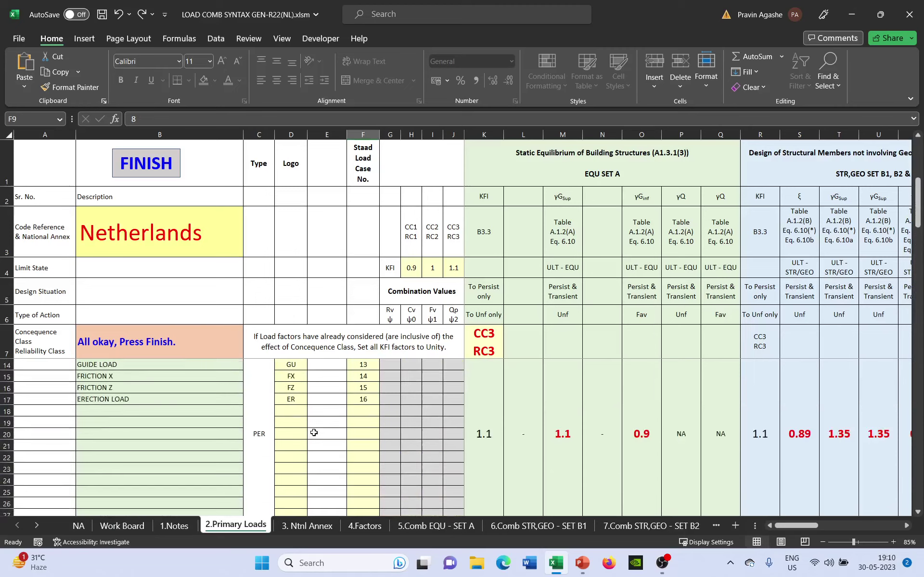
scroll(314, 433, "up", 2)
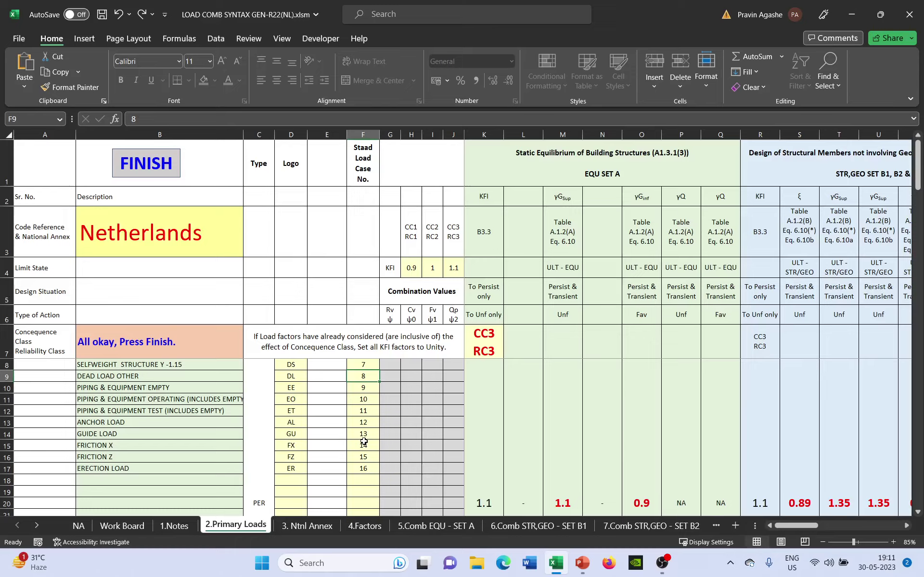
Check the STAAD load case numbers of the last variable load, hoist position 5, and the last permanent load, erection load.
scroll(363, 441, "down", 10)
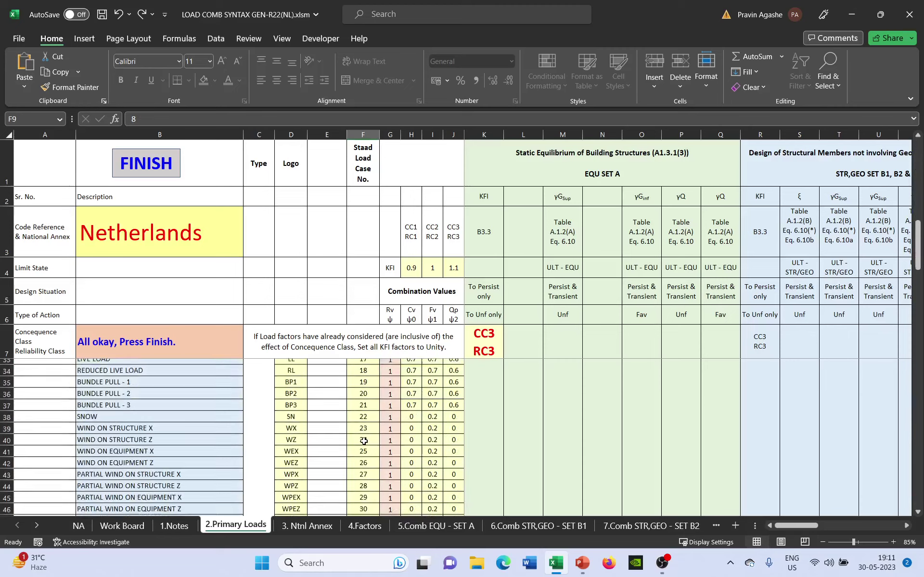
scroll(363, 441, "down", 4)
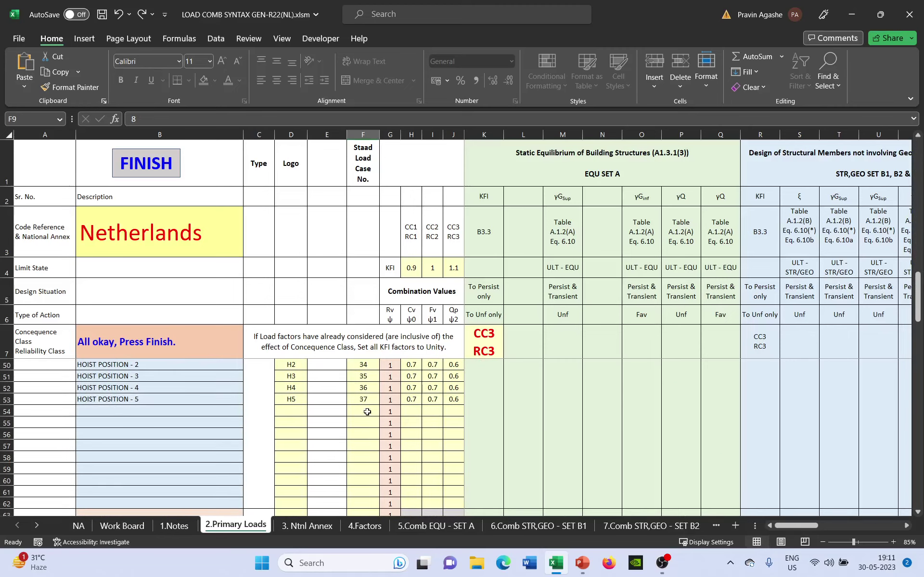
left_click(367, 401)
scroll(372, 432, "up", 10)
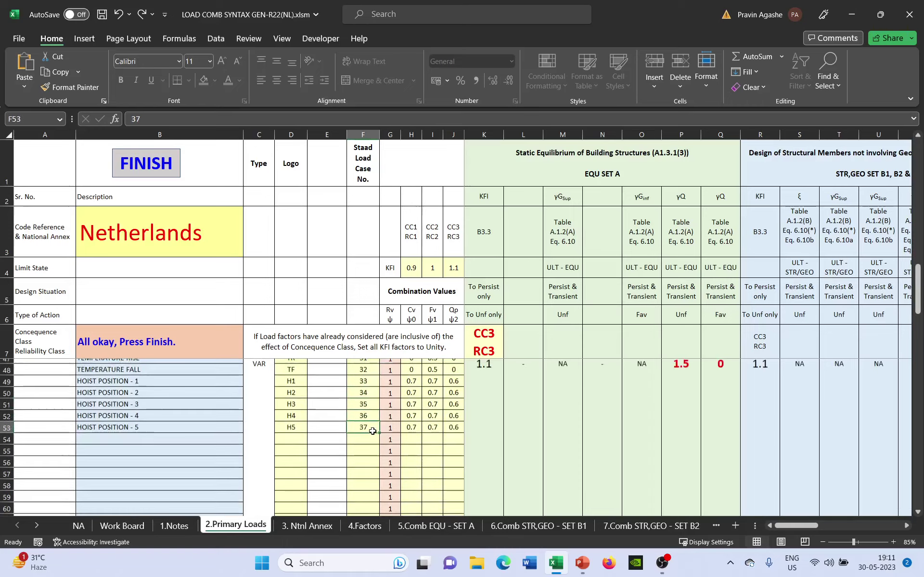
scroll(372, 432, "up", 4)
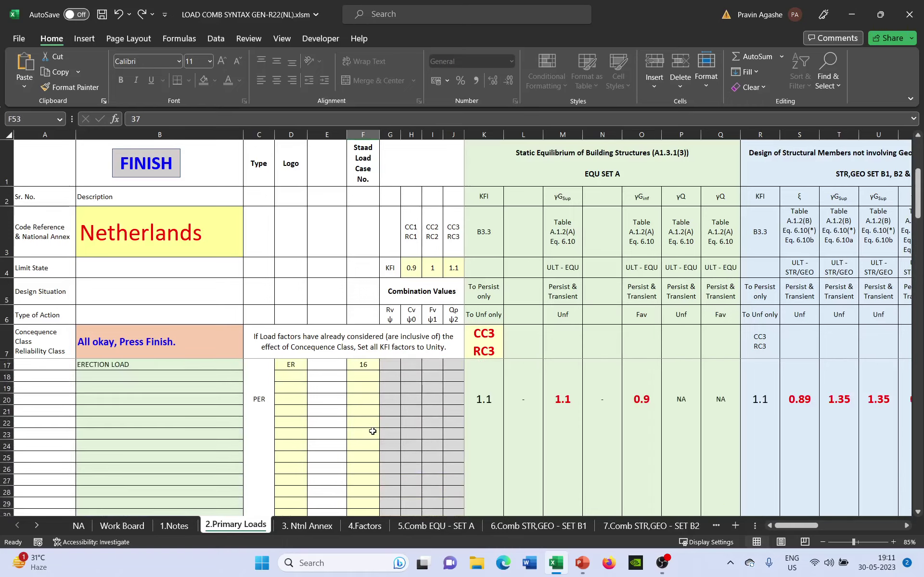
left_click(362, 468)
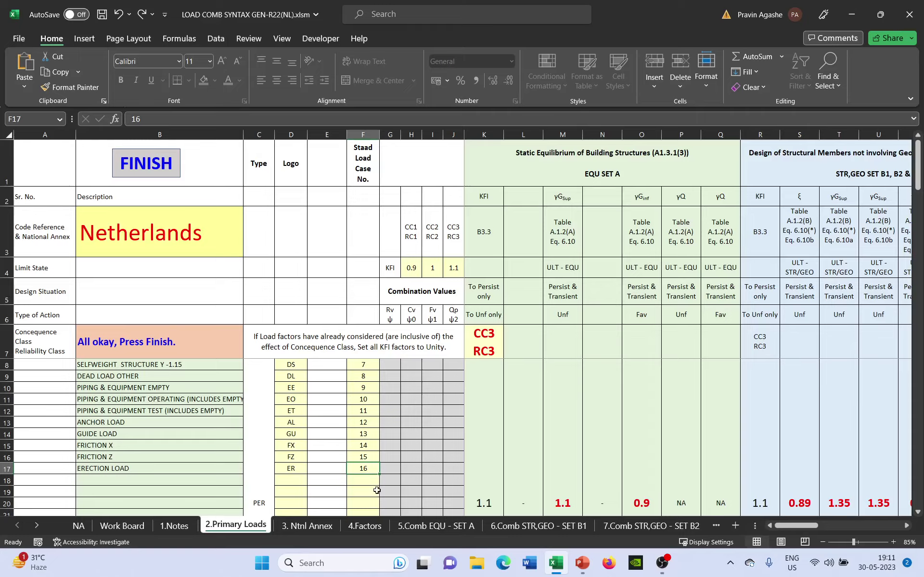
Try STAAD load case number 38 for the erection load, compare it with the neighbouring load numbers, and undo the entry.
type("38")
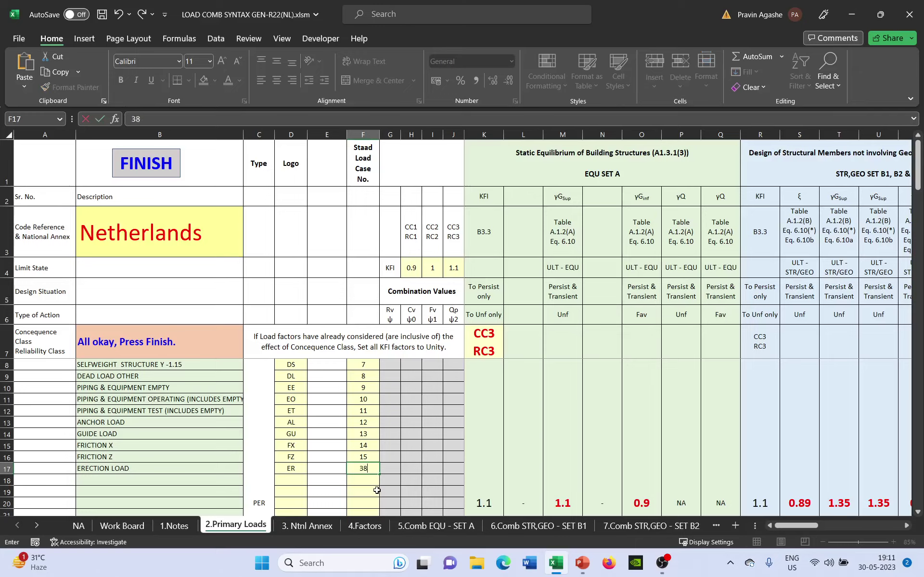
key("Return")
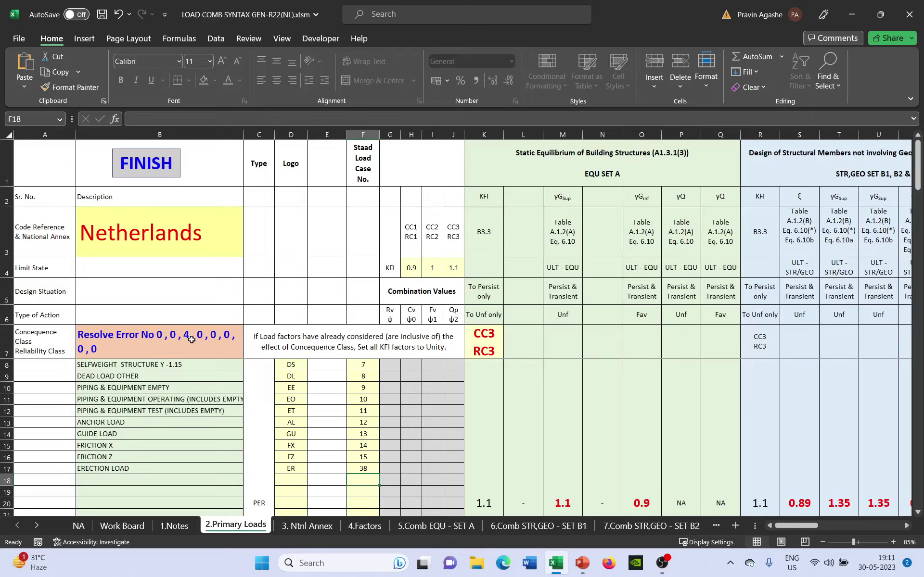
left_click(370, 457)
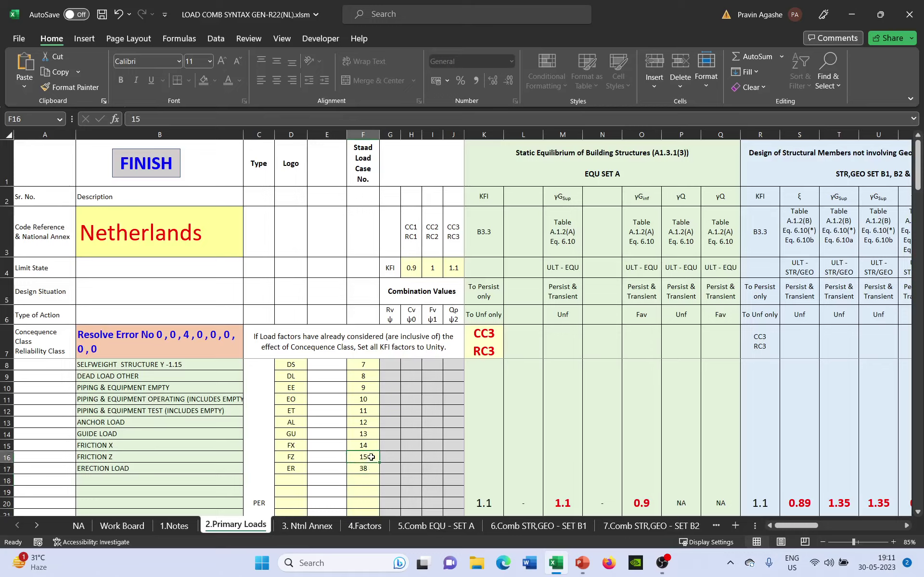
scroll(373, 459, "down", 5)
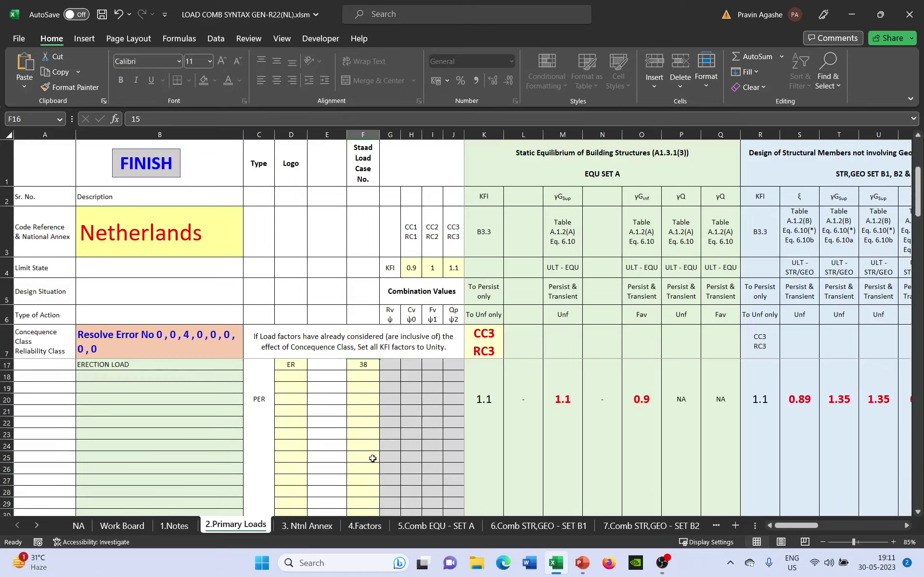
left_click(366, 483)
scroll(371, 471, "up", 5)
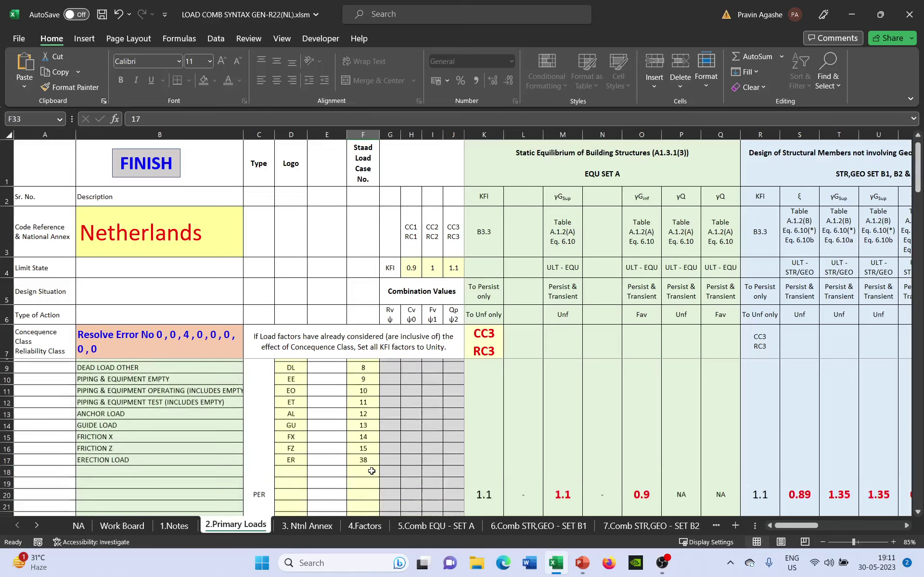
scroll(371, 471, "up", 1)
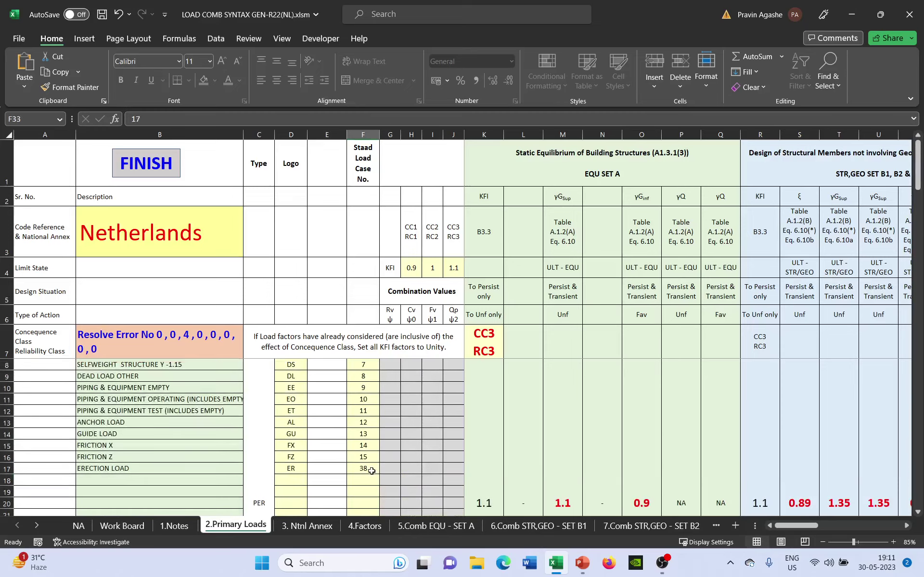
left_click(120, 18)
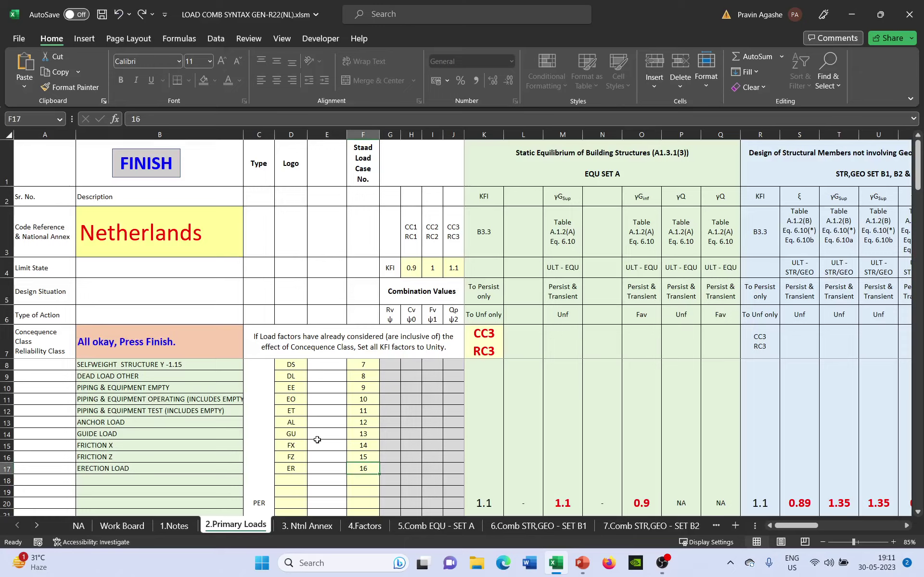
Examine the descriptions, logos and STAAD load case numbers of the permanent loads, from self-weight to erection load.
left_click(366, 410)
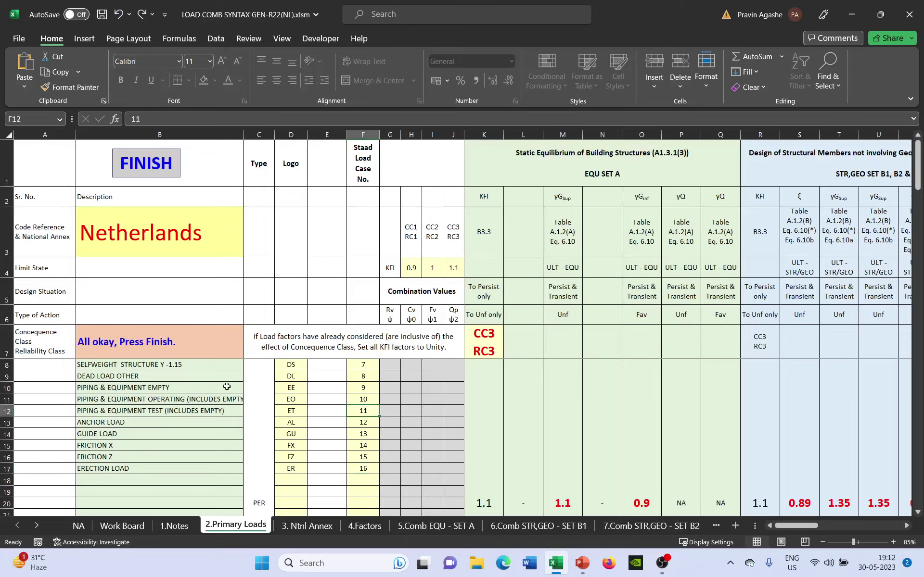
left_click_drag(121, 366, 127, 487)
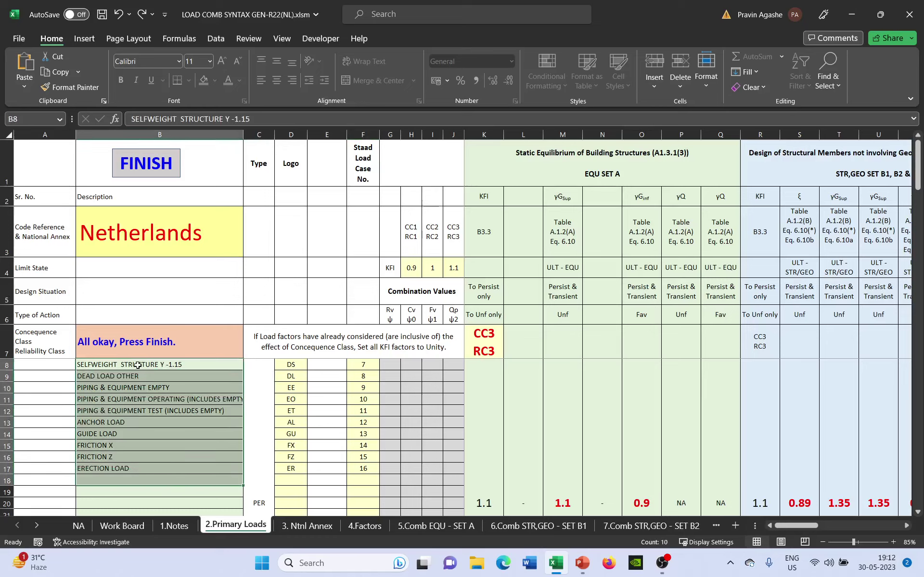
left_click_drag(137, 365, 138, 472)
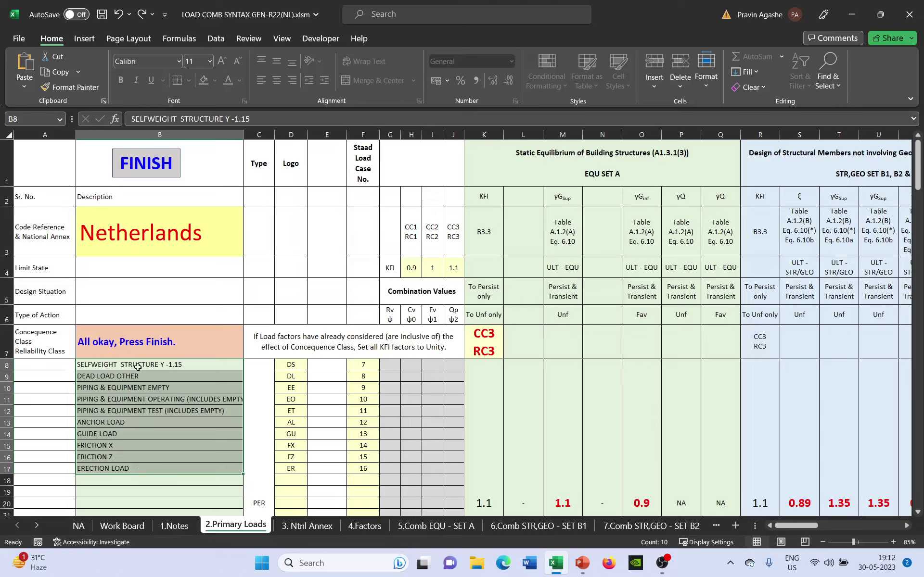
left_click_drag(137, 367, 146, 473)
left_click_drag(295, 364, 291, 469)
left_click_drag(360, 366, 365, 463)
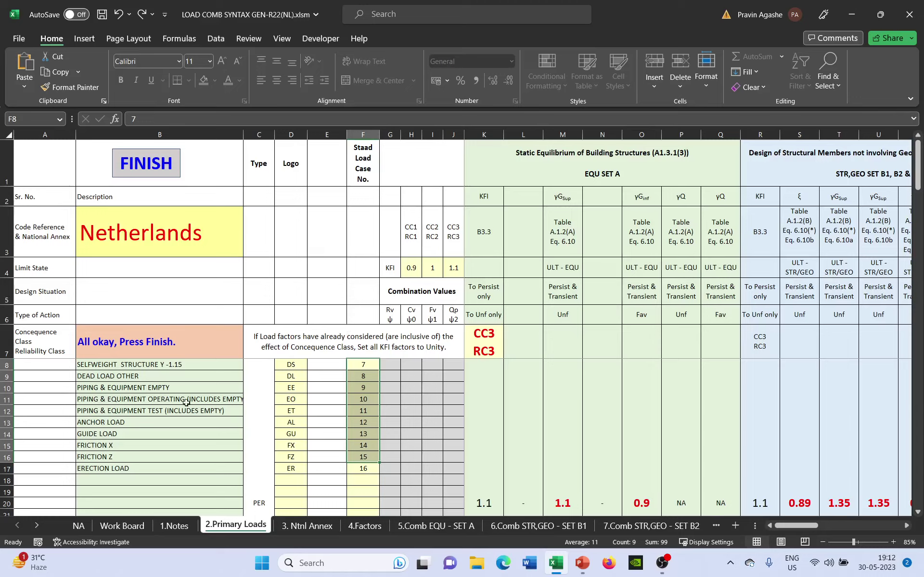
left_click_drag(163, 365, 168, 483)
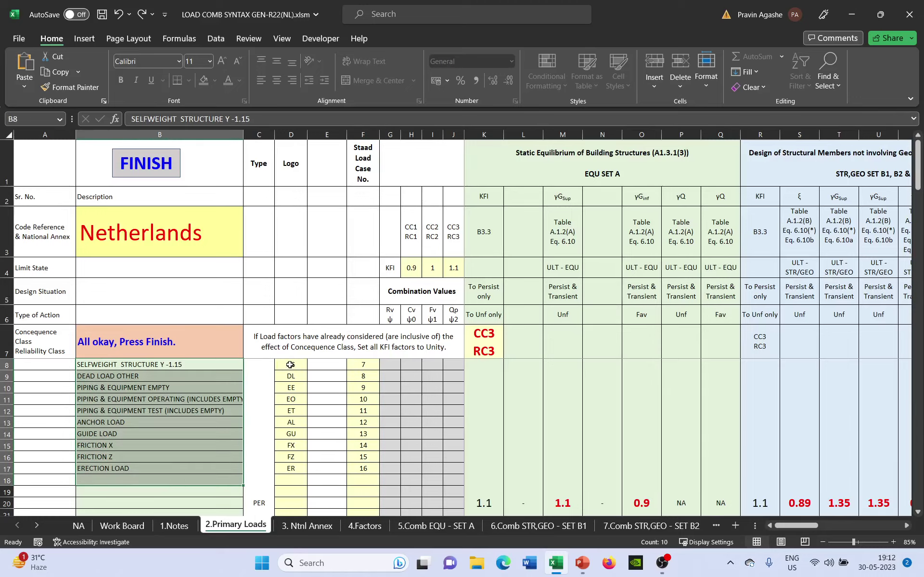
left_click_drag(288, 365, 291, 459)
left_click(363, 366)
left_click_drag(363, 371, 367, 476)
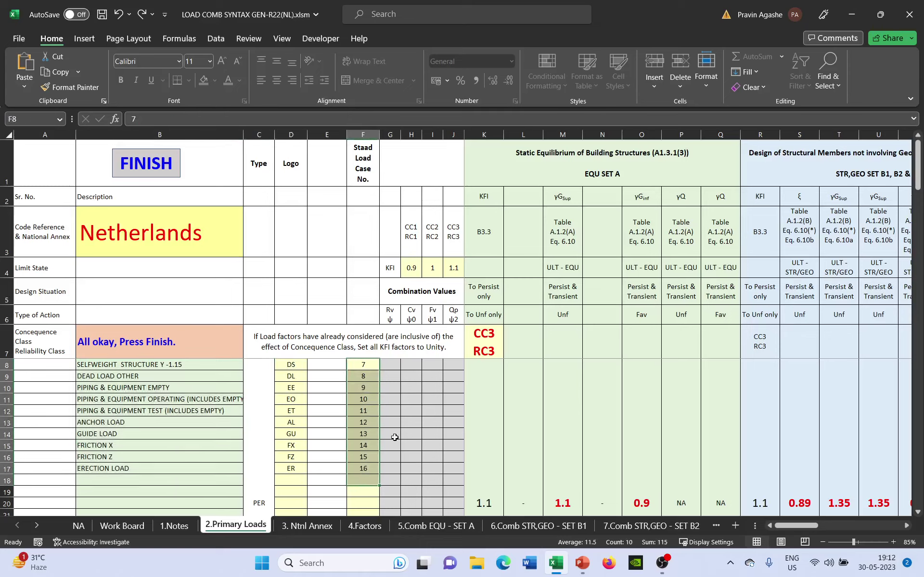
left_click(404, 411)
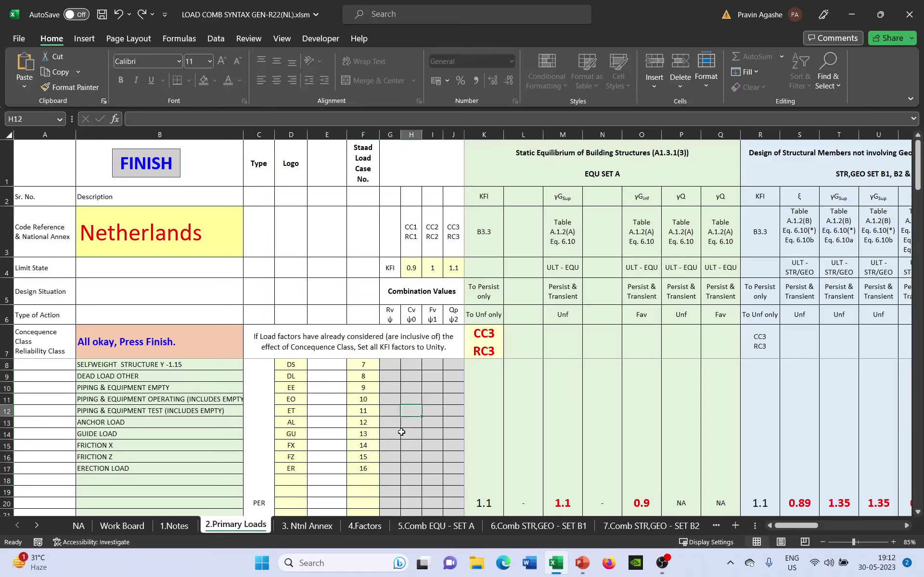
Check the ψ combination values assigned to the variable loads, including live load and the bundle pulls.
scroll(402, 432, "down", 4)
scroll(401, 432, "down", 4)
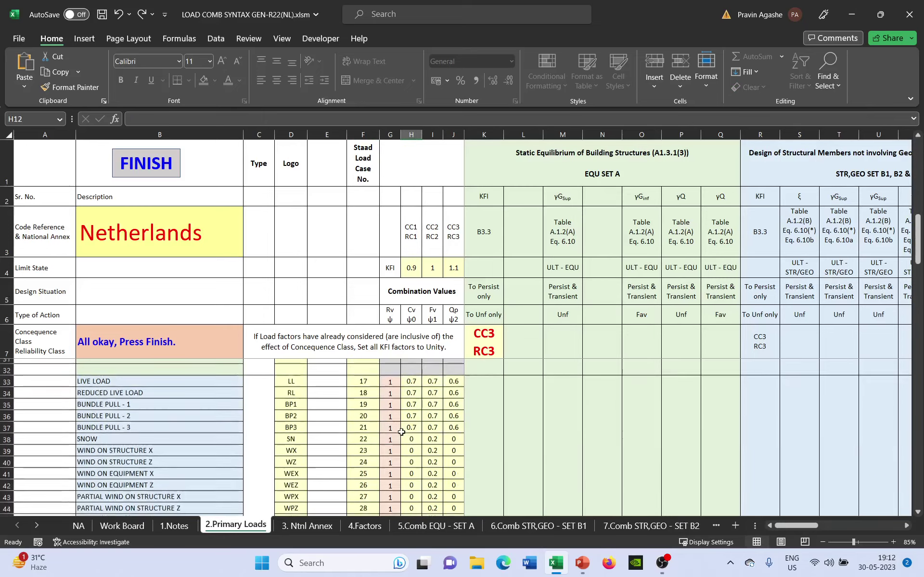
left_click(415, 426)
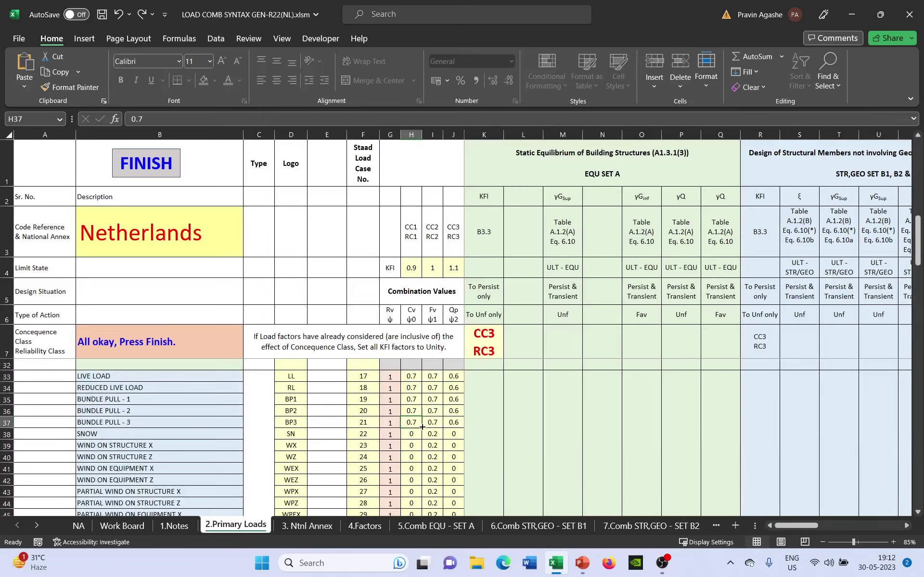
left_click(172, 409)
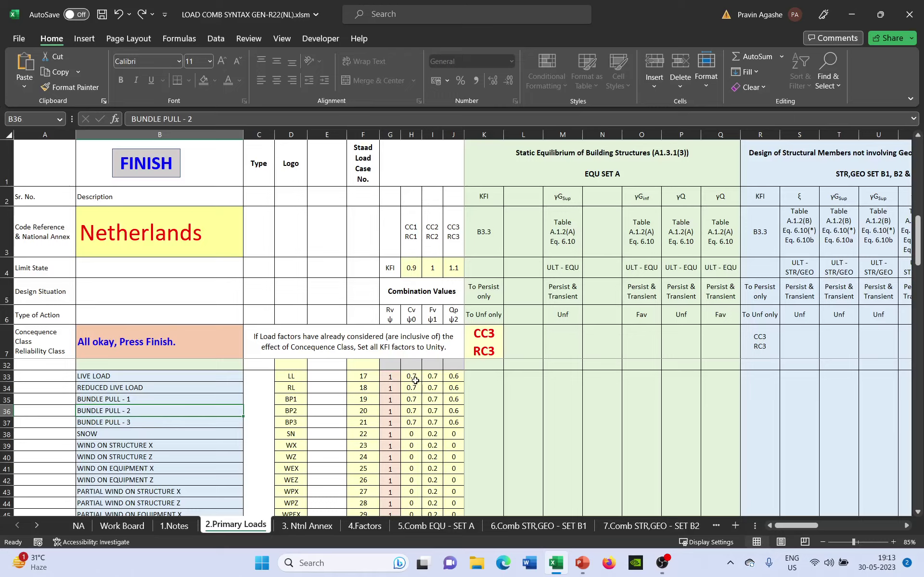
Open the 3. Ntnl Annex sheet, then enlarge and reposition the picture of Table A1.1 with the ψ-factors for buildings.
left_click(315, 525)
left_click(290, 208)
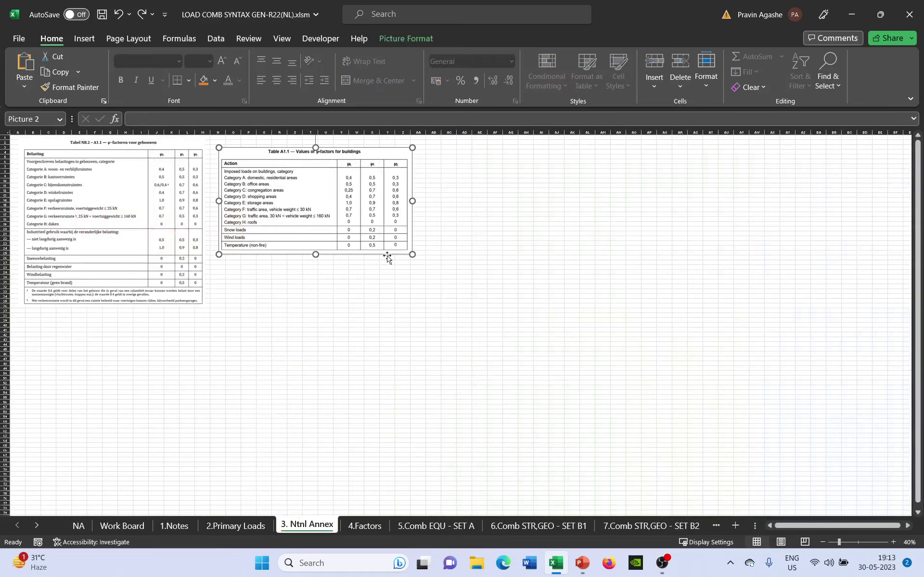
left_click_drag(412, 255, 543, 459)
left_click_drag(428, 341, 379, 350)
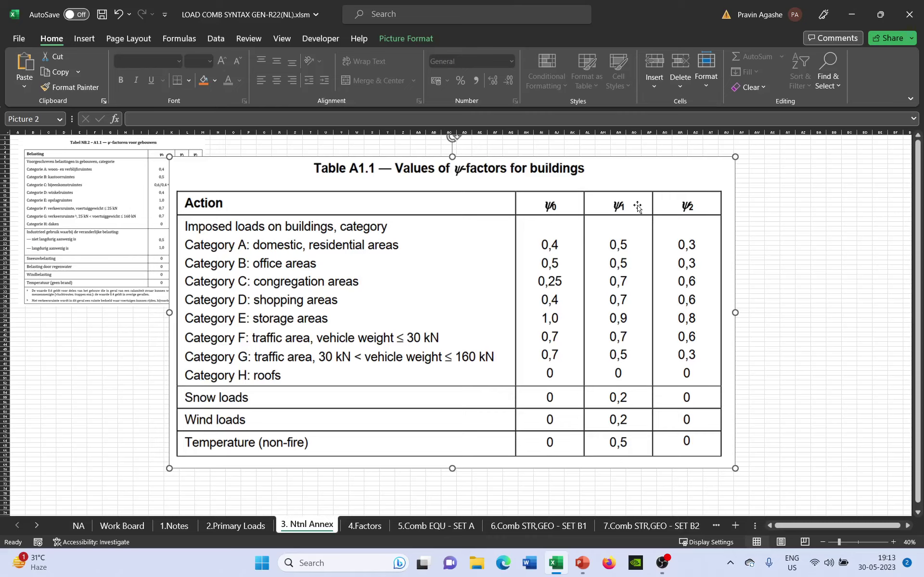
left_click_drag(734, 158, 653, 201)
left_click_drag(424, 332, 437, 305)
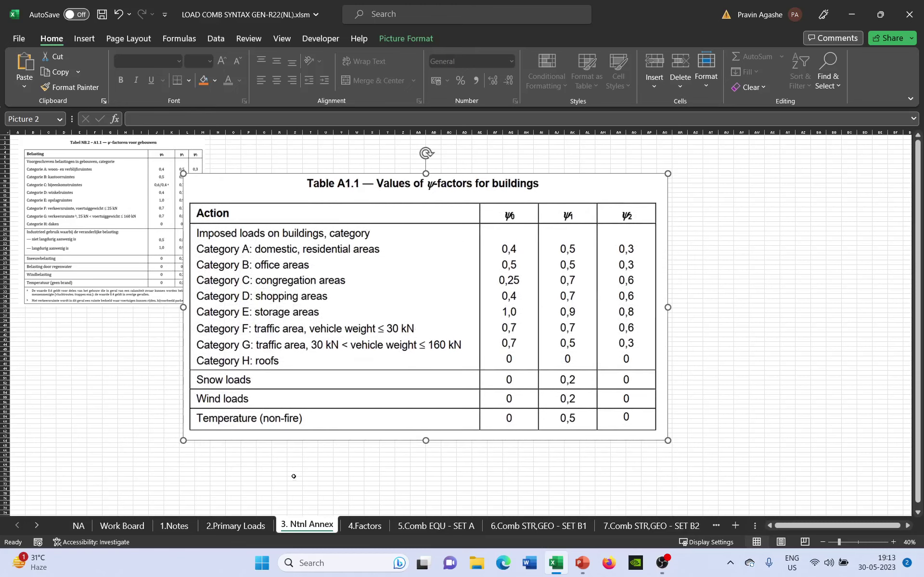
Return to the 2.Primary Loads sheet and review the ψ0, ψ1 and ψ2 values of the variable loads.
left_click(235, 526)
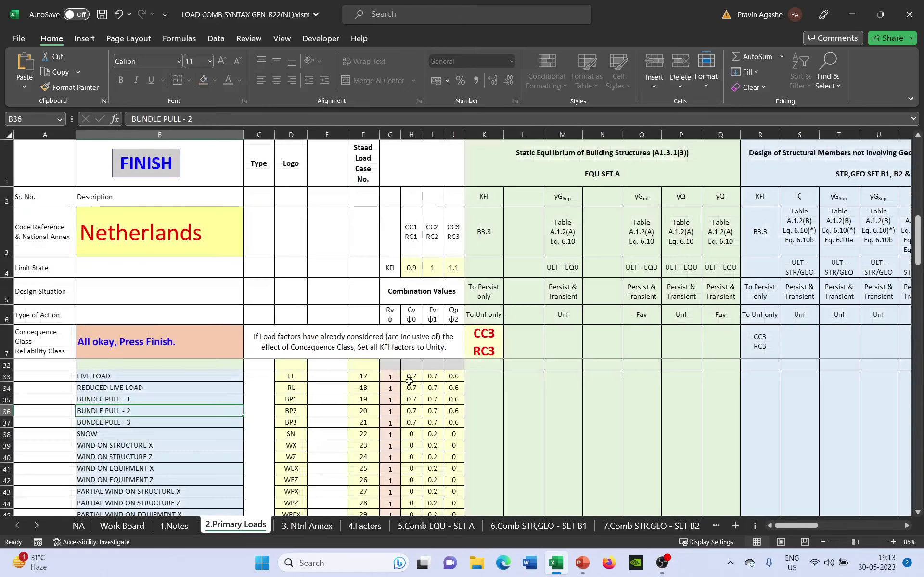
left_click_drag(410, 377, 454, 492)
left_click(443, 393)
scroll(443, 392, "up", 5)
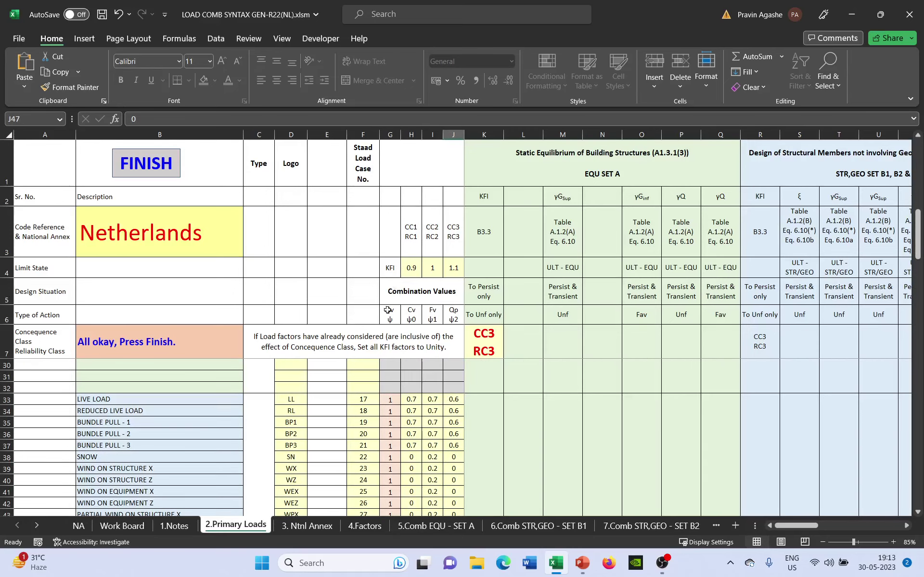
Try to edit the Rv ψ value of the live load.
left_click(391, 404)
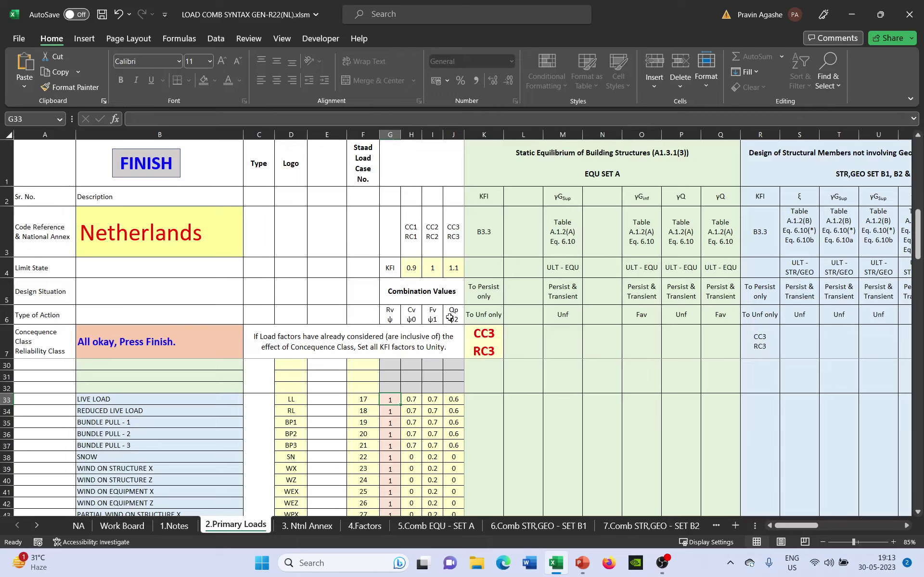
double_click(413, 422)
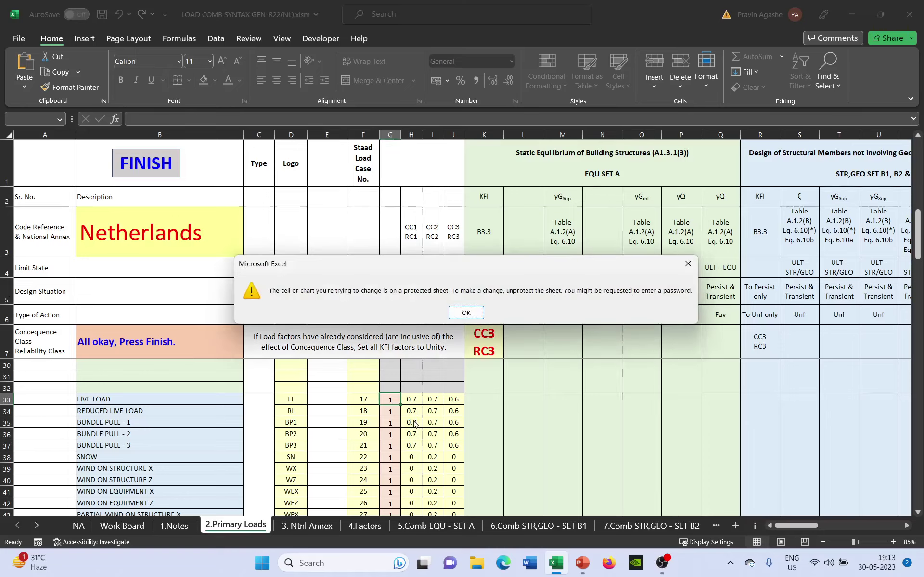
left_click(466, 313)
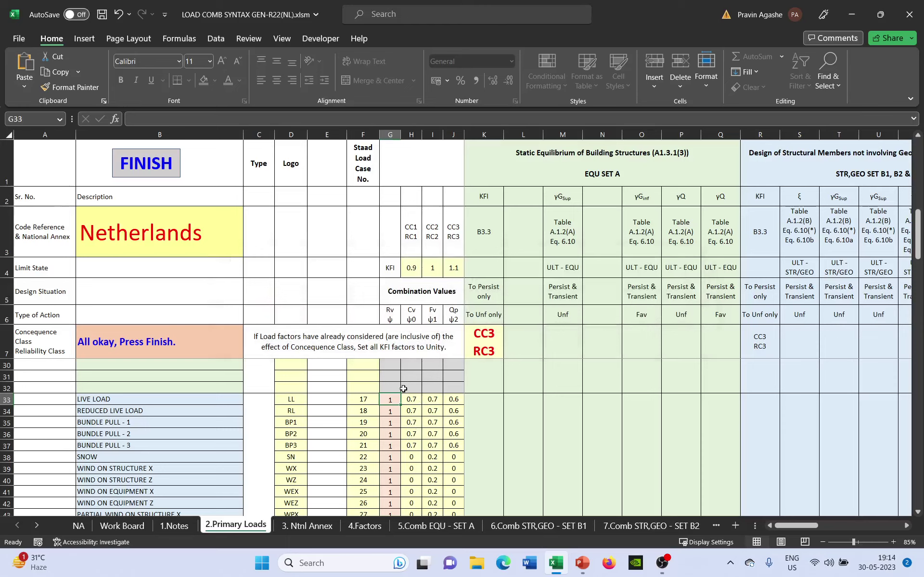
Review the logos and descriptions of the permanent loads again, down to the erection load.
scroll(406, 386, "up", 4)
scroll(406, 386, "up", 3)
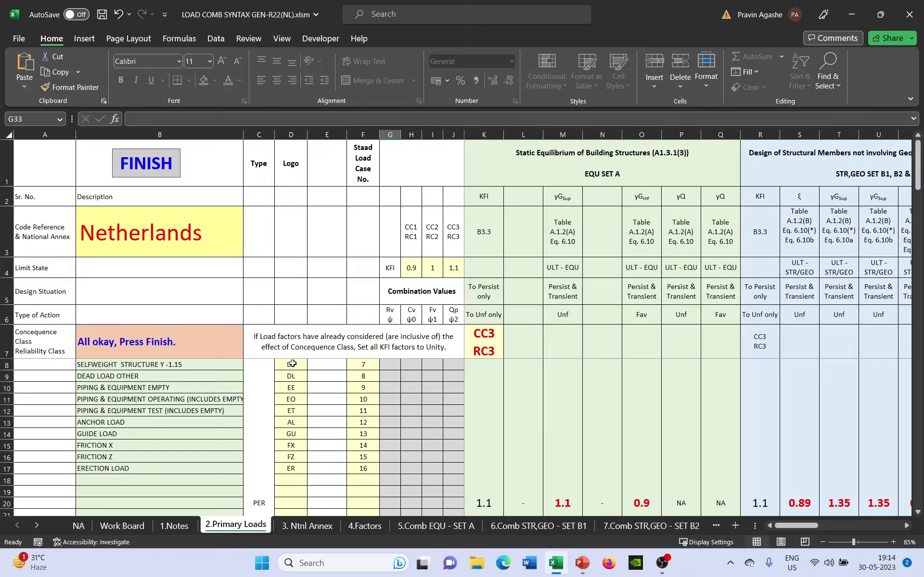
left_click_drag(292, 364, 291, 492)
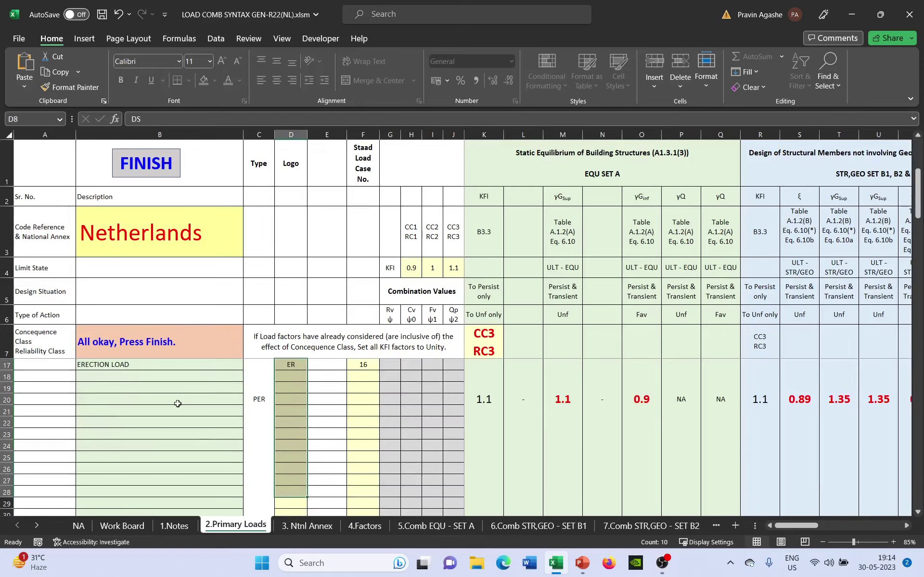
scroll(178, 404, "up", 3)
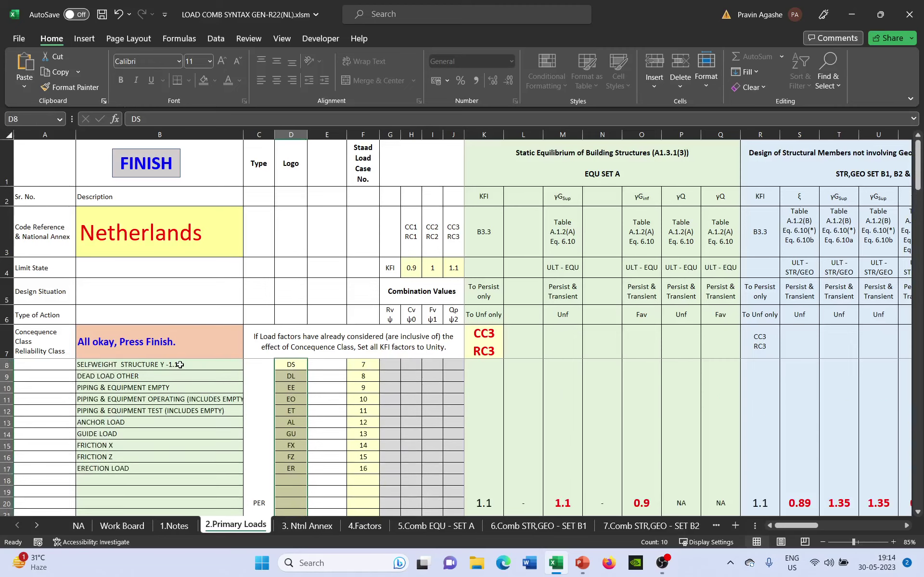
left_click_drag(182, 364, 184, 471)
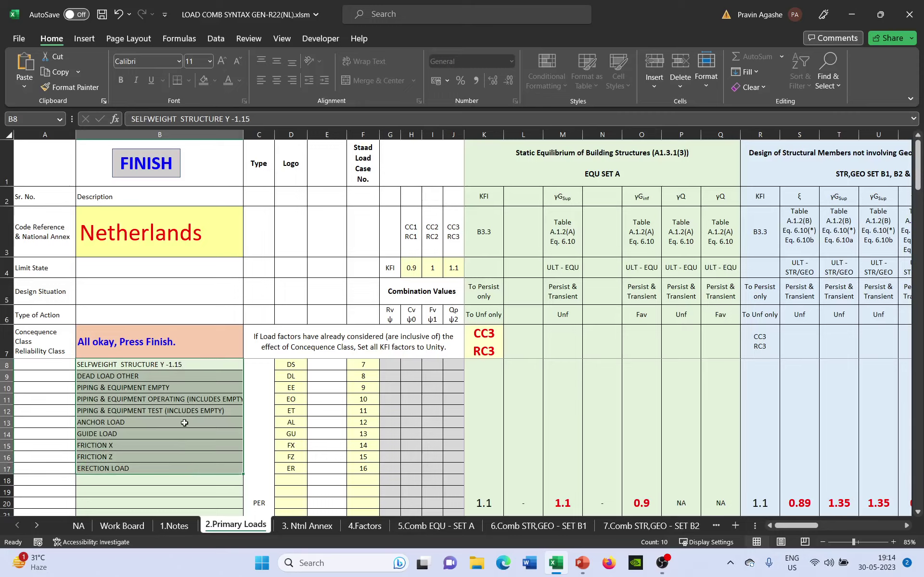
Check the Type column for the permanent and variable load groups, including the spare rows below the hoist positions.
key("ctrl+9")
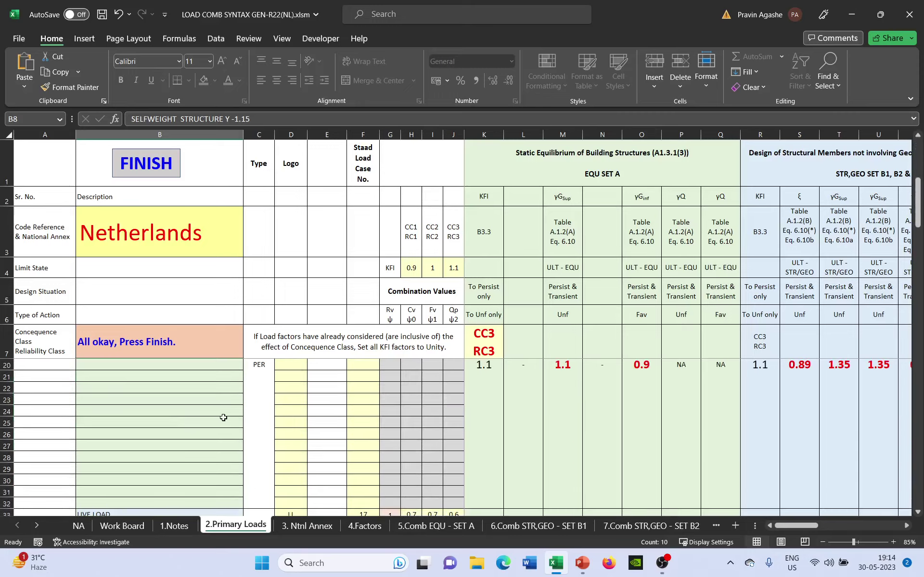
key("ctrl+z")
left_click(253, 423)
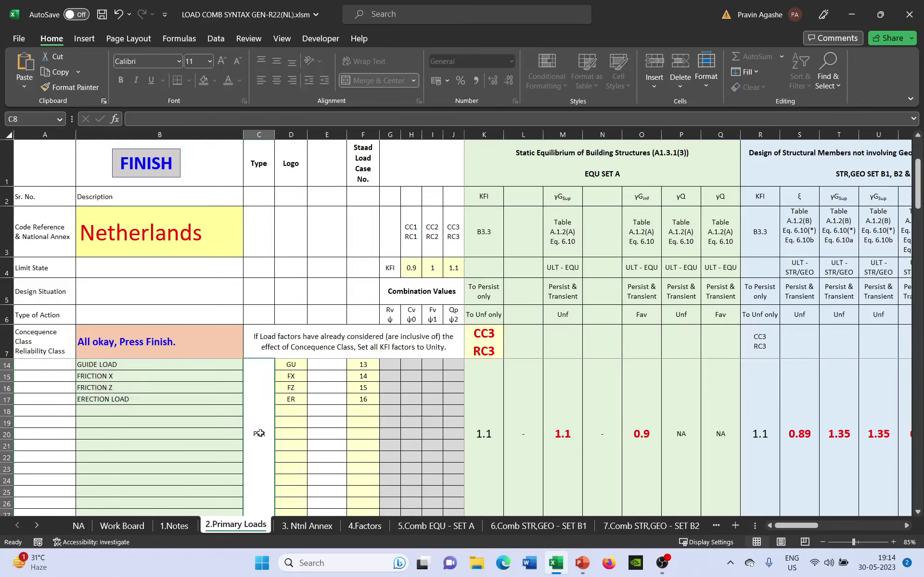
scroll(260, 428, "down", 10)
scroll(271, 433, "down", 6)
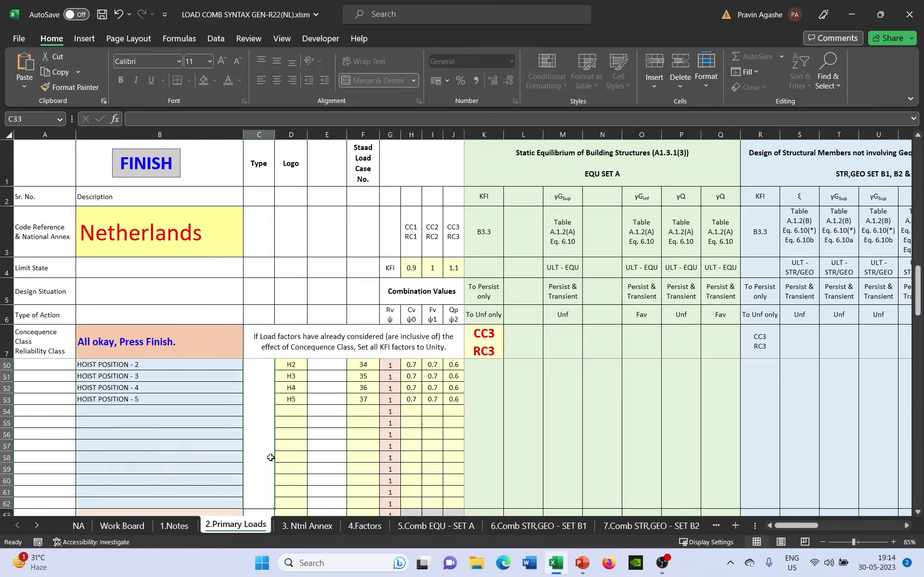
scroll(269, 455, "up", 6)
scroll(269, 455, "up", 12)
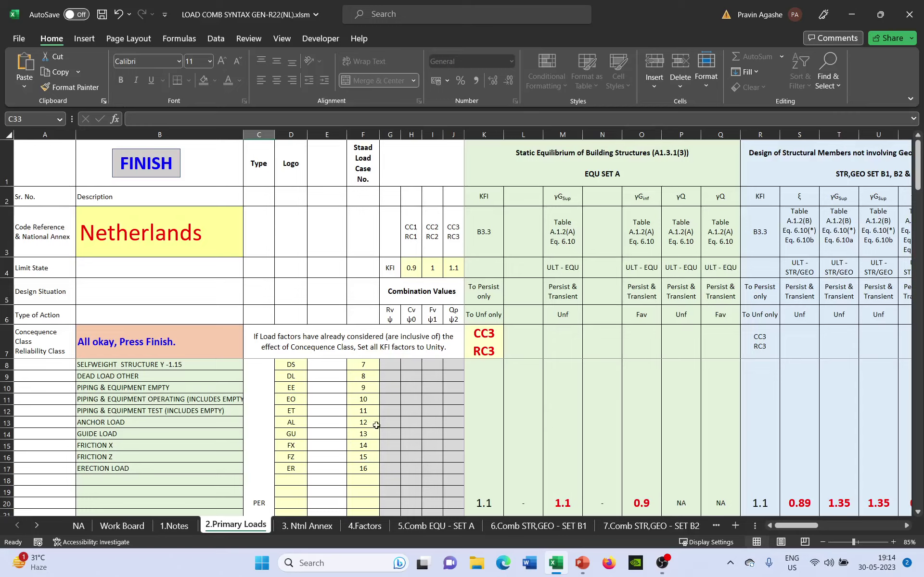
Look through the STAAD load case numbers and combination values from anchor load to hoist position 5.
left_click(348, 423)
scroll(387, 404, "down", 7)
scroll(388, 404, "down", 4)
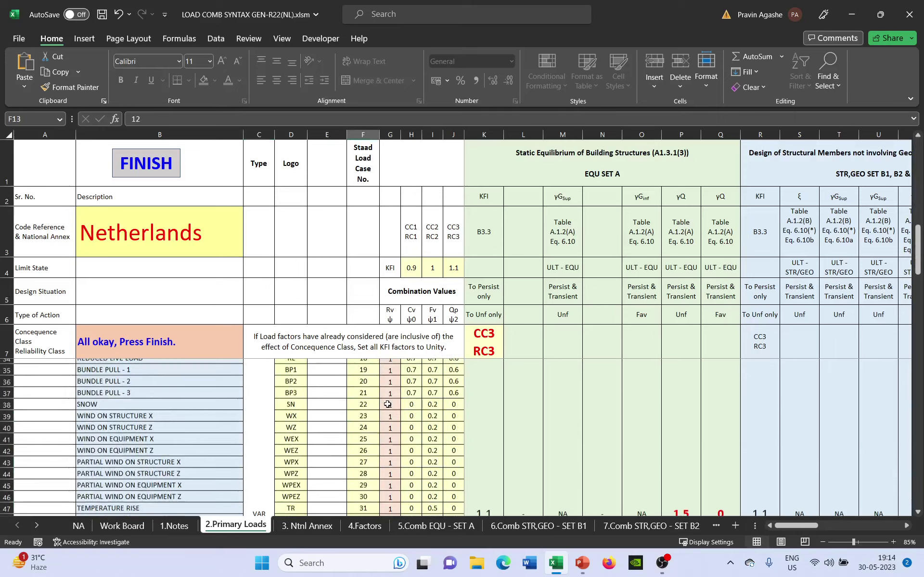
scroll(440, 420, "down", 10)
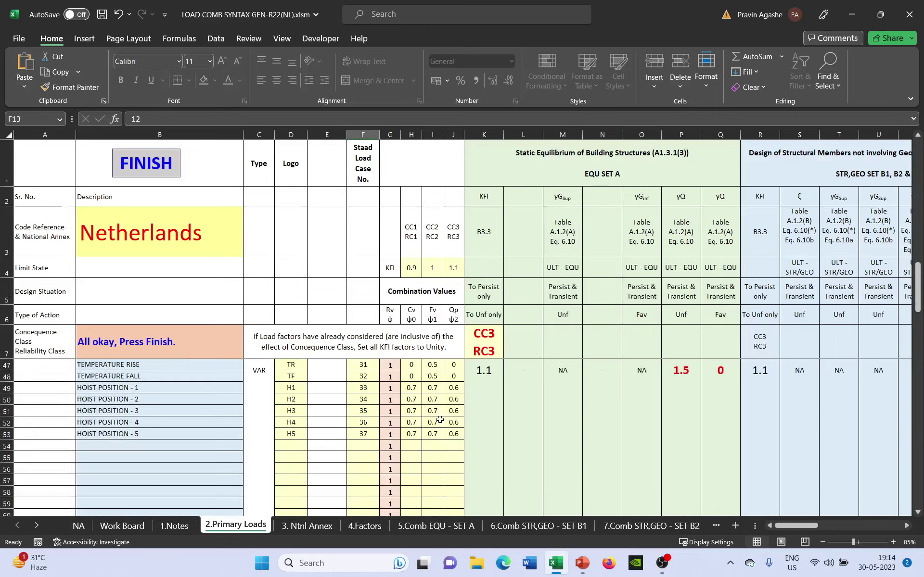
Look through the primary loads down to the seismic cases, and check the operating piping and equipment load's STAAD case number.
scroll(440, 421, "down", 2)
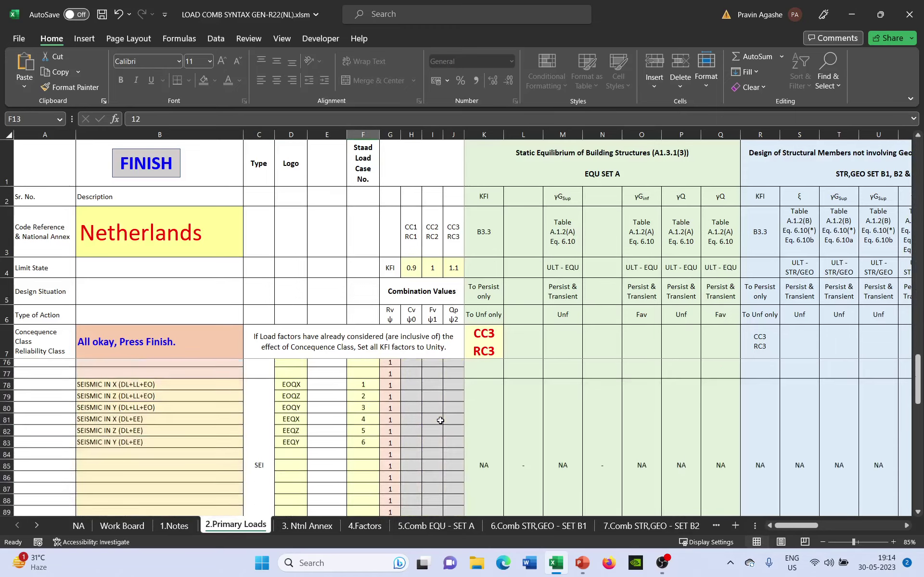
scroll(440, 421, "up", 4)
scroll(440, 421, "up", 16)
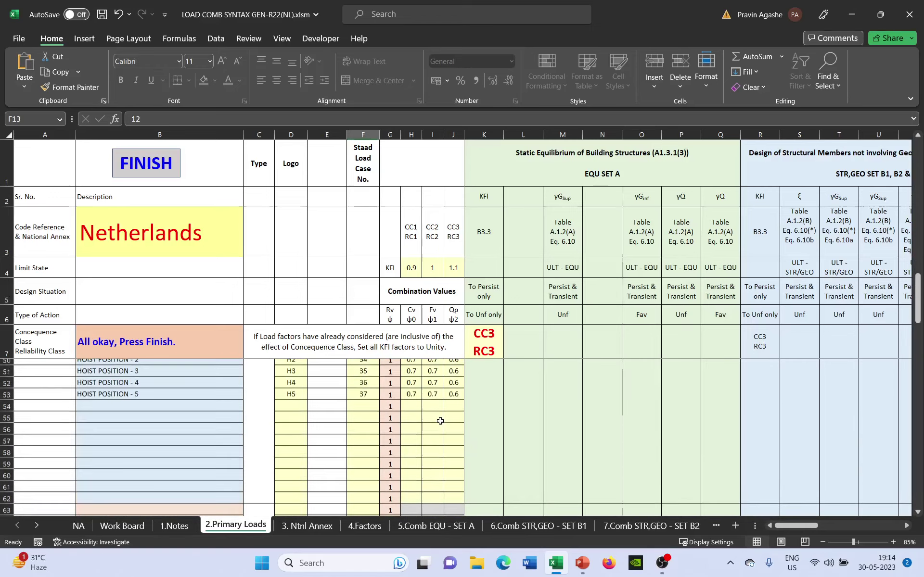
scroll(440, 421, "up", 4)
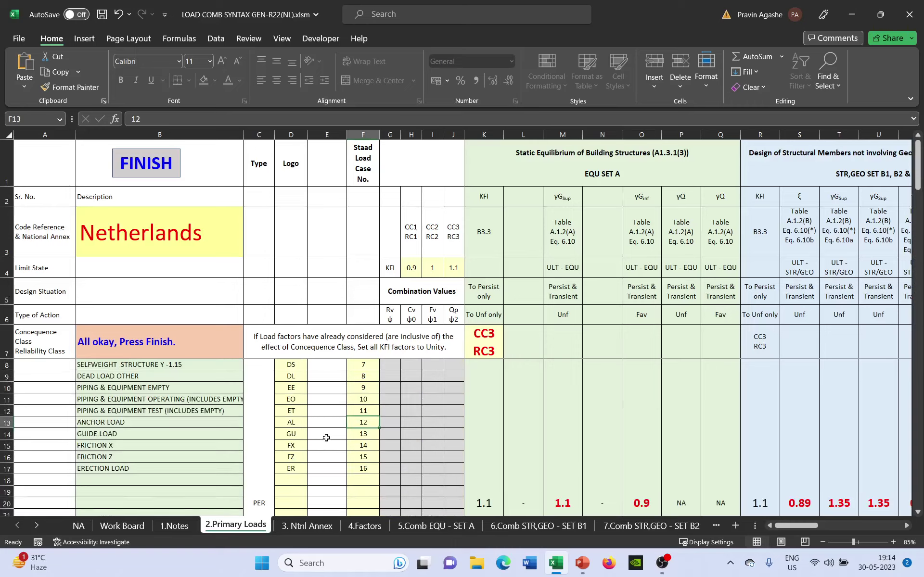
left_click(366, 399)
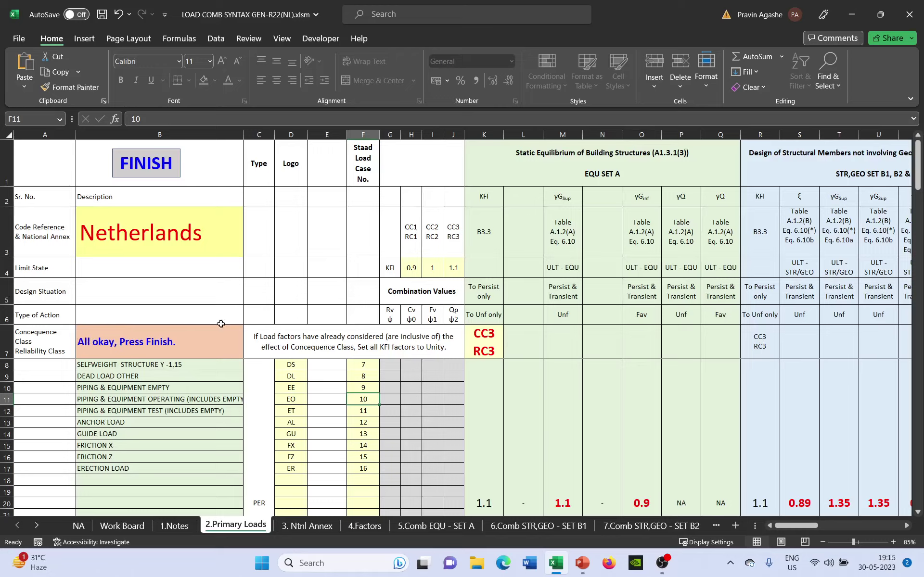
Check the status line and finish the primary loads sheet to generate the combination value matrix, acknowledging the messages.
left_click(116, 345)
left_click(175, 377)
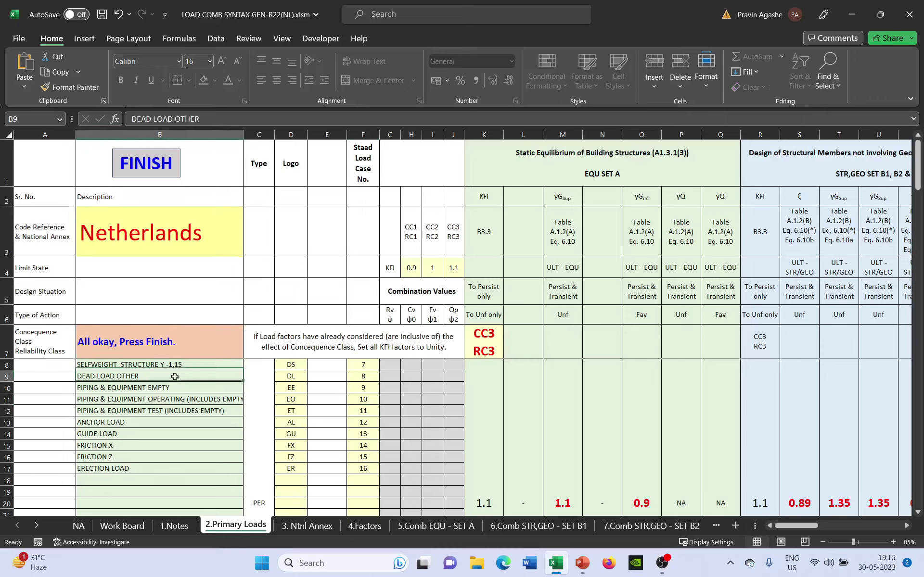
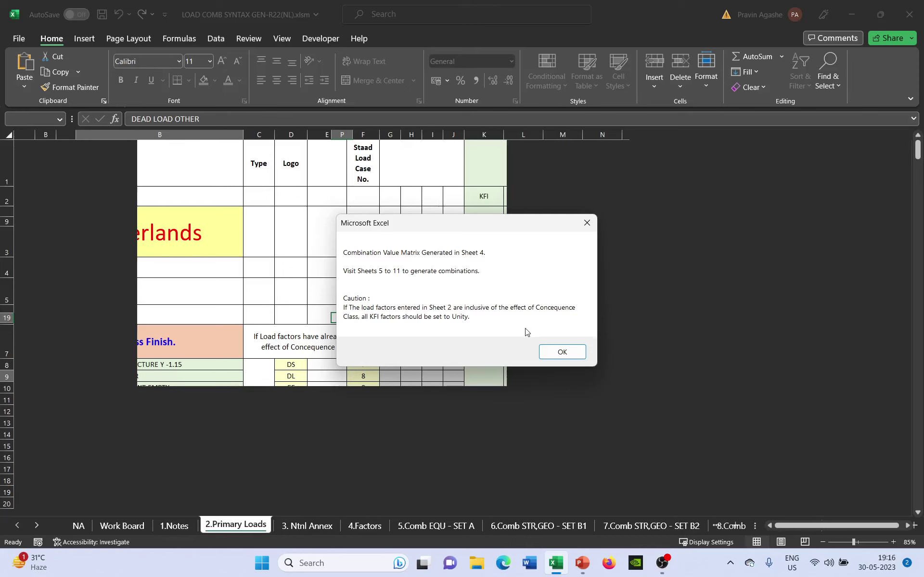
left_click(562, 353)
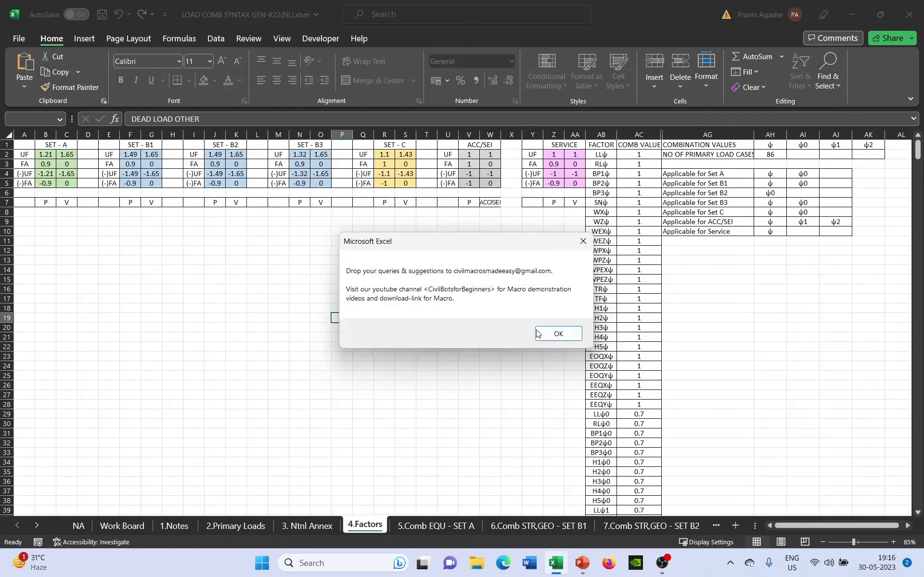
left_click(537, 334)
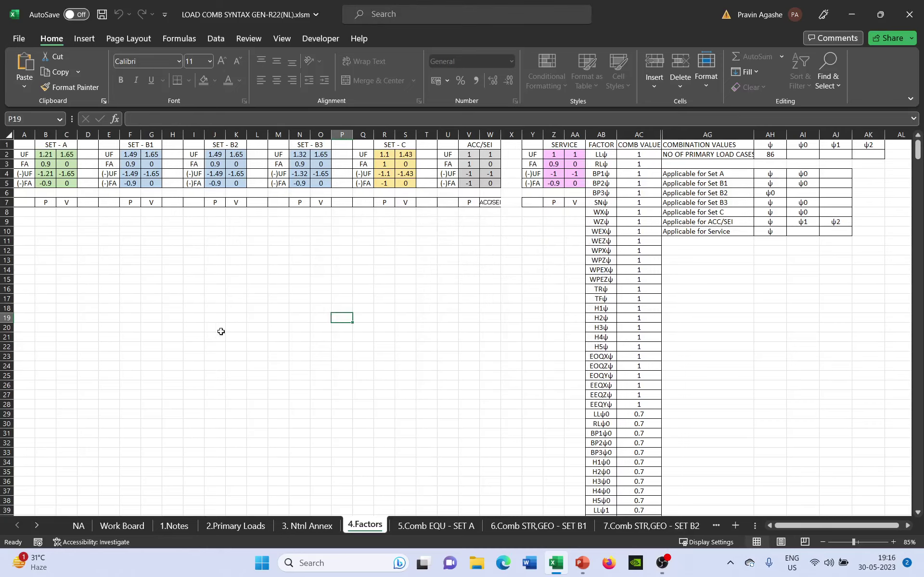
Examine the favourable and unfavourable load factors of Set A through Set C, ACC/SEI and Service on the factors sheet.
left_click(327, 364)
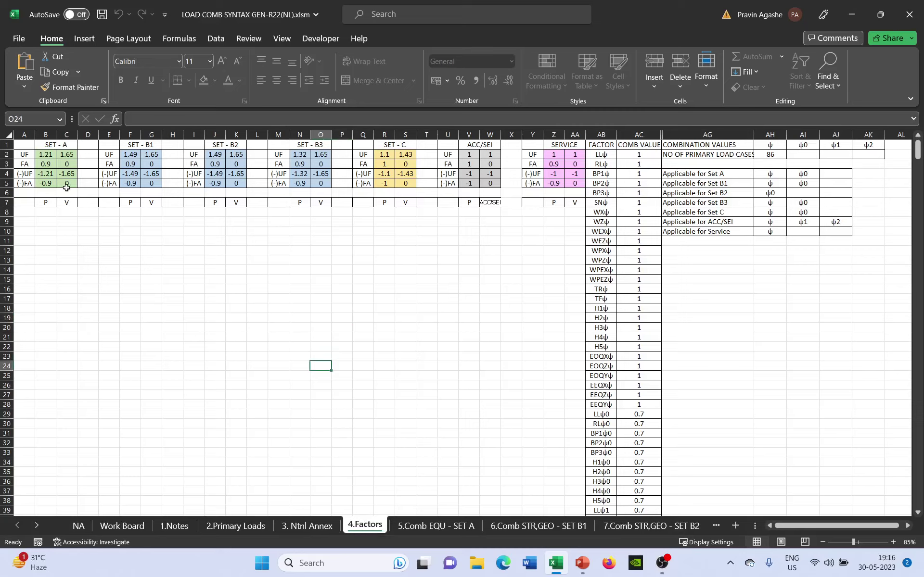
left_click(180, 249)
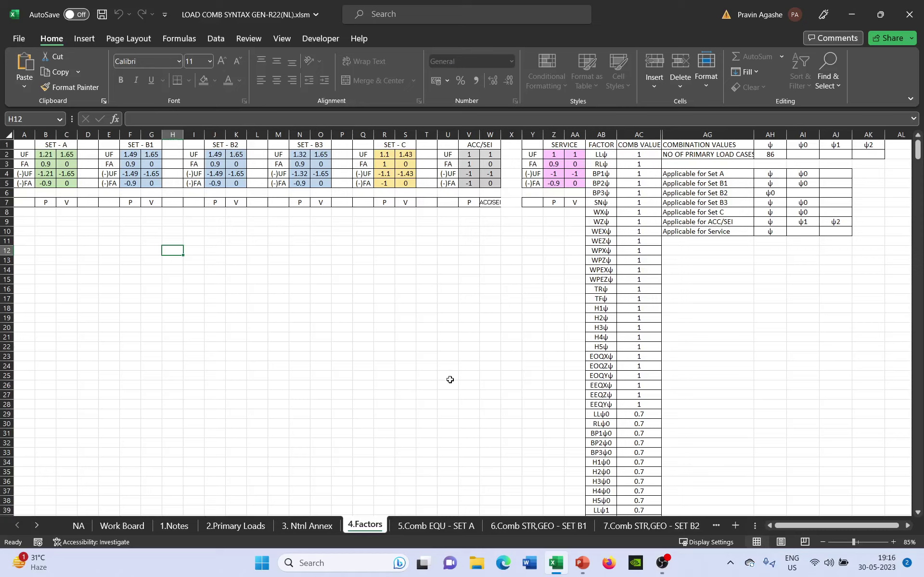
left_click_drag(46, 144, 577, 202)
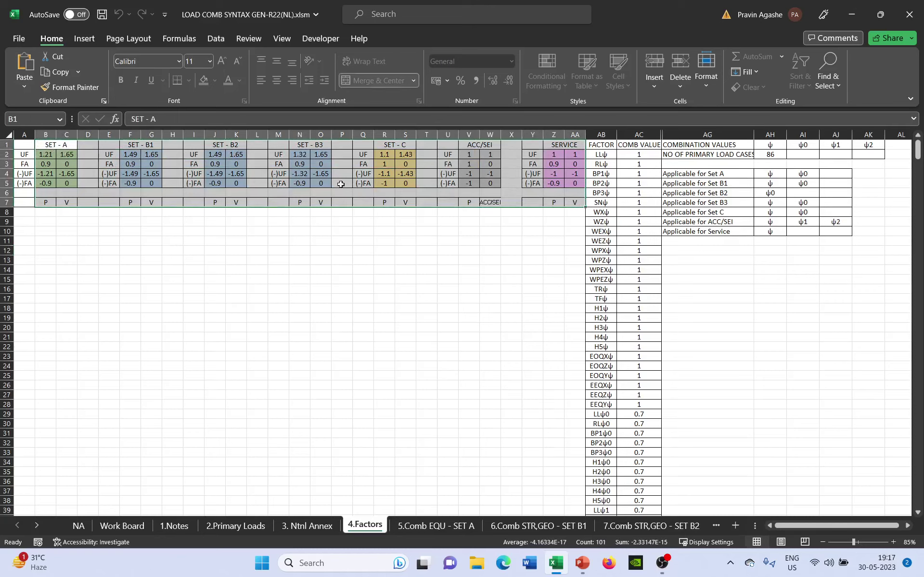
left_click(322, 260)
left_click_drag(44, 156, 573, 215)
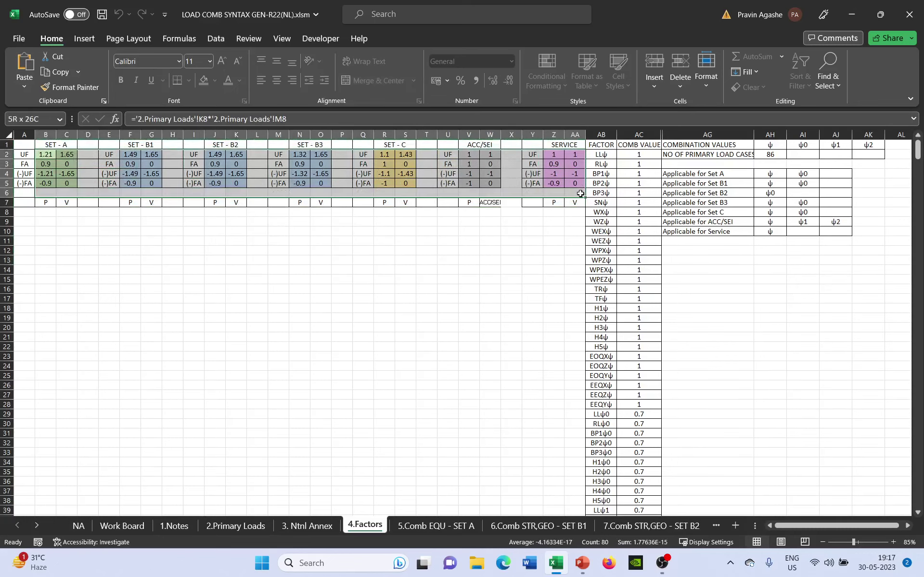
left_click(532, 300)
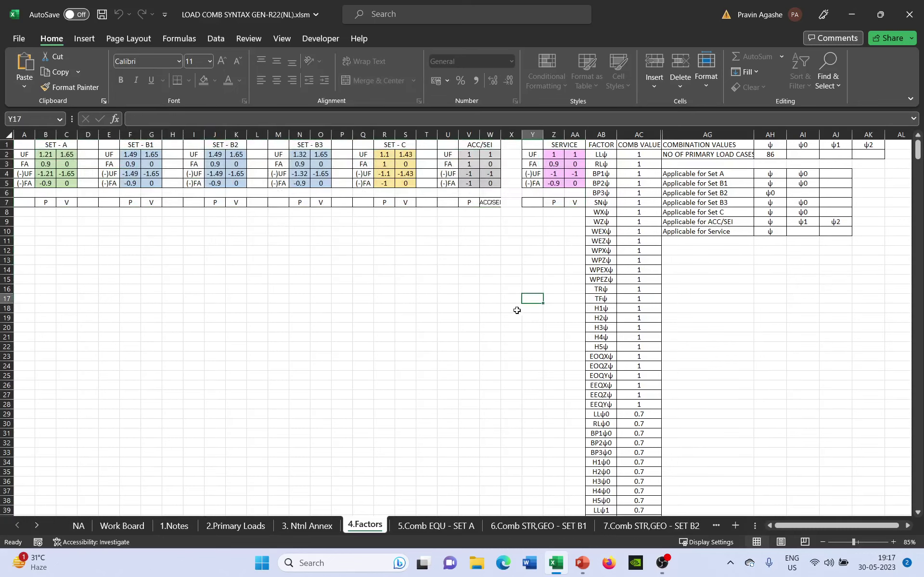
Go back to the primary loads sheet and read the note on setting the KFI factors to unity.
left_click(234, 526)
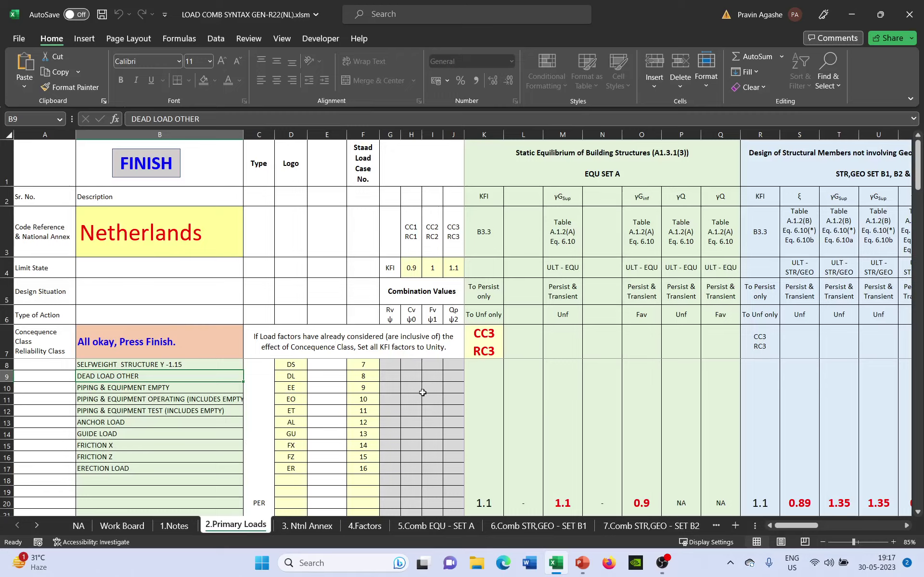
left_click(274, 342)
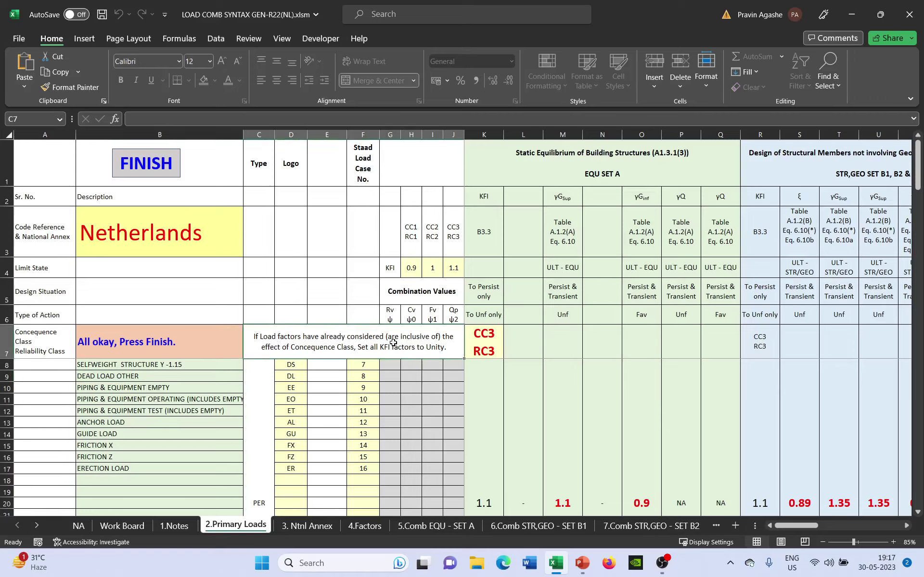
left_click(918, 512)
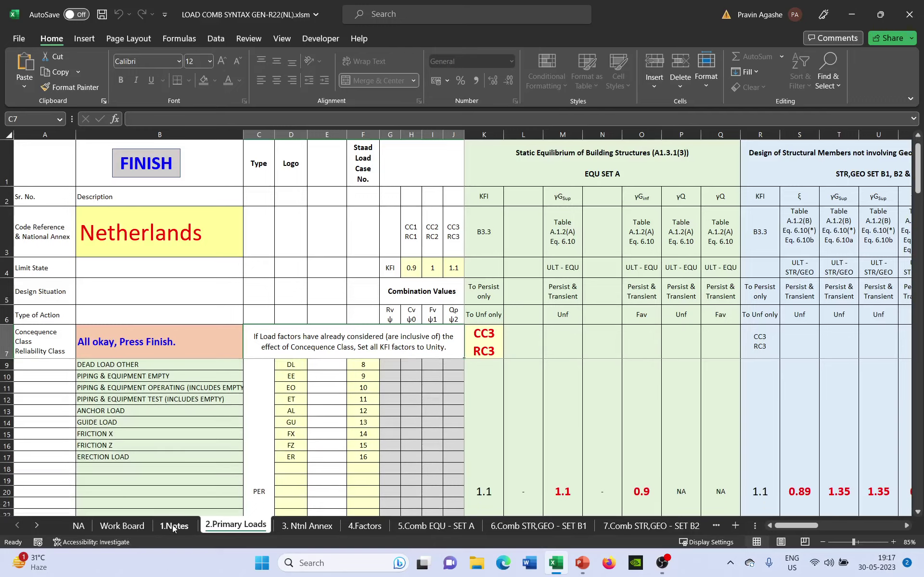
left_click(78, 526)
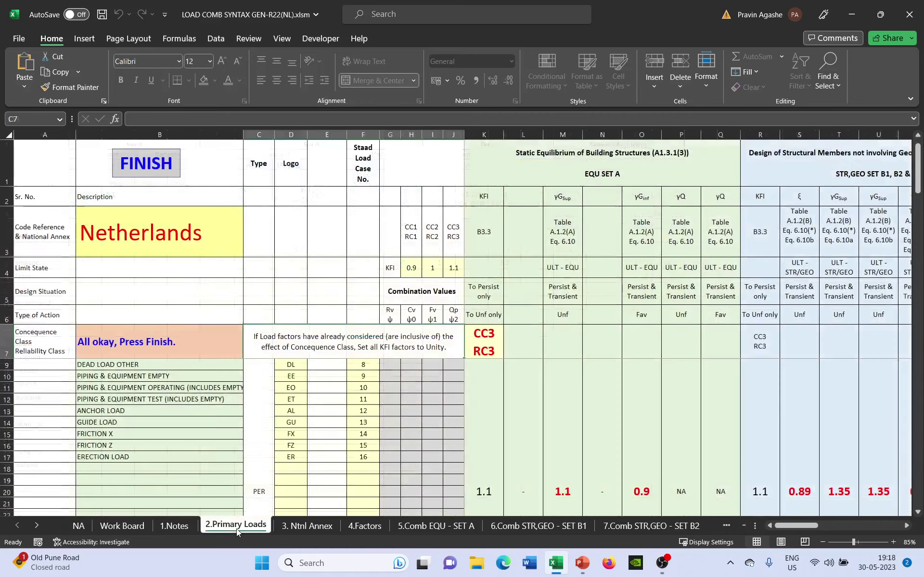
left_click(236, 525)
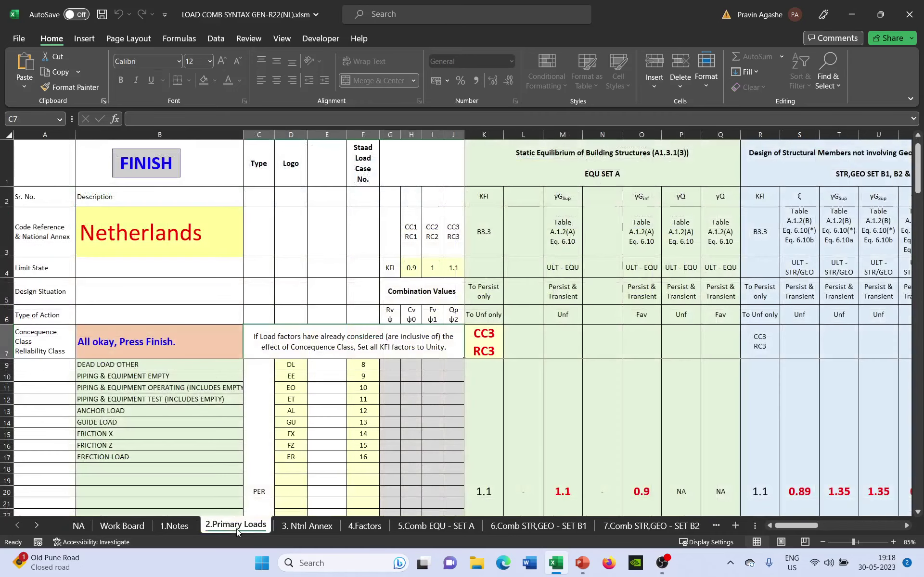
Review the KFI values, the permanent load γGSup factor and the available consequence class options, leaving the selection as it is.
left_click(410, 268)
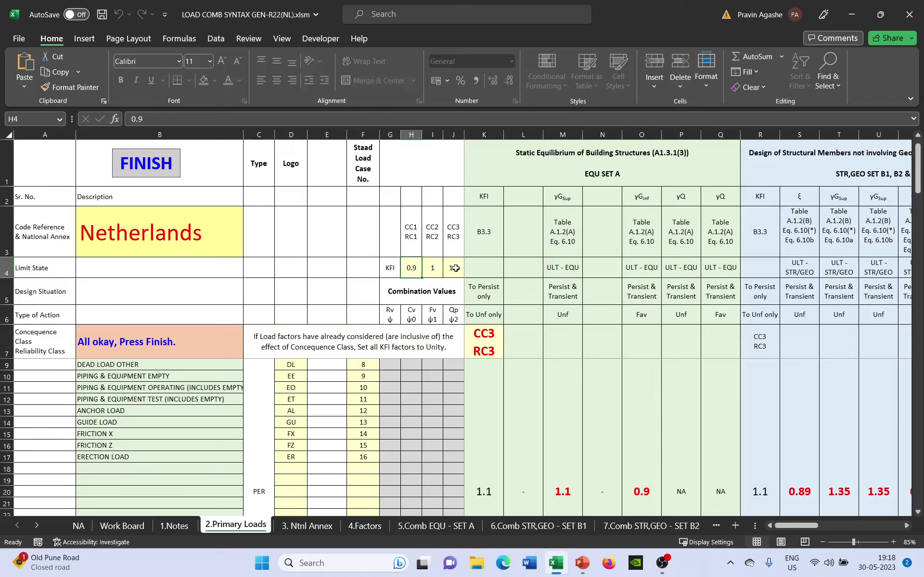
scroll(578, 452, "down", 1)
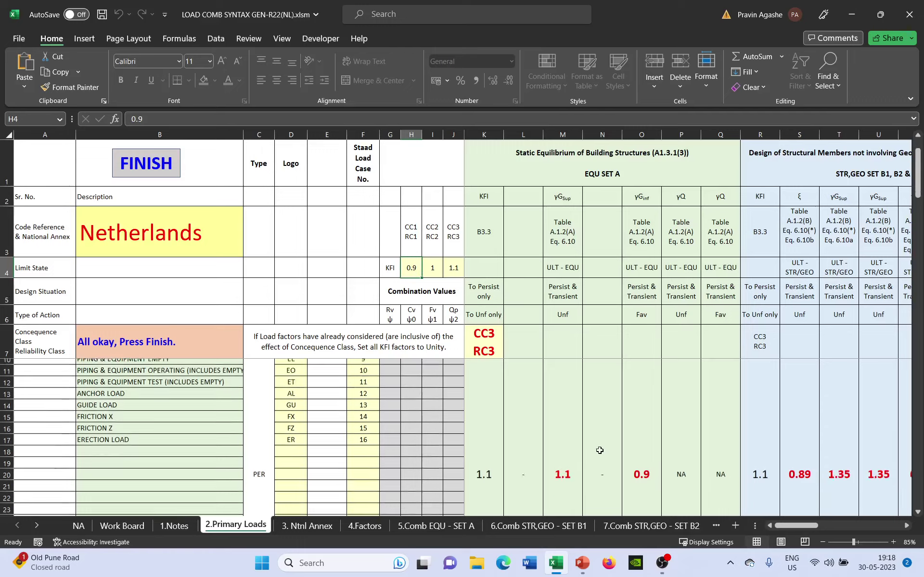
left_click(561, 457)
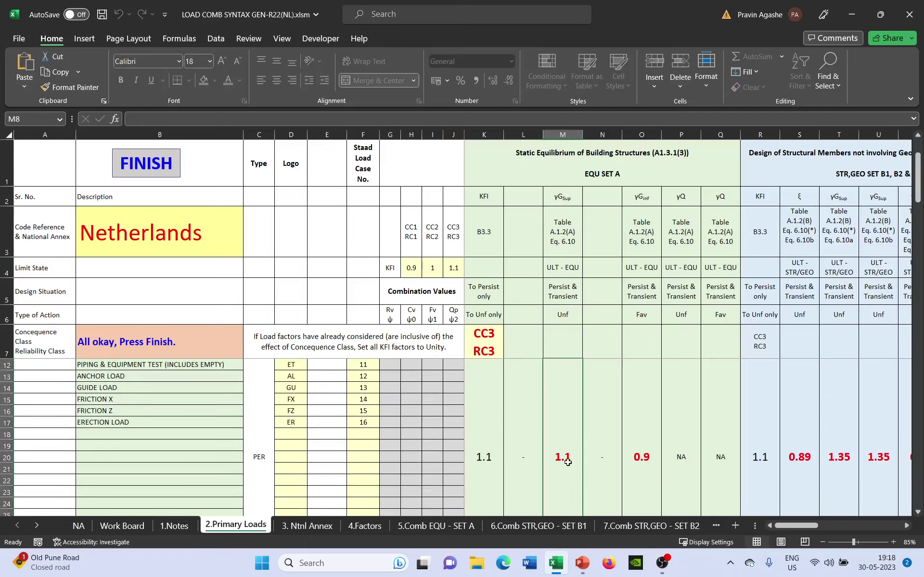
left_click(484, 338)
left_click(509, 355)
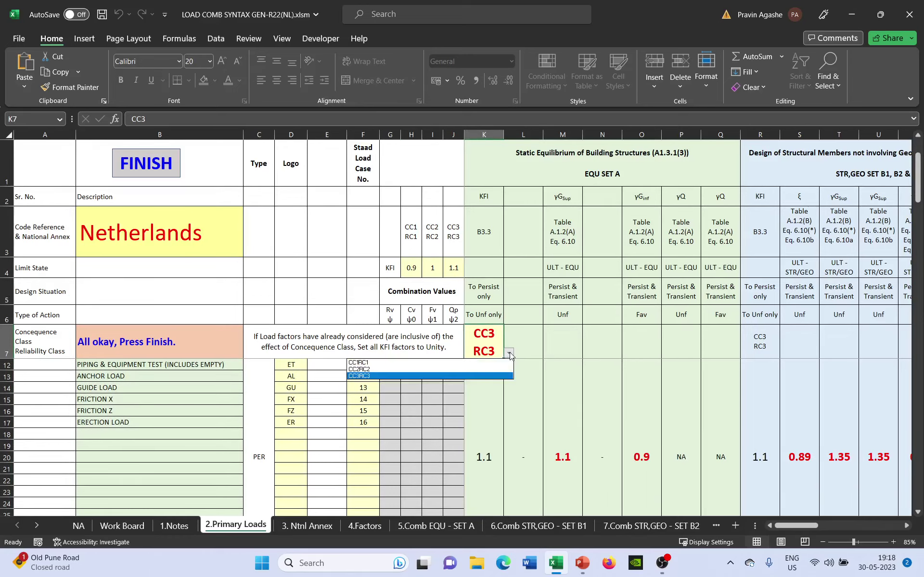
key("Escape")
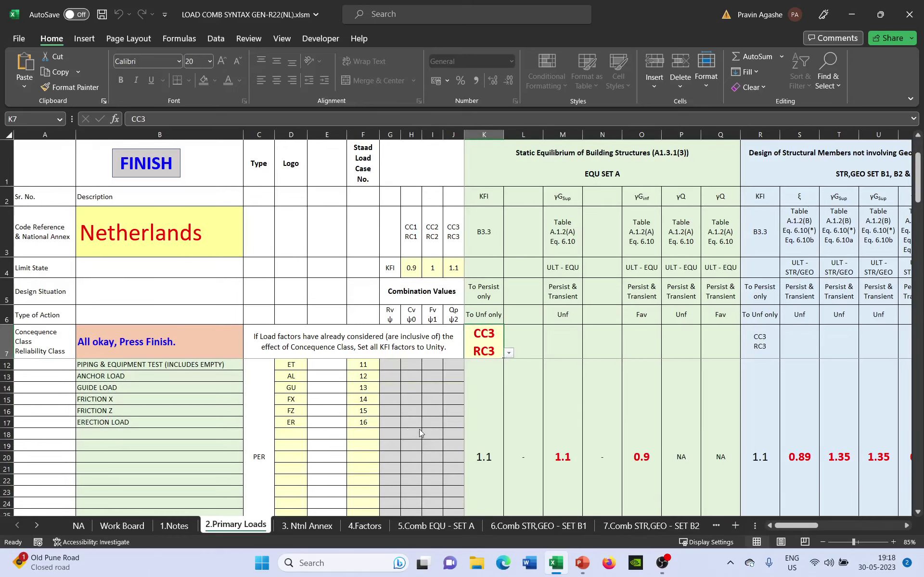
left_click(413, 267)
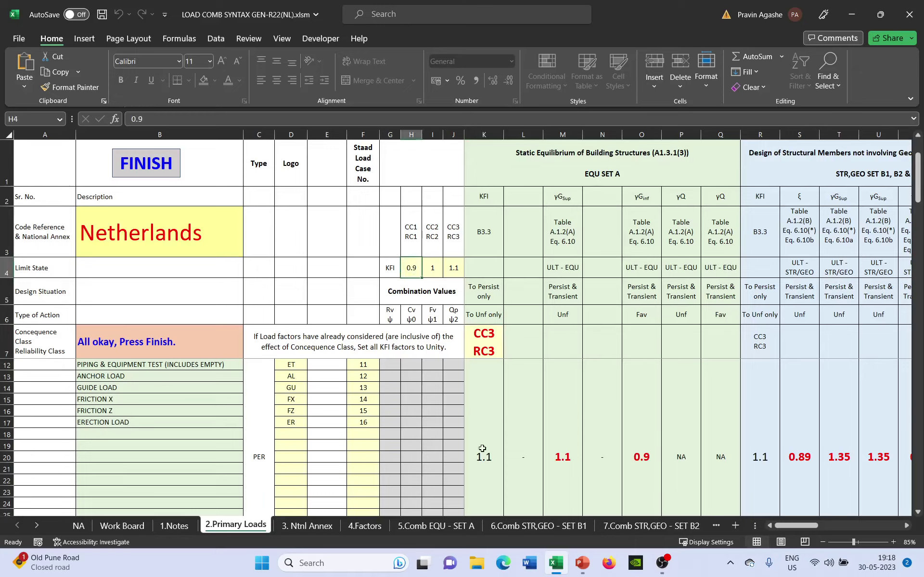
left_click(405, 430)
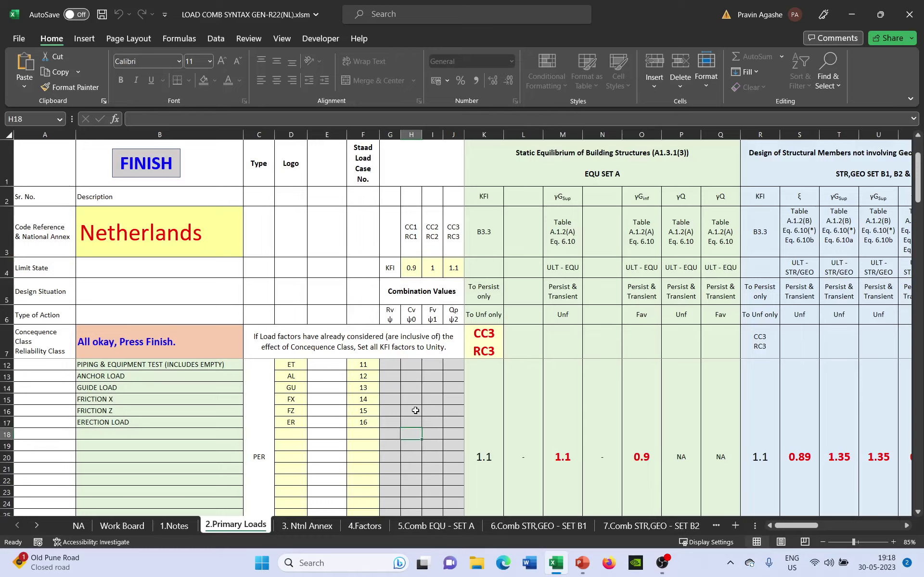
Set the erection load's STAAD load case number to 38.
scroll(415, 410, "down", 1)
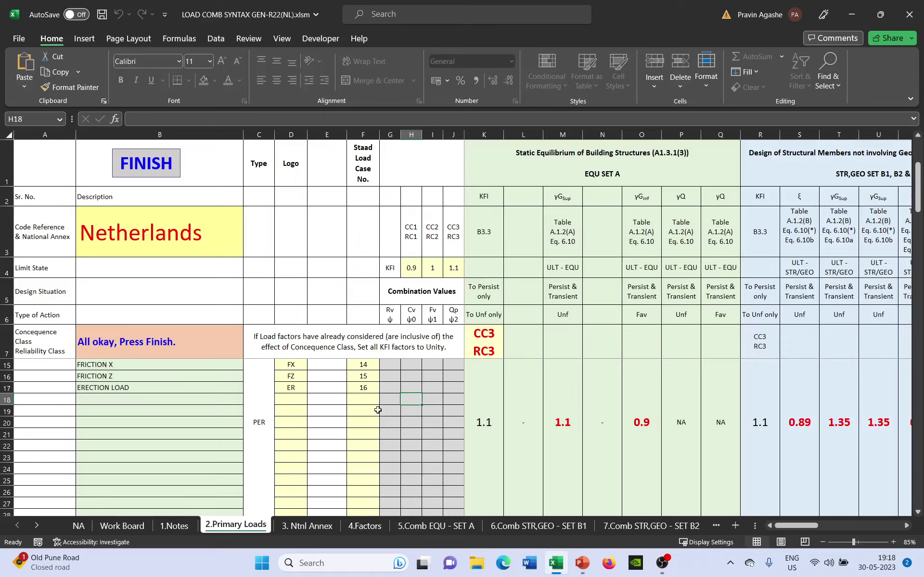
scroll(384, 430, "up", 2)
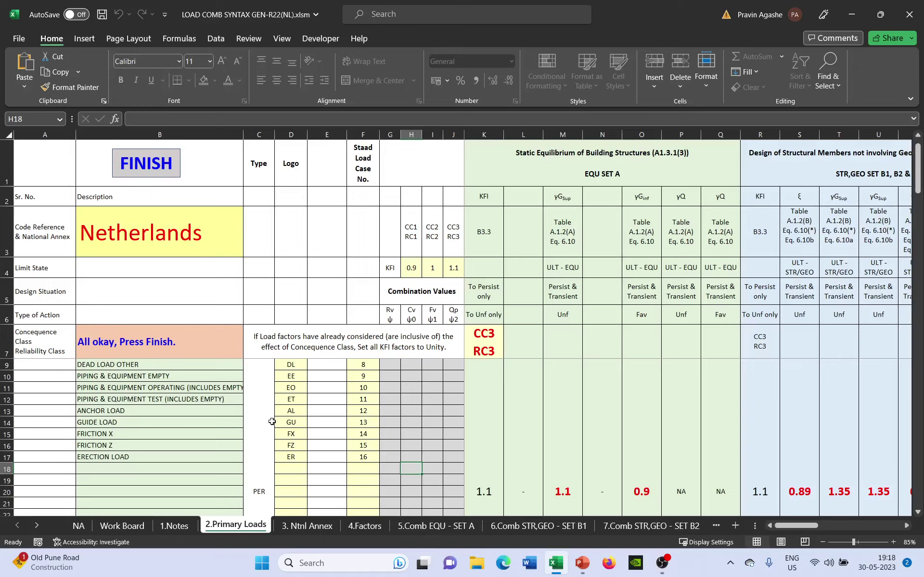
left_click(363, 459)
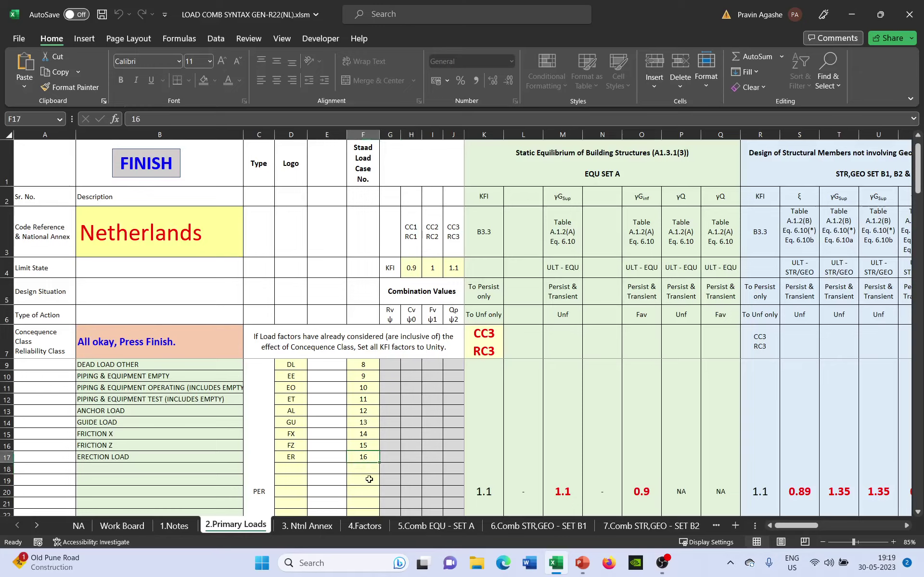
type("3")
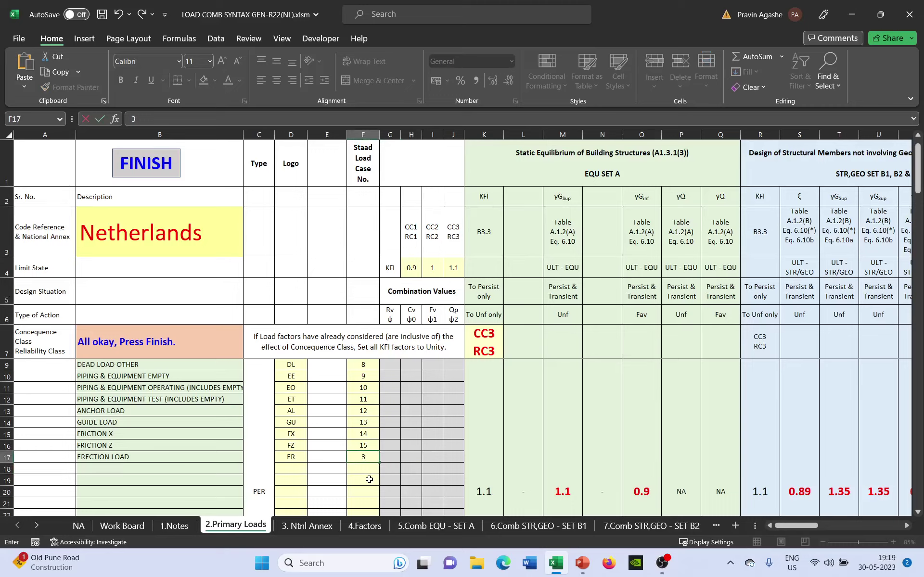
type("8")
key("Return")
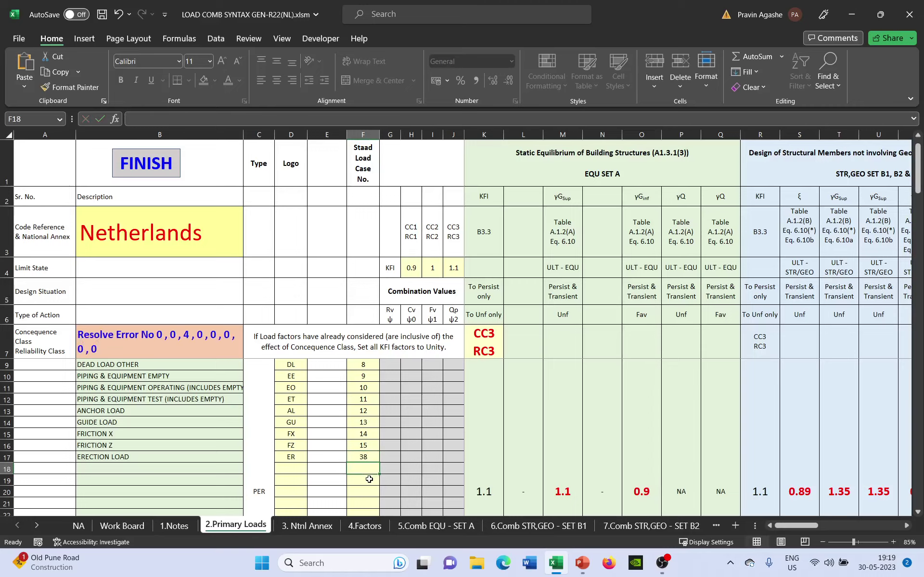
Check the primary loads error status, try to finish the sheet, acknowledge the messages and return to the primary loads.
left_click(146, 339)
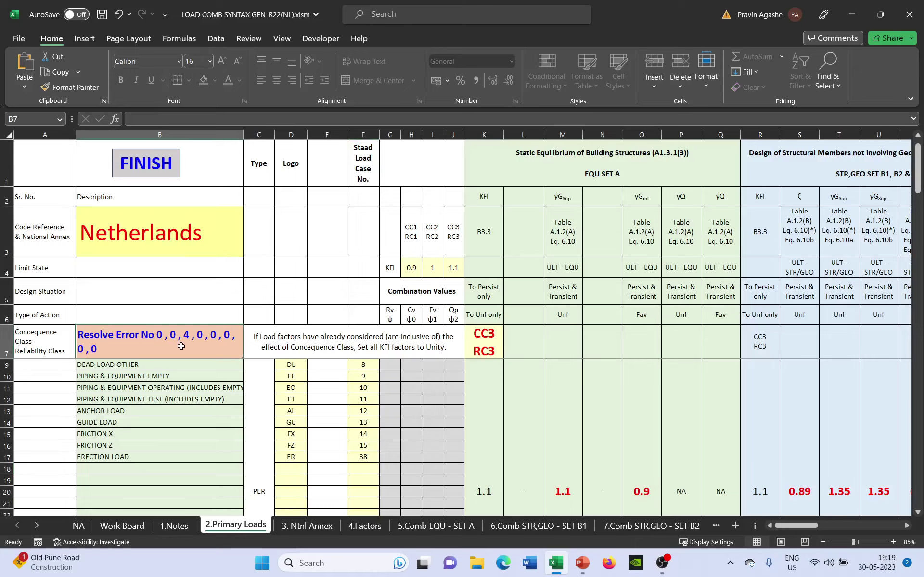
left_click(155, 176)
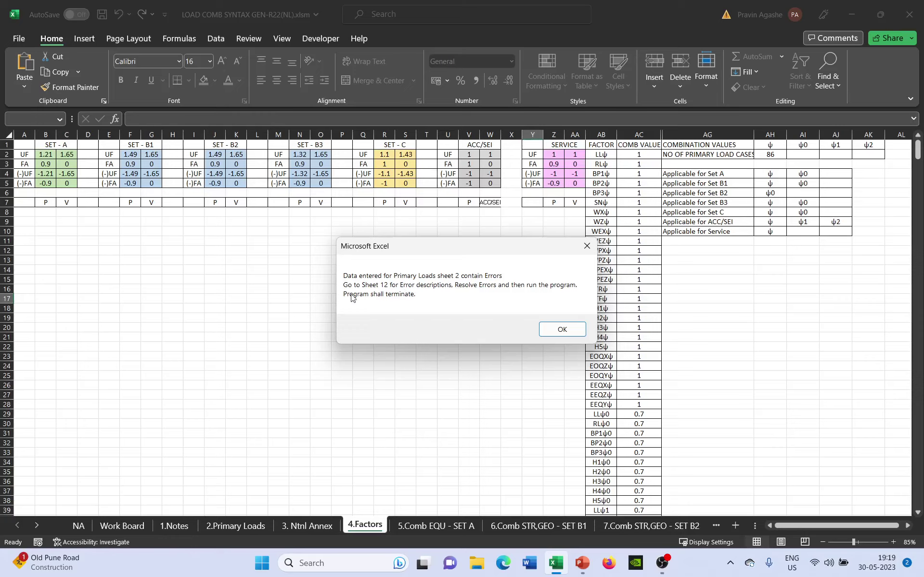
left_click(559, 331)
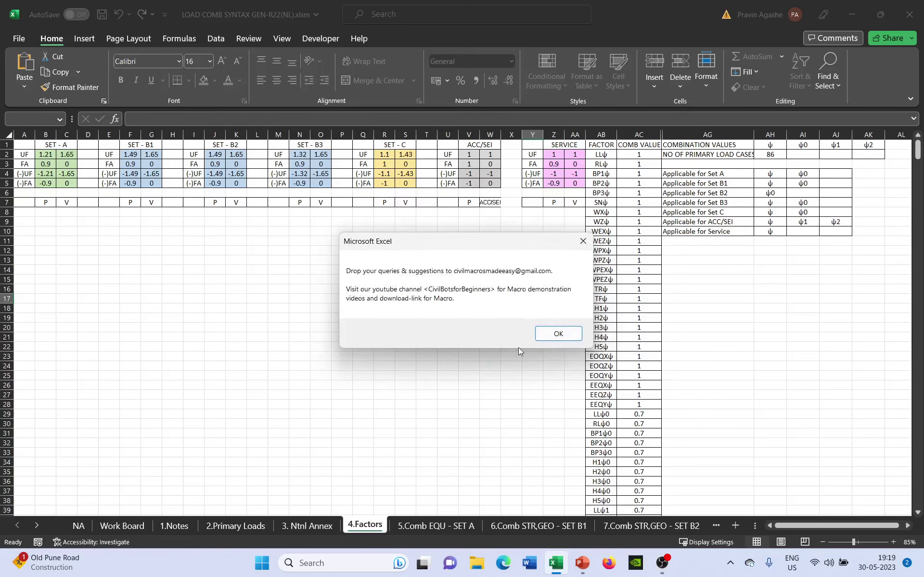
left_click(557, 334)
left_click(247, 526)
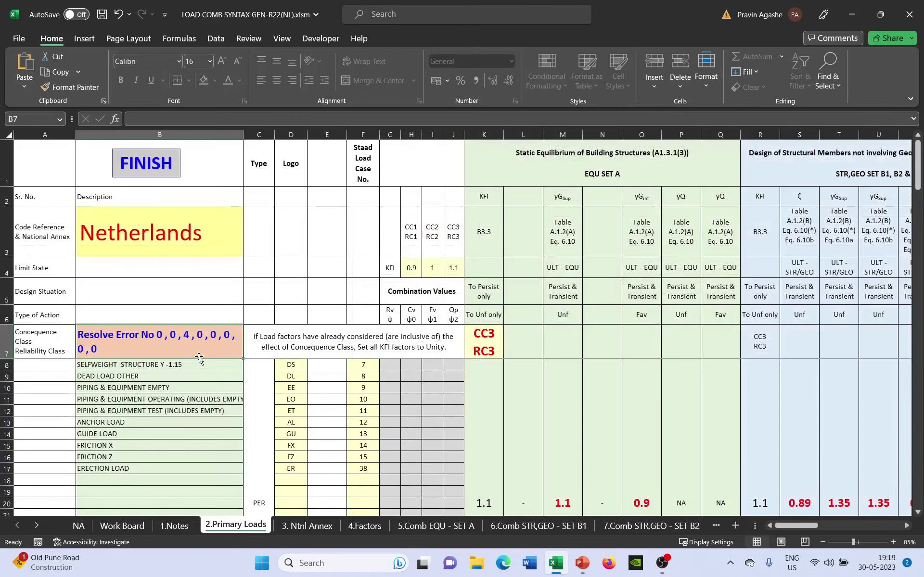
Set the erection load's STAAD load case number to 16 and check the primary loads error status.
left_click(364, 469)
type("16")
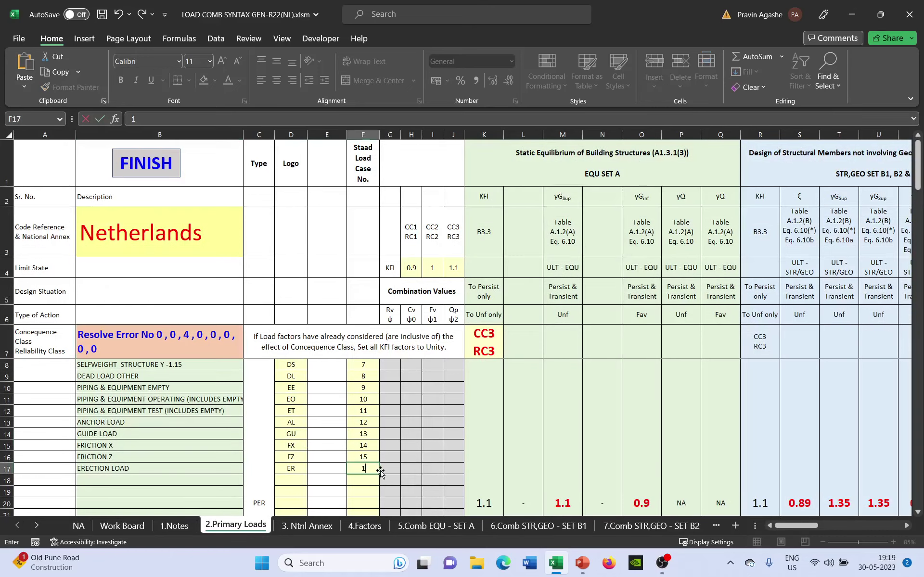
left_click(361, 491)
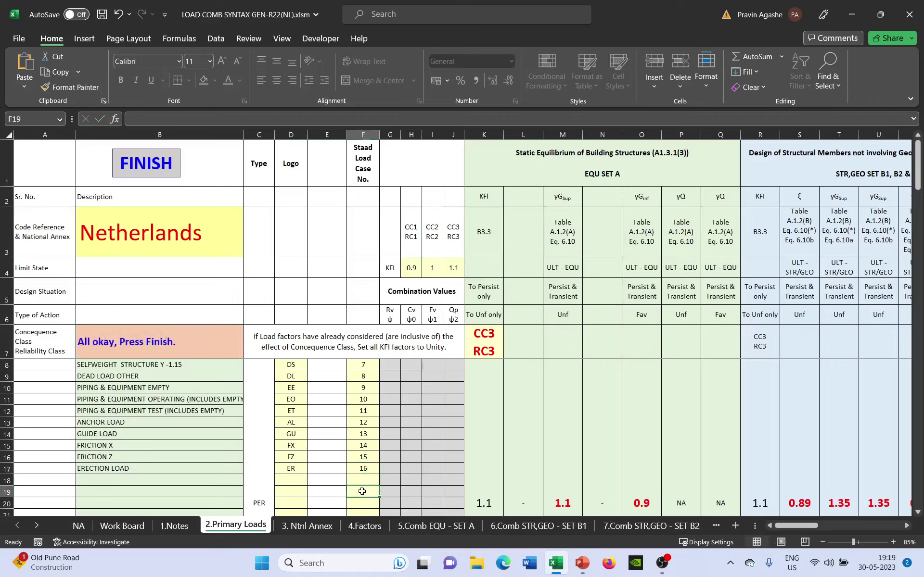
left_click(111, 341)
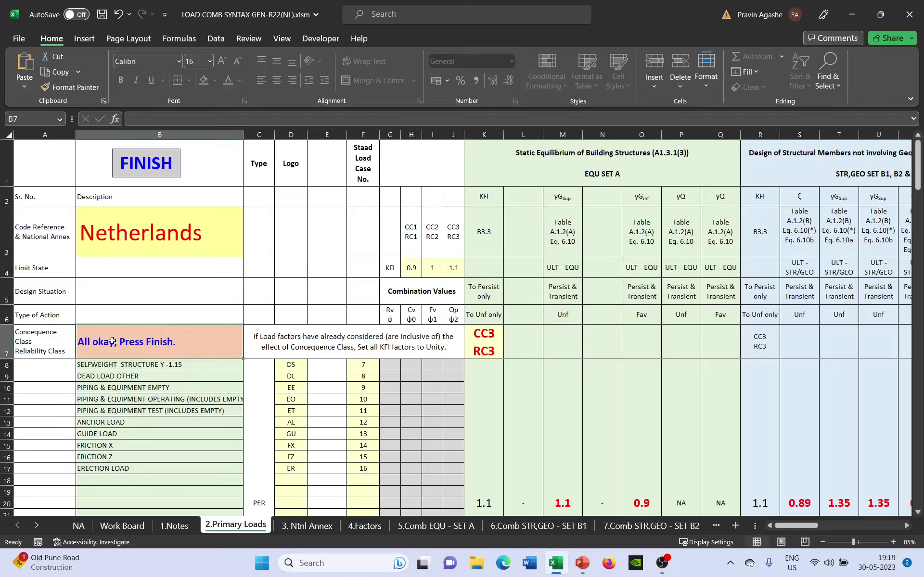
Finish the primary loads sheet, agree to clear the earlier data and acknowledge all messages to regenerate the factors.
left_click(146, 166)
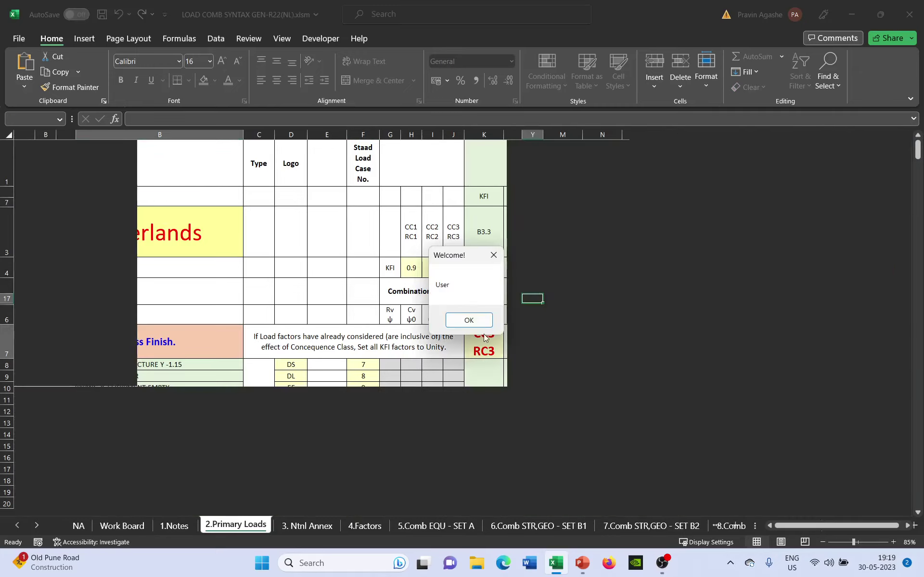
left_click(480, 325)
left_click(531, 325)
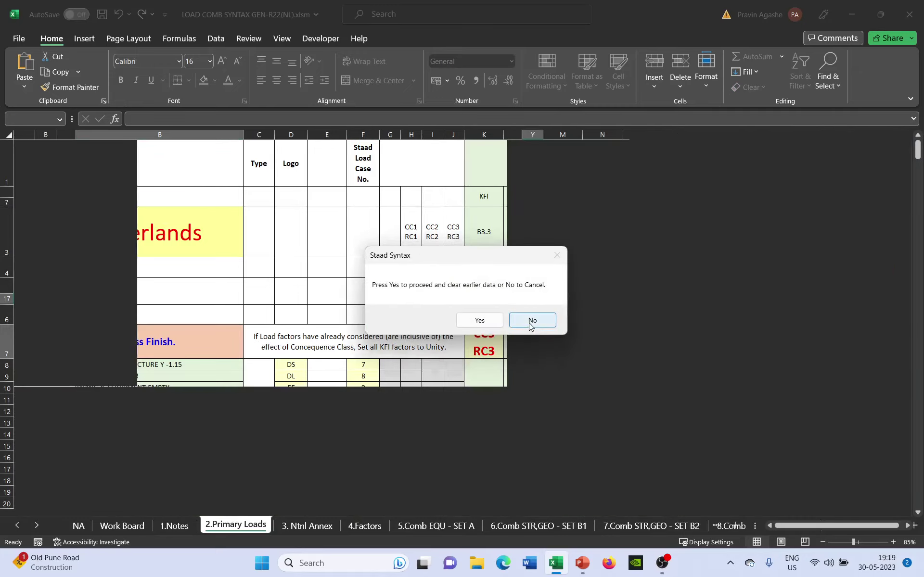
left_click(479, 321)
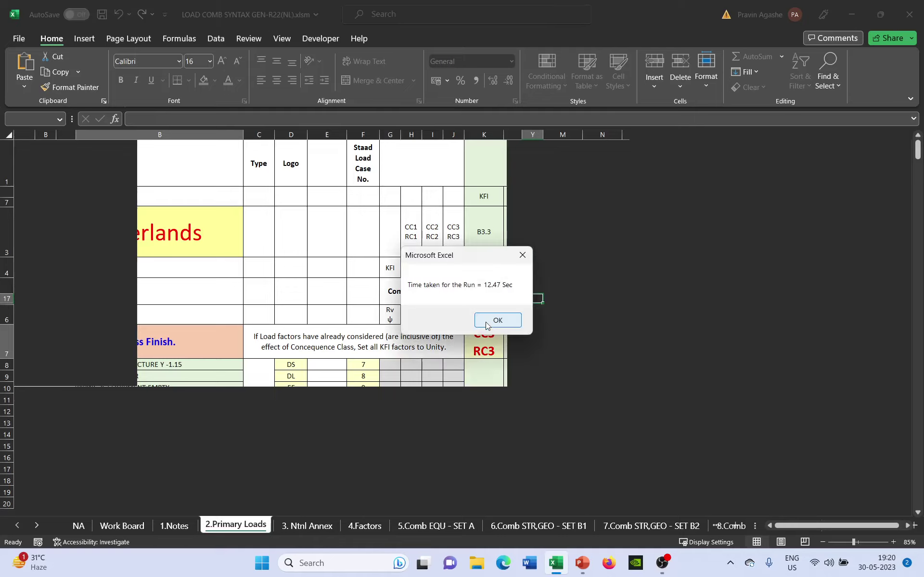
left_click(486, 322)
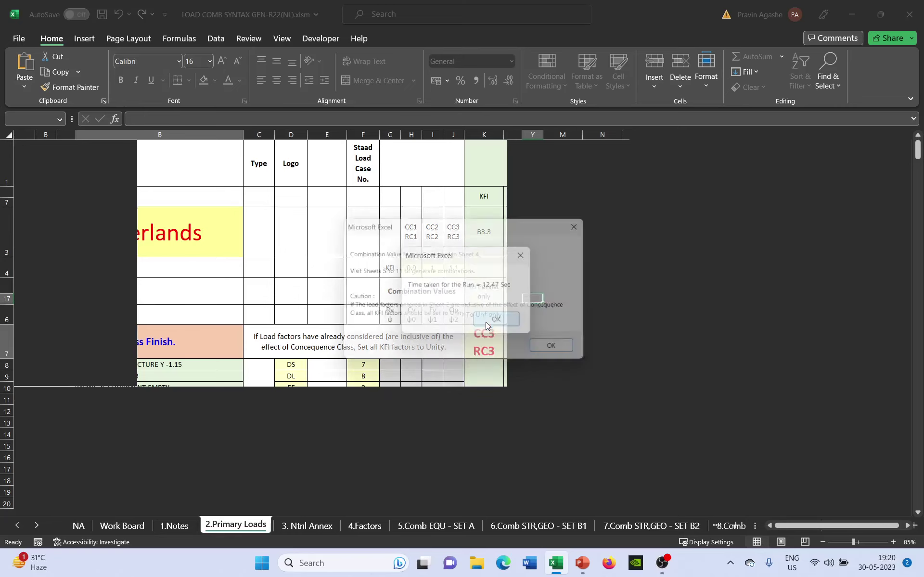
left_click(559, 351)
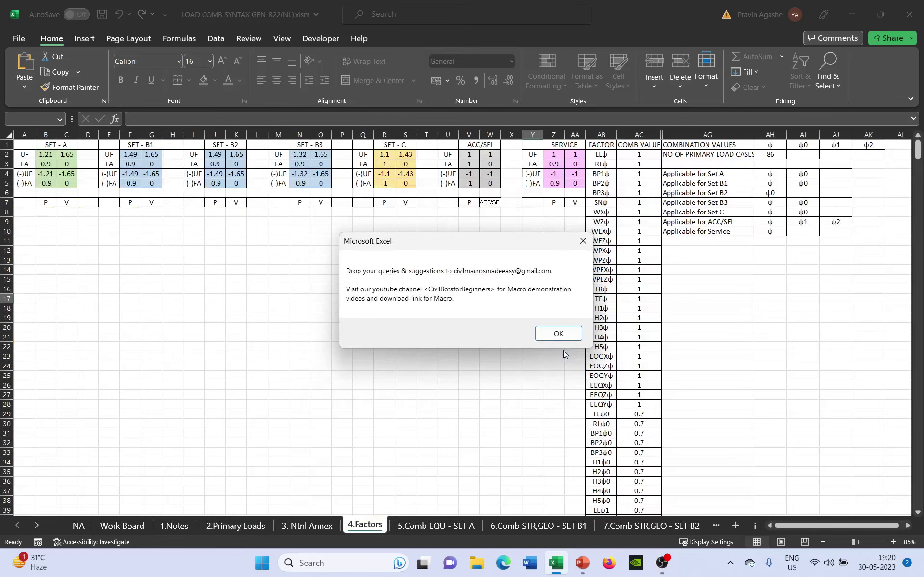
left_click(553, 332)
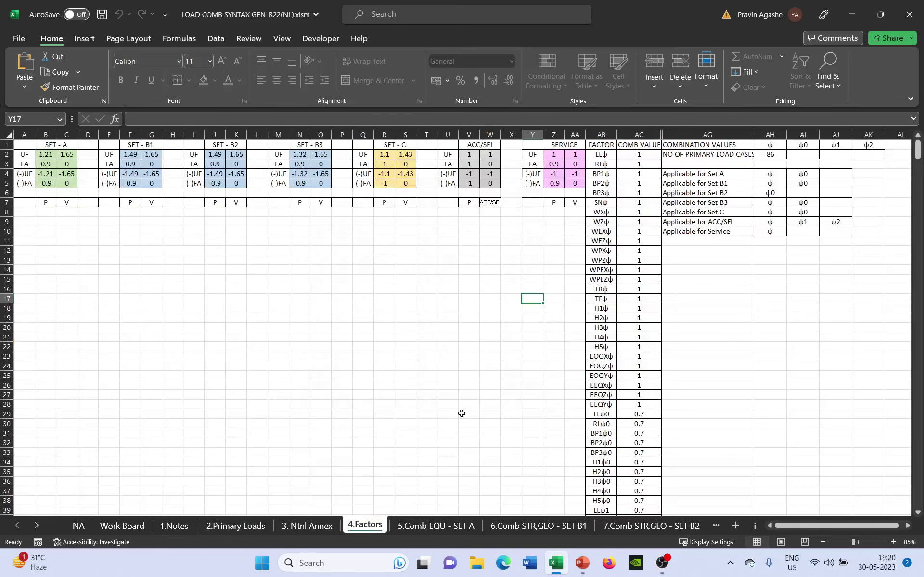
Go to the Comb EQU - SET A sheet and examine its COMB, UNI DUP and ERROR TRACK column headings.
left_click(412, 522)
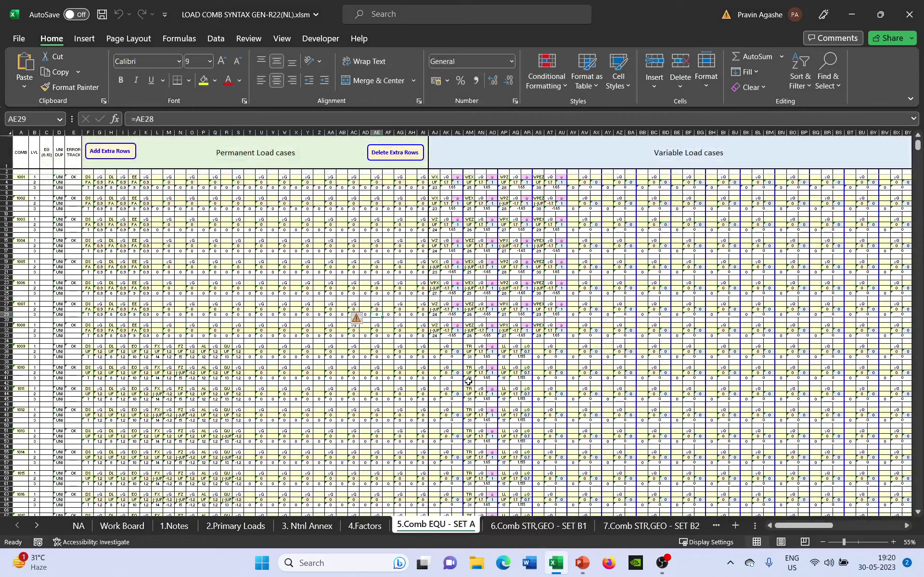
left_click(893, 543)
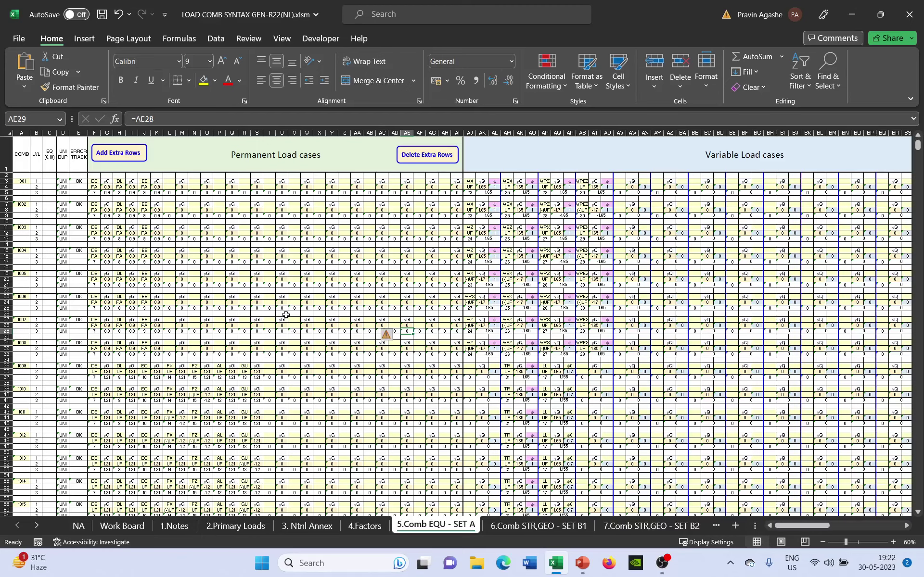
scroll(286, 315, "up", 2, "ctrl")
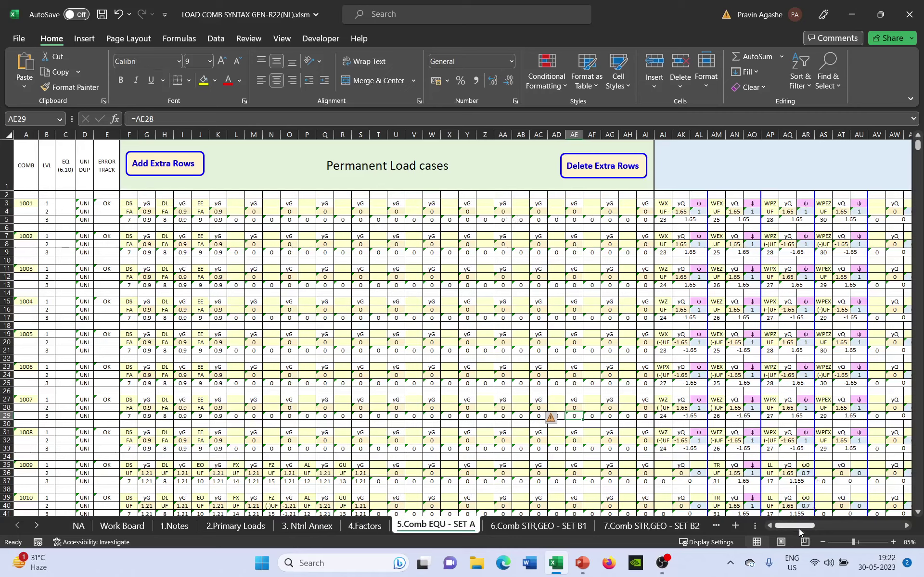
scroll(394, 362, "up", 1)
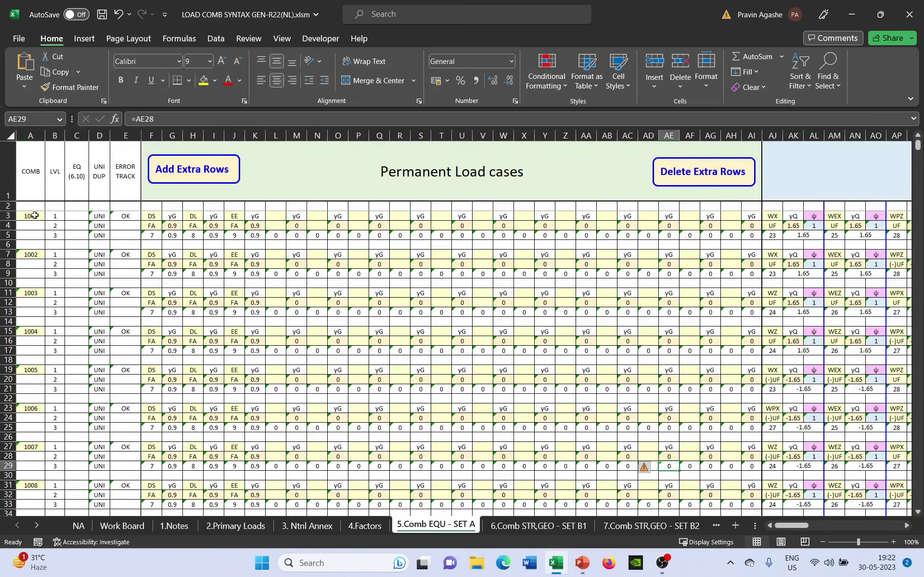
scroll(79, 239, "up", 1)
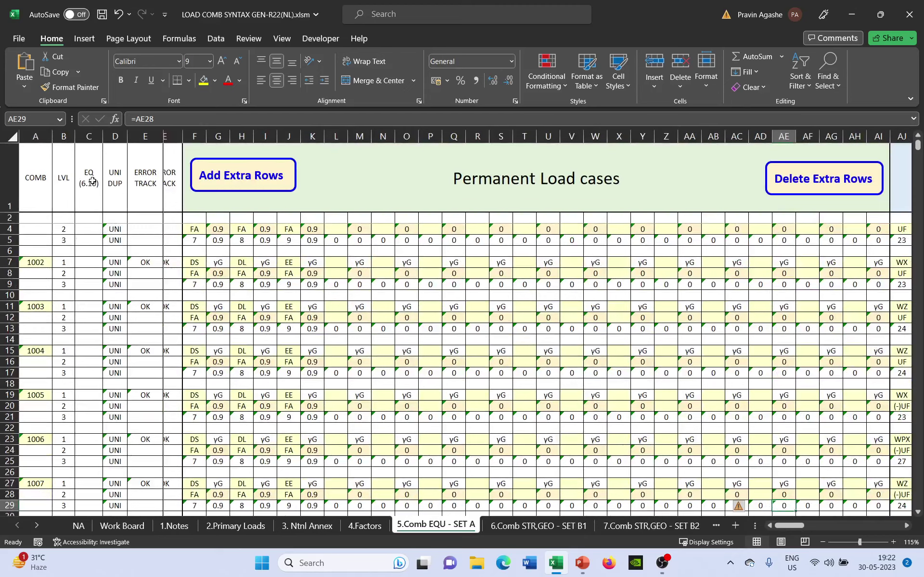
scroll(249, 269, "down", 1)
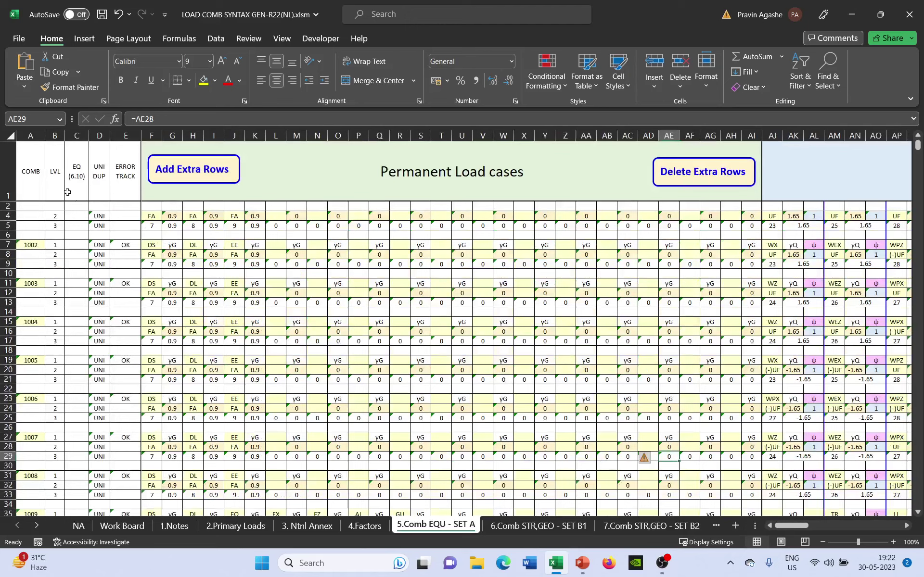
left_click(35, 178)
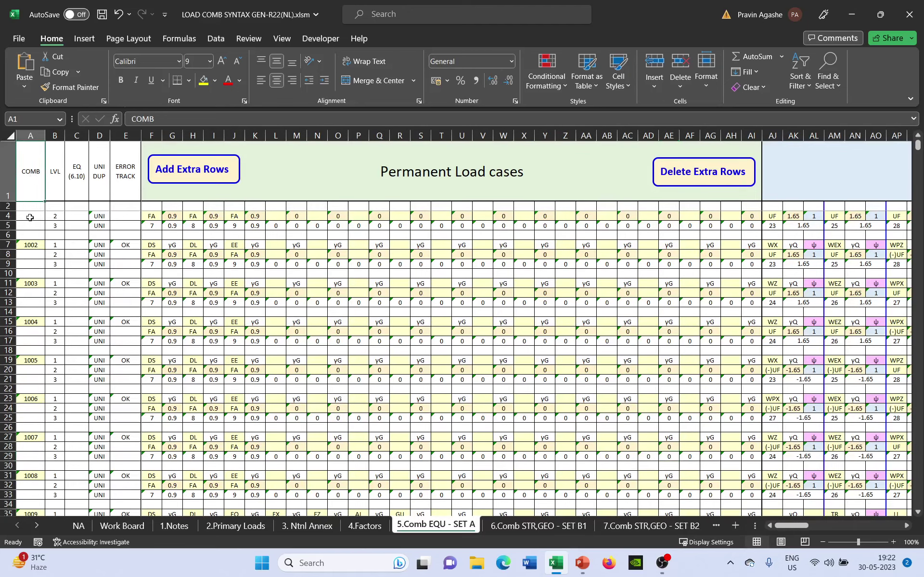
left_click(100, 165)
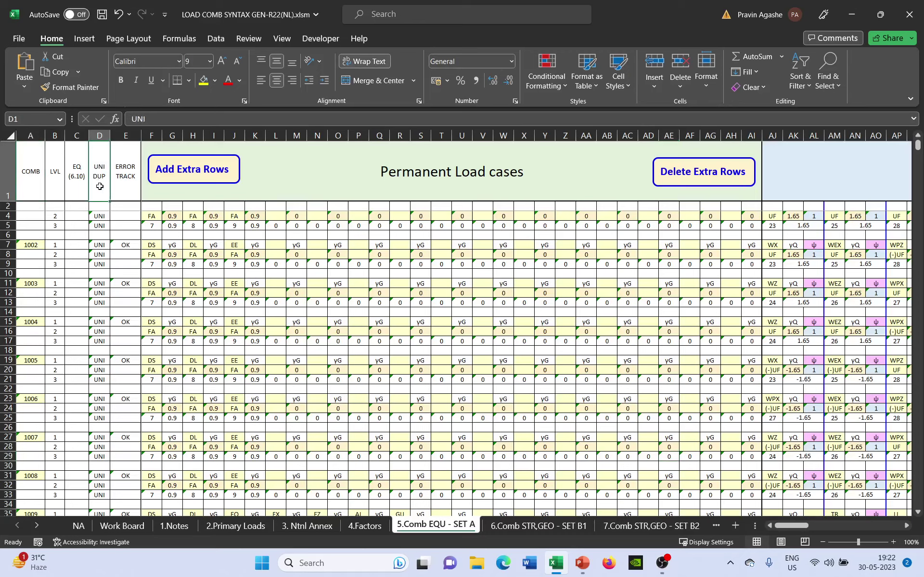
left_click(126, 172)
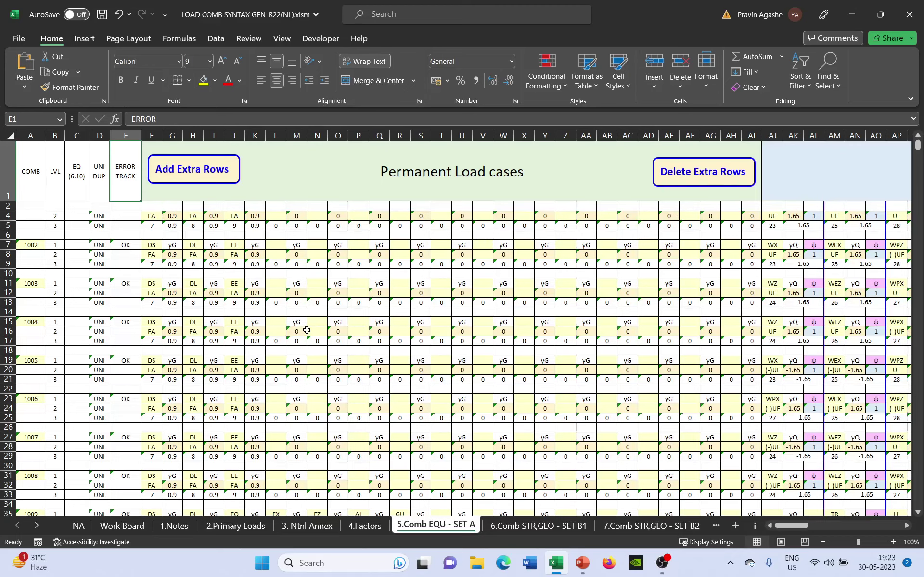
Review the combination numbering from 1001 through the last SET A combination and return to the start of the list.
scroll(307, 331, "up", 1)
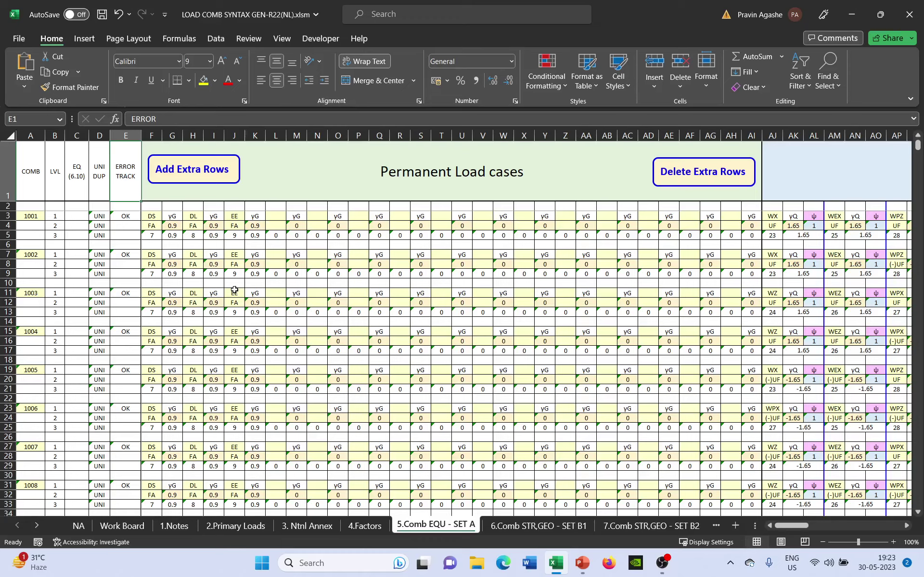
left_click(34, 217)
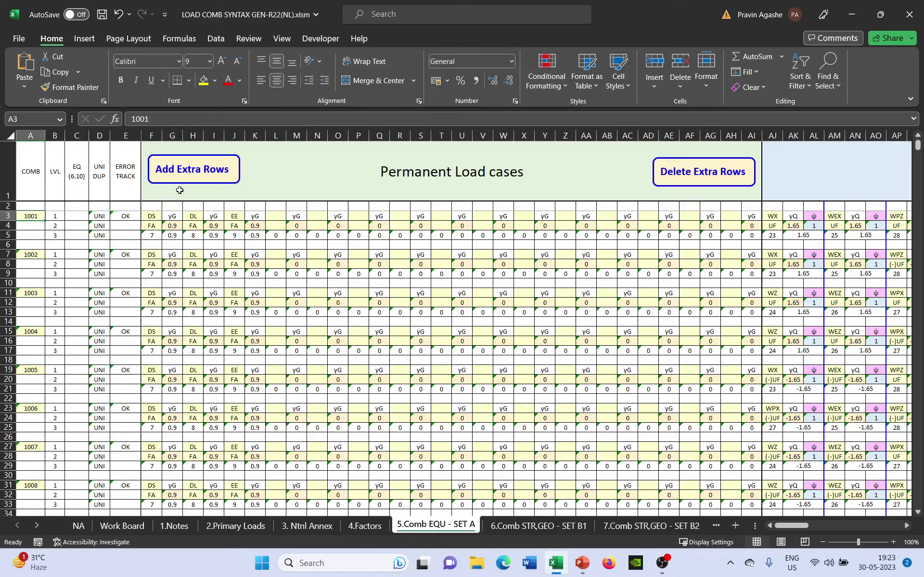
left_click(28, 253)
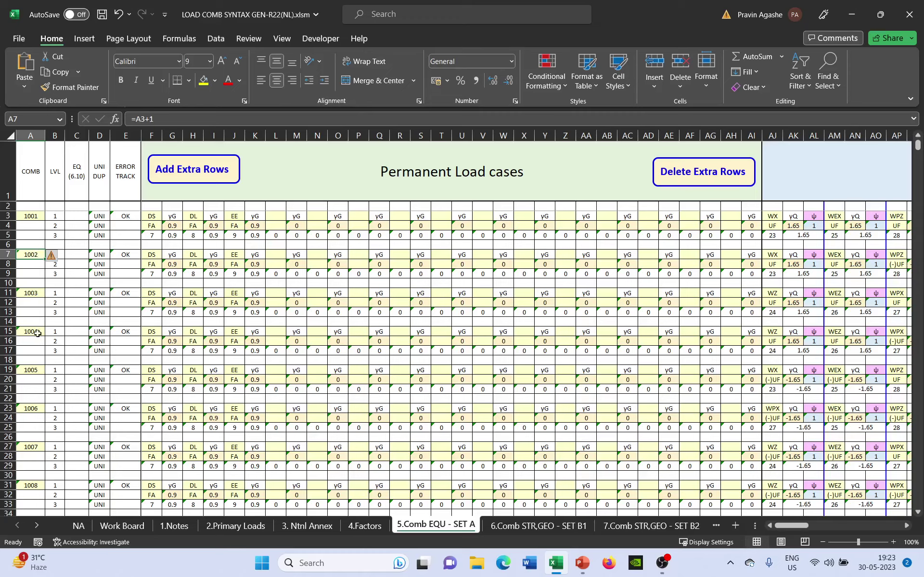
left_click(40, 358)
scroll(65, 382, "down", 20)
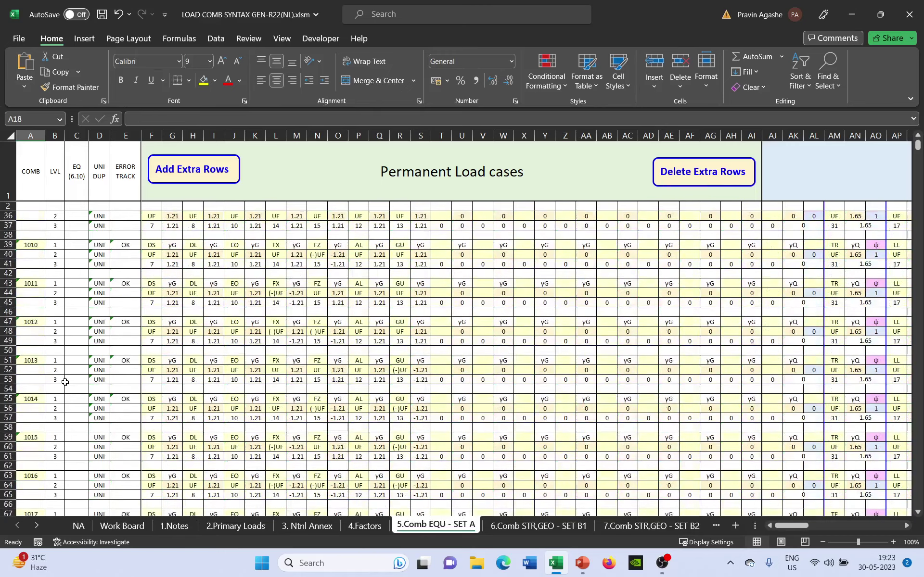
scroll(65, 382, "down", 20)
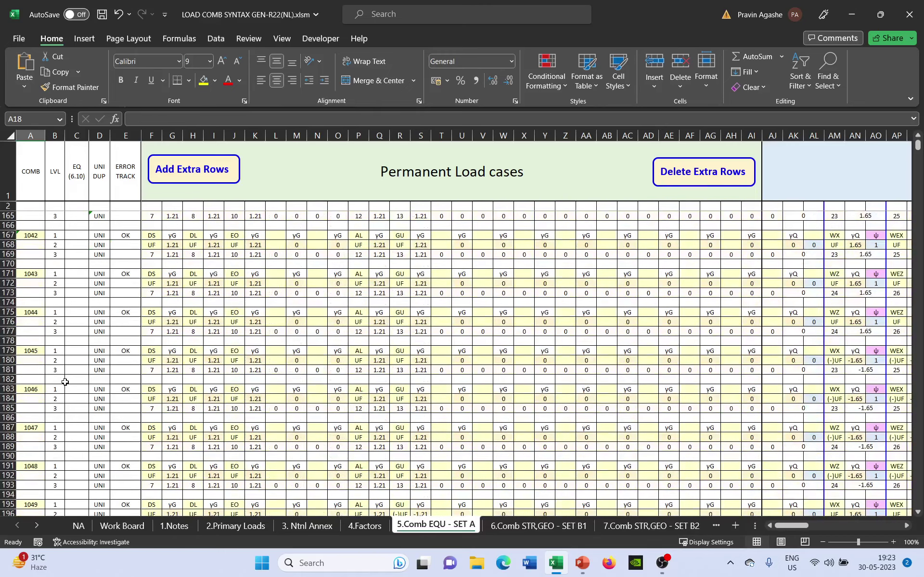
scroll(73, 386, "down", 6)
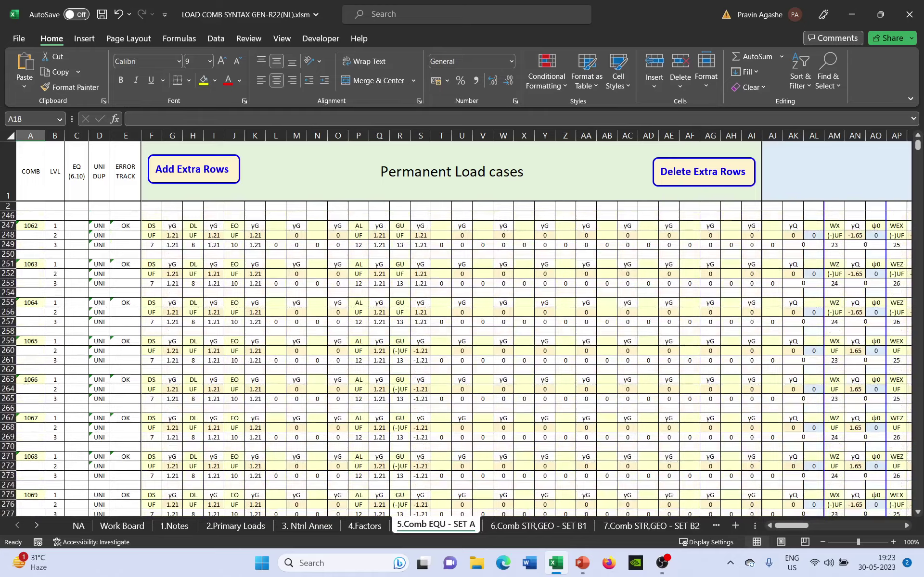
left_click(916, 491)
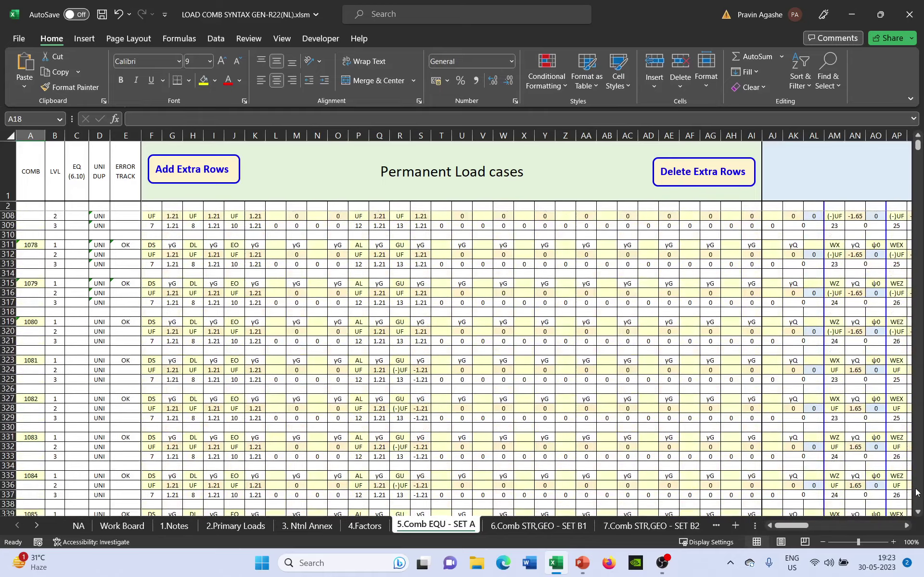
left_click_drag(917, 491, 916, 492)
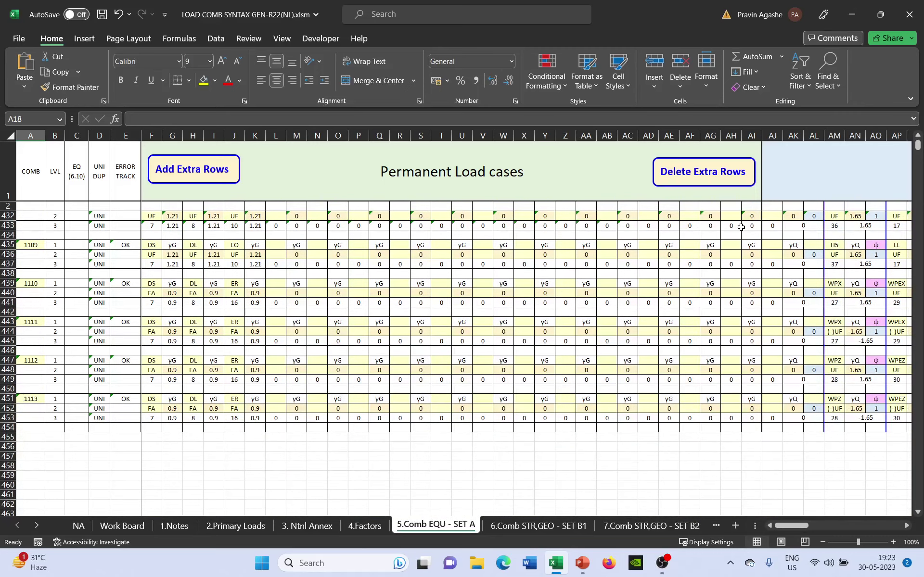
left_click_drag(919, 145, 918, 142)
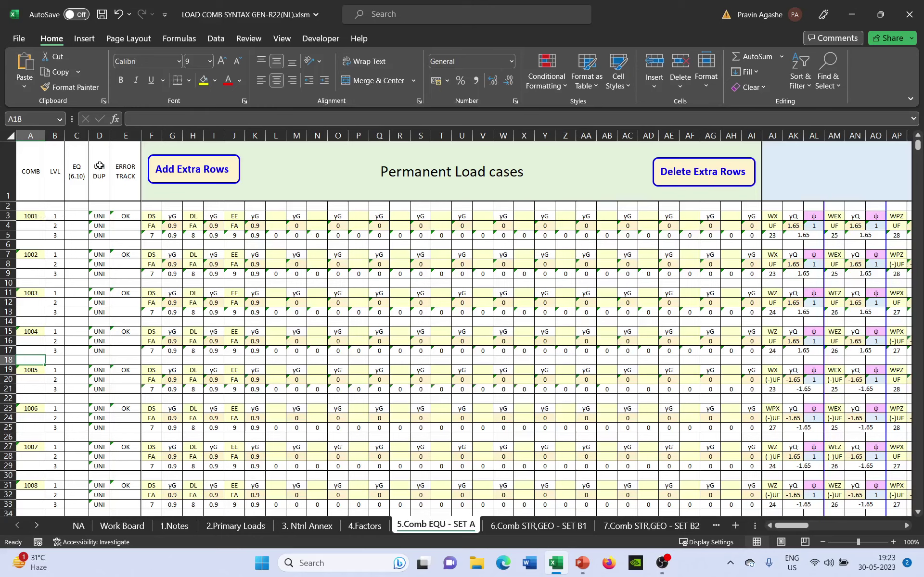
Examine the UNI DUP column's duplicate-check formulas and the ERROR TRACK formula for combination 1001.
left_click(99, 136)
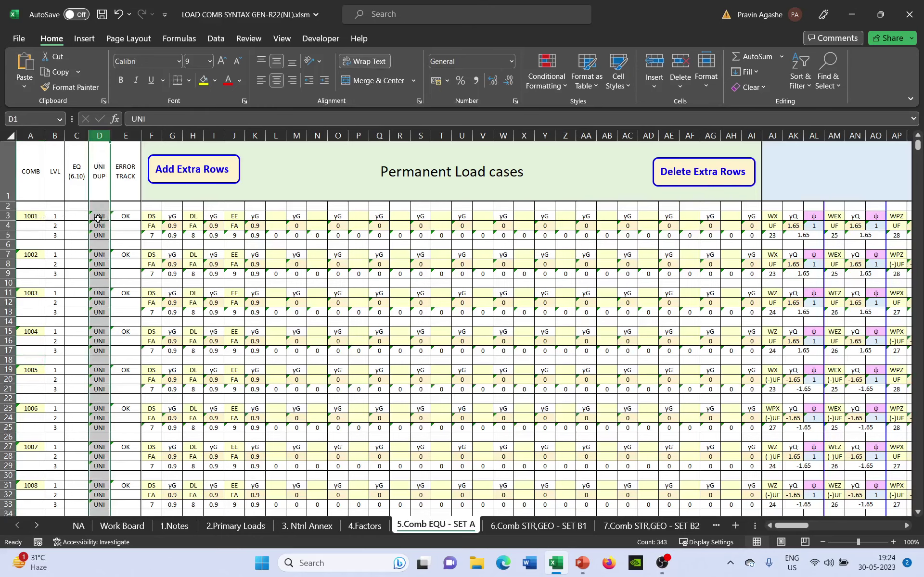
left_click(99, 216)
left_click(99, 225)
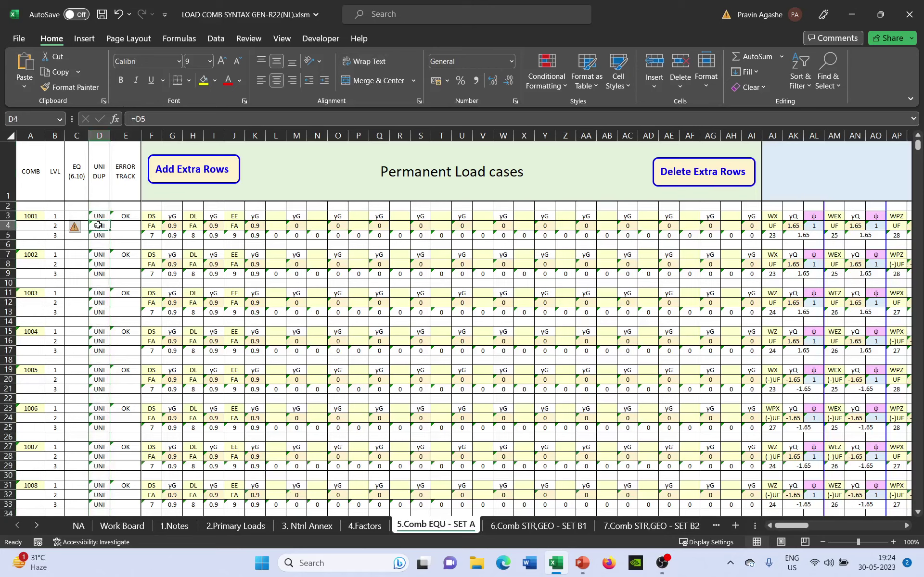
left_click(100, 216)
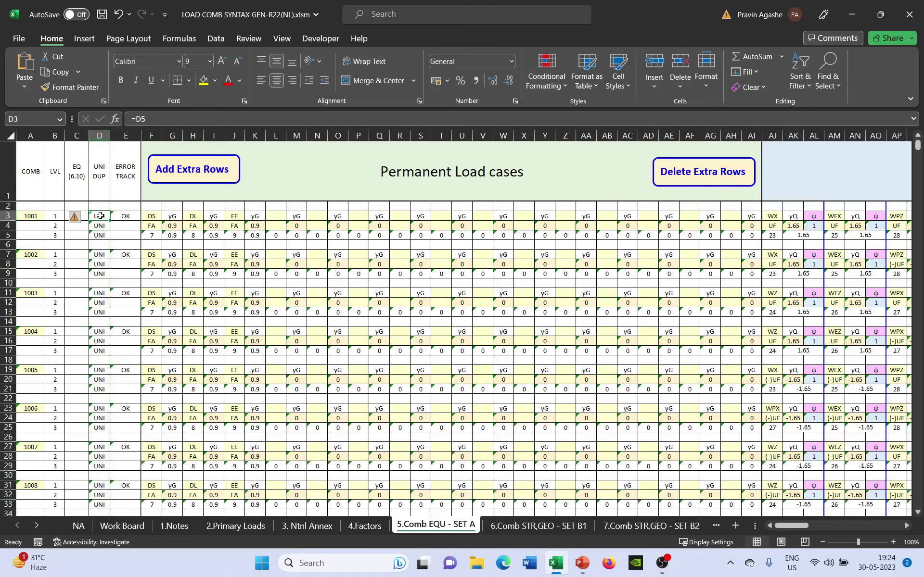
left_click(100, 227)
left_click(102, 241)
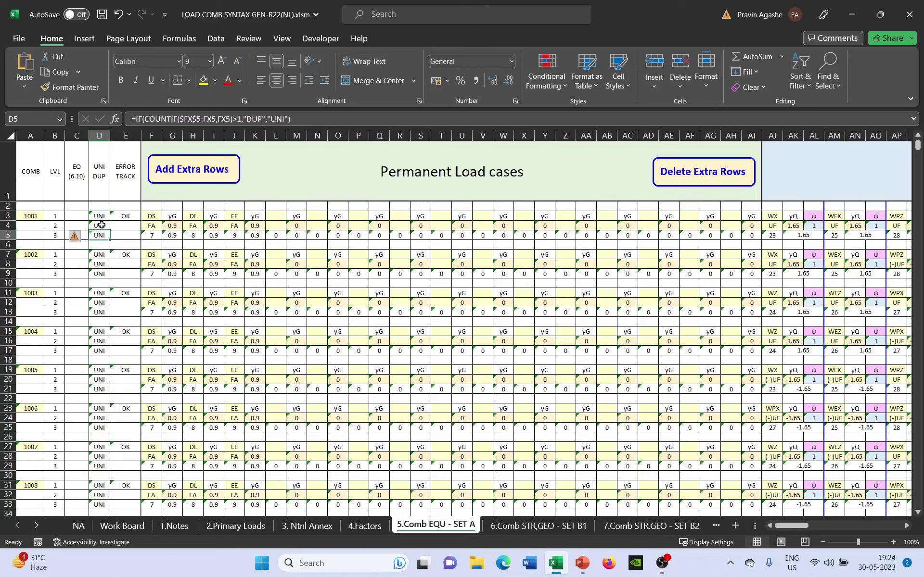
left_click(99, 216)
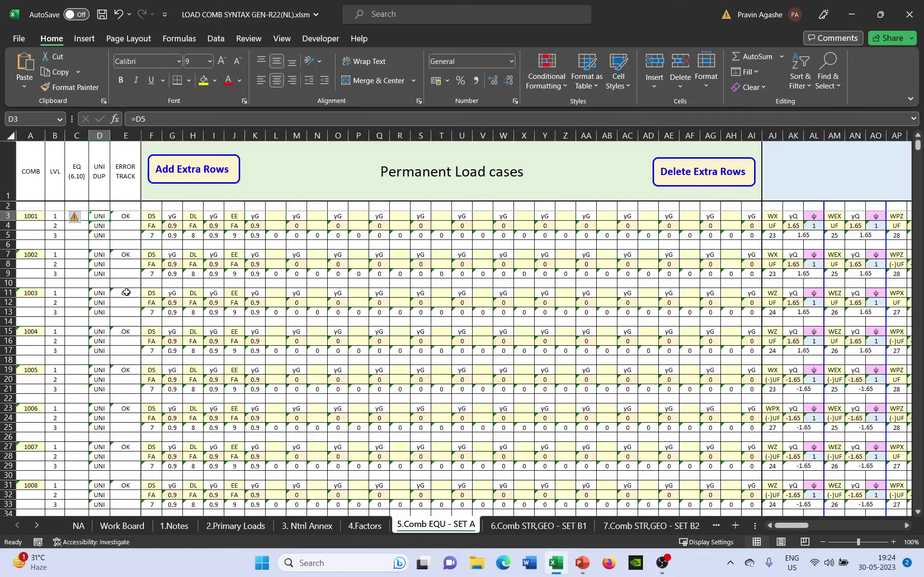
left_click(99, 135)
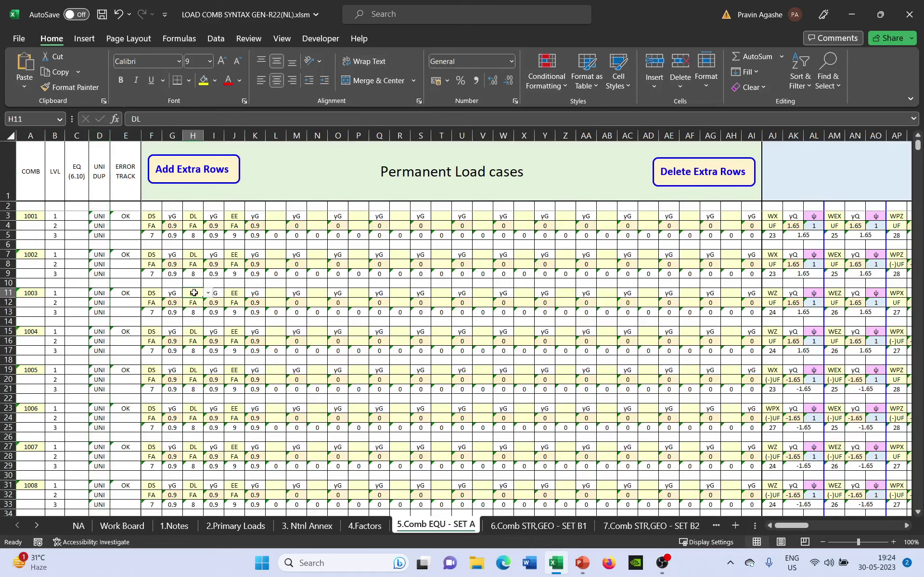
left_click(126, 311)
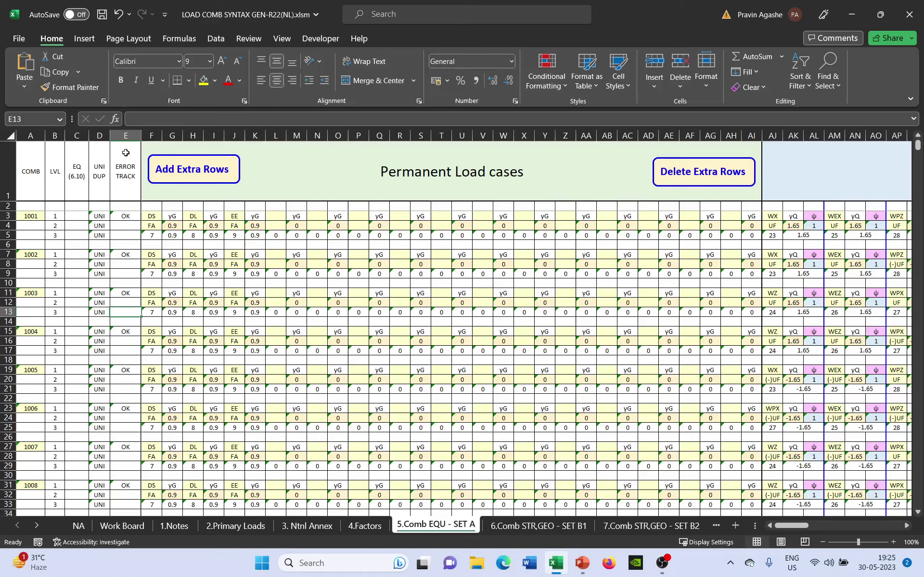
left_click(127, 217)
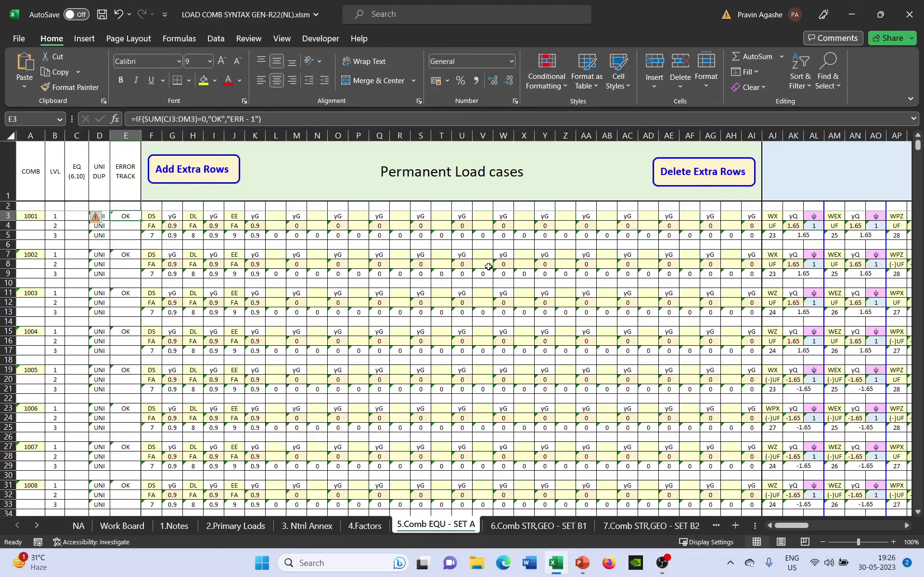
Add extra load combination rows to SET A for a total of 120, proceeding through all notices and confirmations.
scroll(488, 267, "down", 1)
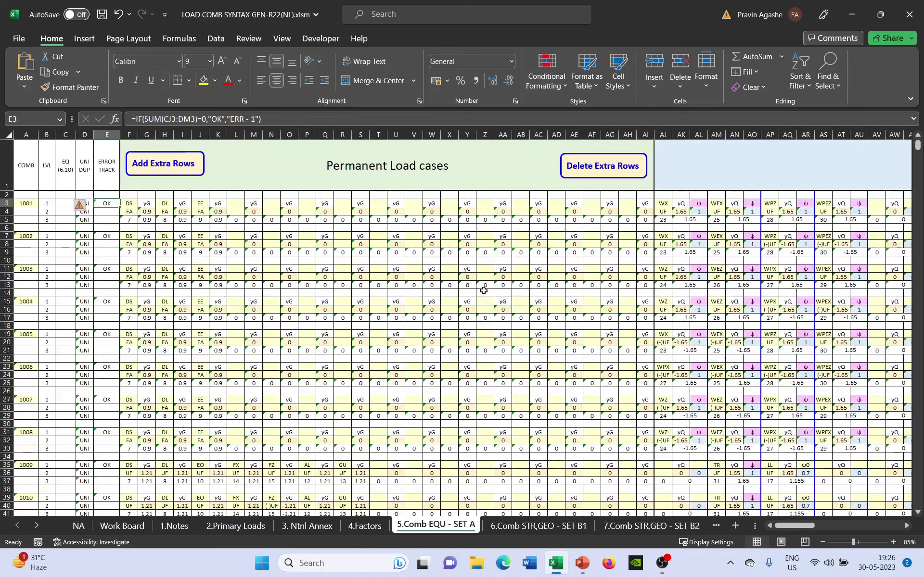
scroll(483, 290, "down", 1)
left_click(163, 162)
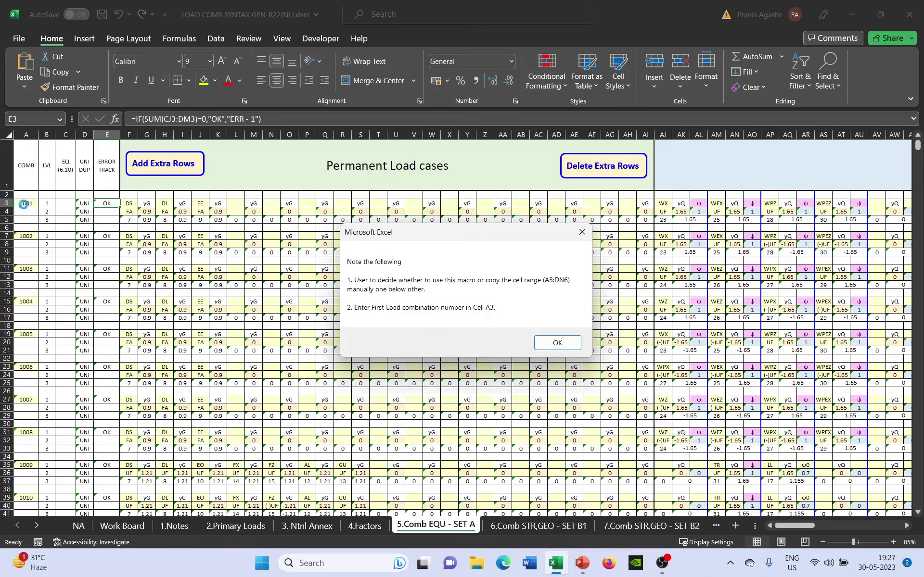
left_click(557, 343)
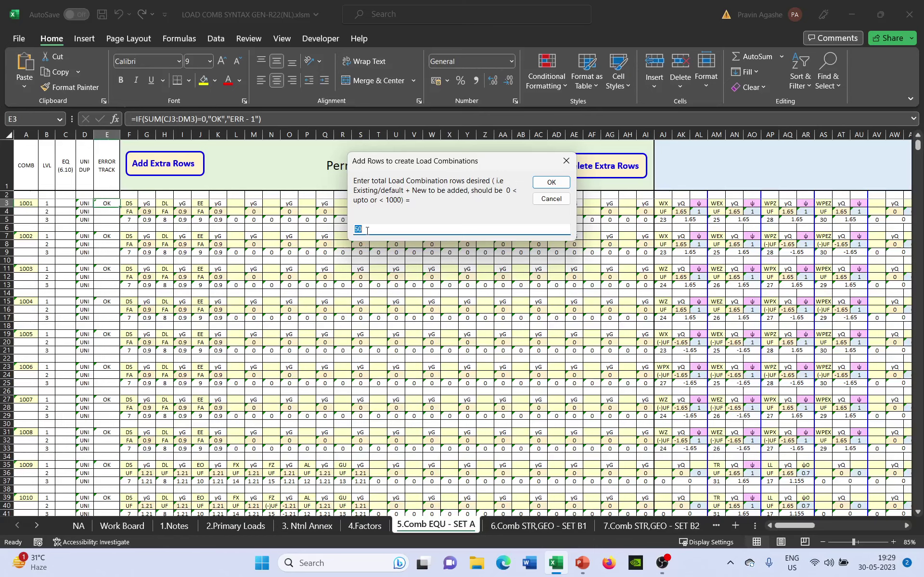
type("120")
left_click(551, 183)
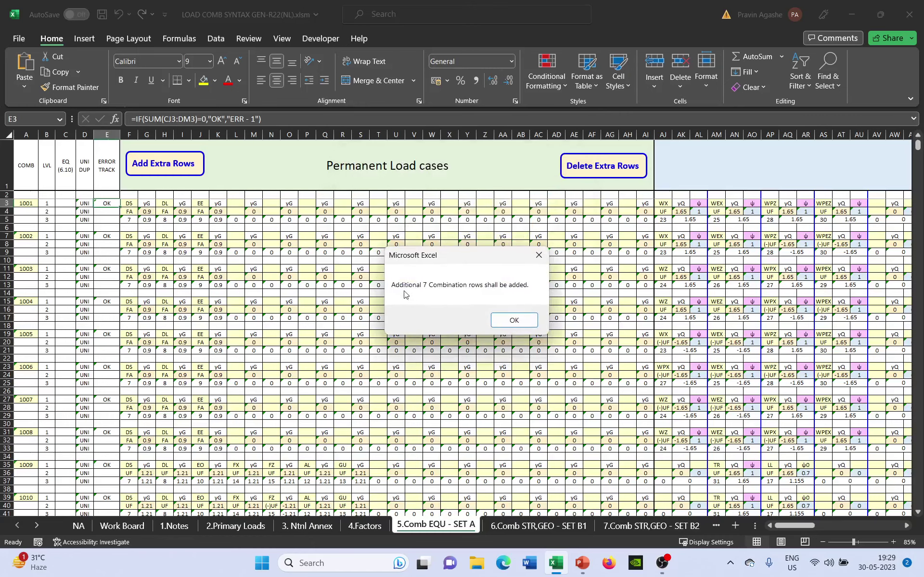
left_click(514, 320)
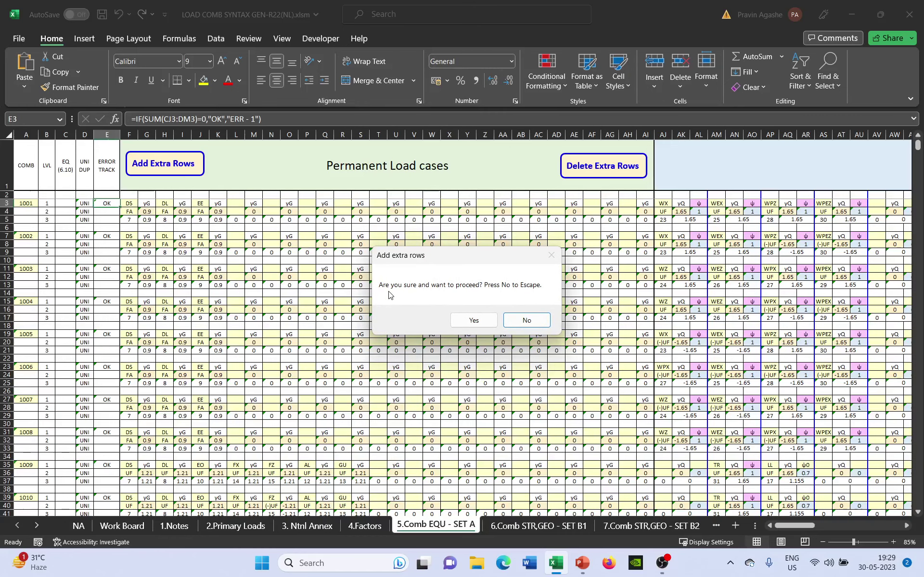
left_click(473, 320)
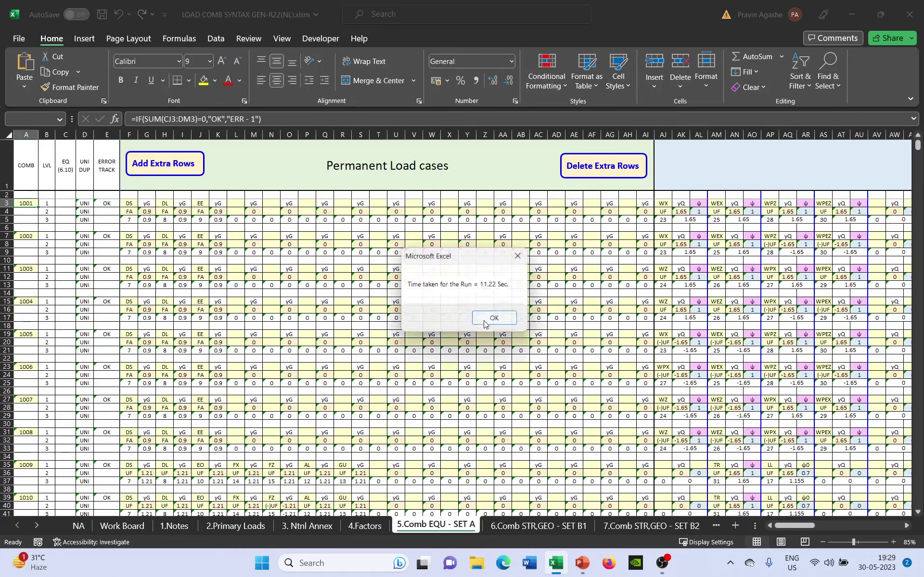
left_click(497, 321)
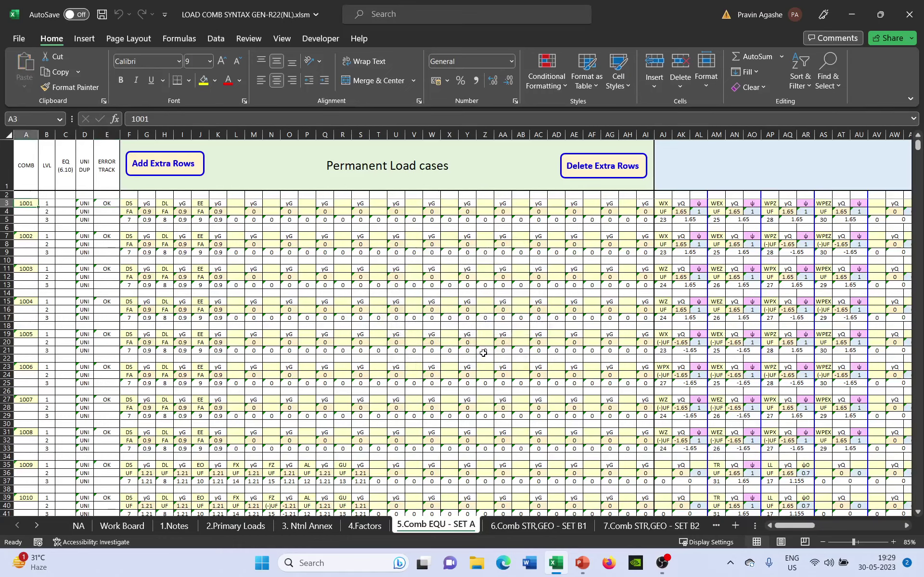
Go through the SET A list to its end and locate the newly added combination rows after 1113.
scroll(483, 353, "down", 13)
scroll(483, 353, "down", 20)
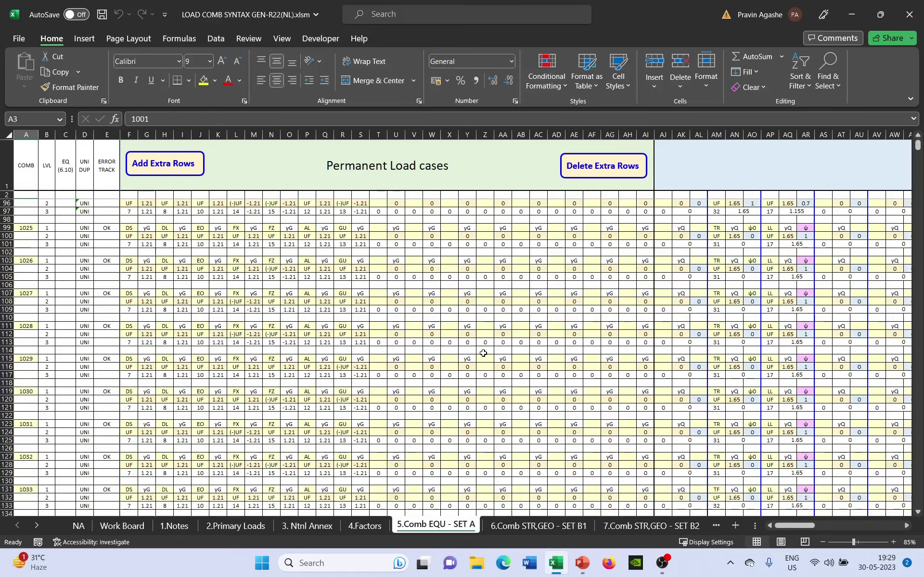
scroll(483, 353, "down", 20)
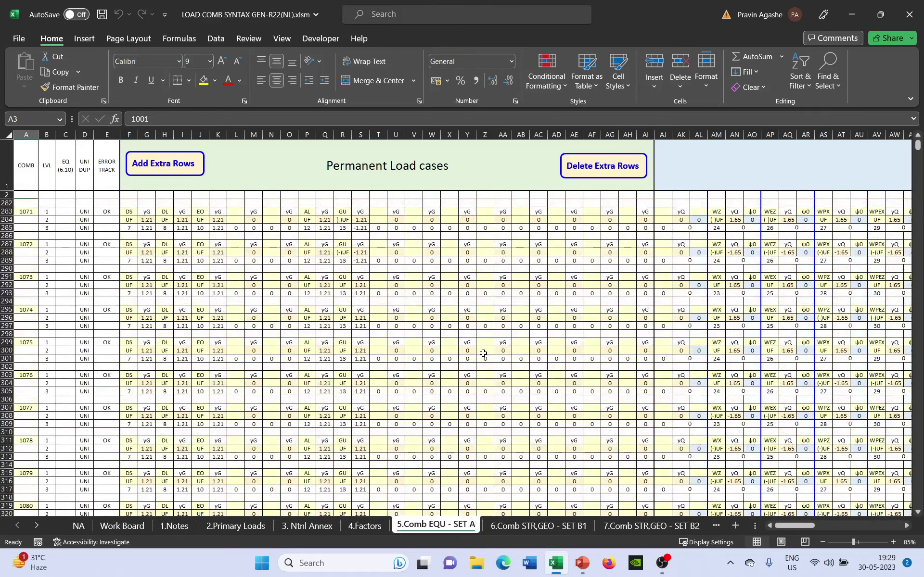
scroll(483, 353, "down", 20)
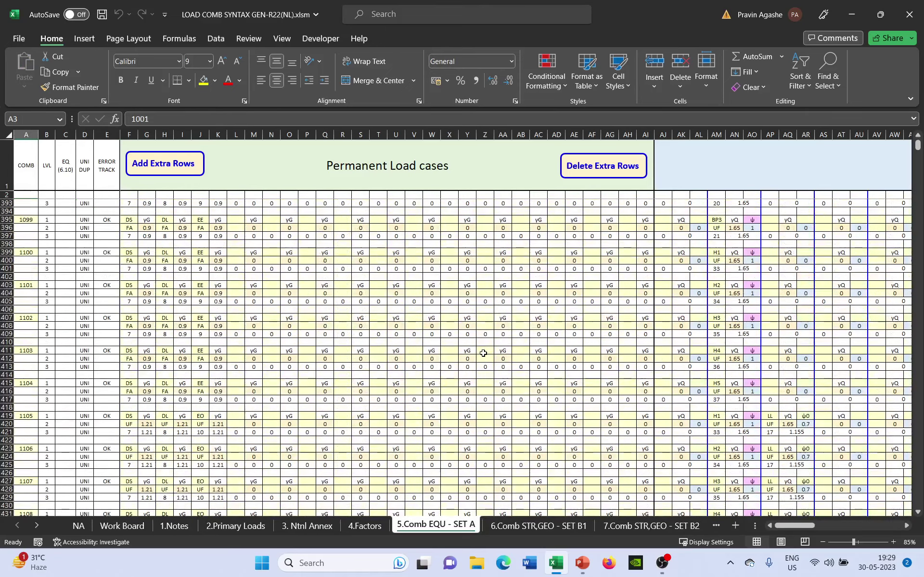
scroll(483, 353, "down", 8)
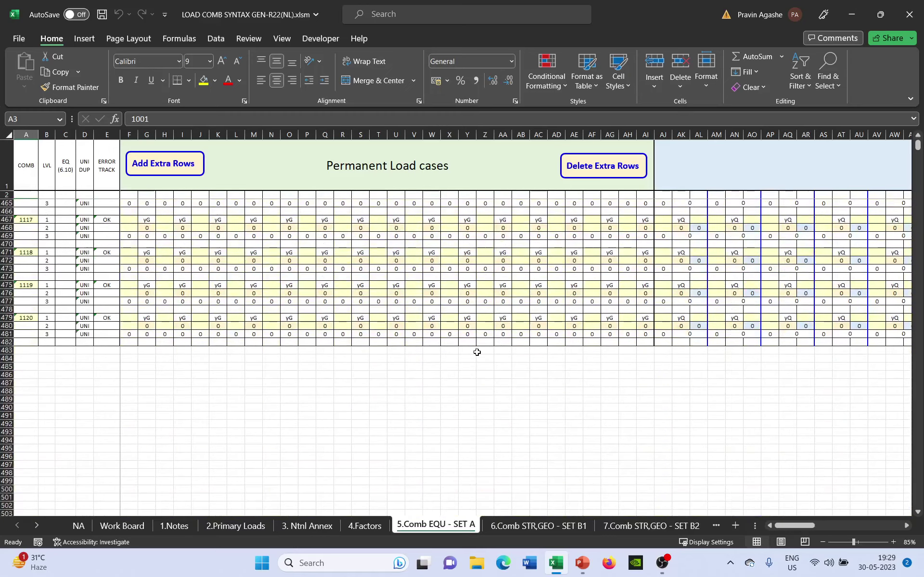
scroll(475, 353, "up", 9)
scroll(106, 336, "down", 4)
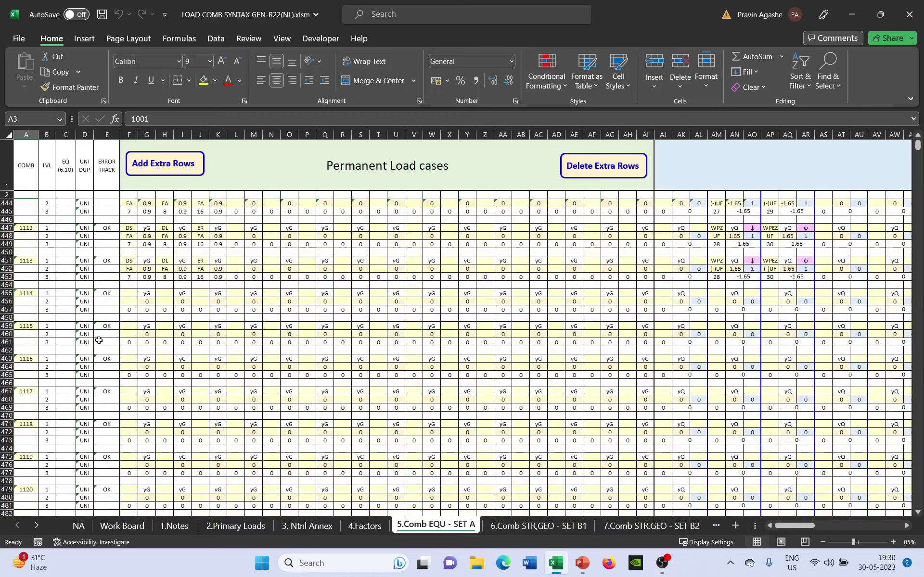
Examine combination 1114's numbering formula and the added rows through 1120, and return to the start of the list.
scroll(107, 337, "up", 1, "ctrl")
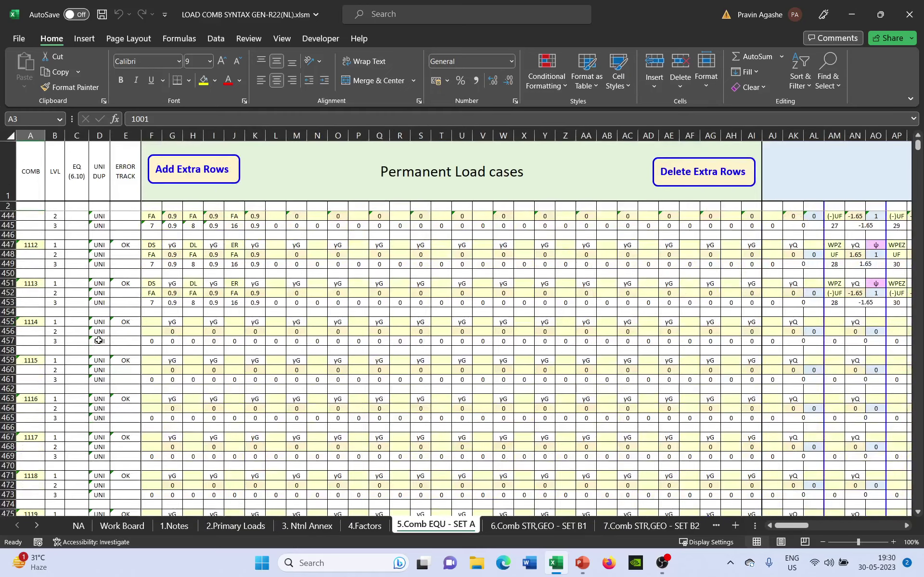
left_click(29, 323)
scroll(26, 366, "down", 7)
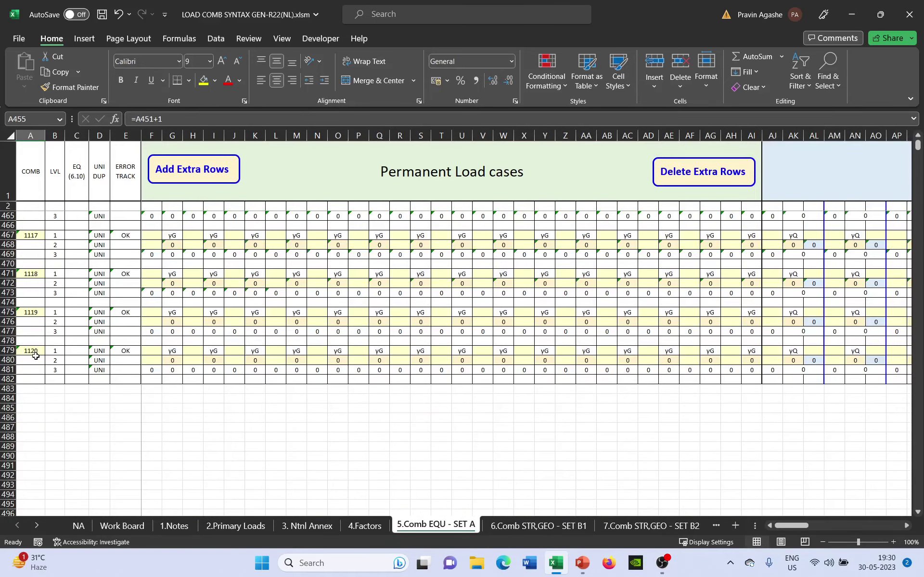
scroll(148, 357, "up", 1, "ctrl")
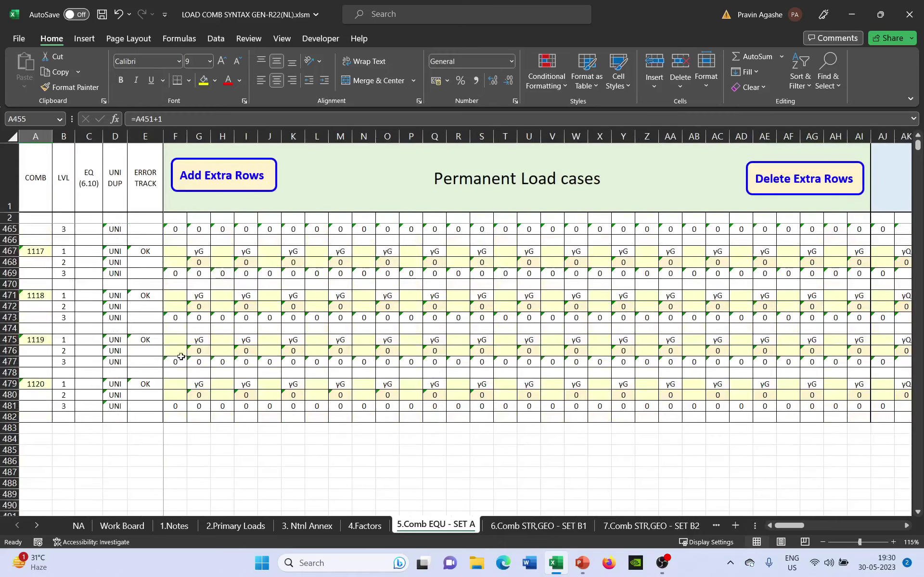
scroll(664, 306, "down", 1, "ctrl")
scroll(361, 311, "up", 1)
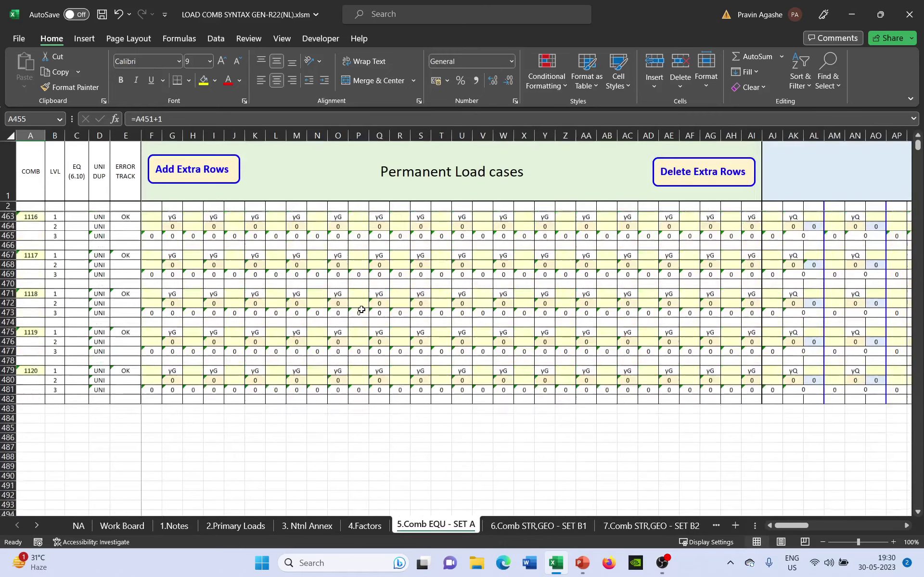
scroll(361, 311, "up", 3)
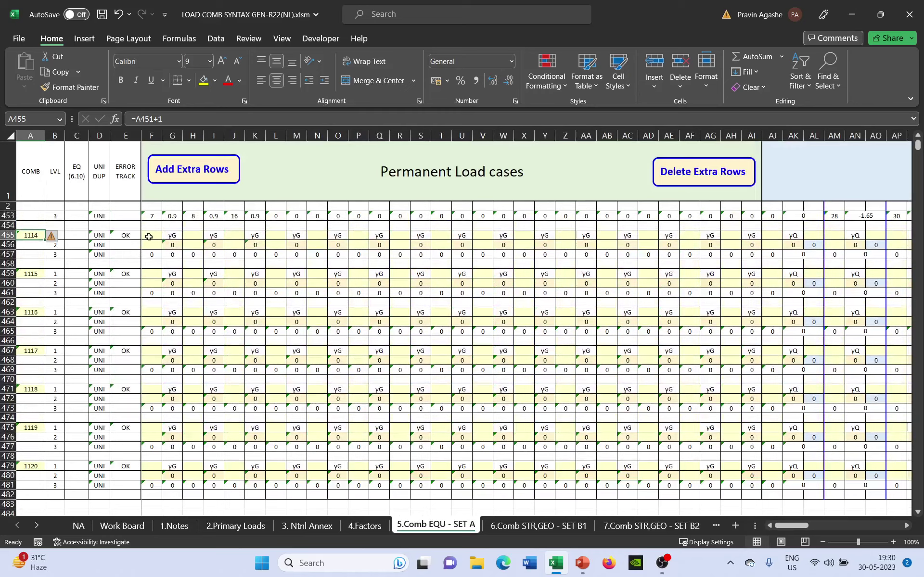
scroll(275, 331, "up", 17)
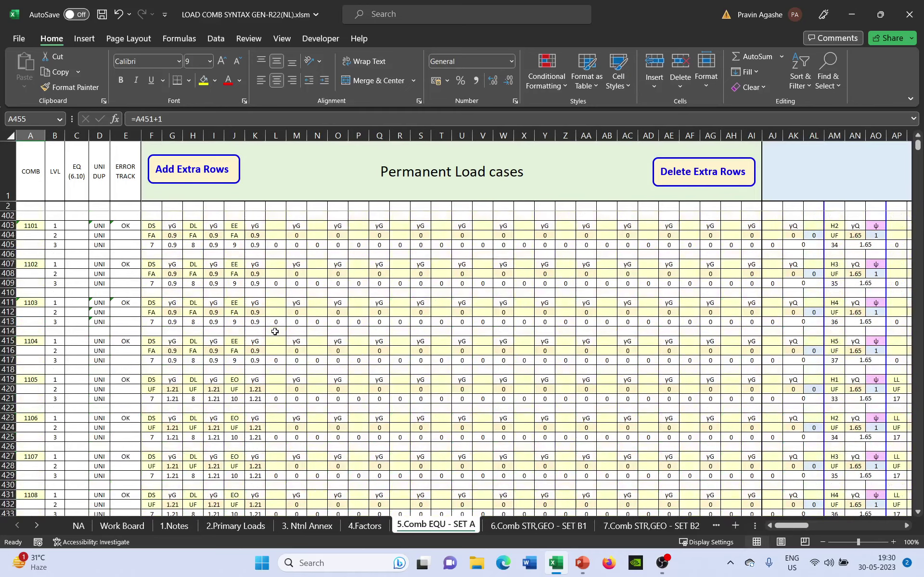
scroll(275, 331, "up", 20)
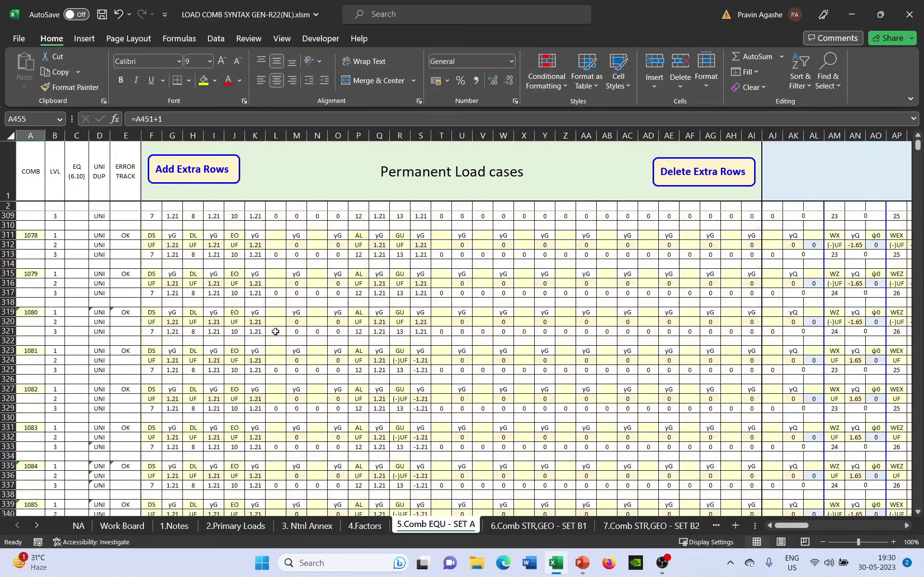
scroll(275, 331, "up", 16)
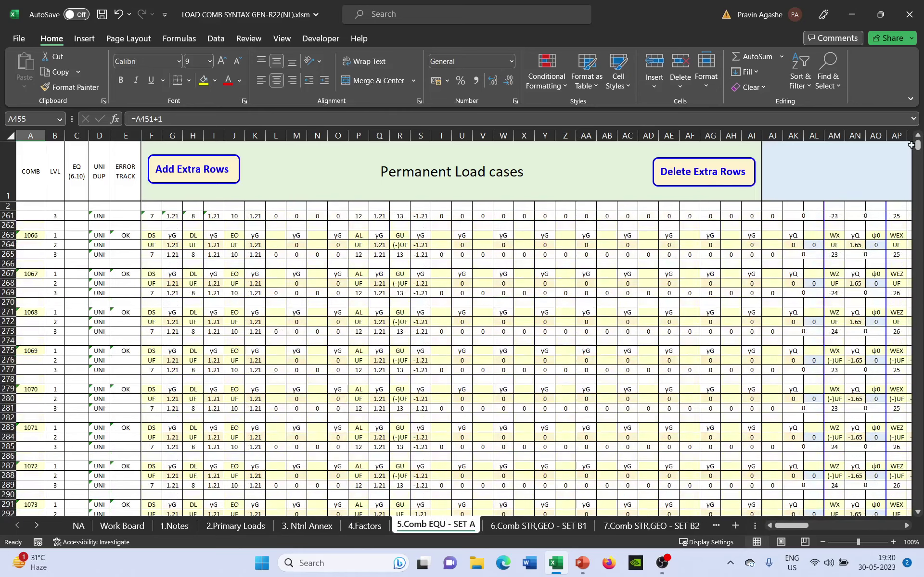
left_click_drag(910, 145, 917, 141)
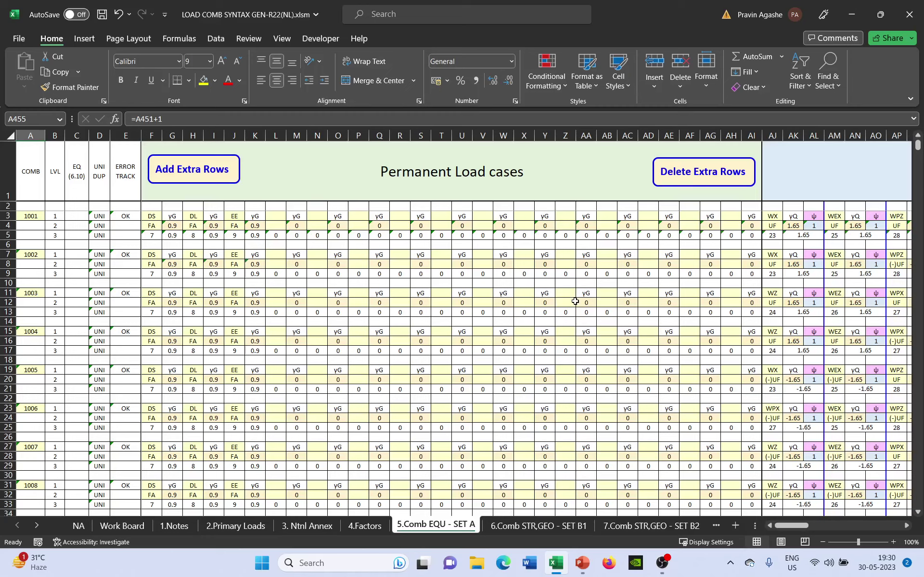
Delete the extra load combination rows, keeping 113 in total, and agree to erase the inputs in the extra rows.
scroll(575, 301, "down", 1)
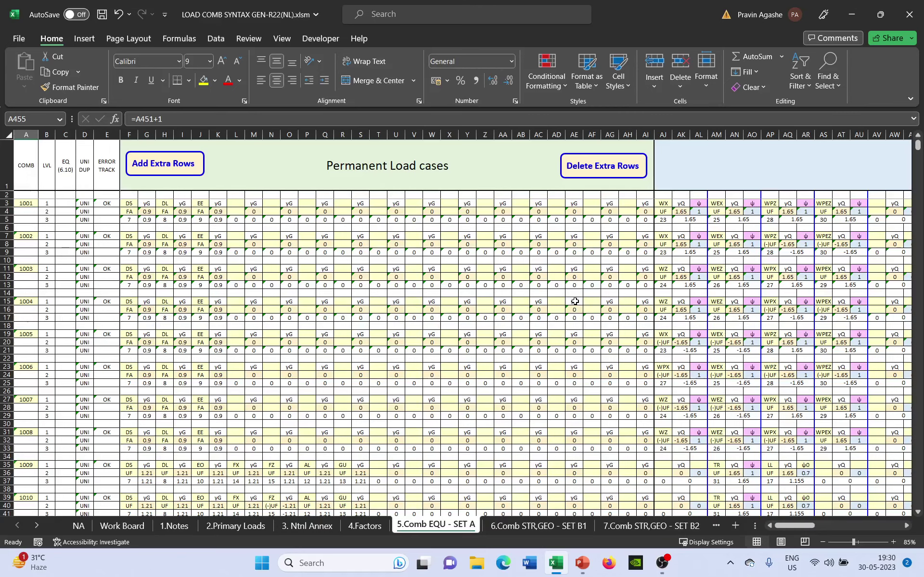
left_click(613, 166)
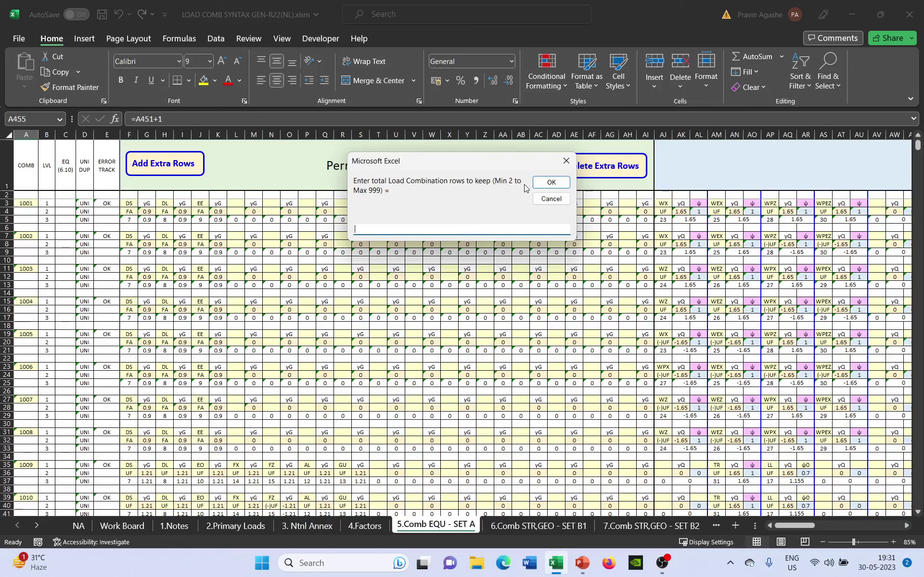
type("113")
left_click(551, 187)
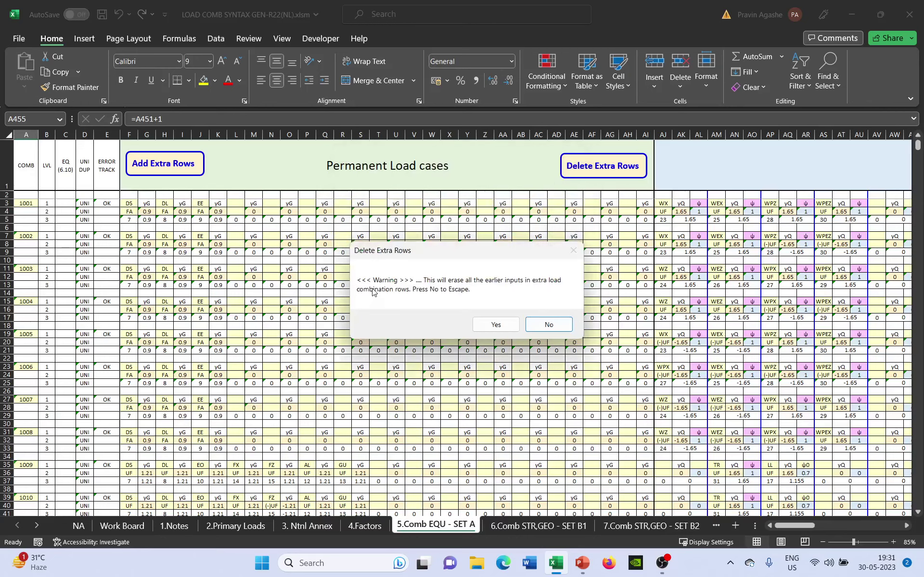
left_click_drag(400, 251, 394, 278)
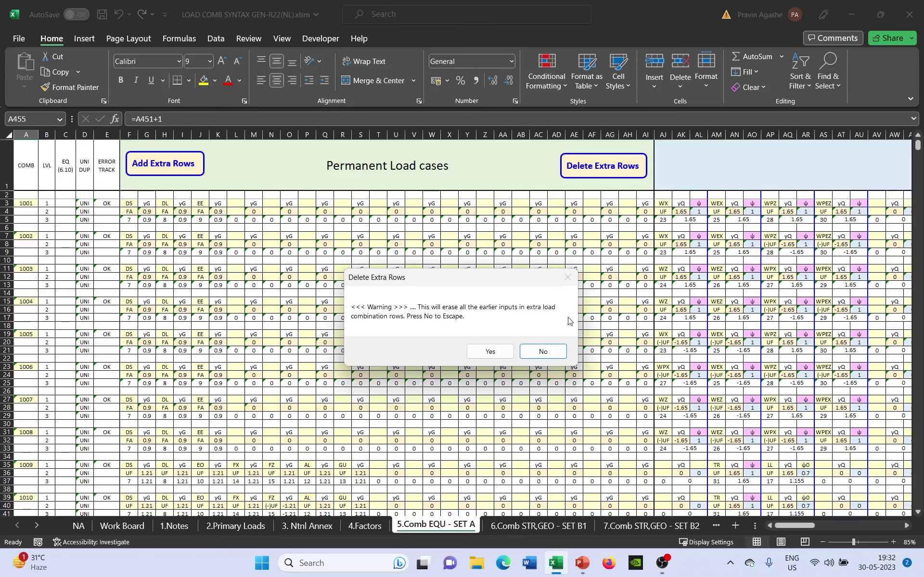
left_click(499, 357)
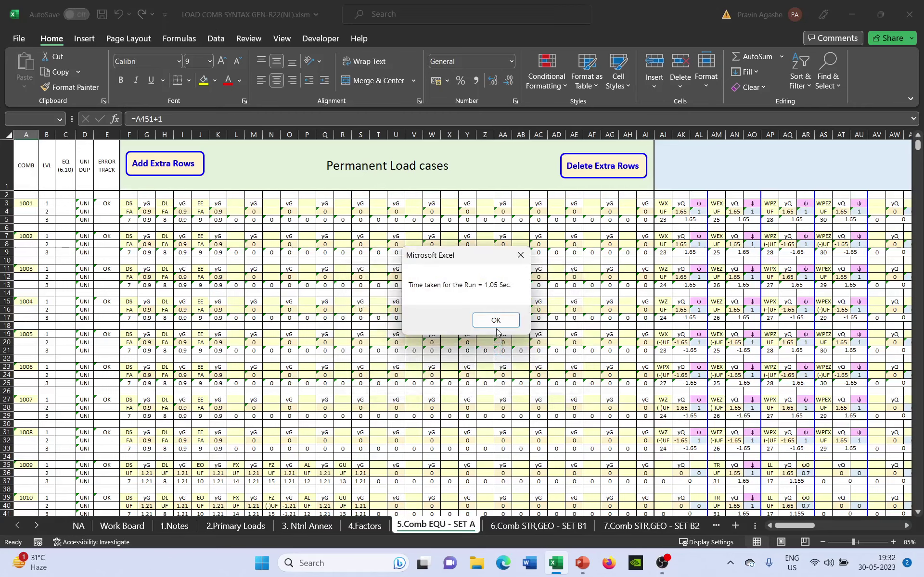
left_click(495, 320)
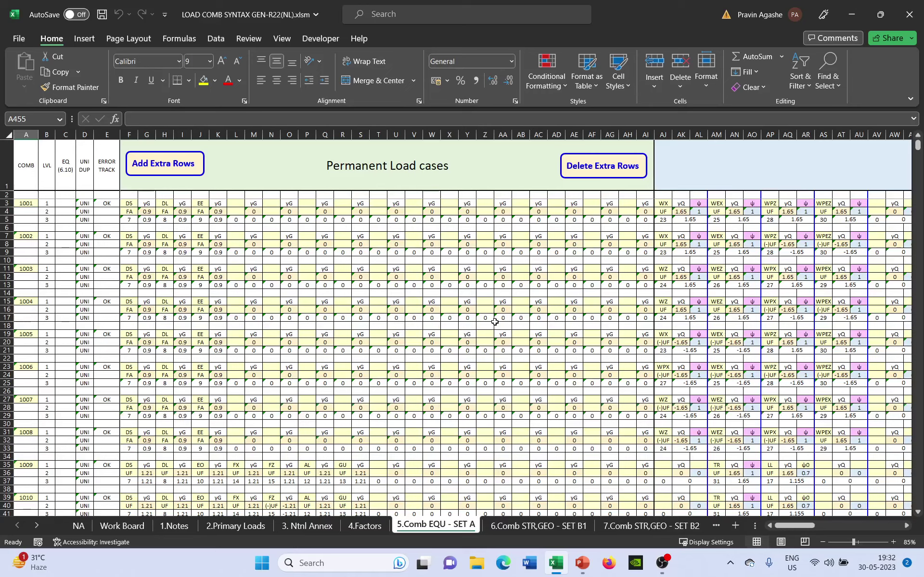
Review the SET A list to its end and check which combination is the last one after the row deletion.
scroll(494, 322, "down", 16)
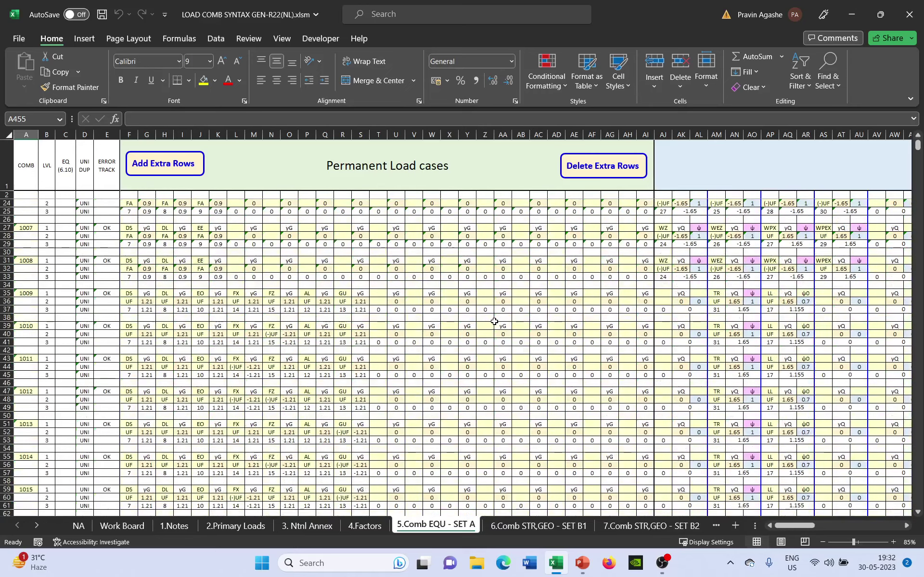
scroll(494, 321, "down", 20)
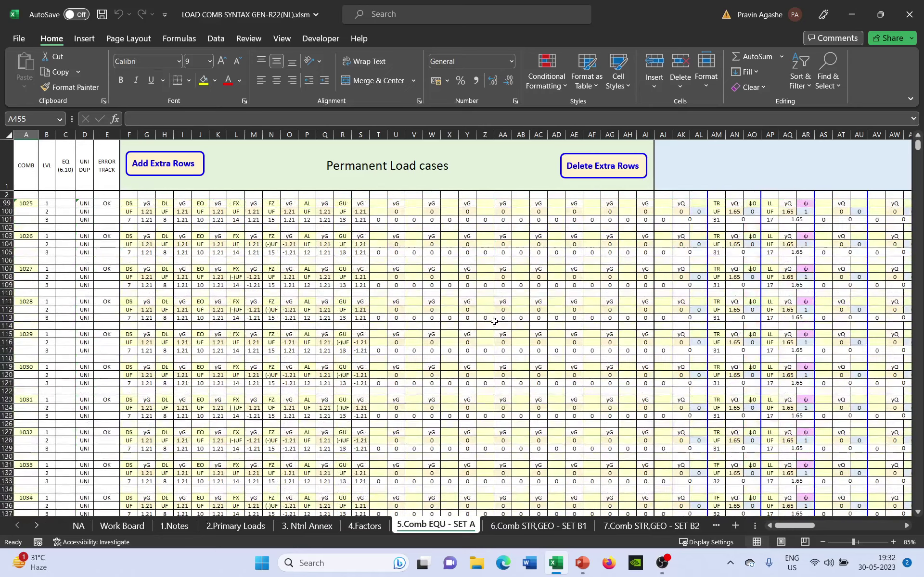
scroll(494, 321, "down", 20)
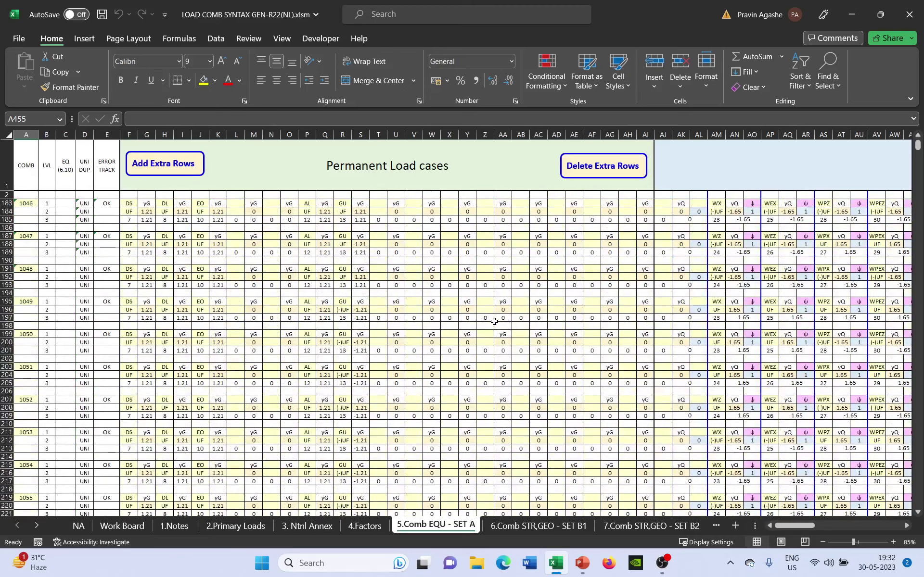
scroll(494, 321, "down", 20)
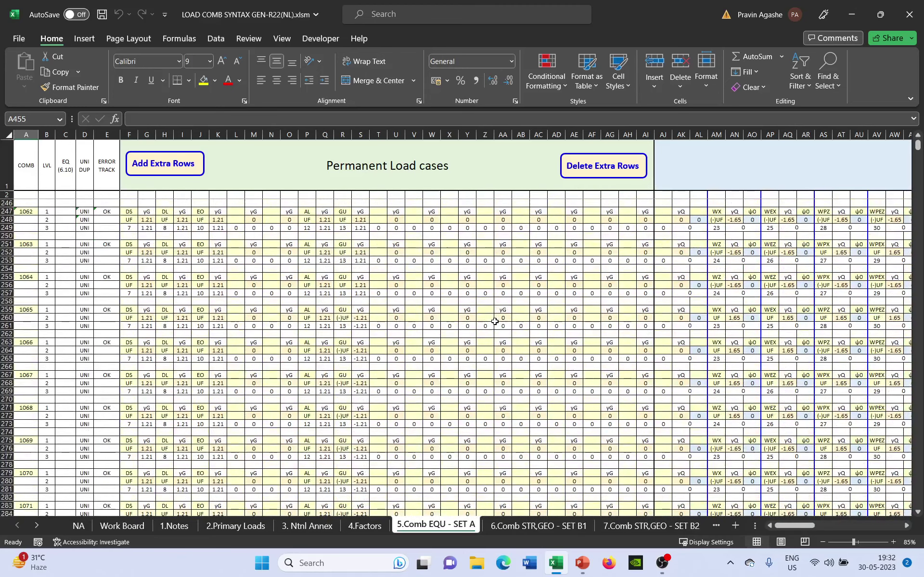
scroll(496, 321, "down", 20)
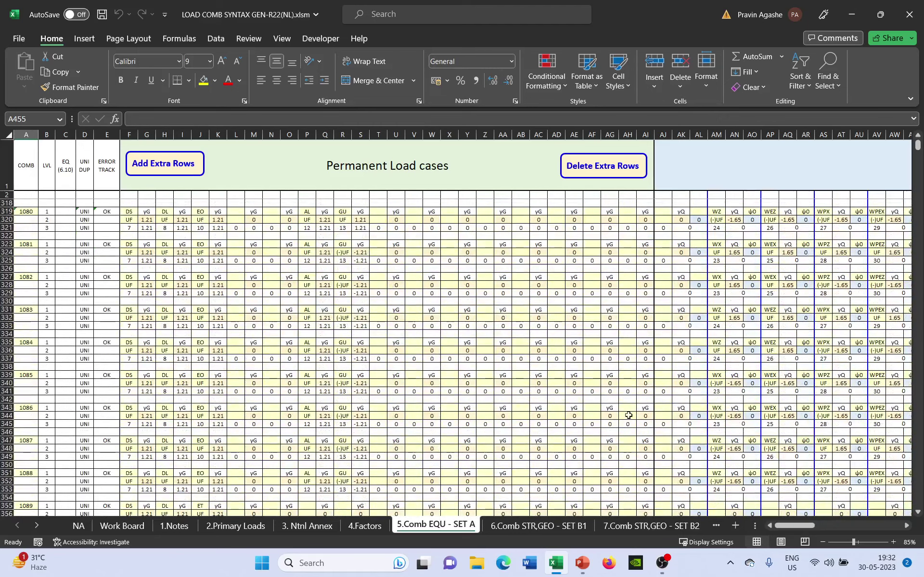
scroll(630, 414, "down", 20)
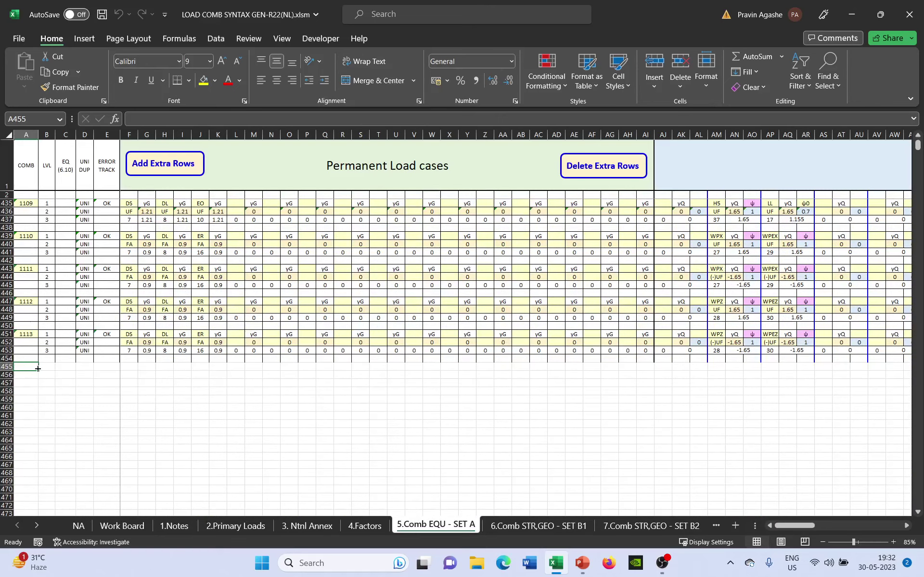
scroll(138, 371, "up", 2, "ctrl")
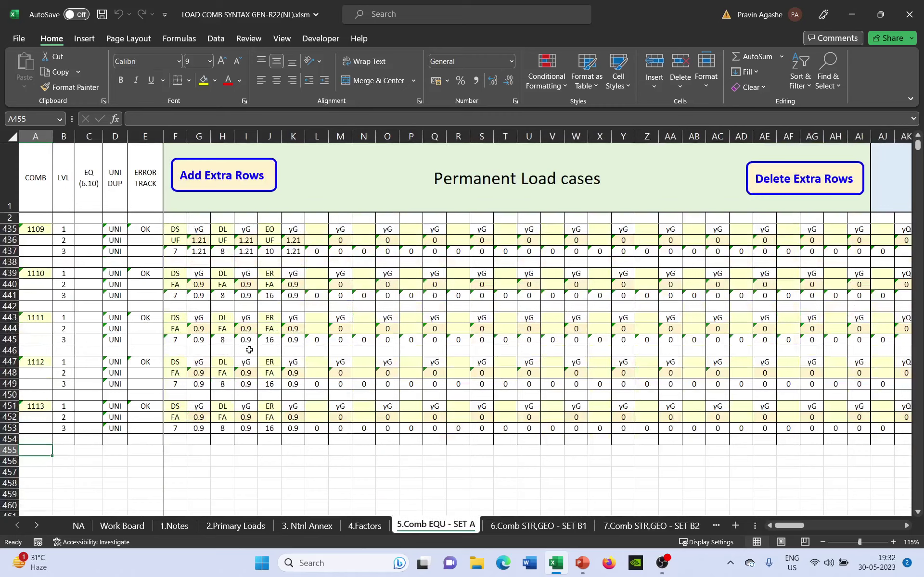
scroll(249, 350, "up", 1, "ctrl")
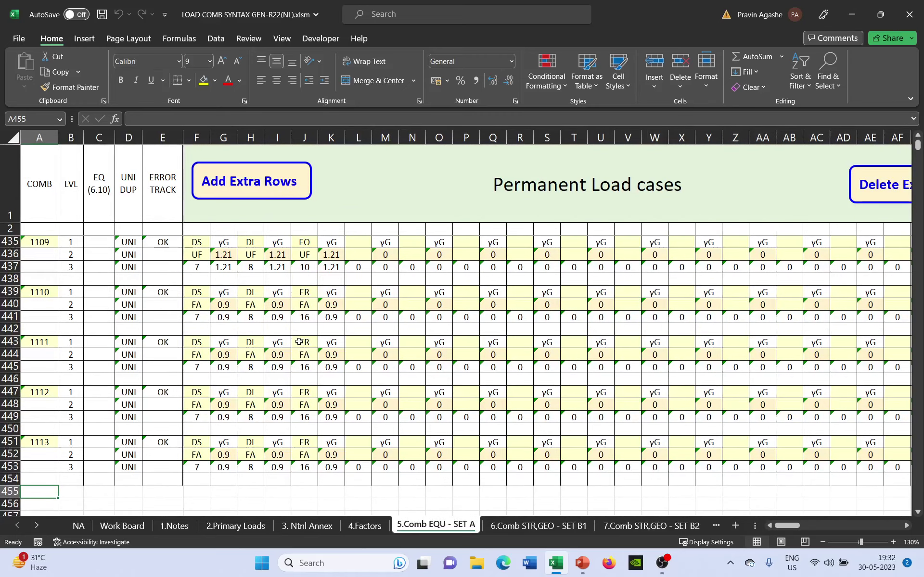
Return to the start of SET A and enter load case DS in cell N3 of combination 1001's permanent loads.
scroll(299, 342, "down", 1, "ctrl")
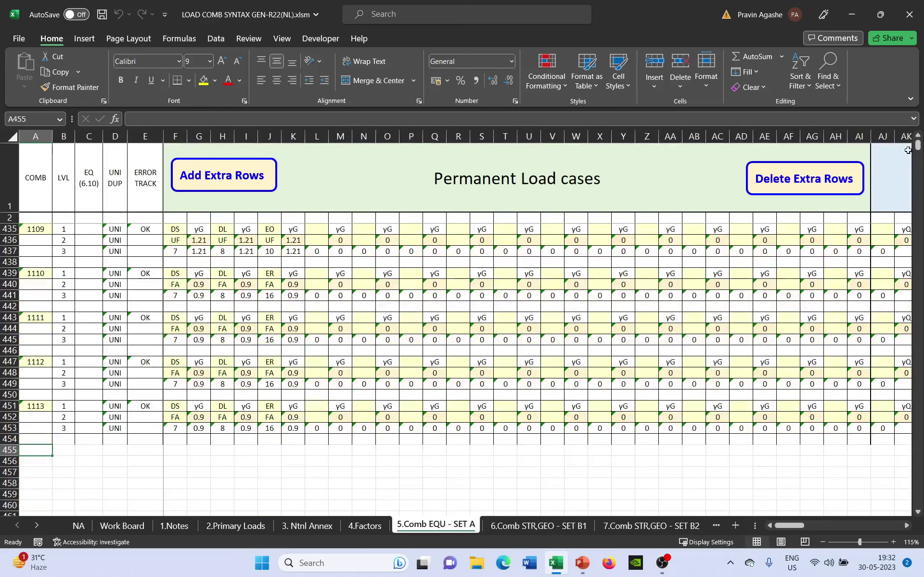
left_click_drag(917, 147, 917, 143)
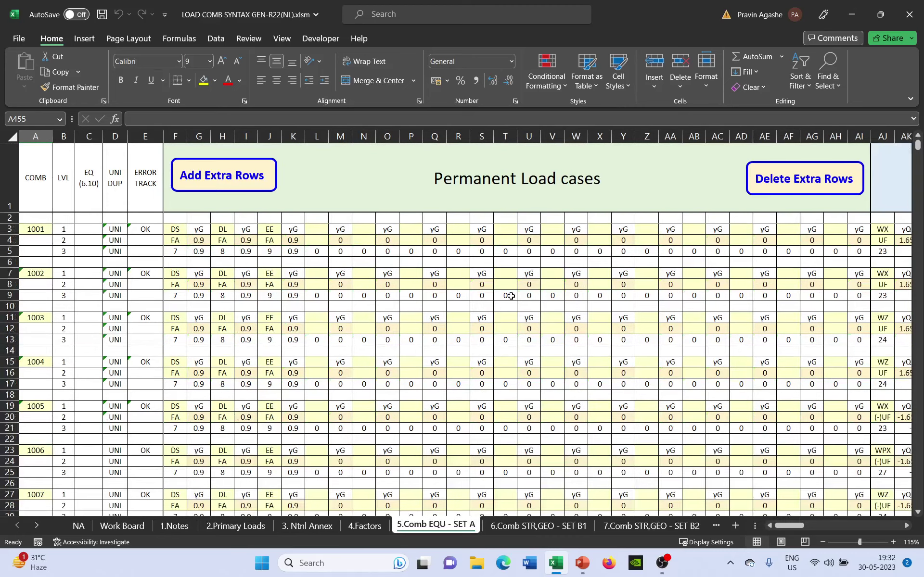
scroll(510, 295, "down", 1, "ctrl")
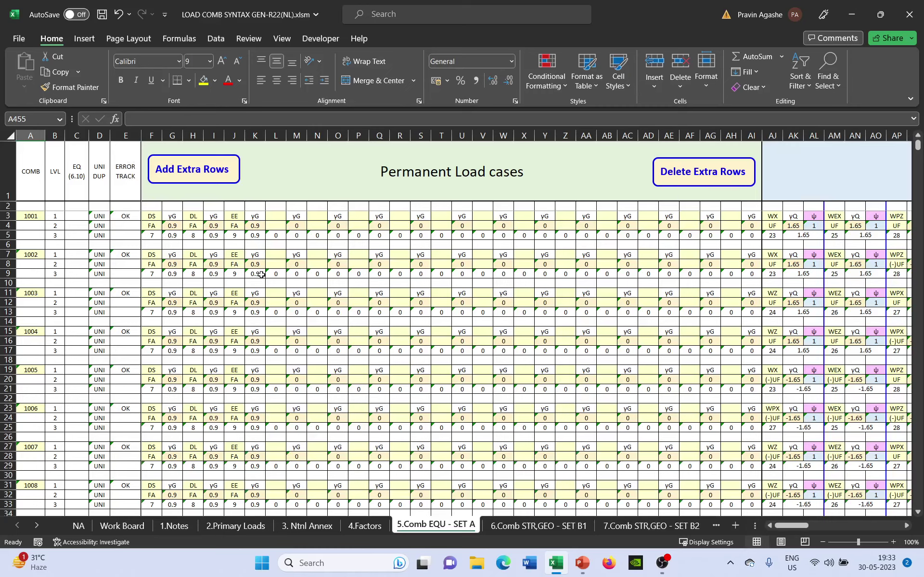
scroll(261, 274, "up", 1)
scroll(261, 275, "down", 1)
left_click(320, 215)
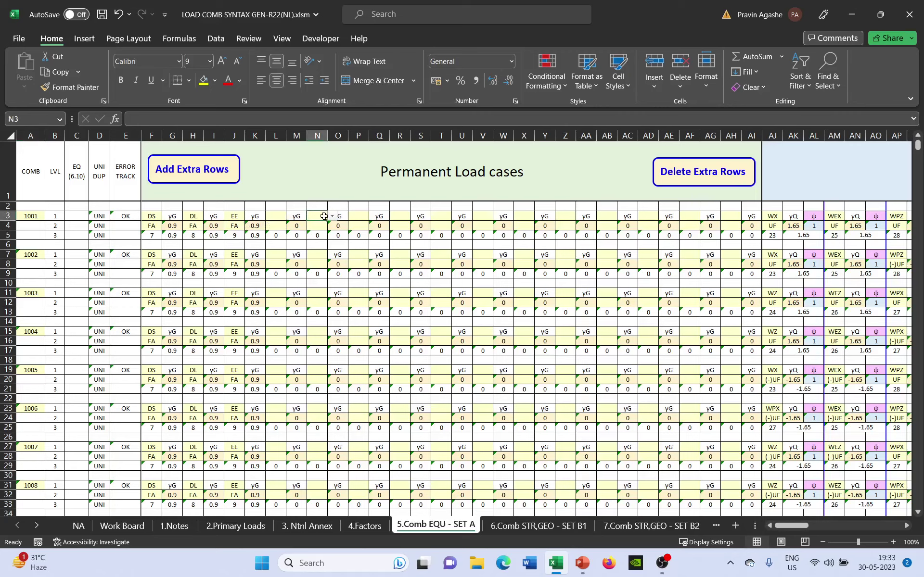
left_click(332, 217)
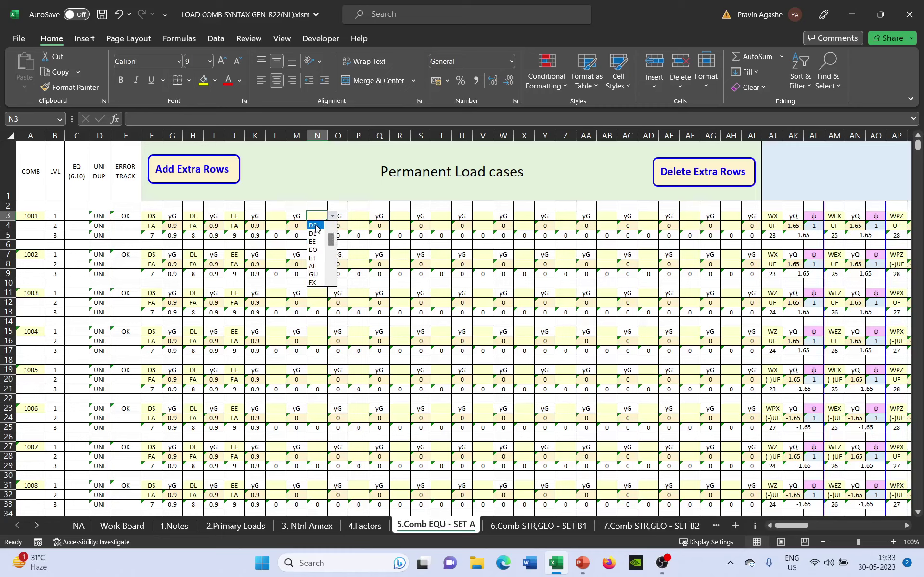
left_click(315, 226)
left_click(336, 313)
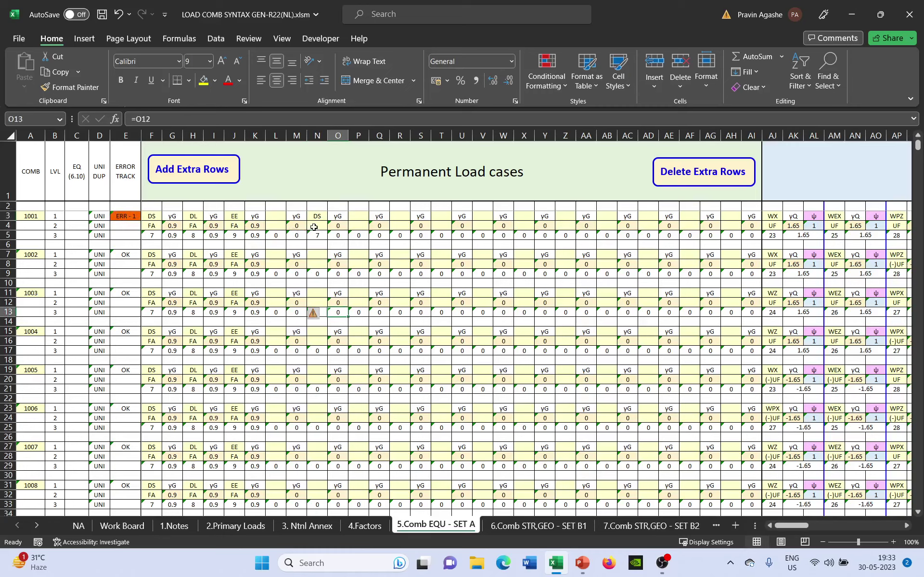
Choose UF as the factor type in cell N4, below the added DS load case of combination 1001.
left_click(316, 226)
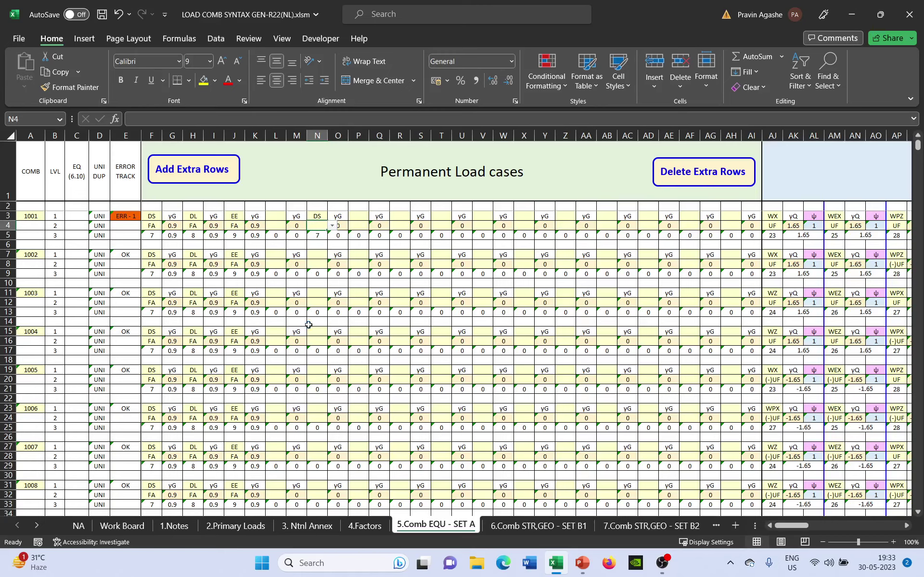
scroll(309, 325, "down", 3, "ctrl")
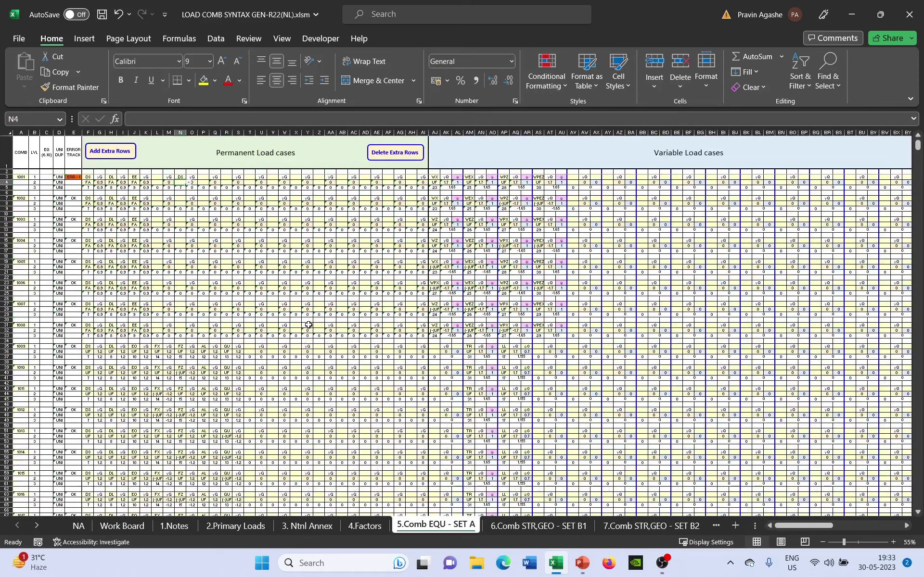
scroll(309, 325, "up", 1, "ctrl")
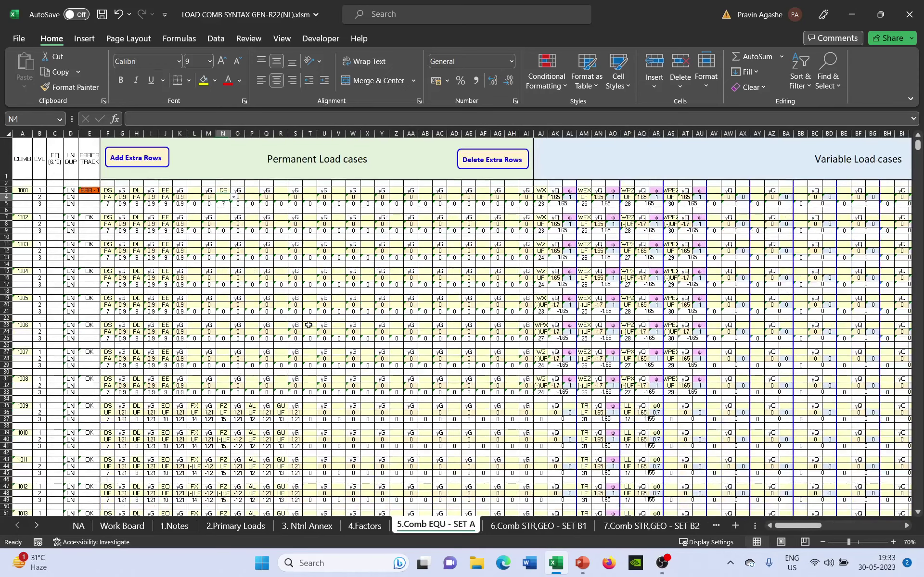
scroll(308, 325, "up", 1, "ctrl")
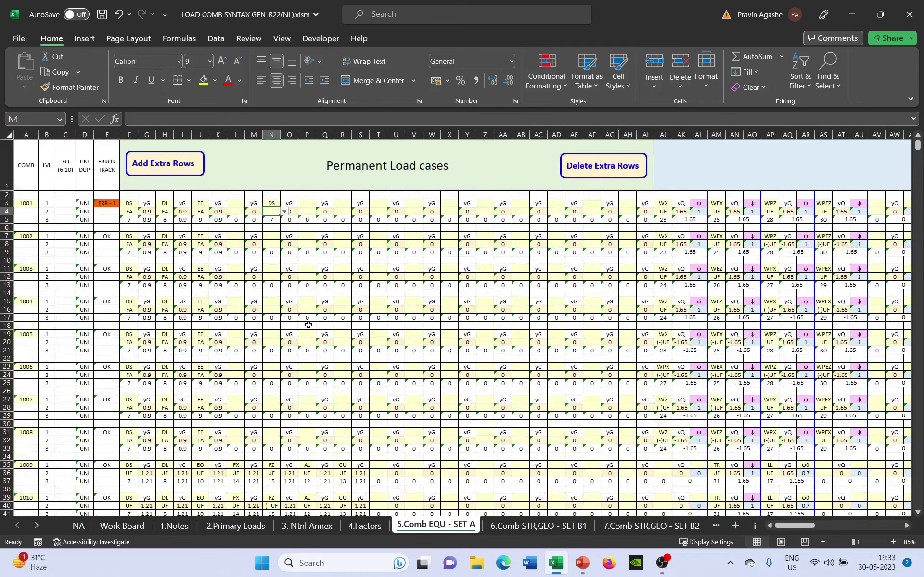
scroll(309, 325, "up", 1, "ctrl")
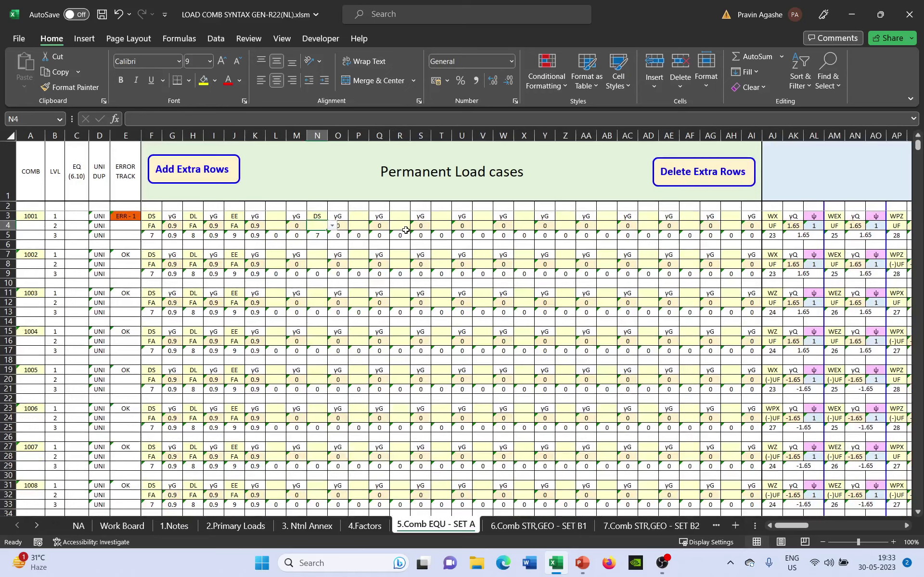
scroll(314, 234, "up", 1)
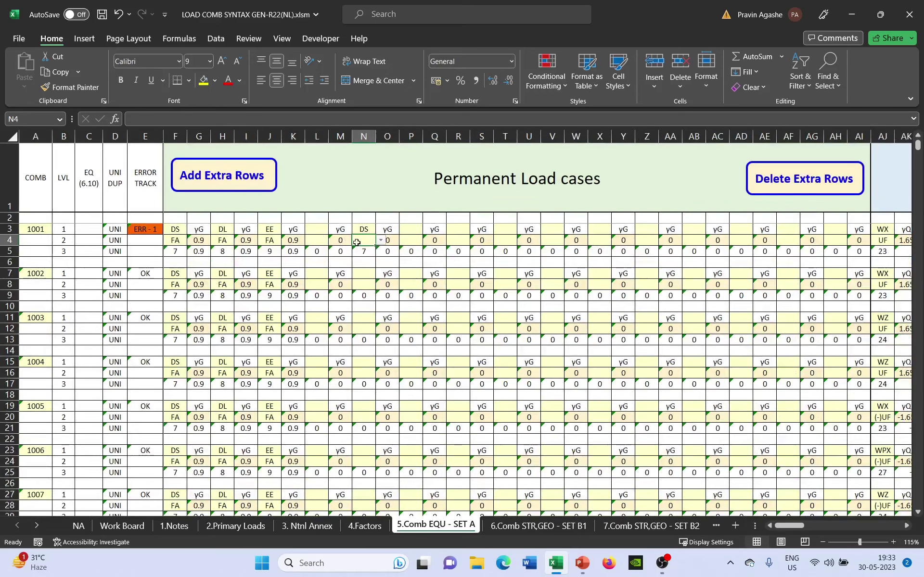
left_click(365, 229)
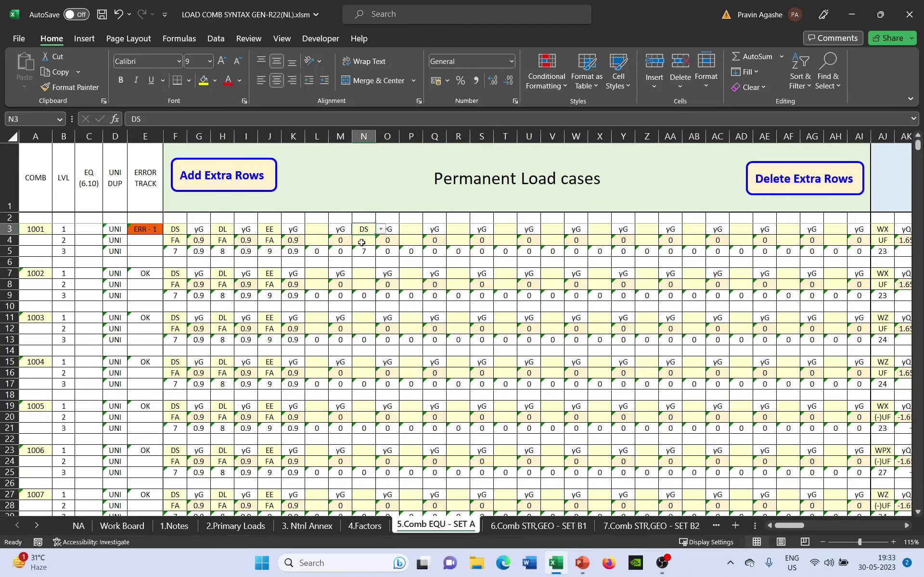
left_click(361, 241)
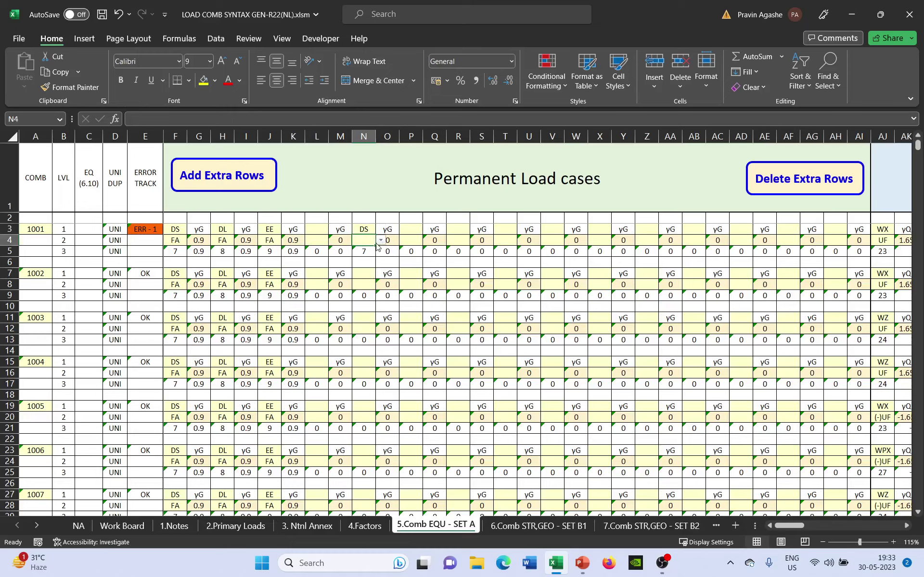
left_click(381, 241)
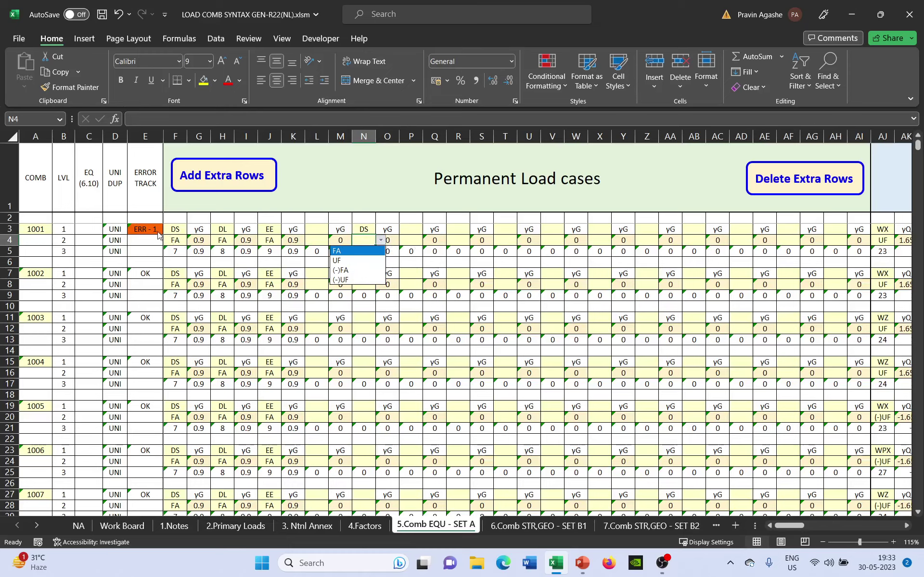
key("Escape")
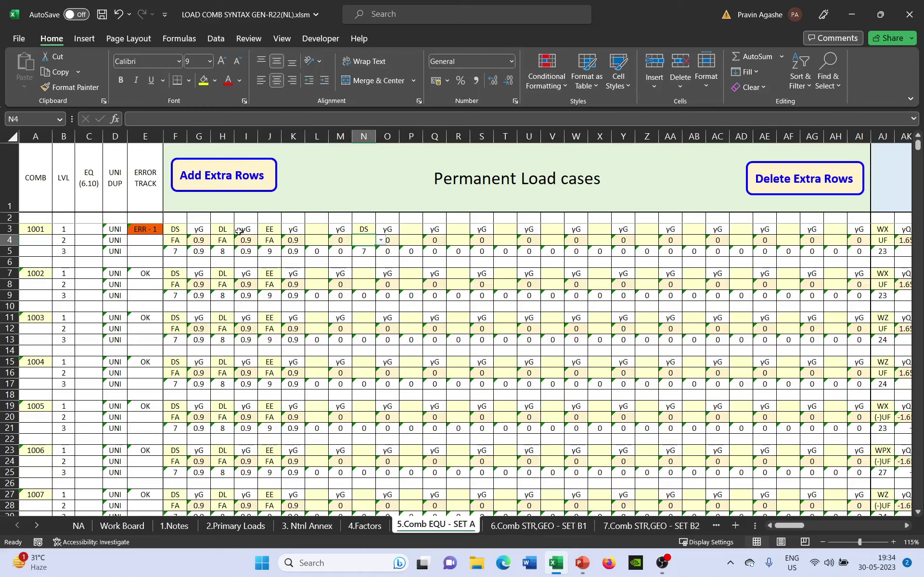
left_click(380, 241)
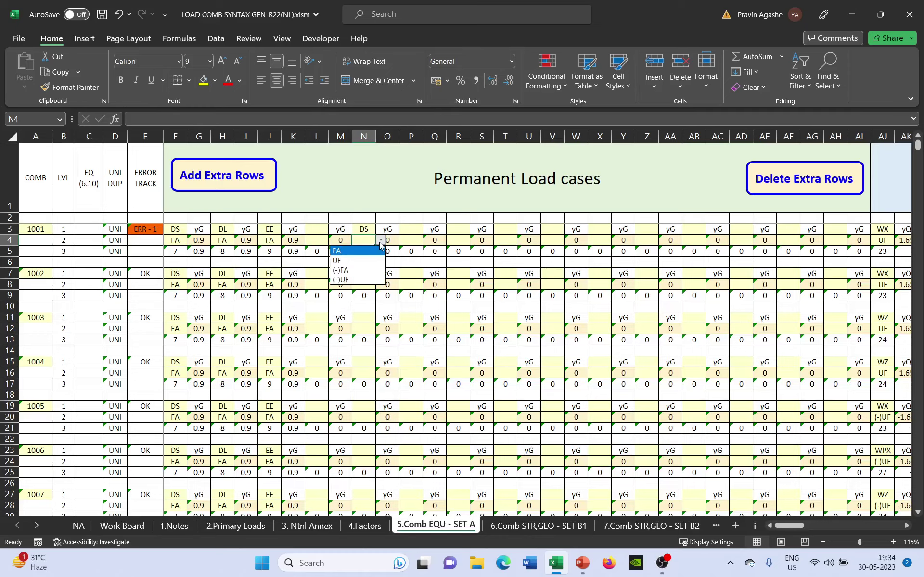
left_click(339, 261)
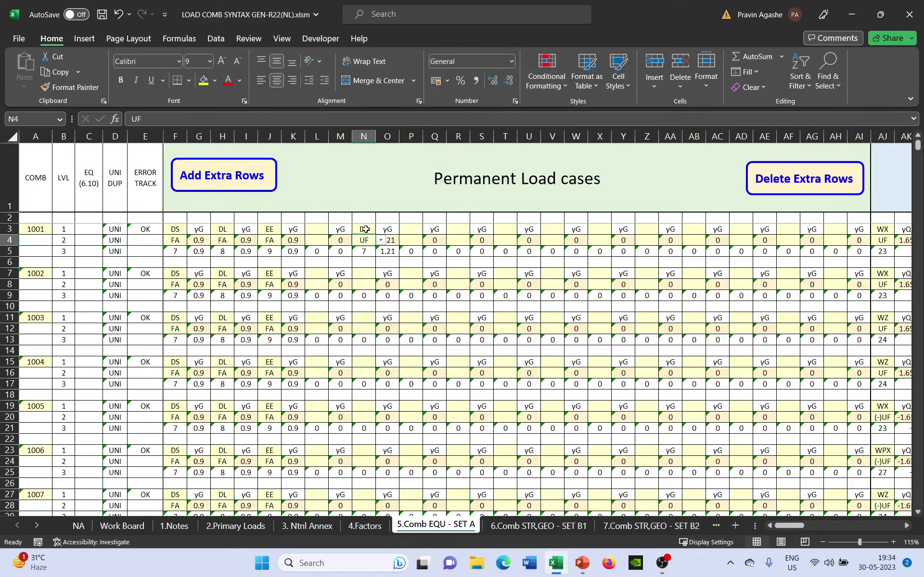
Clear the added DS load case and its UF factor type from cells N3:N4.
left_click_drag(364, 229, 366, 240)
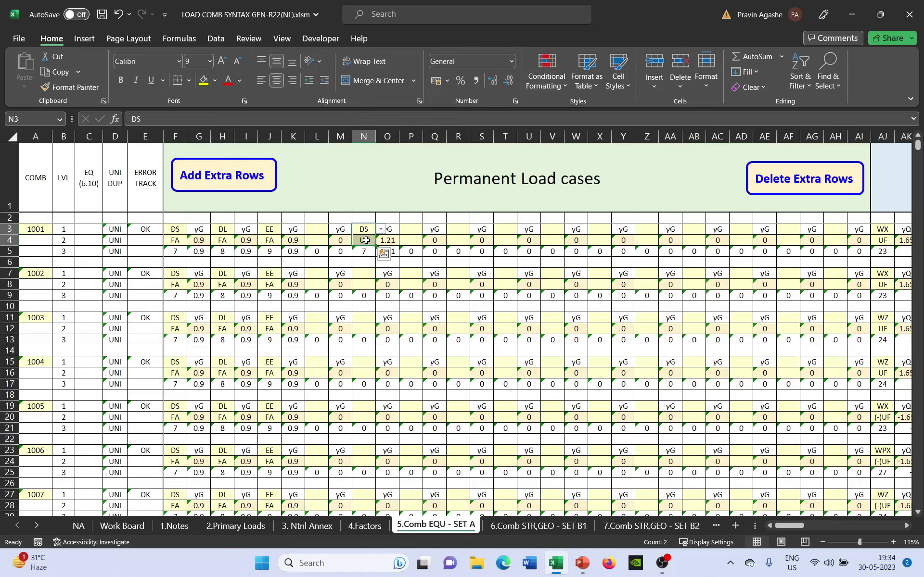
key("Delete")
left_click(434, 296)
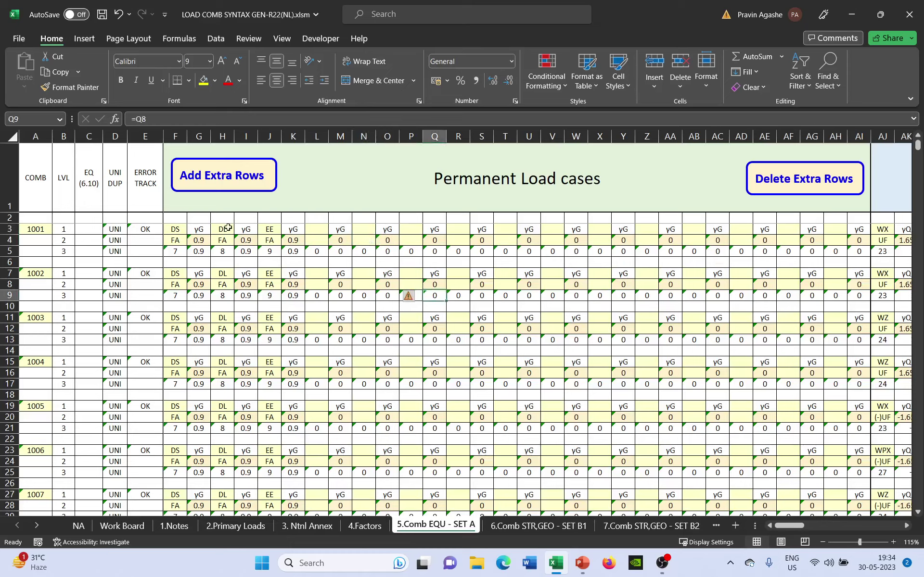
Try factor type UF in cell N4 with no load case above it, and clear the cell again.
left_click(366, 242)
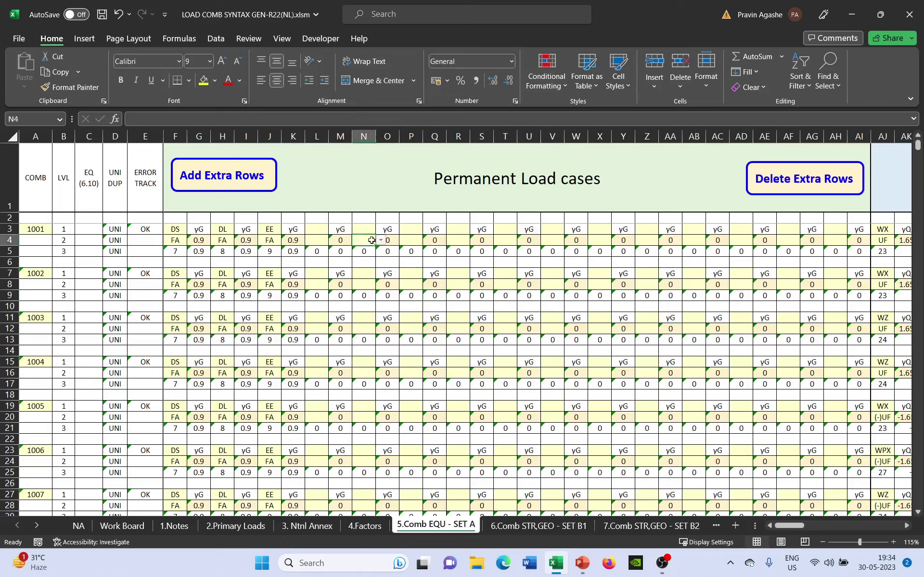
left_click(381, 240)
left_click(341, 264)
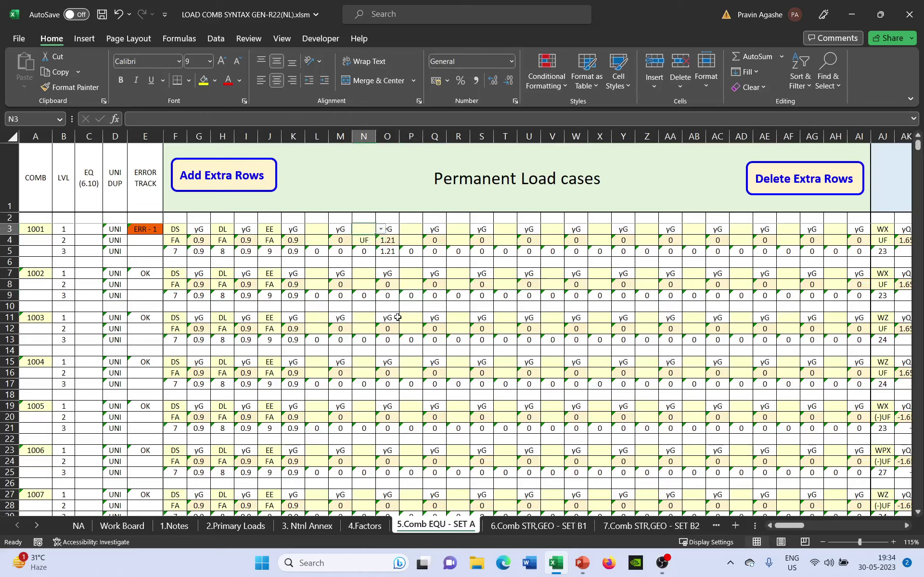
left_click(365, 240)
key("Delete")
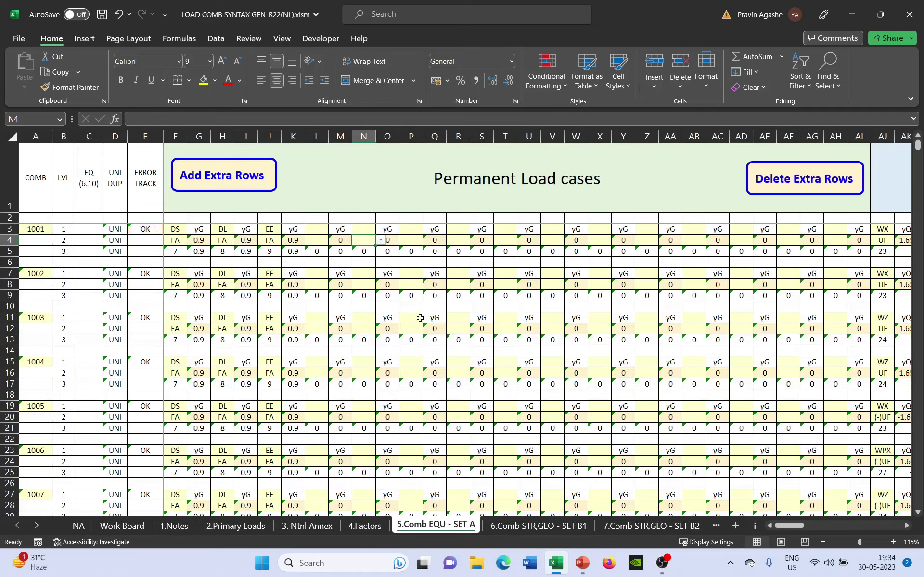
Examine the Permanent Load cases section and the list of load cases offered in cell L3 of combination 1001.
scroll(415, 321, "down", 2)
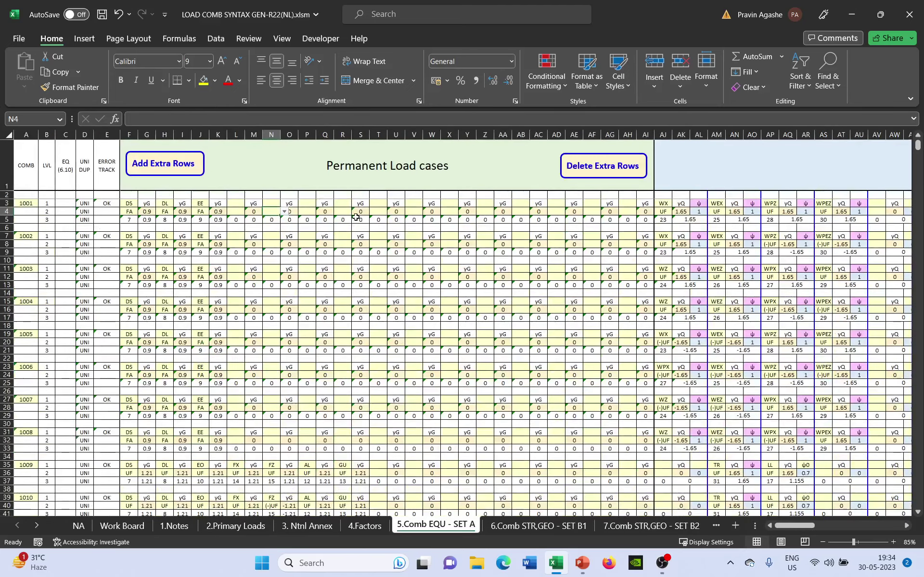
left_click(352, 164)
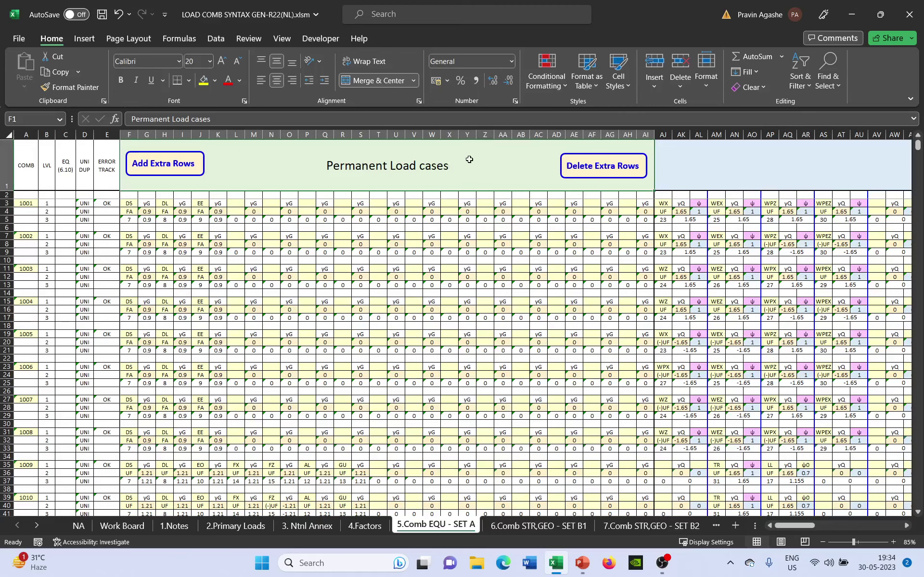
mouse_move(796, 527)
left_mouse_down()
mouse_move(815, 526)
mouse_move(796, 526)
left_mouse_up()
scroll(260, 273, "up", 2)
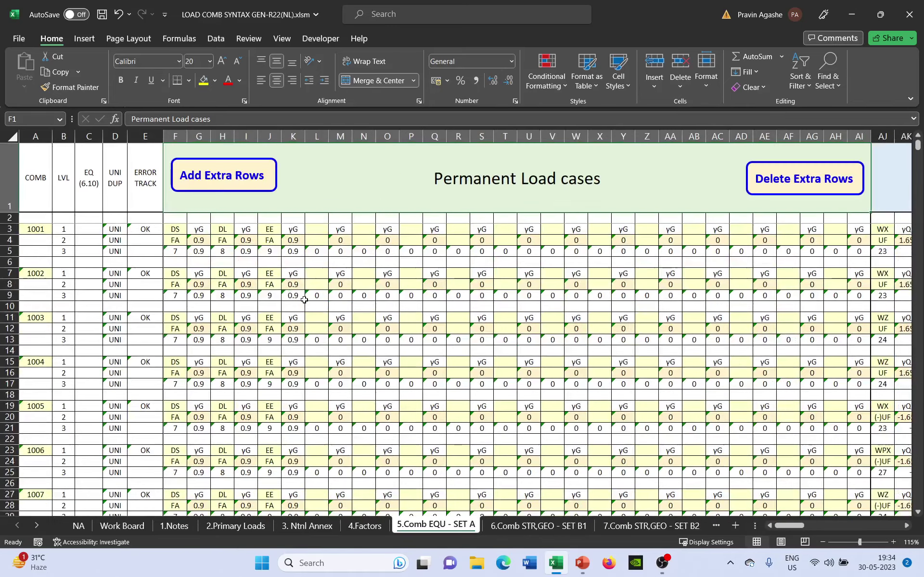
left_click(317, 229)
scroll(315, 281, "up", 1)
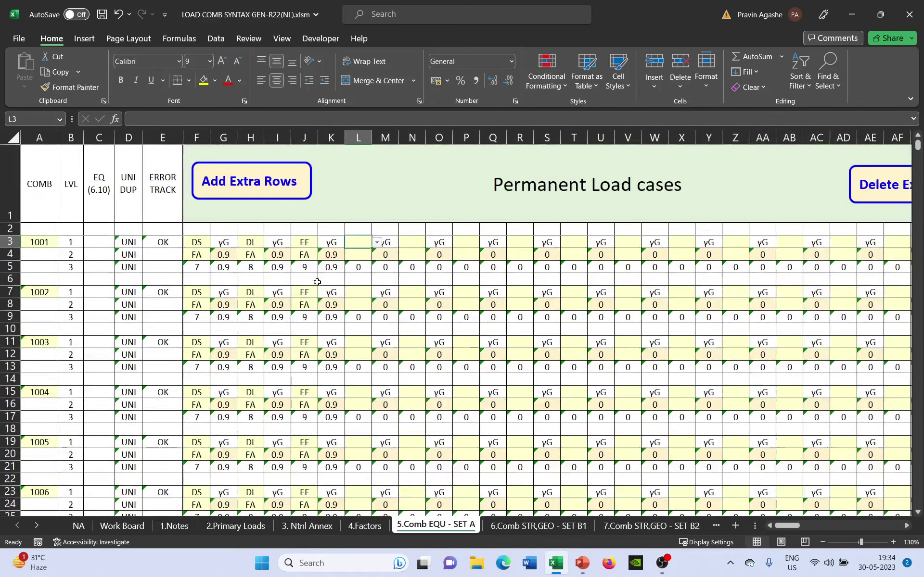
left_click(377, 242)
scroll(374, 282, "up", 2)
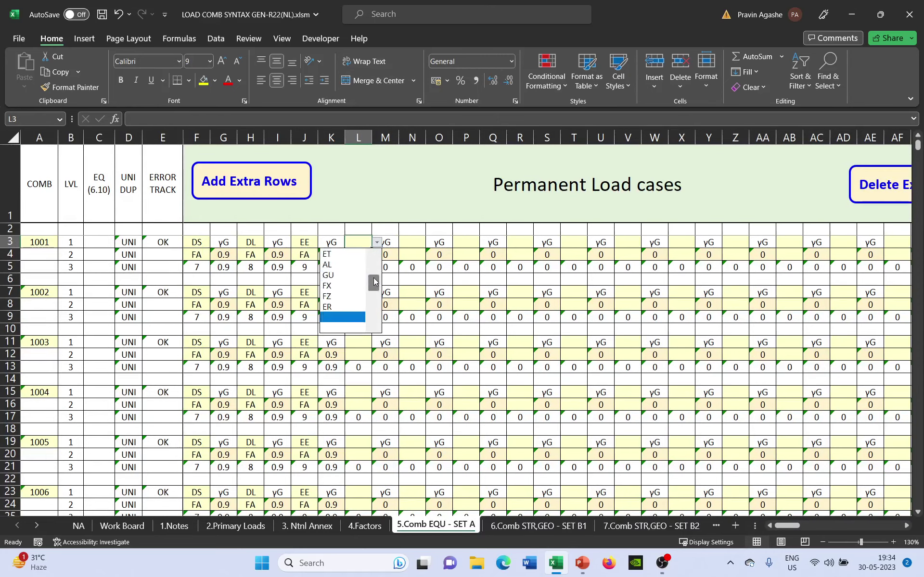
scroll(374, 281, "up", 3)
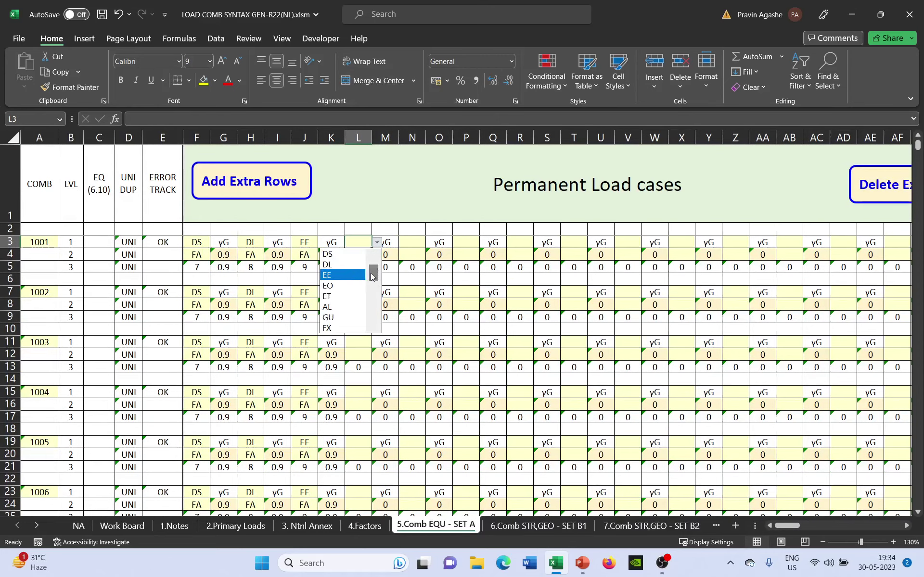
left_click_drag(371, 277, 374, 282)
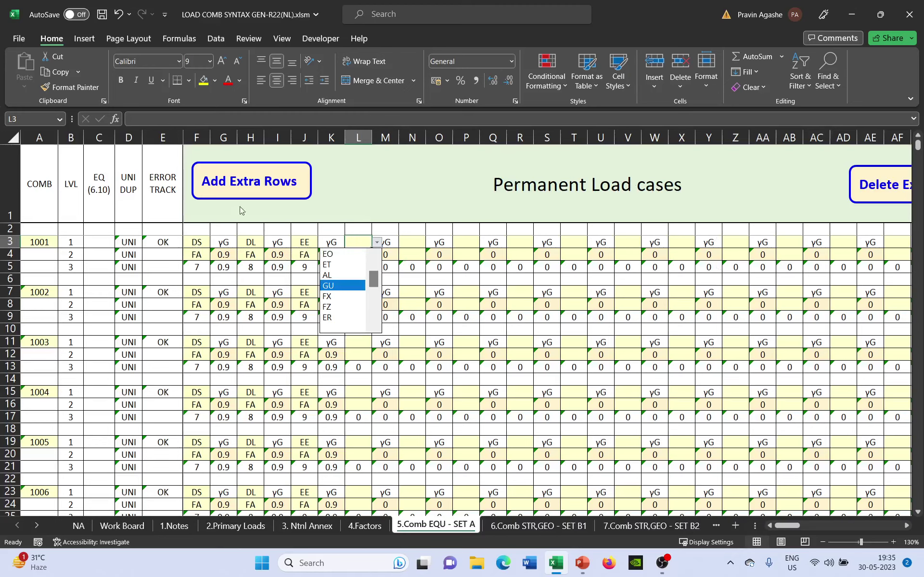
key("Escape")
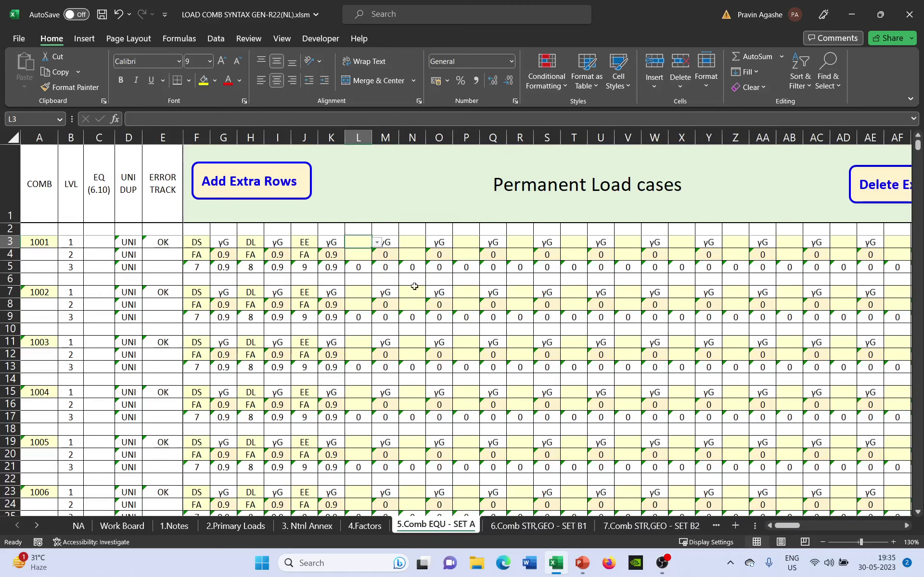
Examine the Variable Load cases of the first SET A combinations, starting at column AJ.
scroll(407, 298, "down", 1)
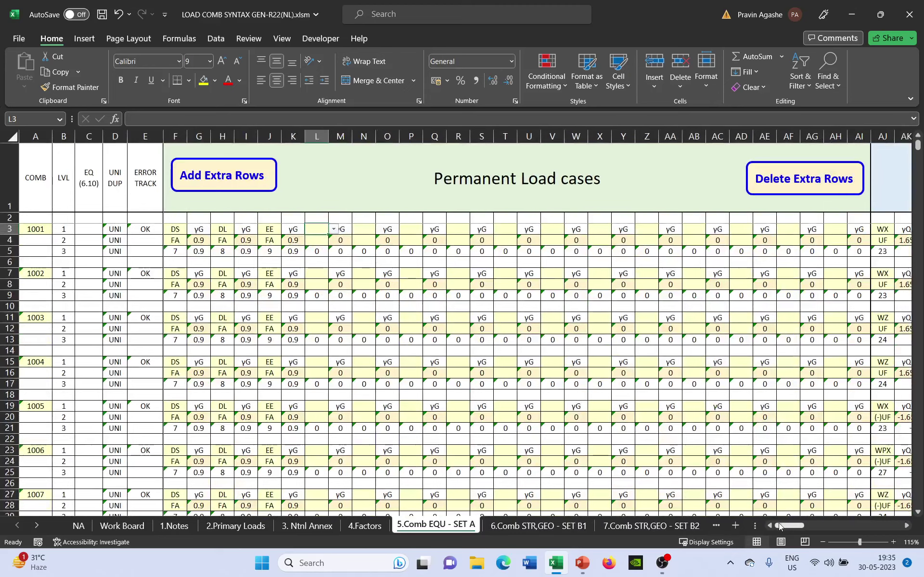
mouse_move(788, 525)
left_mouse_down()
mouse_move(816, 527)
mouse_move(805, 529)
left_mouse_up()
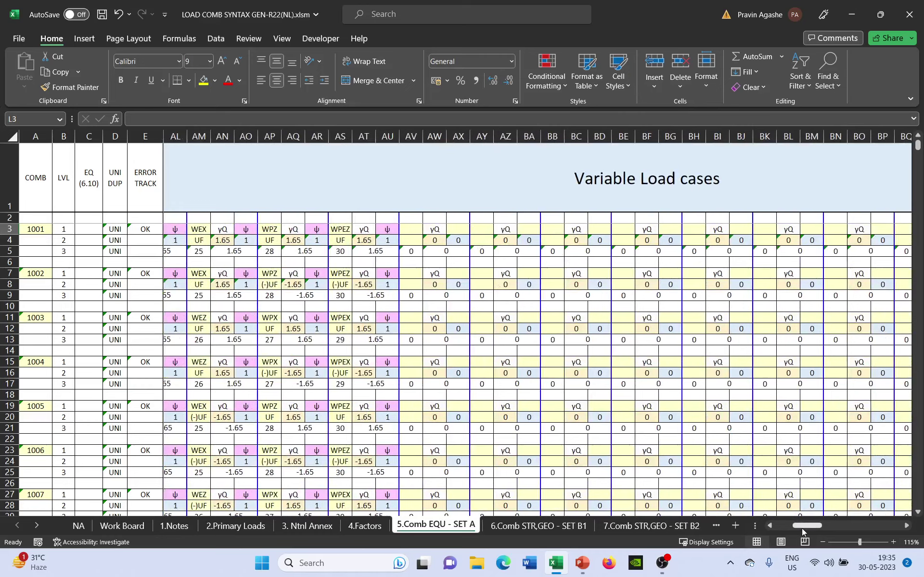
left_click_drag(802, 529, 796, 529)
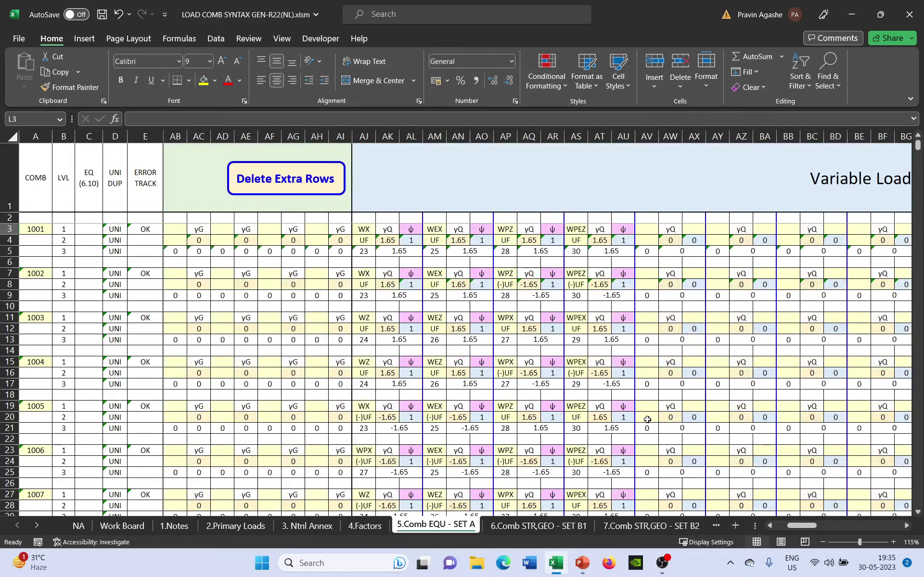
scroll(796, 529, "up", 2)
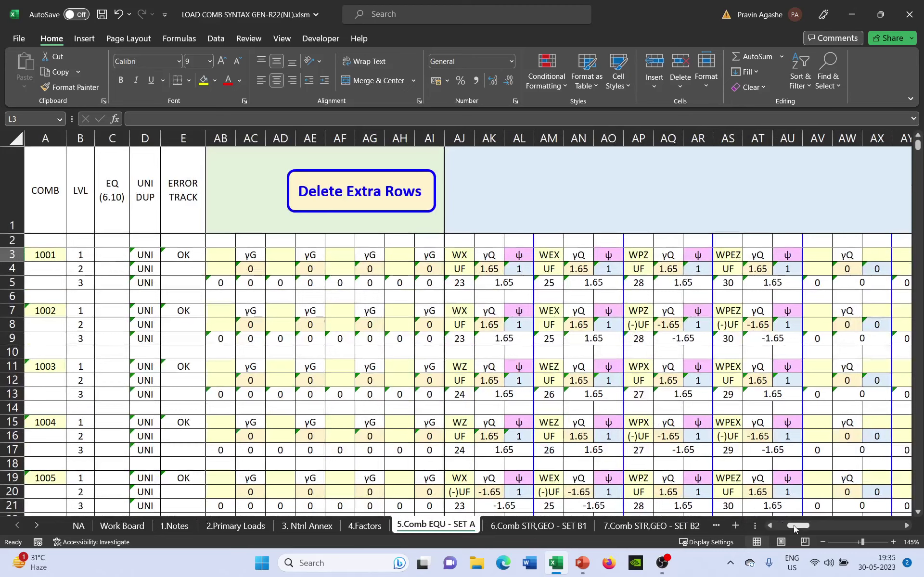
Review the variable load case options available for the first load of combination 1001 in cell AJ3.
left_click_drag(793, 525, 796, 525)
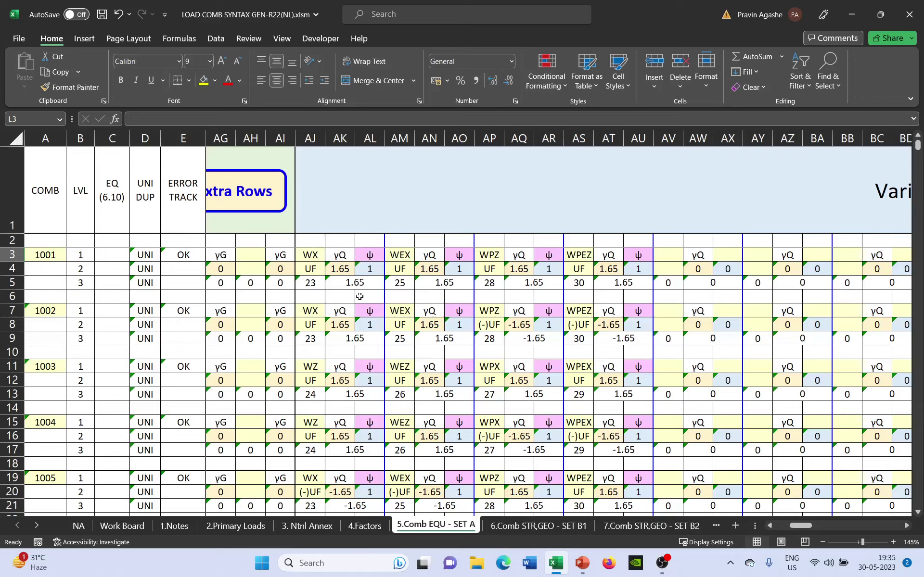
left_click(312, 255)
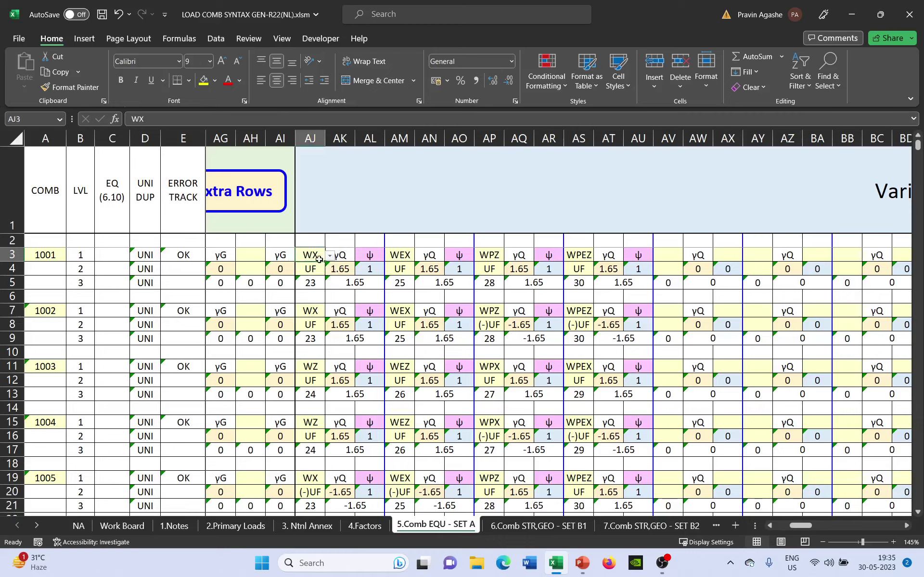
left_click(330, 256)
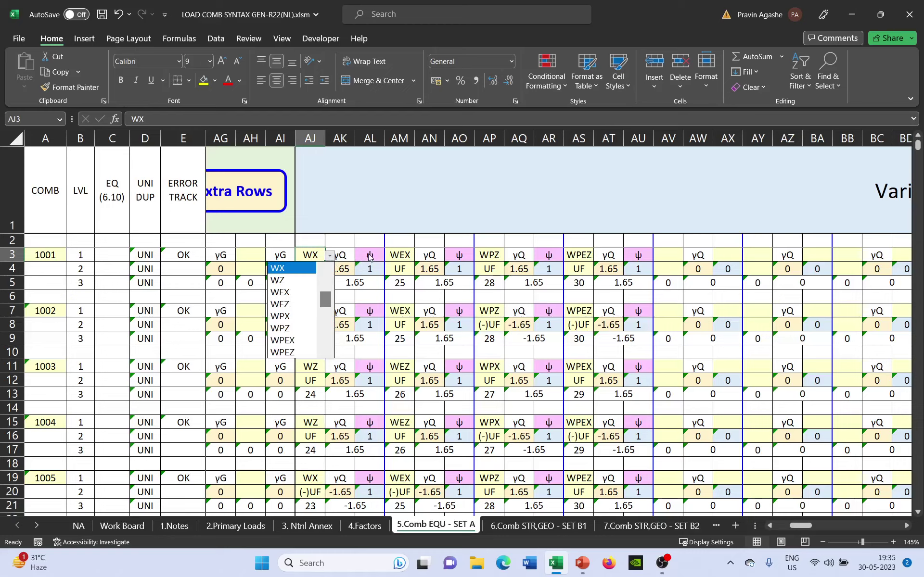
left_click(317, 257)
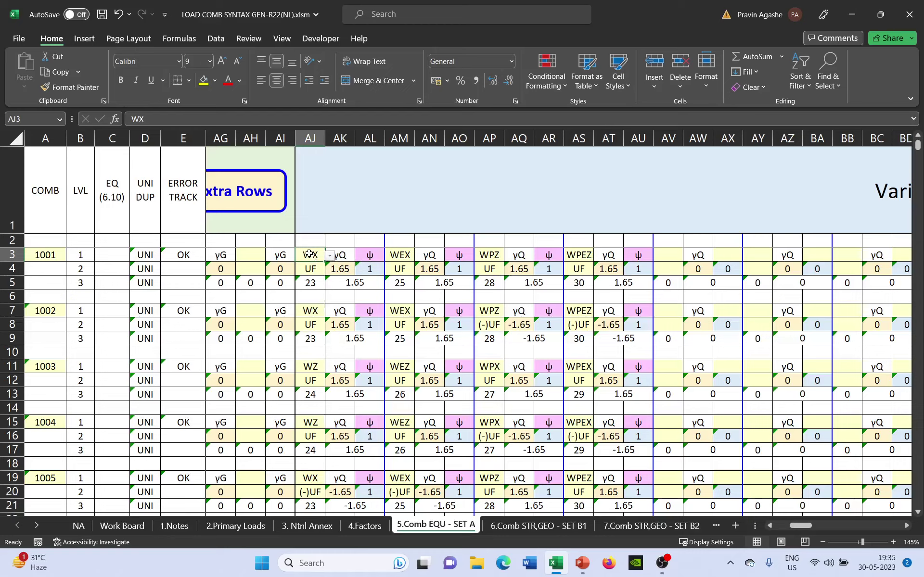
left_click(331, 256)
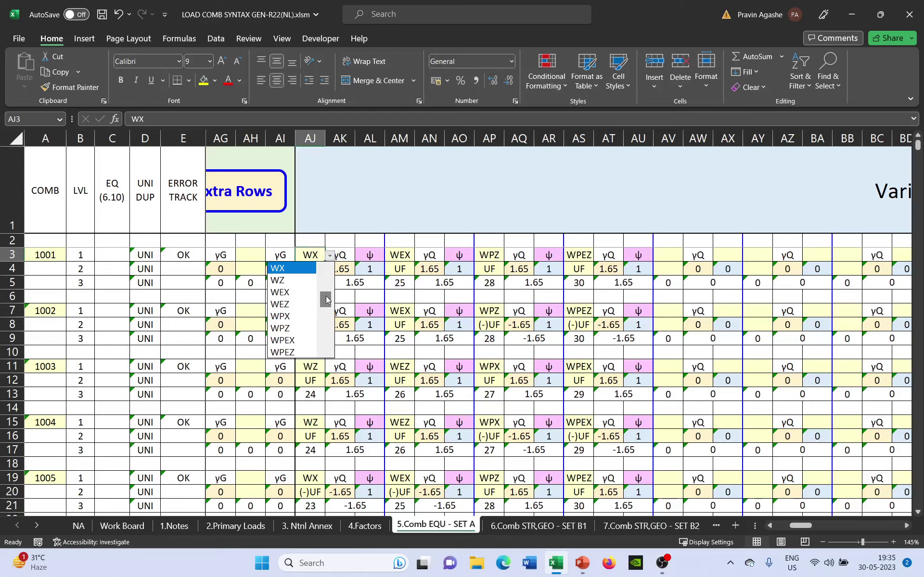
left_click(286, 273)
left_click(330, 256)
mouse_move(327, 299)
left_mouse_down()
mouse_move(326, 280)
mouse_move(327, 332)
mouse_move(329, 285)
left_mouse_up()
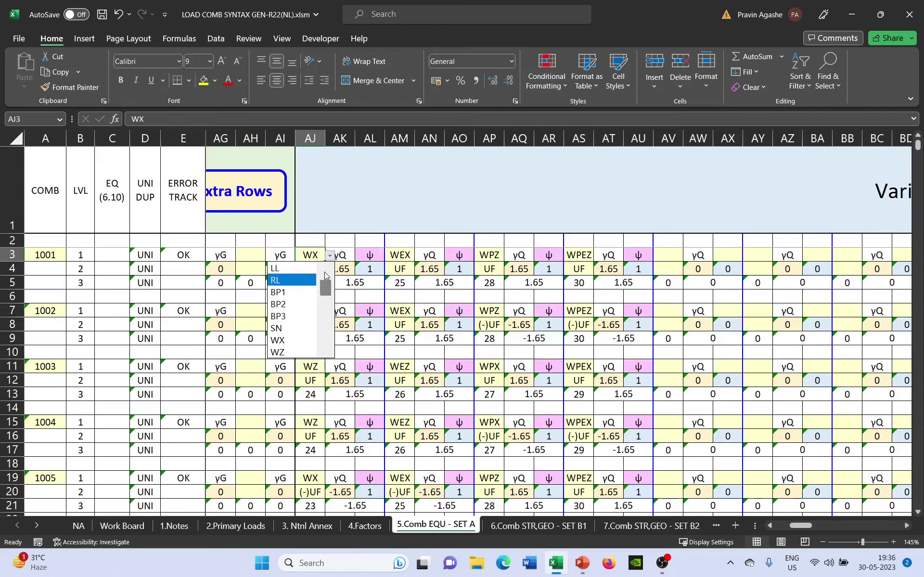
left_click(317, 259)
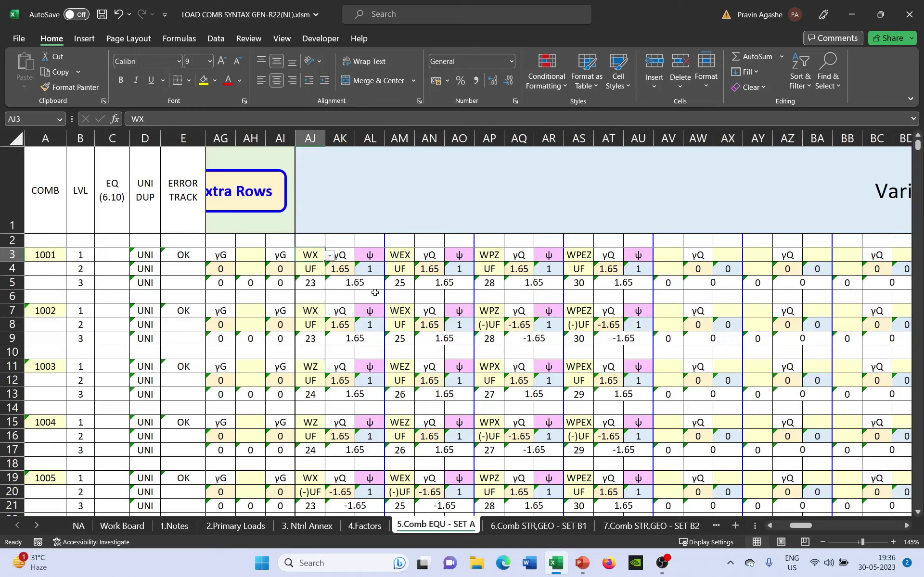
left_click(422, 298)
Review the FA/UF factor options available in cell AJ4 for load case WX, leaving the selection as is.
left_click(312, 267)
left_click(331, 270)
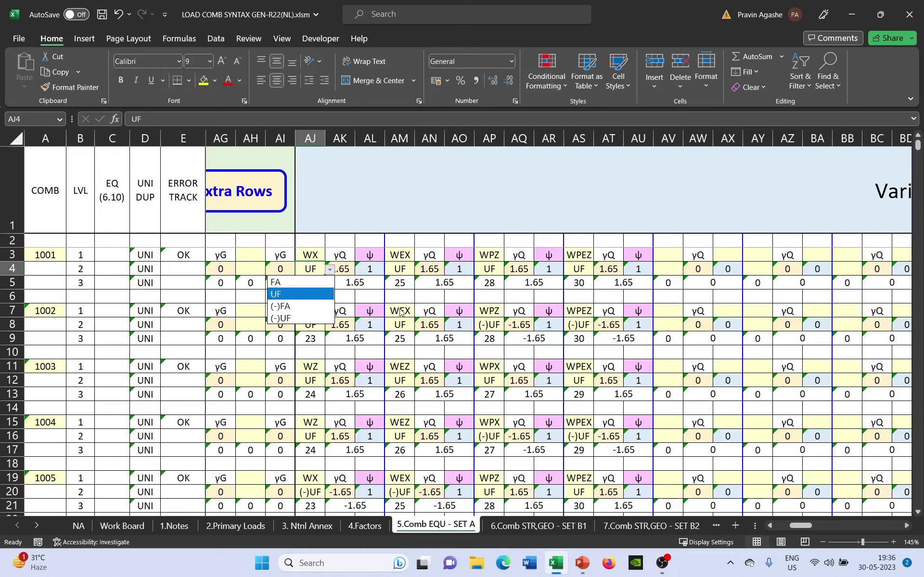
key("Escape")
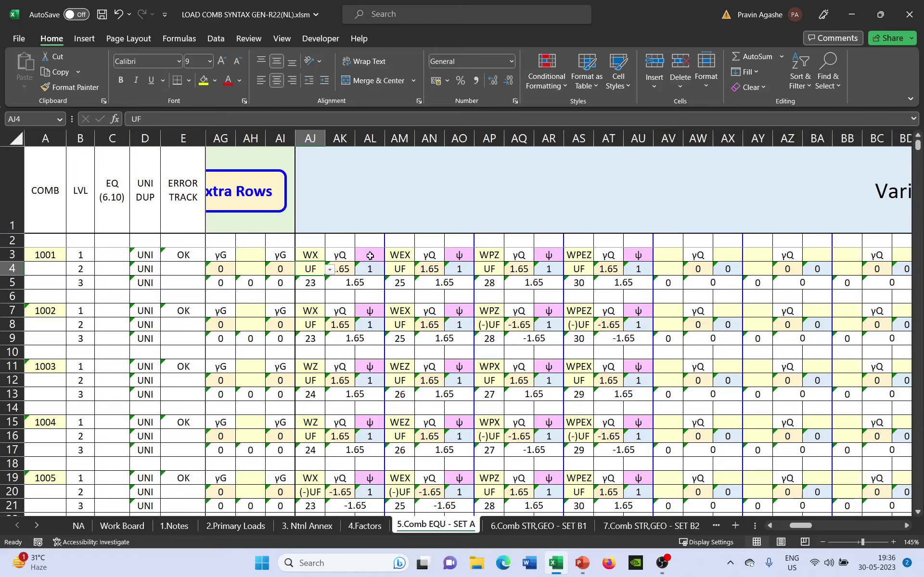
left_click(373, 296)
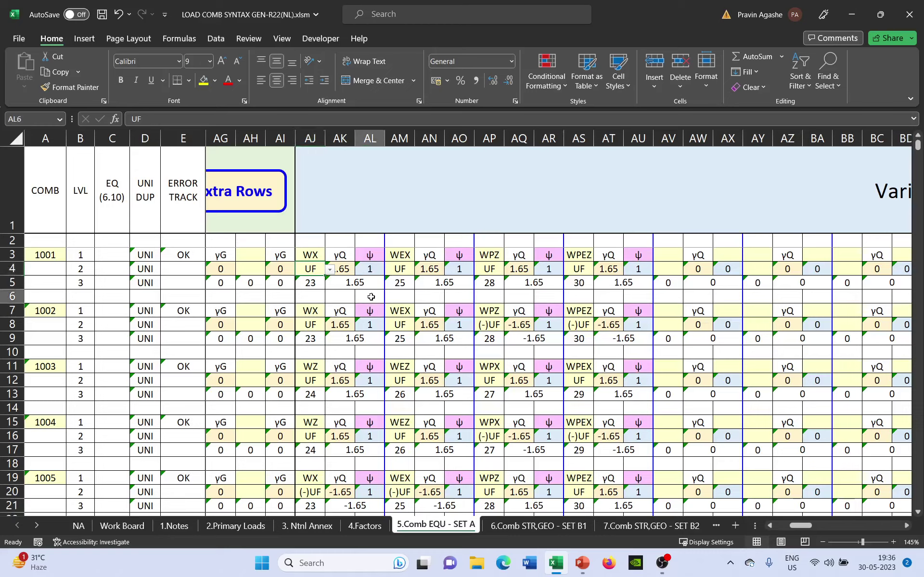
Switch the combination factor of load case WX in combination 1001 (AL3) to ψ0 and back to ψ.
left_click(373, 256)
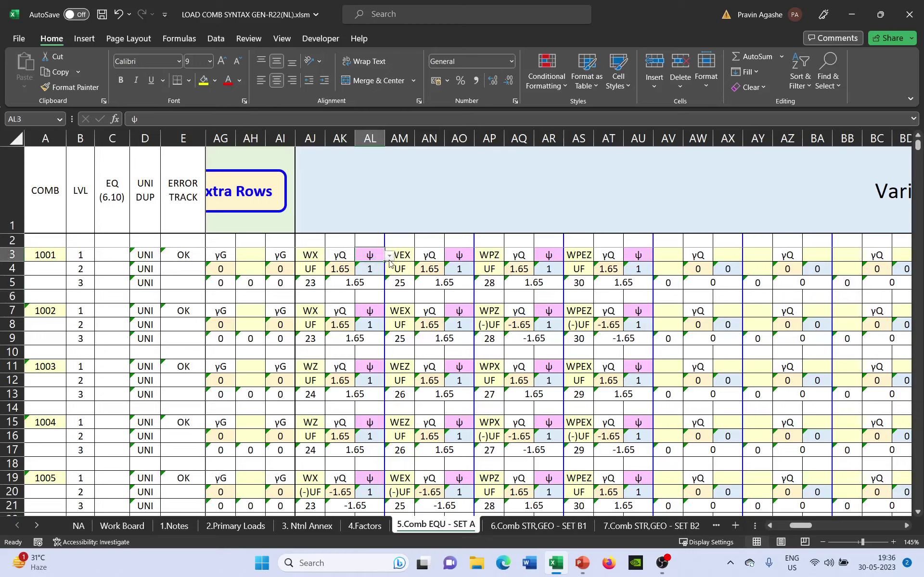
left_click(389, 256)
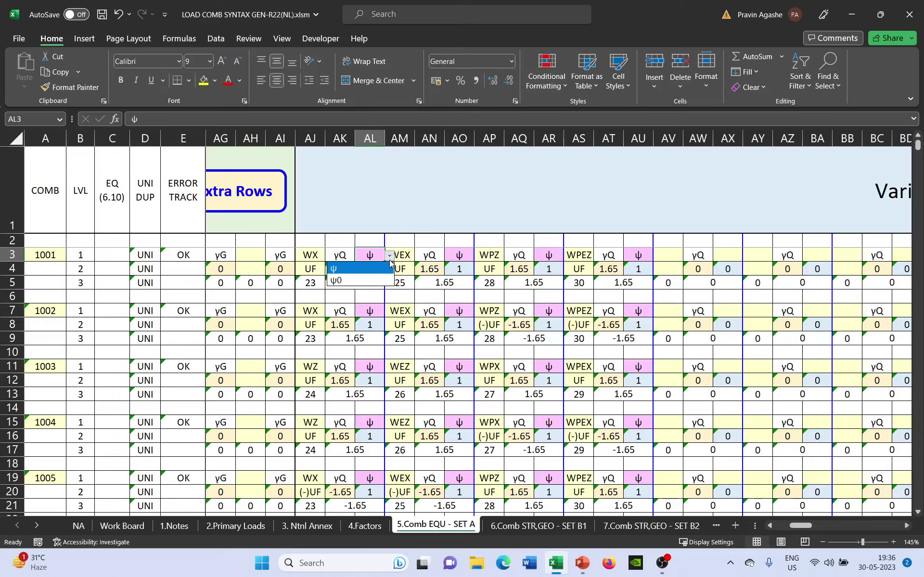
left_click(340, 282)
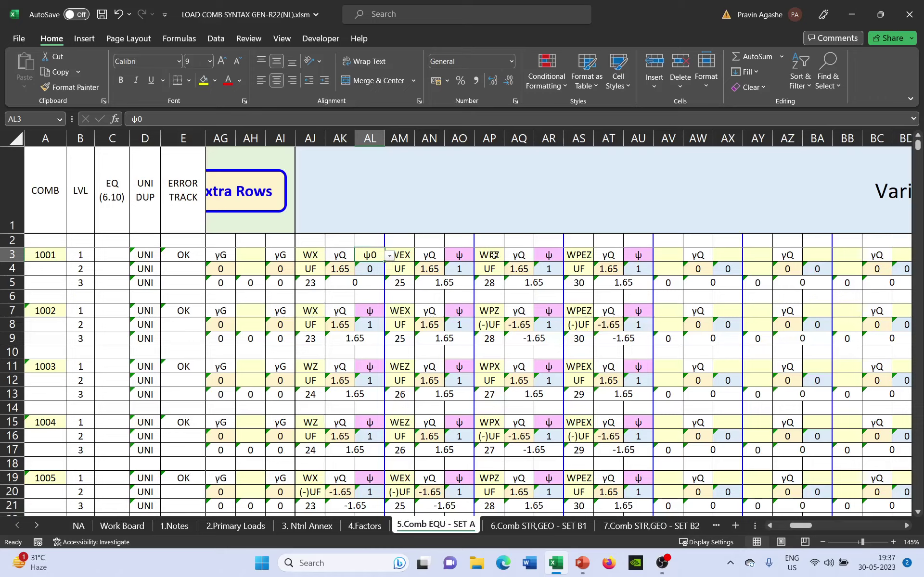
left_click(389, 256)
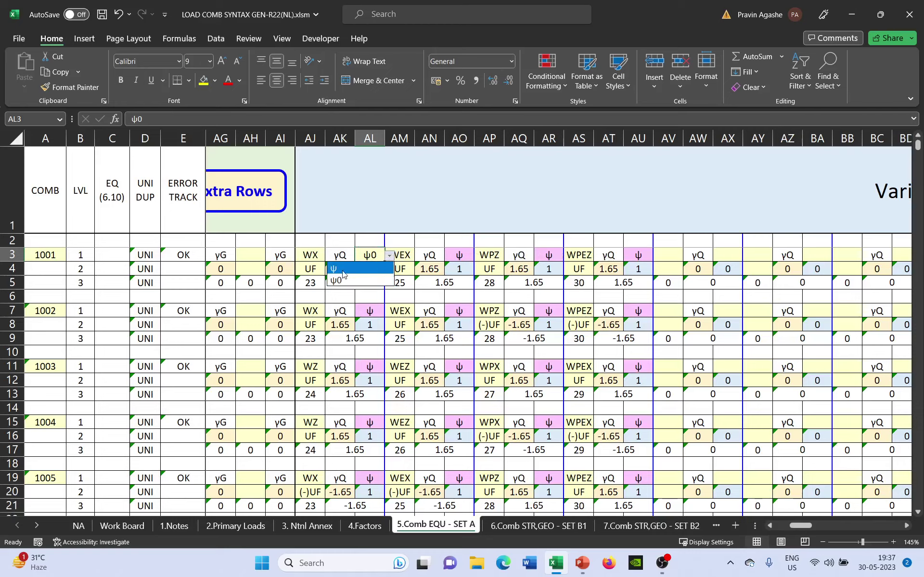
left_click(344, 269)
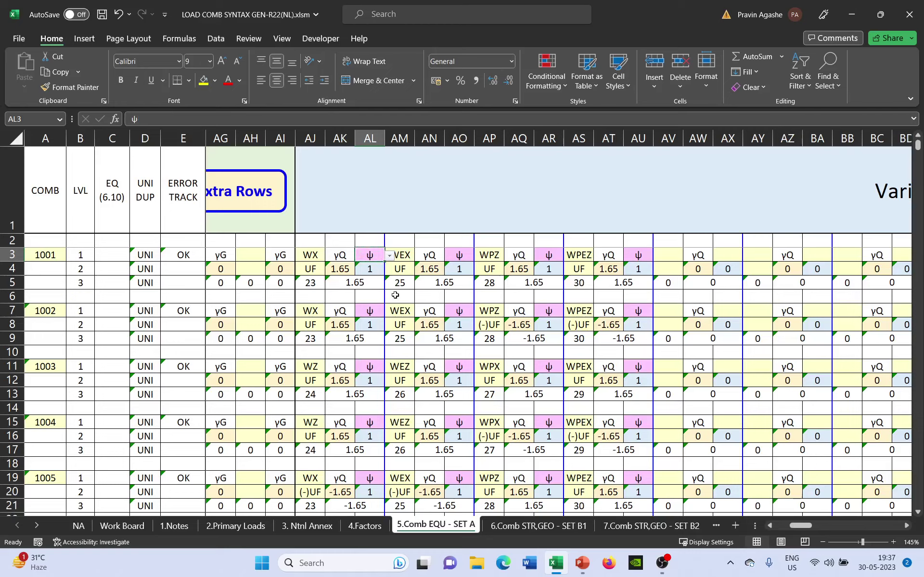
Examine the ψ lookup formula in AL4 and the wind load case entries across combination 1001.
left_click(372, 269)
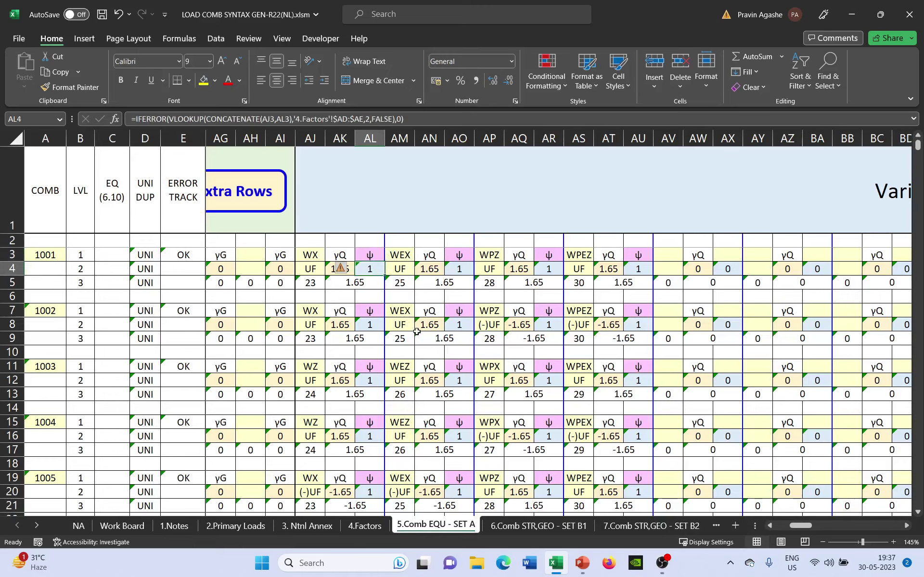
left_click(371, 255)
scroll(371, 255, "up", 3)
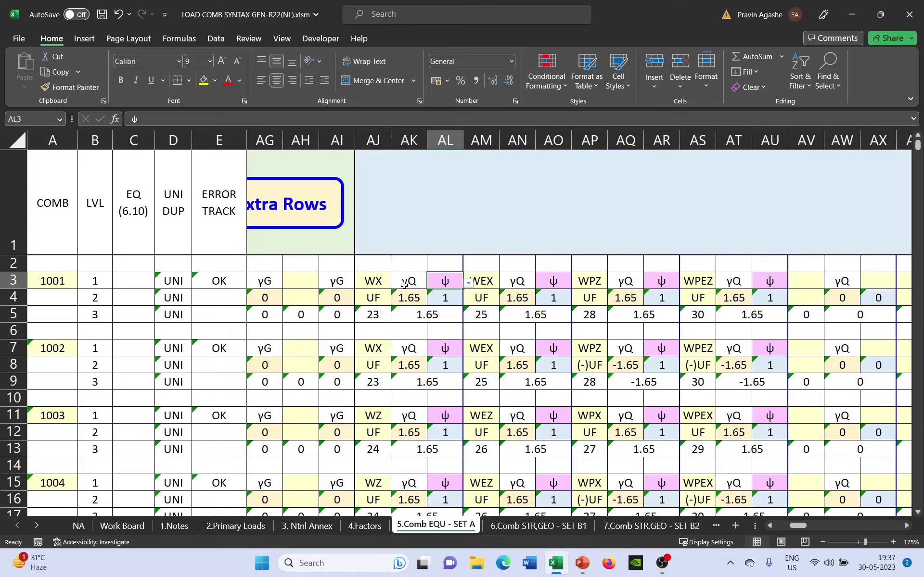
left_click(377, 282)
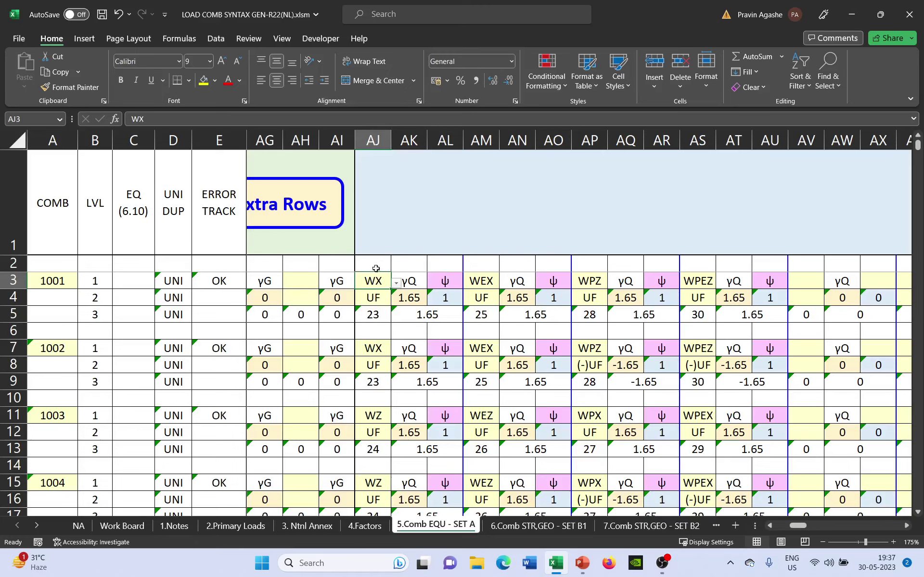
scroll(366, 315, "down", 1)
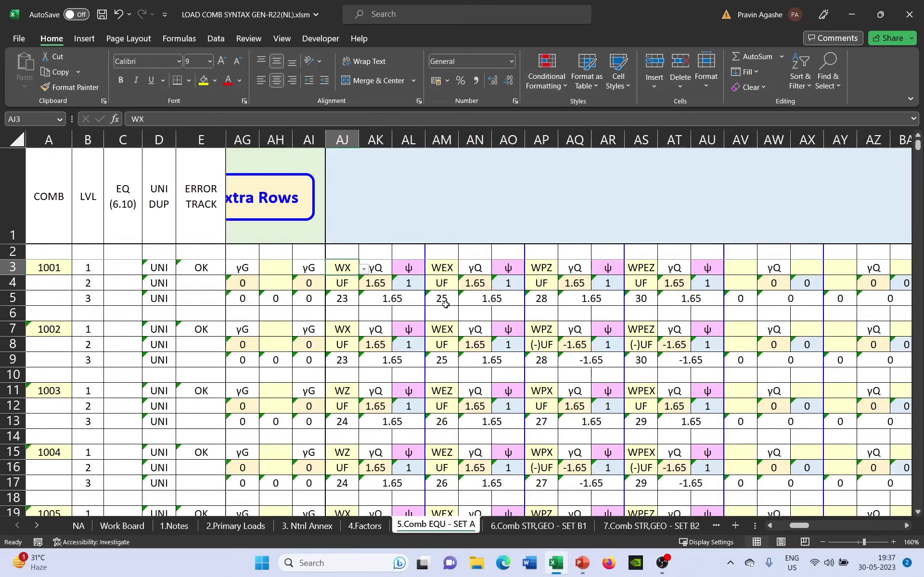
scroll(446, 304, "down", 1)
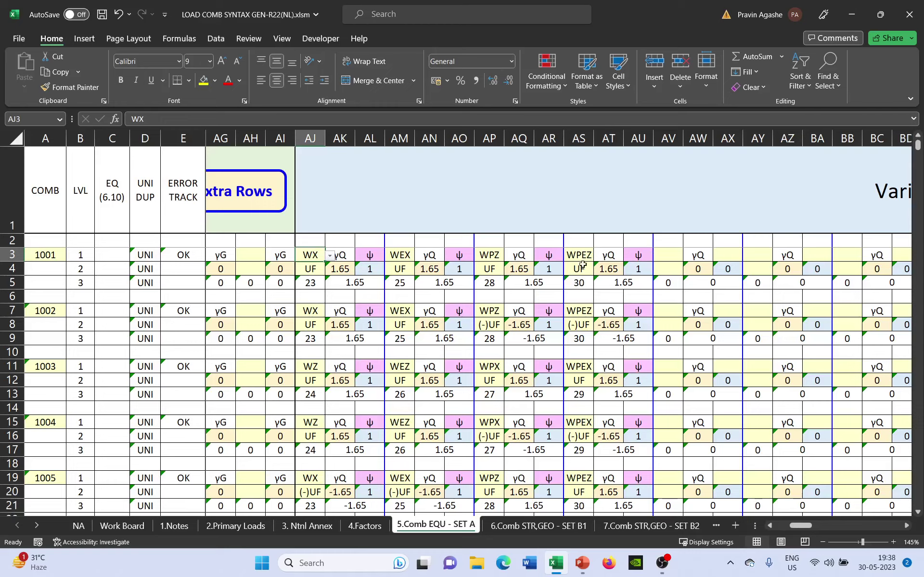
left_click(370, 256)
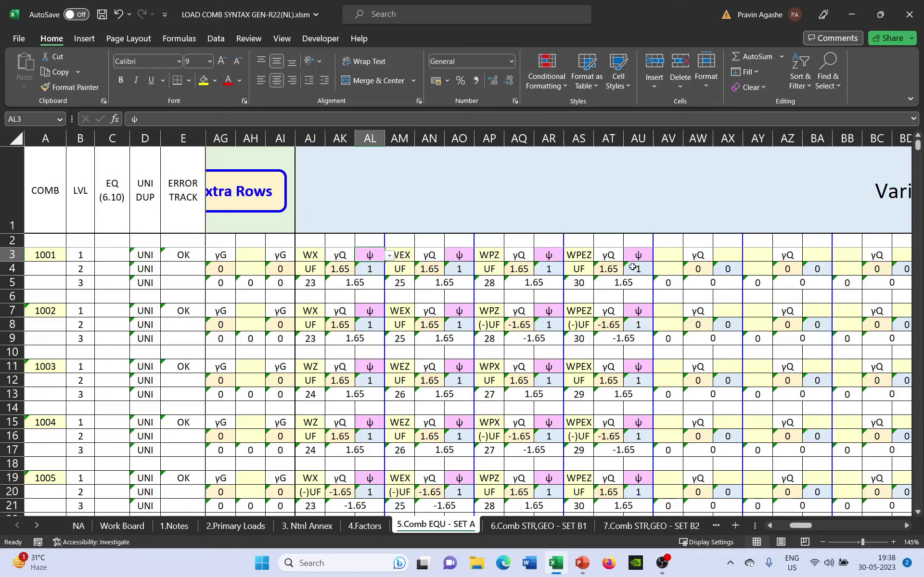
scroll(576, 355, "down", 1)
scroll(576, 354, "down", 1)
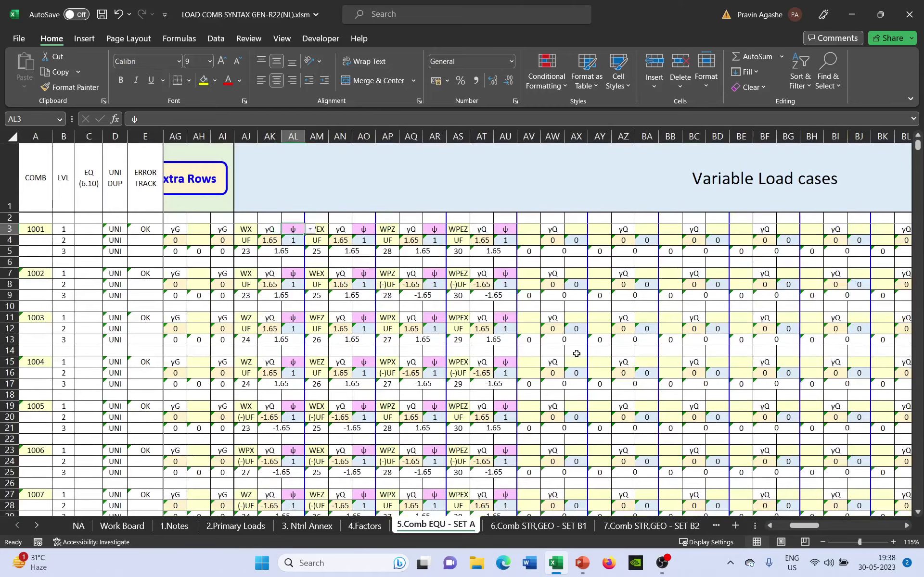
scroll(370, 303, "up", 1)
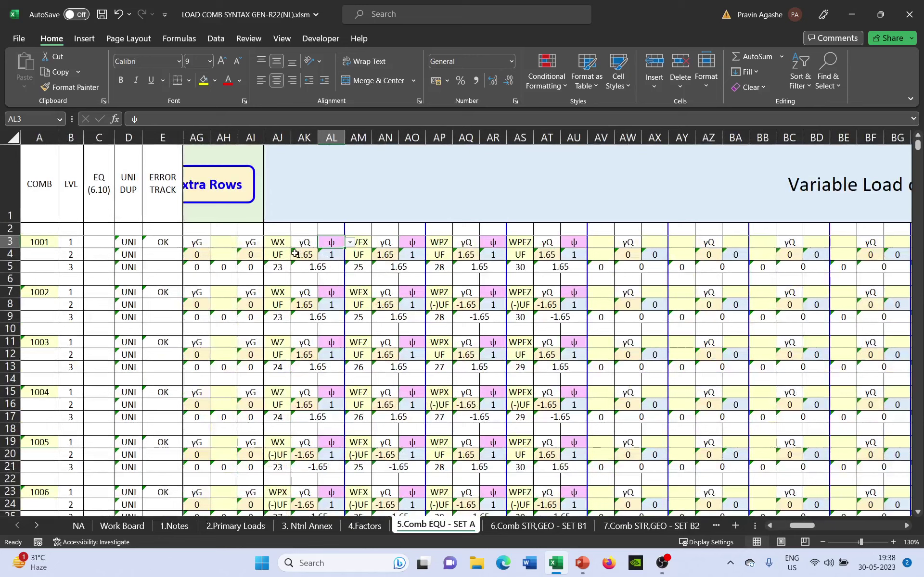
Test the error tracking by clearing the UF entry in AJ4 of combination 1001, and undo the deletion.
left_click(278, 255)
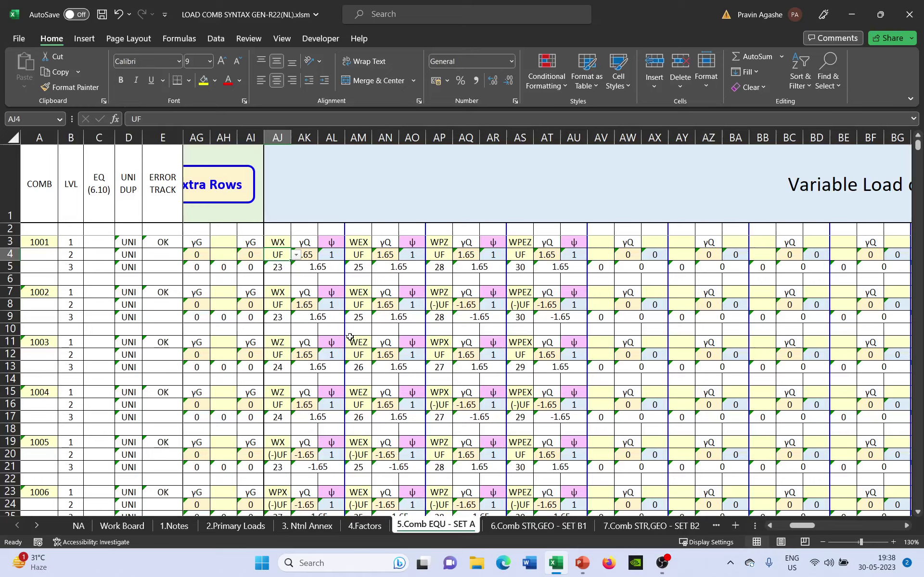
key("Delete")
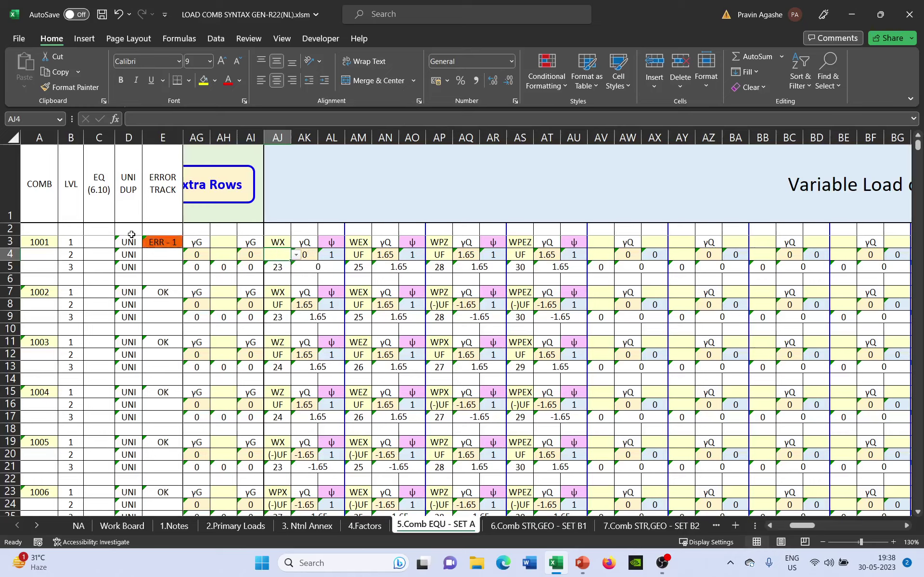
left_click(120, 14)
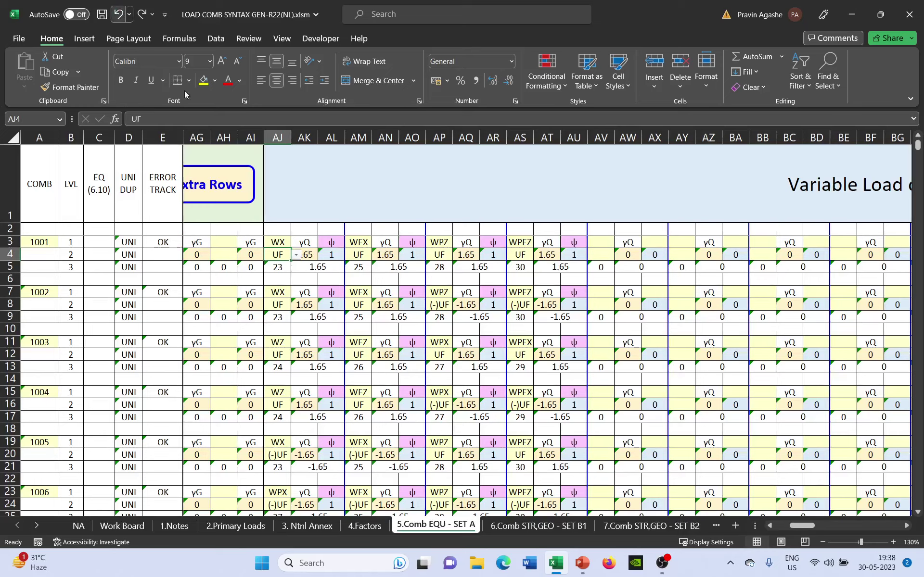
Test the error tracking by clearing load case WX in AJ3 of combination 1001, and undo the deletion.
left_click(299, 278)
left_click(282, 242)
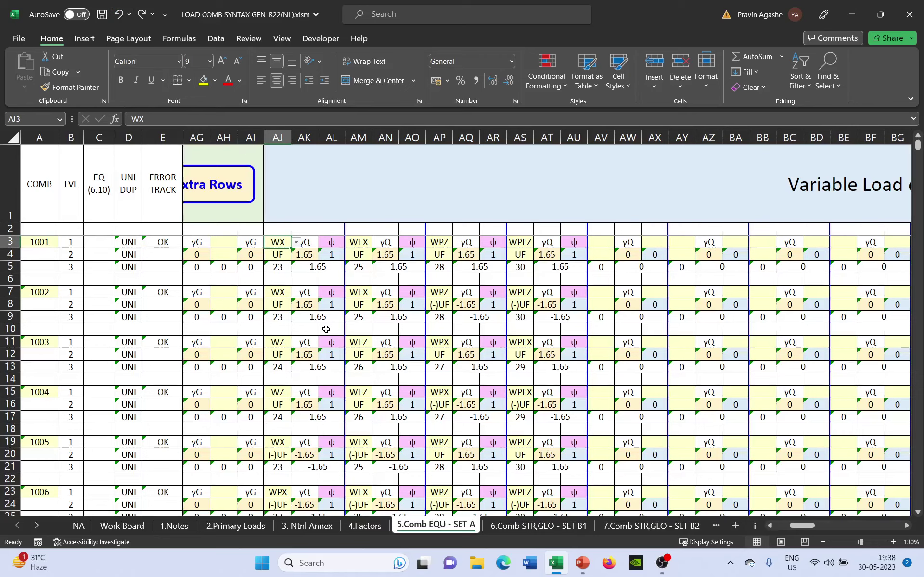
key("Delete")
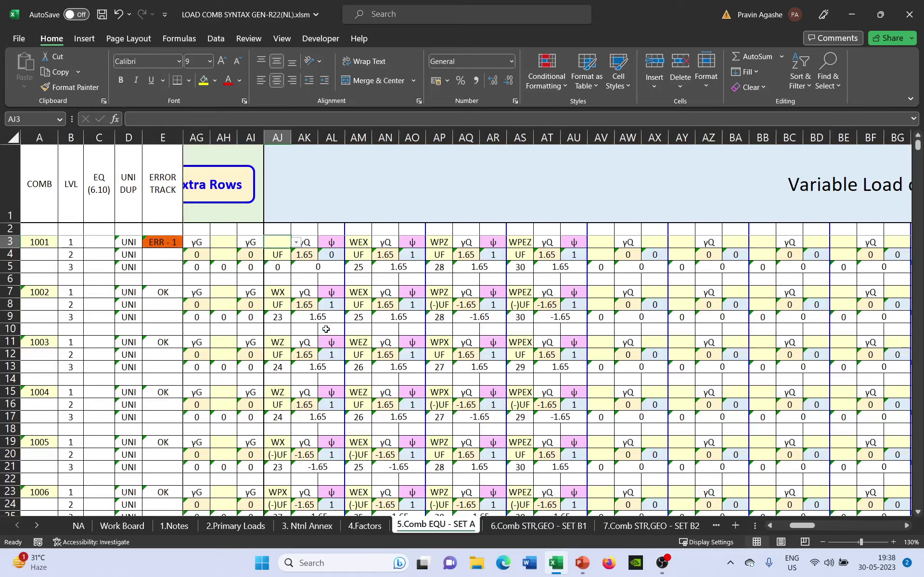
left_click(119, 15)
Examine the load cases and combination factors in the variable load section of combination 1009, starting at AM35.
scroll(443, 342, "down", 1)
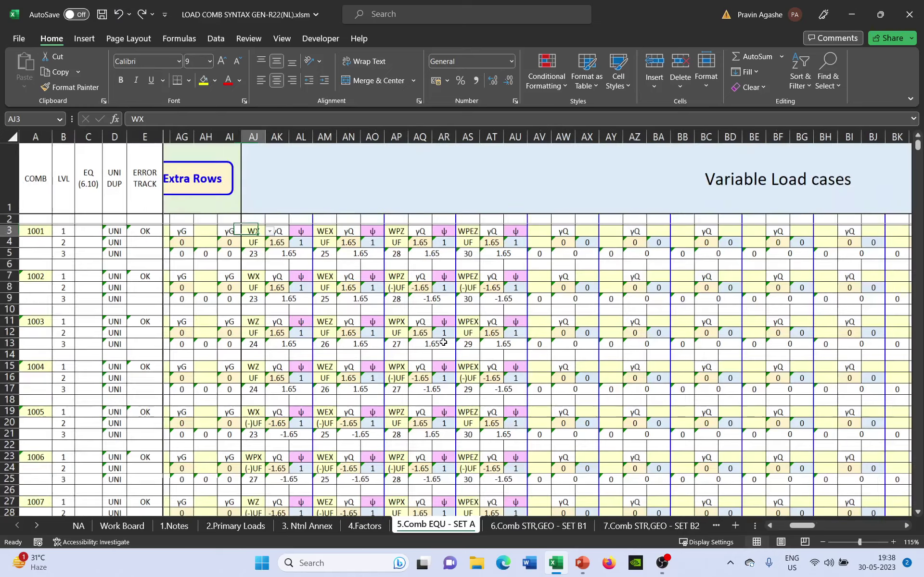
scroll(443, 342, "down", 1)
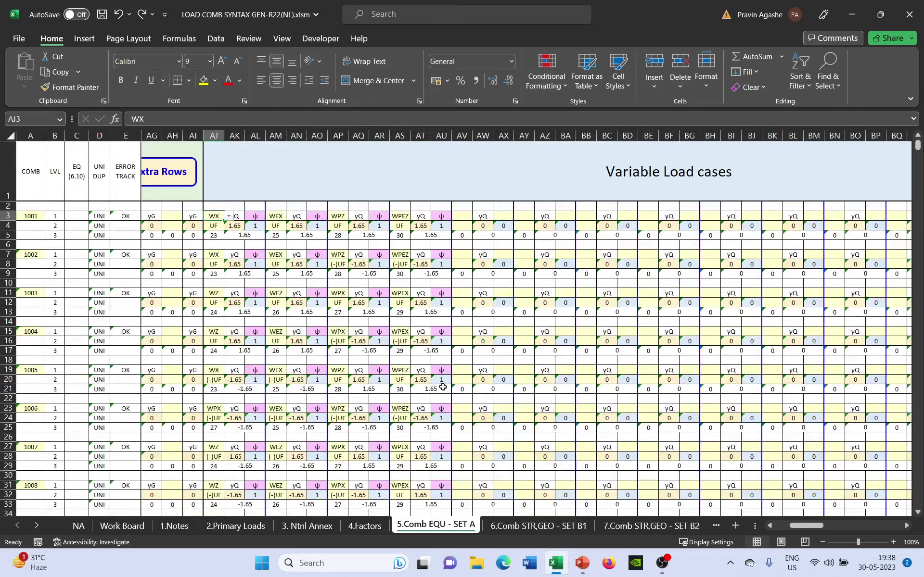
scroll(442, 387, "down", 4)
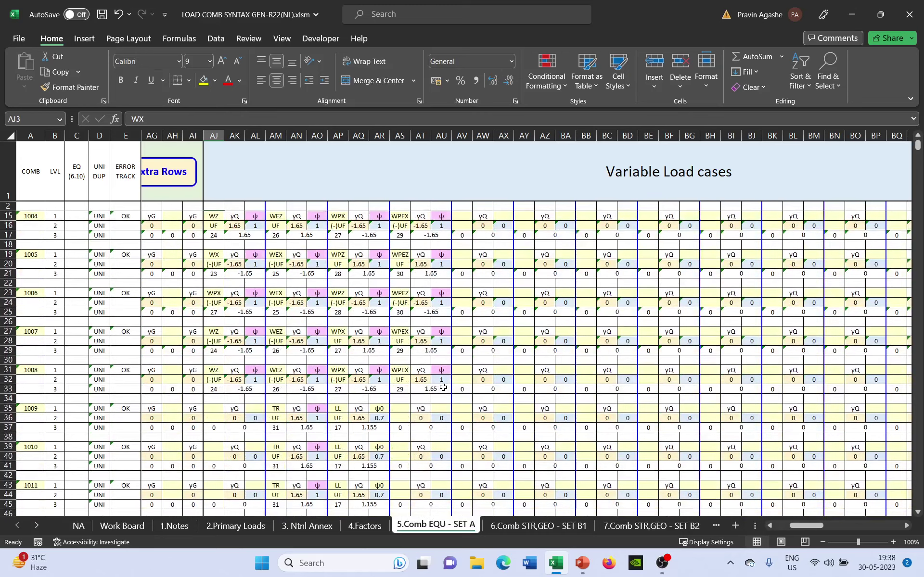
scroll(444, 387, "down", 3)
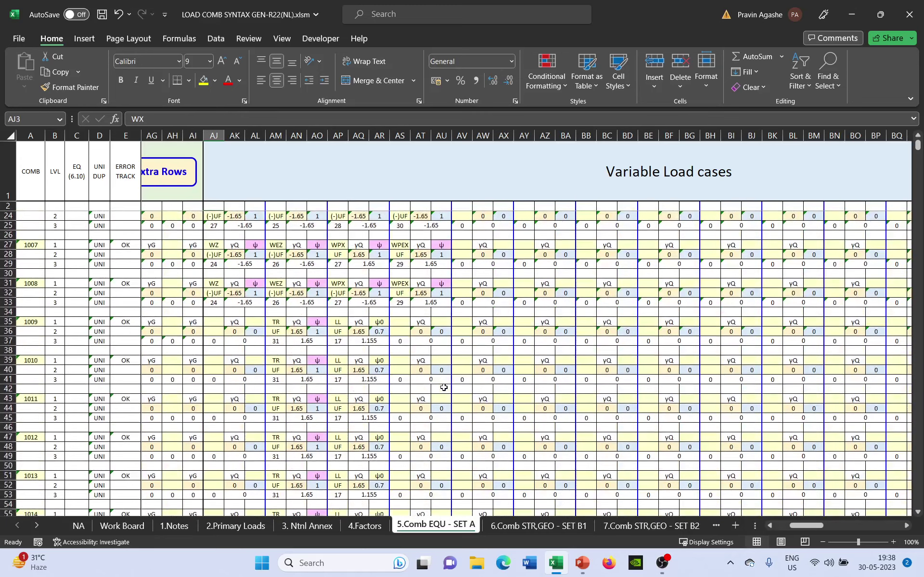
left_click(279, 324)
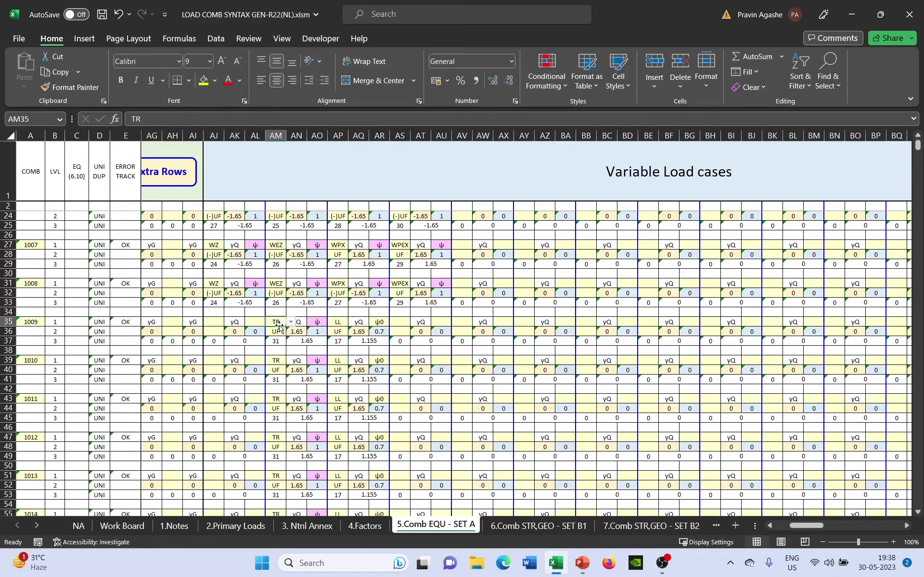
scroll(312, 350, "up", 3, "ctrl")
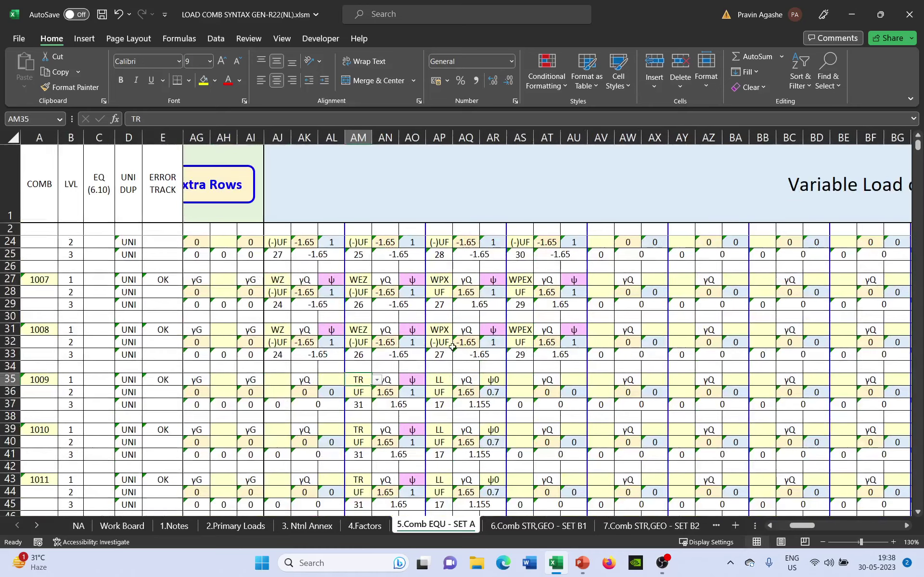
scroll(452, 346, "up", 1, "ctrl")
scroll(403, 367, "down", 1)
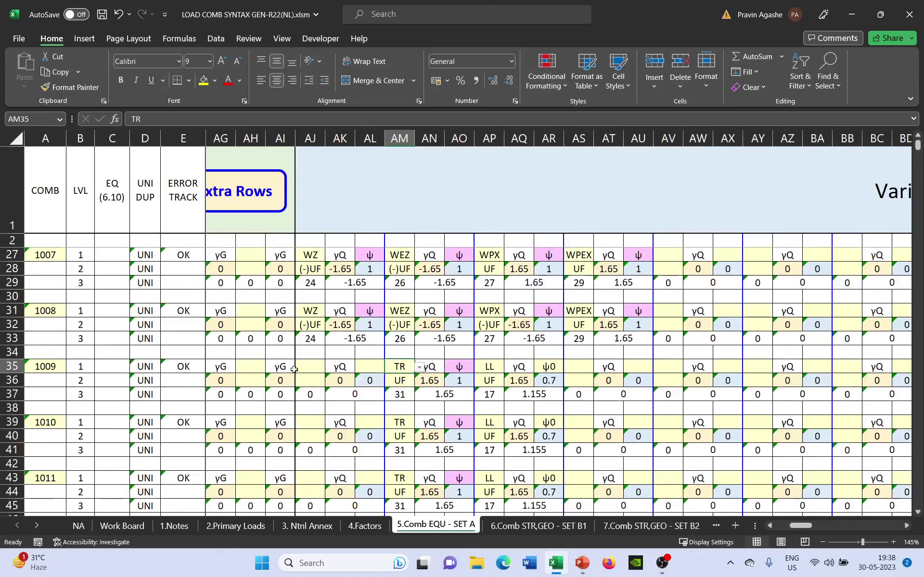
Compare the ψ factor of load case TR with the ψ0 factor of load case LL in combination 1009, including the options in AR35.
left_click(12, 366)
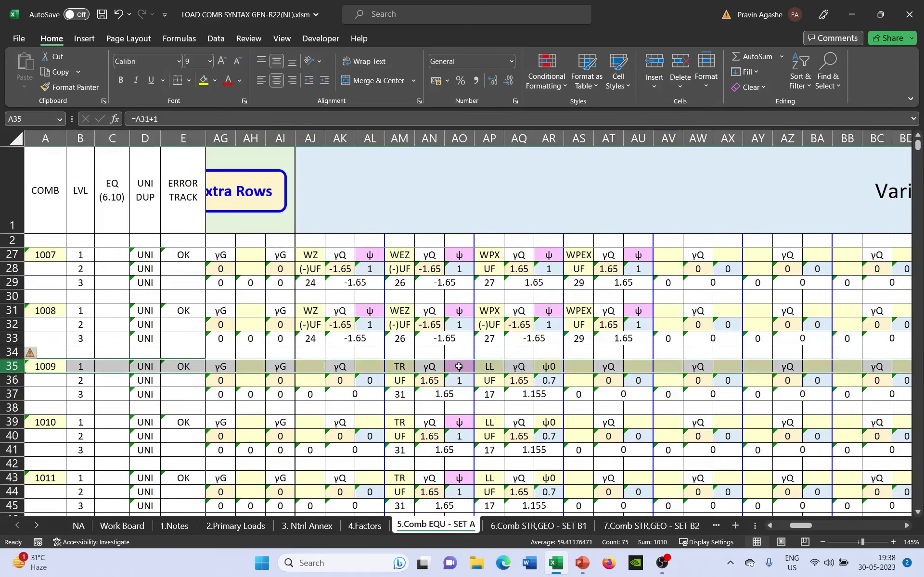
left_click(409, 367)
left_click(458, 367)
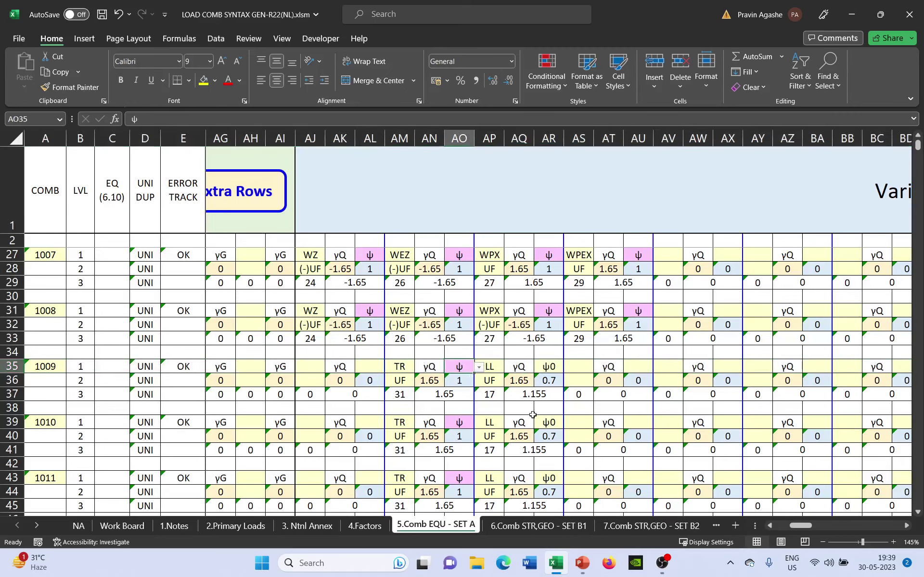
left_click(550, 423)
left_click(482, 371)
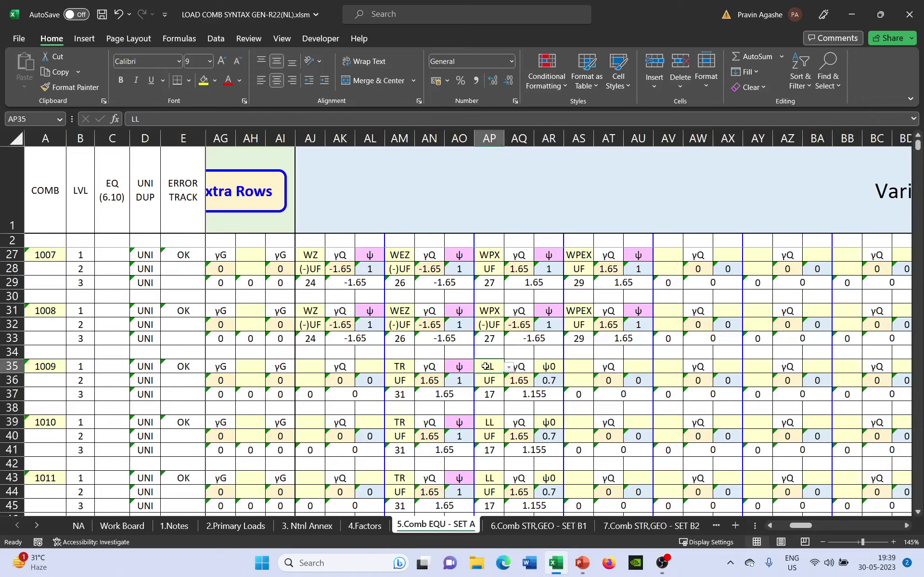
left_click(547, 367)
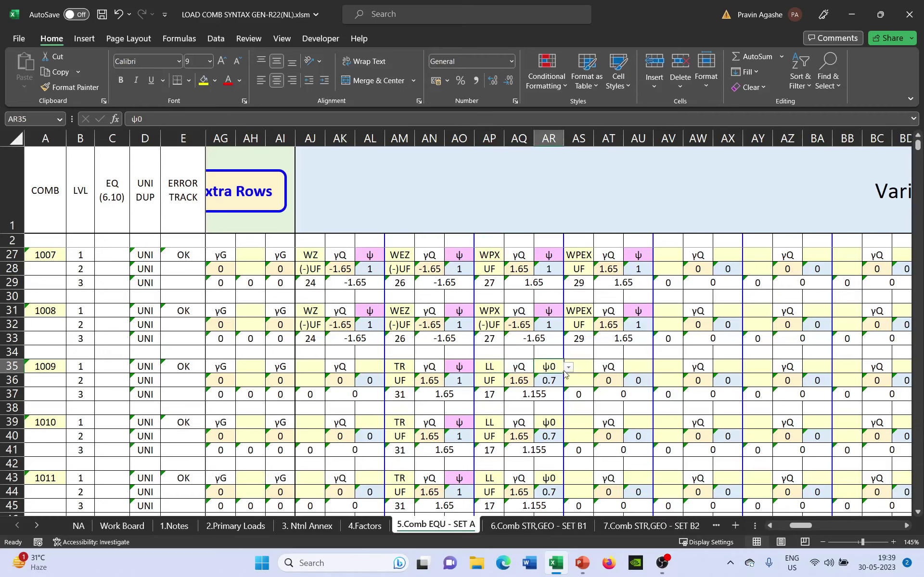
left_click(568, 369)
key("Escape")
Review the variable load cases and factors in the combinations below 1009 down to 1024, and return to combination 1001.
scroll(515, 382, "down", 1)
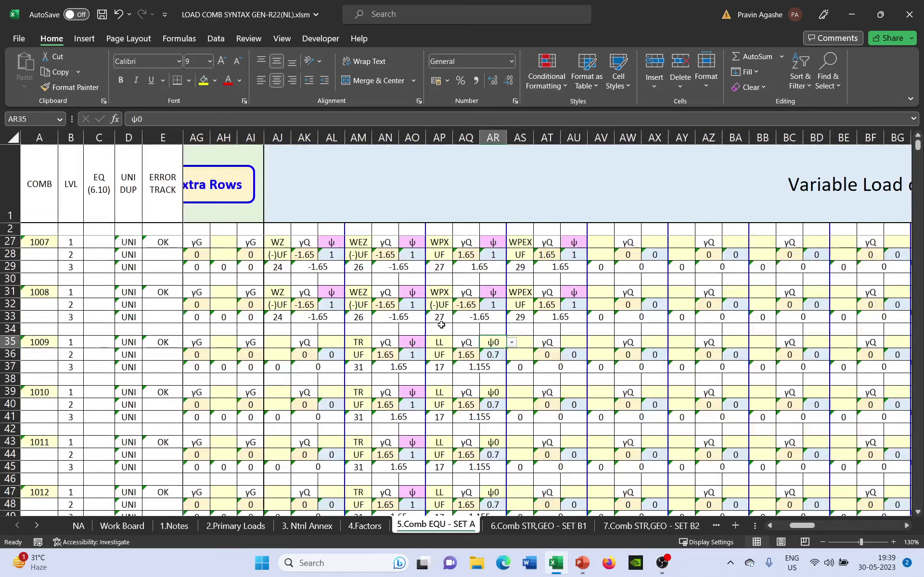
scroll(516, 372, "down", 1)
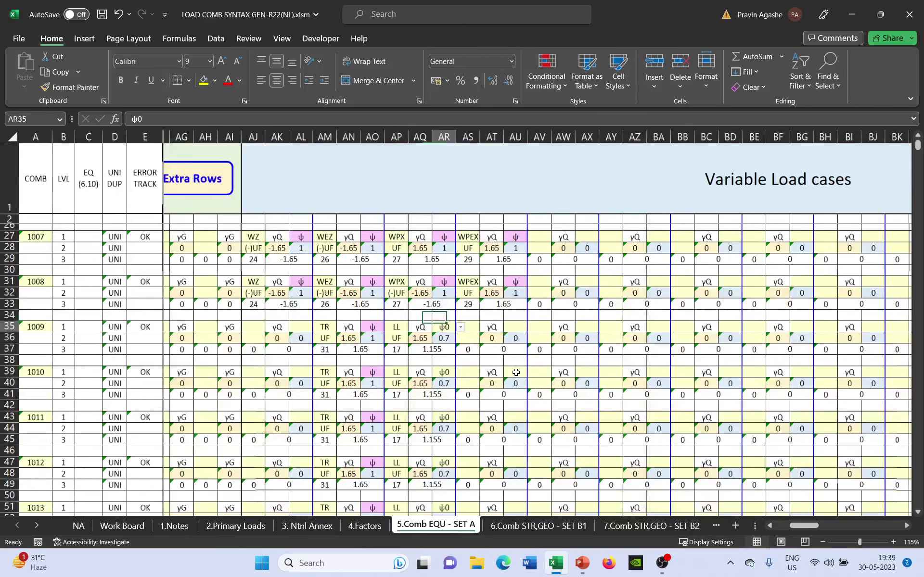
scroll(515, 372, "up", 1)
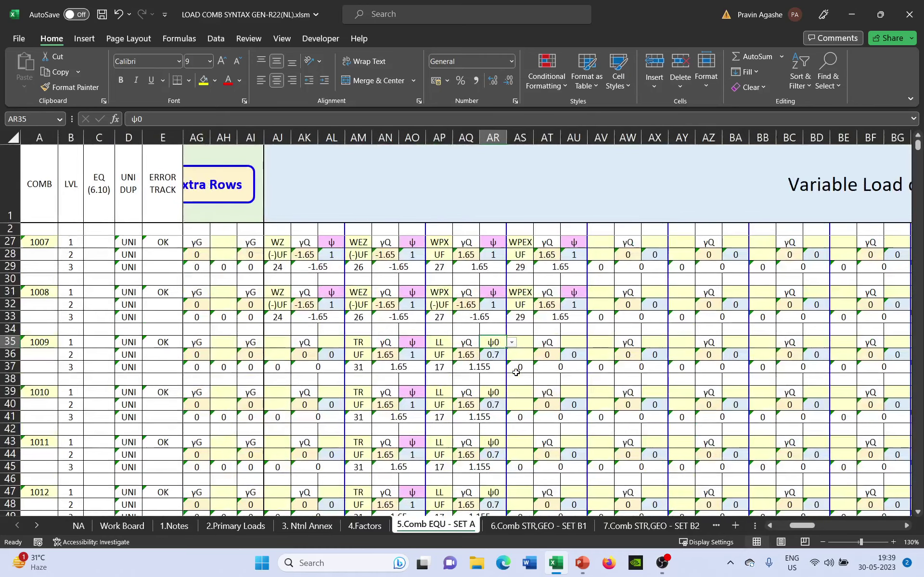
scroll(516, 372, "down", 1)
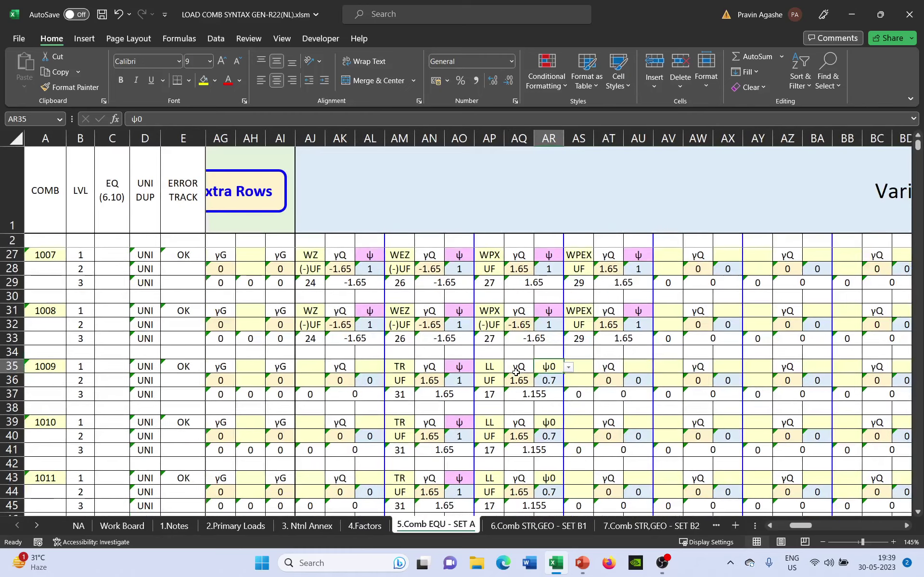
scroll(515, 373, "up", 1)
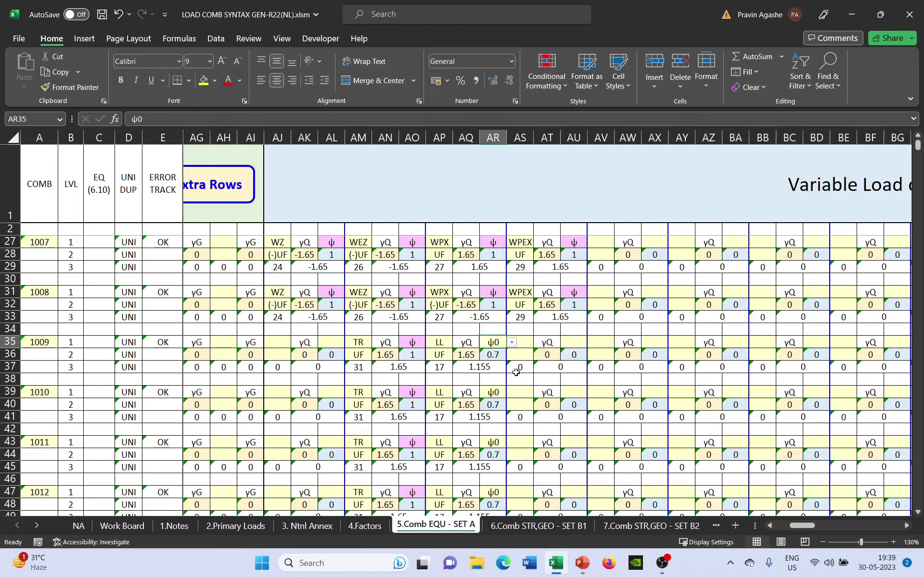
scroll(518, 371, "down", 1)
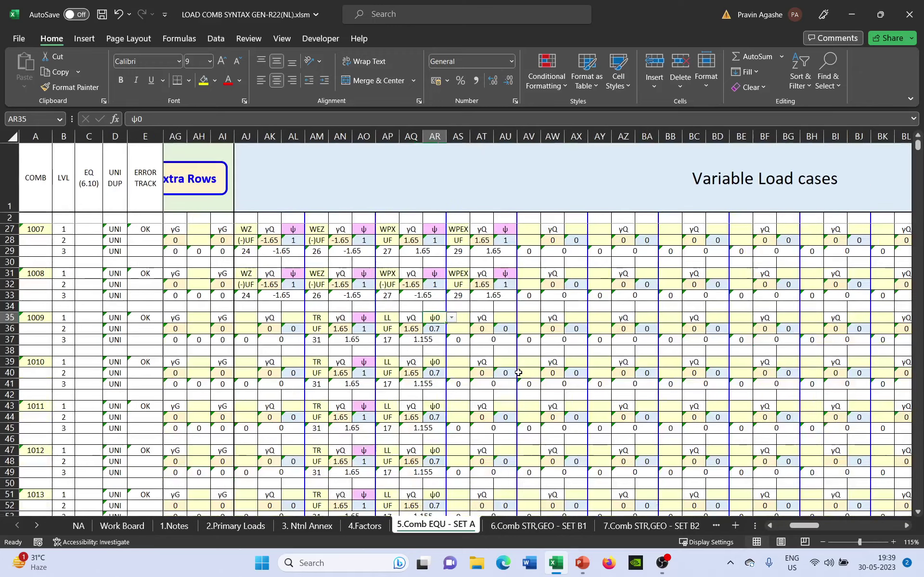
scroll(518, 372, "down", 1)
scroll(518, 372, "down", 8)
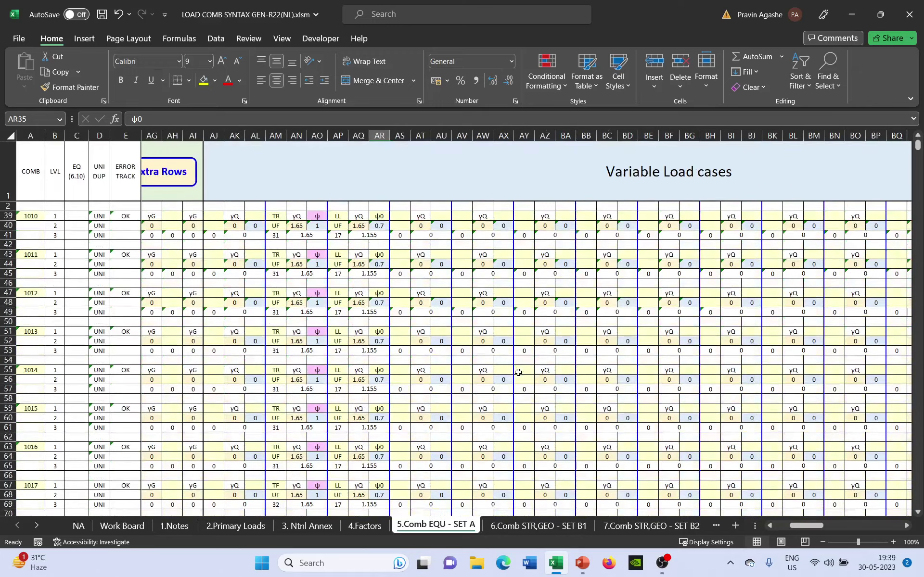
scroll(519, 372, "down", 3)
scroll(518, 372, "down", 1)
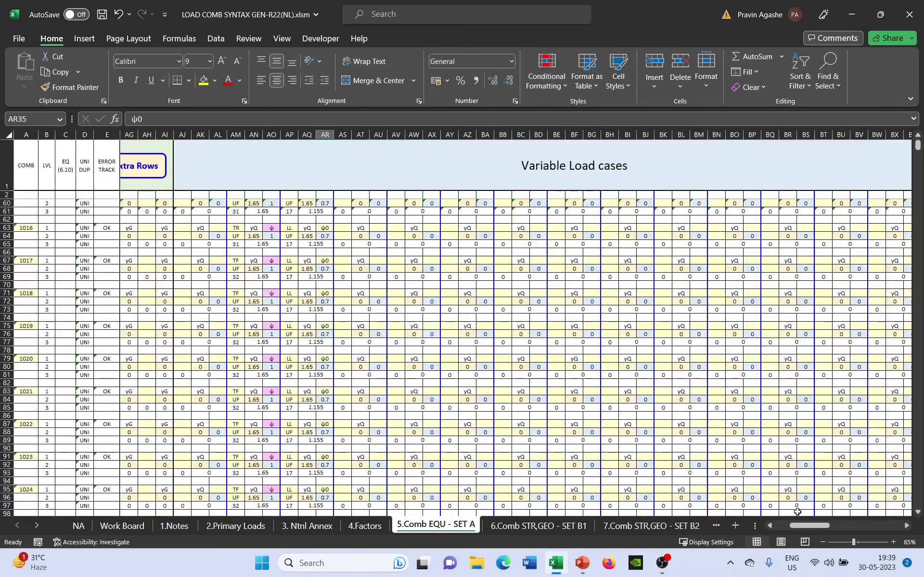
scroll(672, 436, "up", 6)
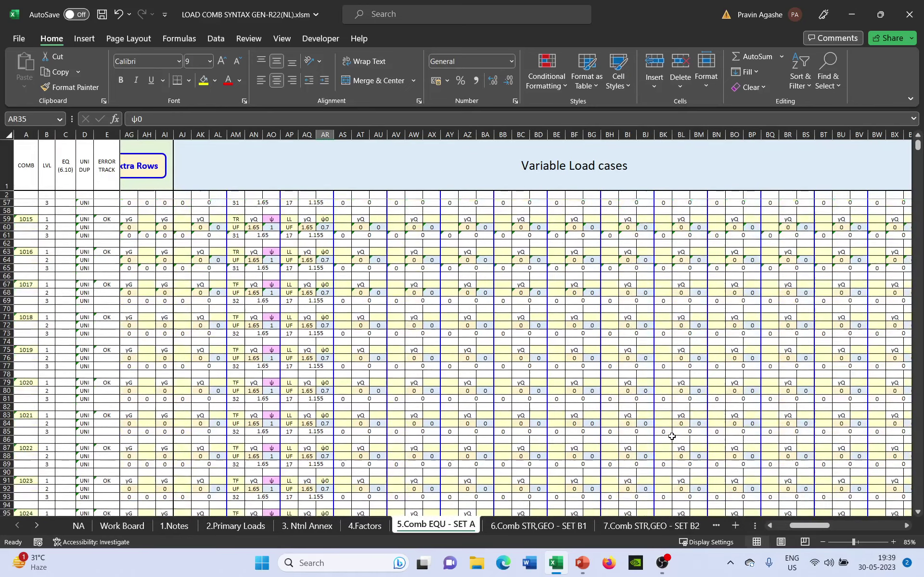
scroll(671, 436, "up", 12)
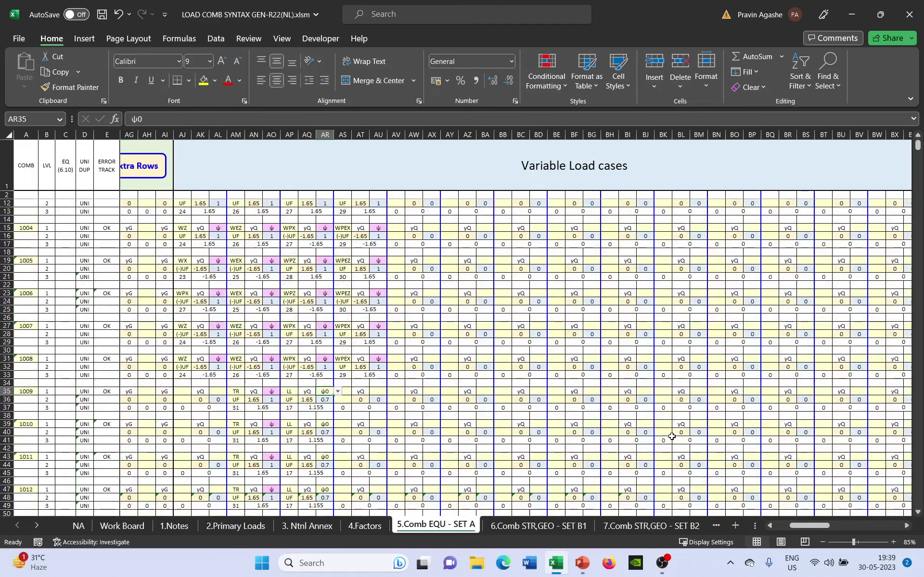
scroll(672, 436, "up", 1)
scroll(671, 436, "up", 1, "ctrl")
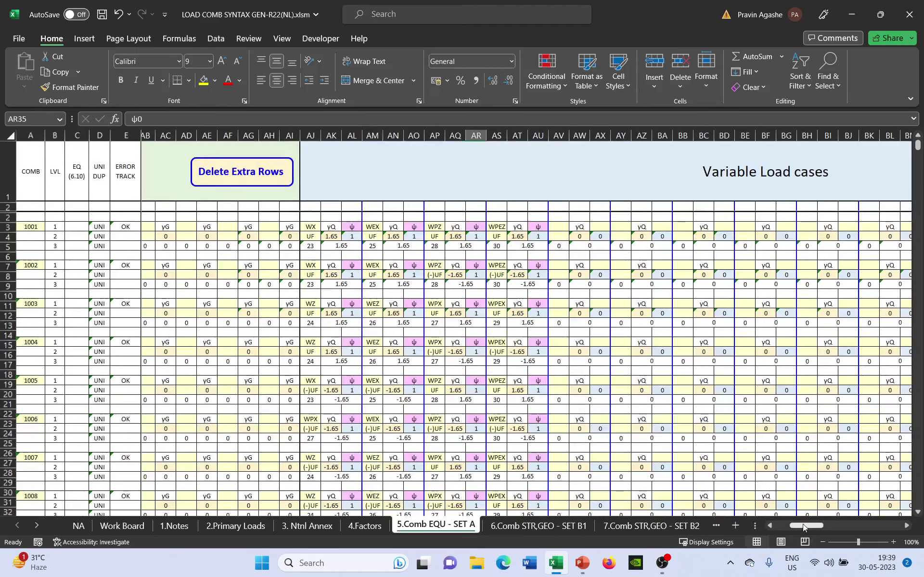
Examine the Condition and LV columns, CC and CD, that follow the variable load cases.
left_click_drag(802, 528, 819, 527)
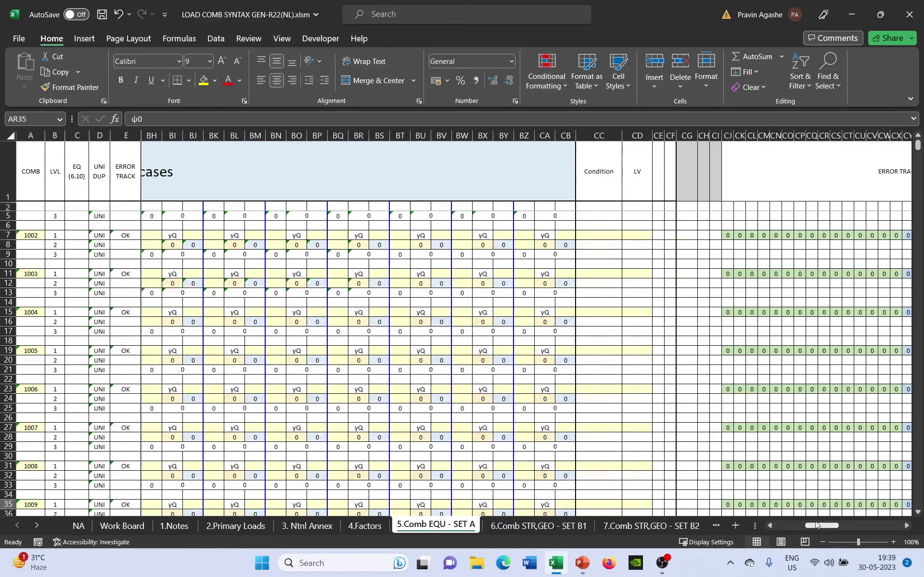
left_click(604, 134)
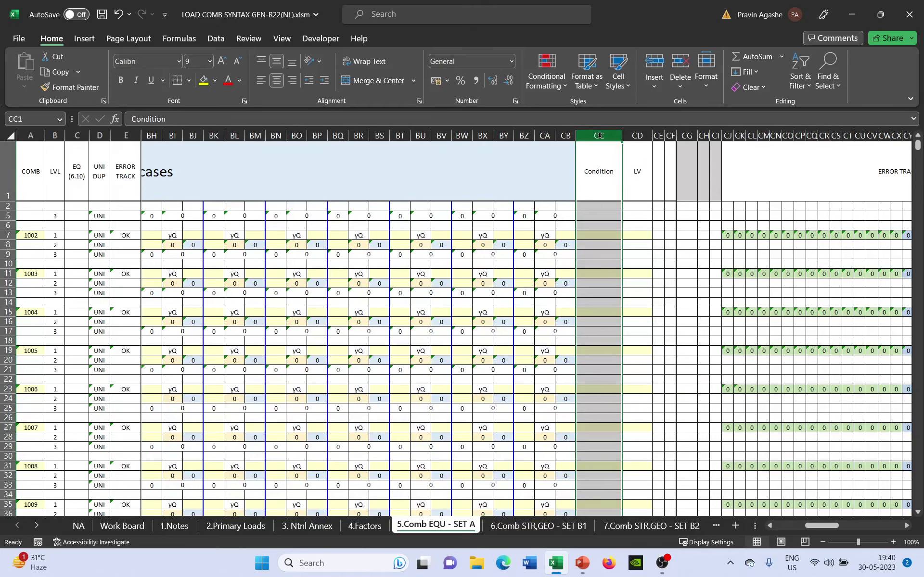
left_click(626, 136)
left_click(602, 136)
left_click(602, 236)
left_click_drag(602, 236, 635, 234)
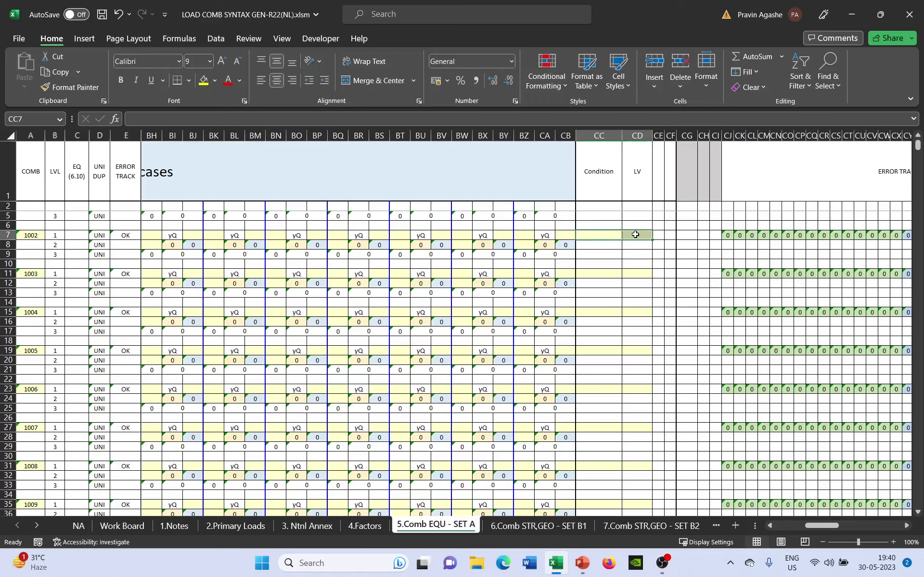
left_click(624, 274)
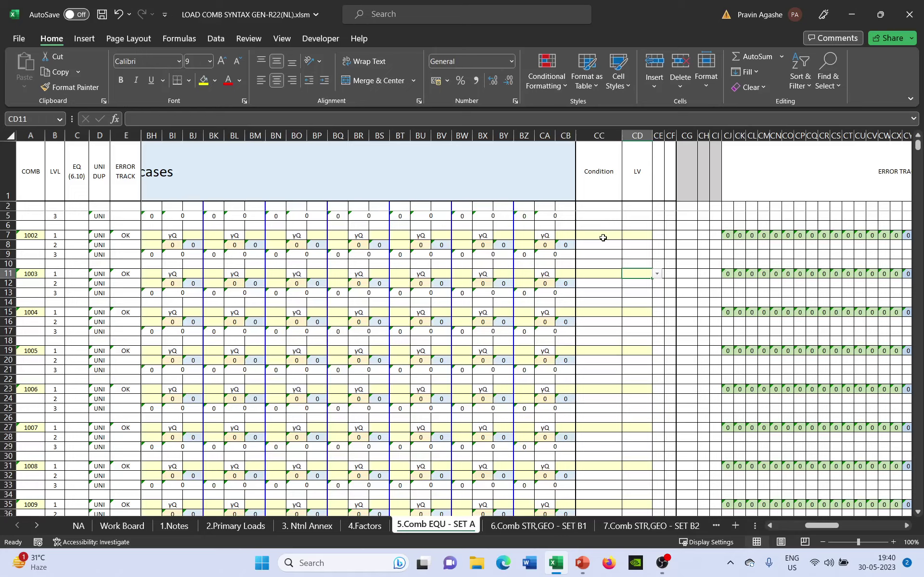
Enter Maintain as the condition of combination 1002 in CC7.
left_click(601, 236)
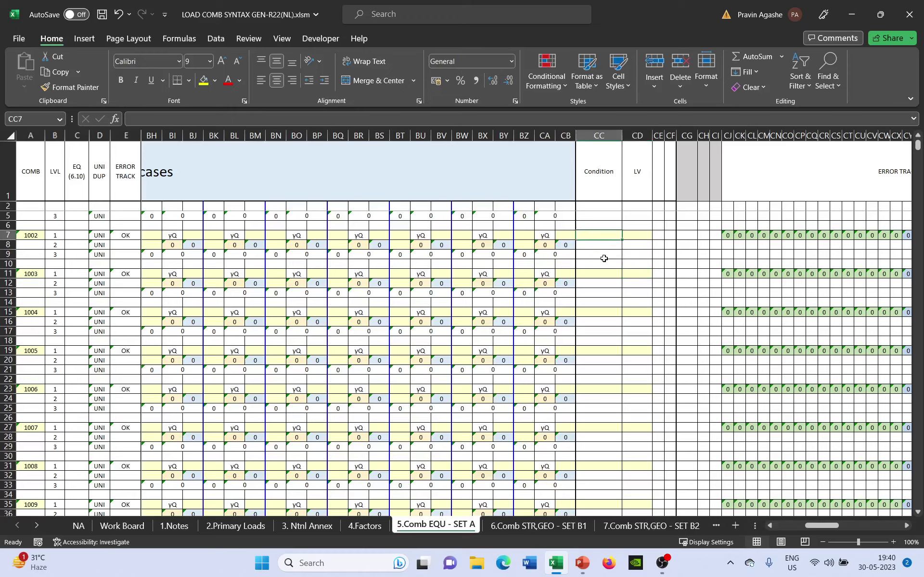
type("Ma")
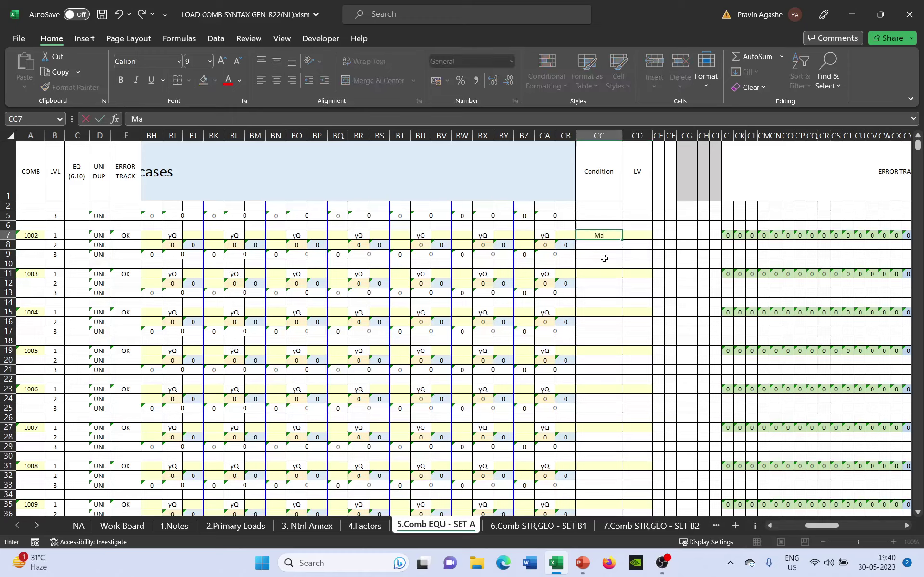
type("intain")
key("Return")
Enter Operation as the condition of combination 1003 in CC11.
key("Down")
key("Down")
key("Down")
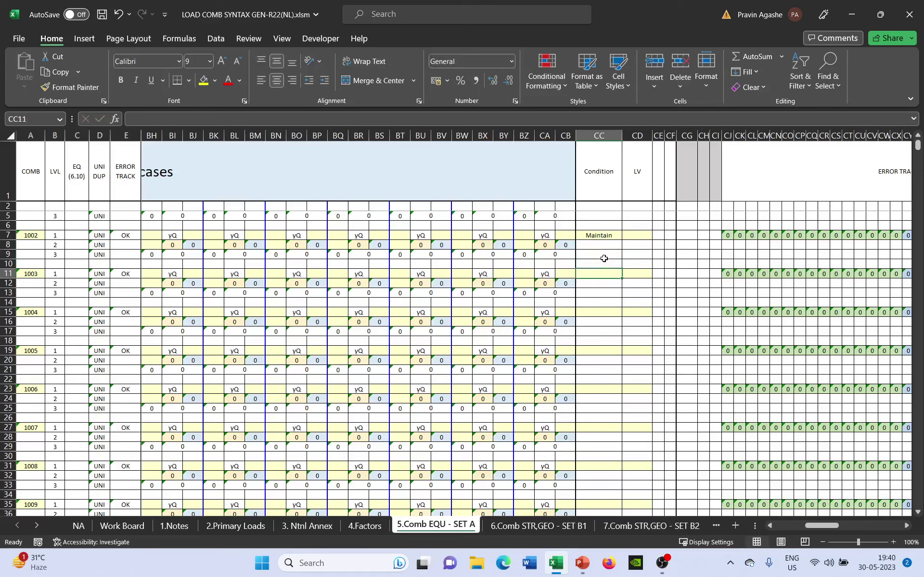
type("Opera")
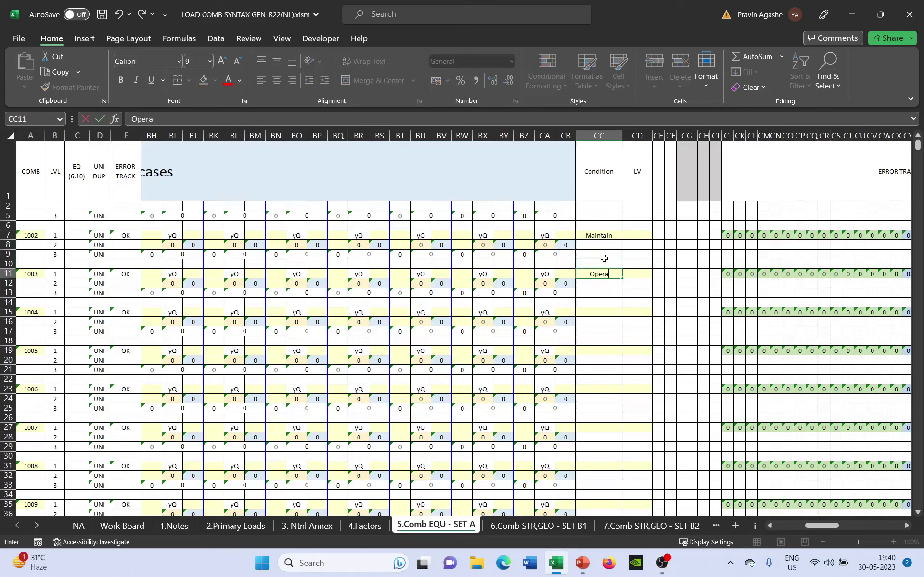
type("tion")
key("Return")
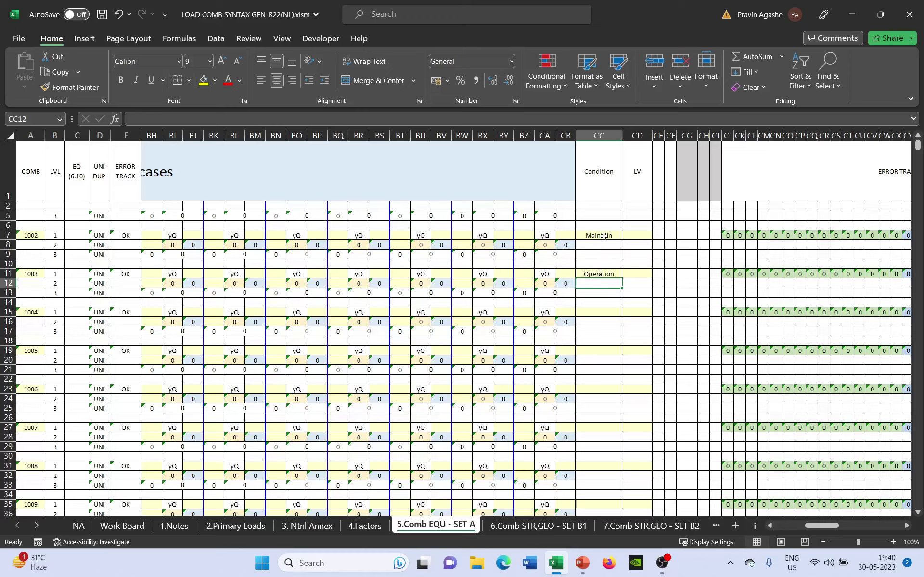
Look through the load case choices offered in the LV cell CD7 of combination 1002.
left_click(632, 238)
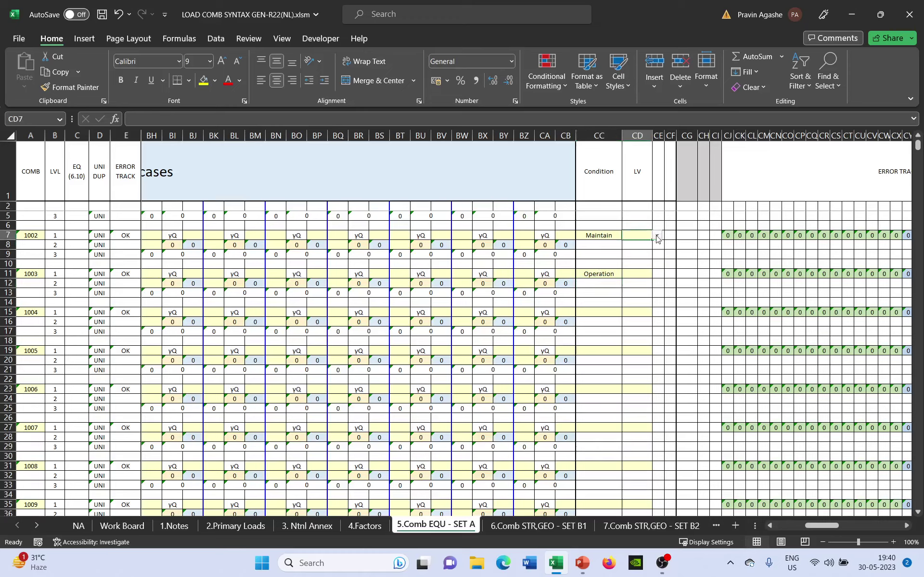
left_click(657, 236)
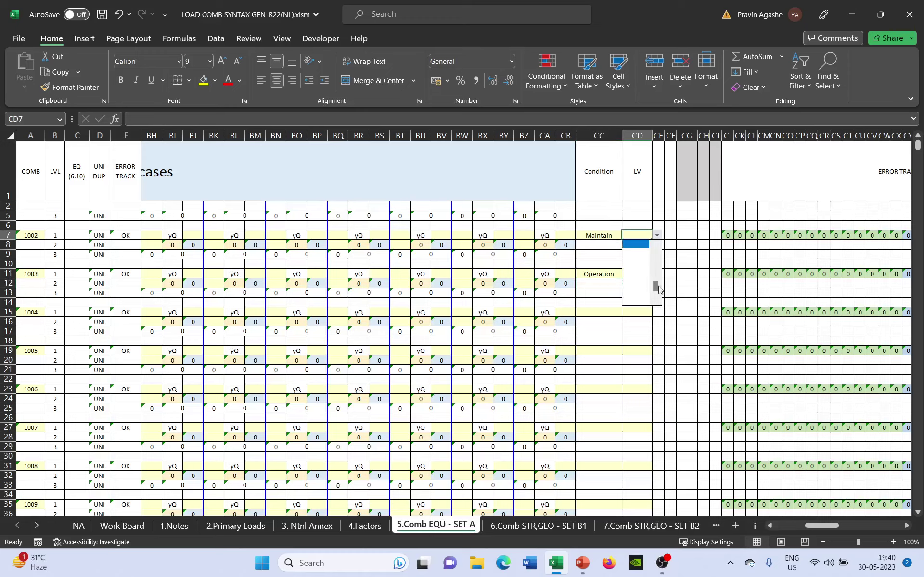
left_click_drag(658, 288, 657, 260)
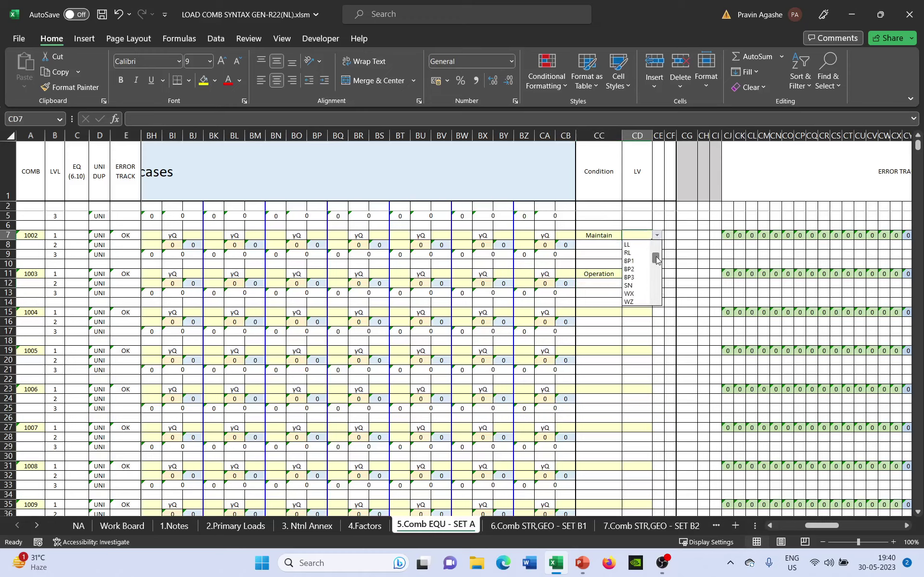
left_click(633, 246)
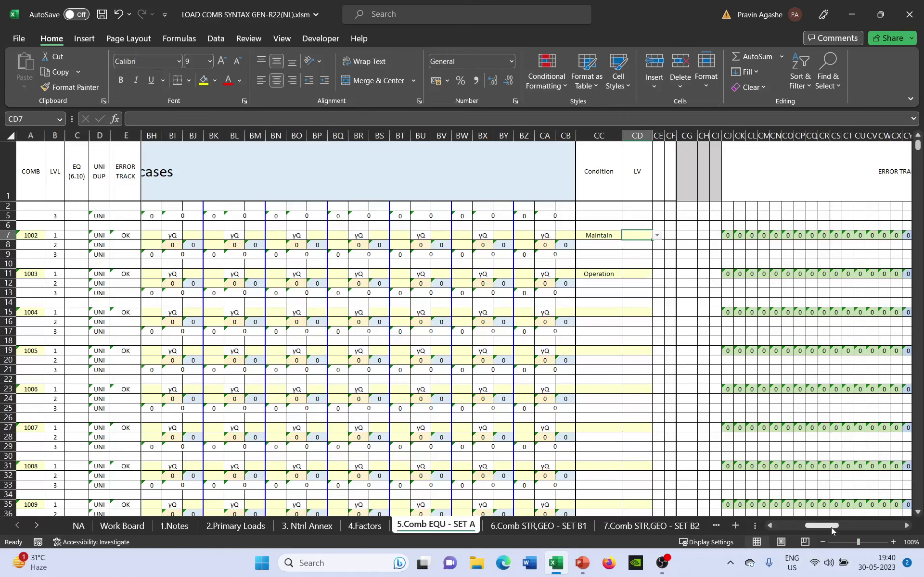
Review the wind load cases and factors of combinations 1001 to 1008 in the variable load section.
left_click_drag(830, 526, 800, 528)
scroll(736, 347, "up", 2)
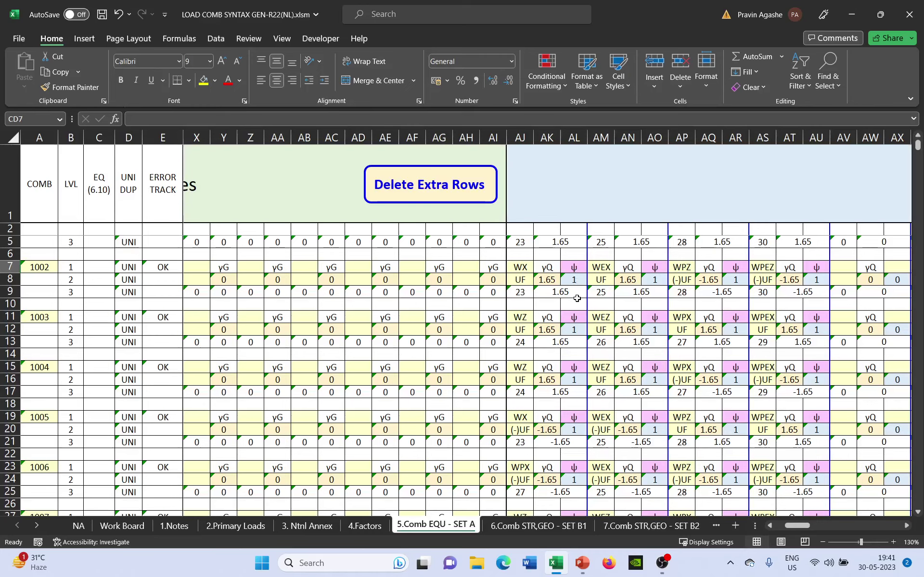
scroll(576, 299, "down", 2)
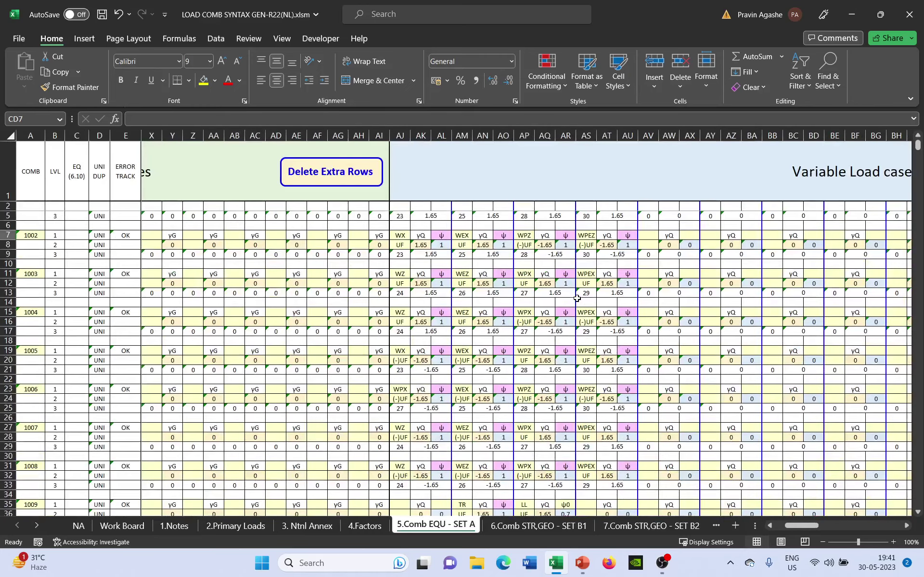
scroll(577, 298, "down", 1)
scroll(577, 298, "up", 1)
scroll(579, 303, "up", 1)
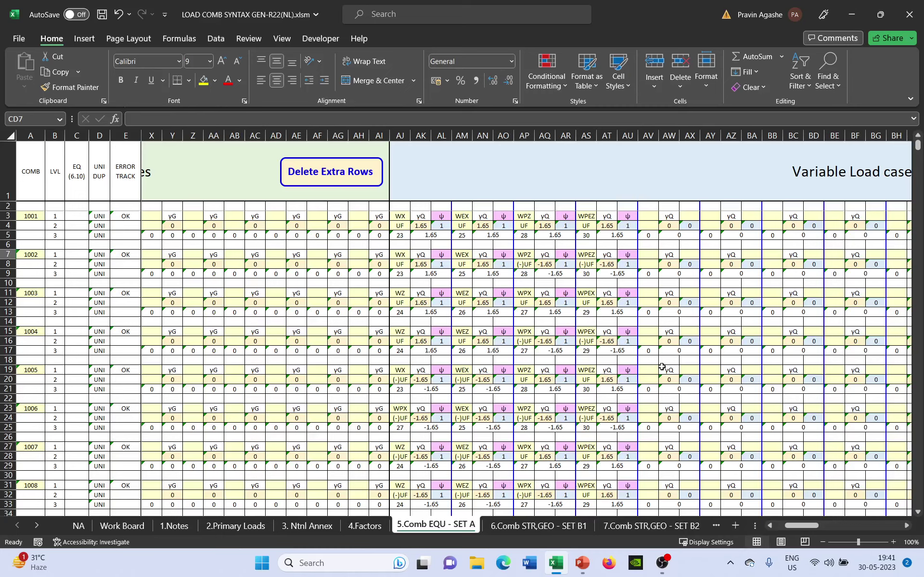
Examine the Condition and LV columns again and the Error Tracker columns CJ to DM beyond them.
left_click_drag(804, 526, 824, 525)
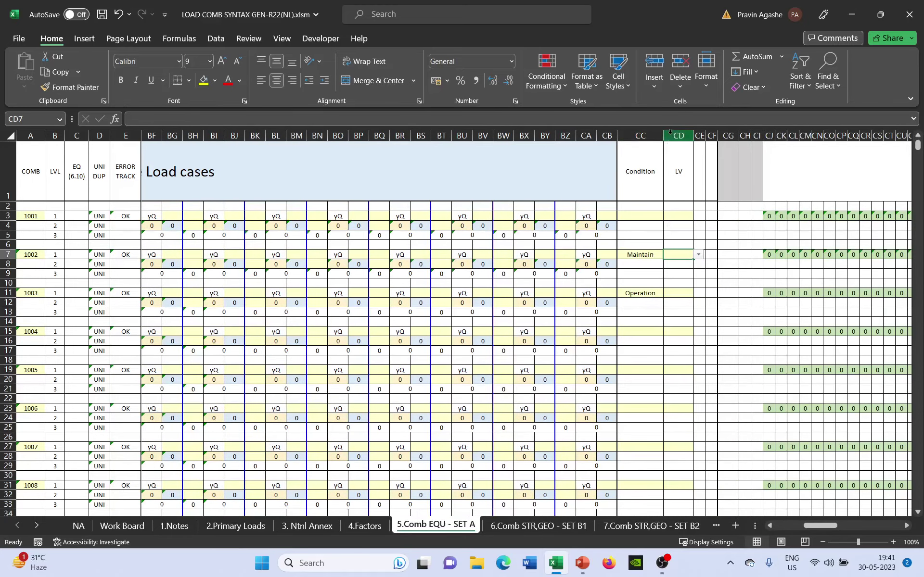
left_click(660, 359)
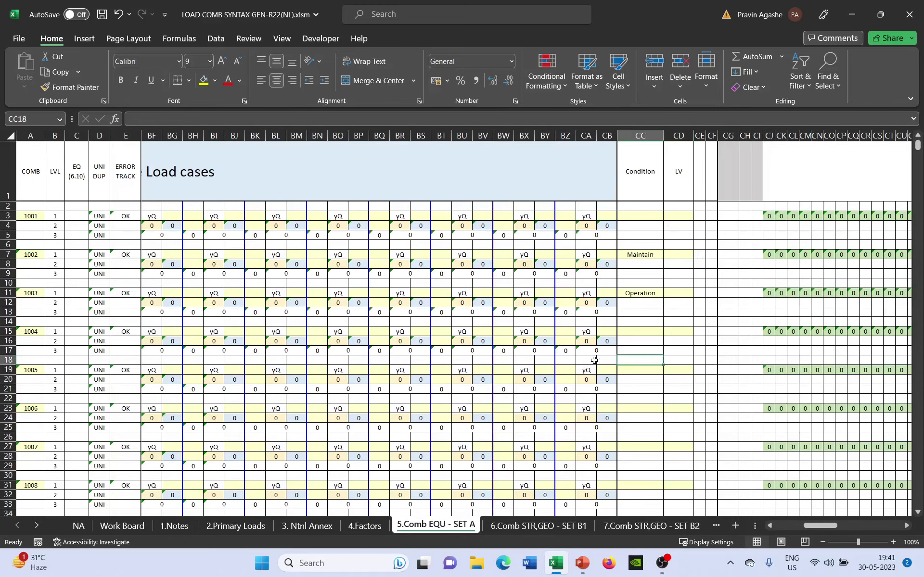
scroll(594, 360, "down", 1)
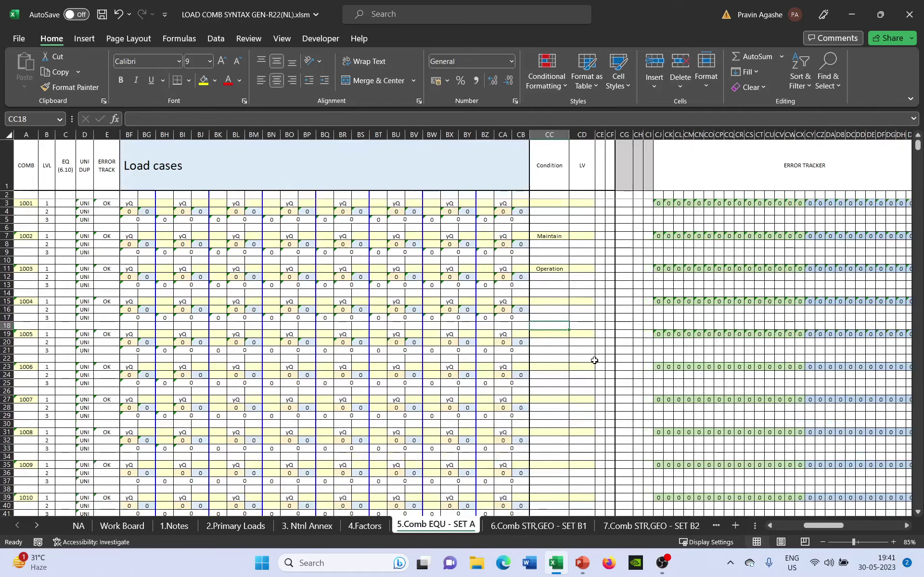
left_click_drag(817, 525, 829, 527)
scroll(630, 383, "up", 2)
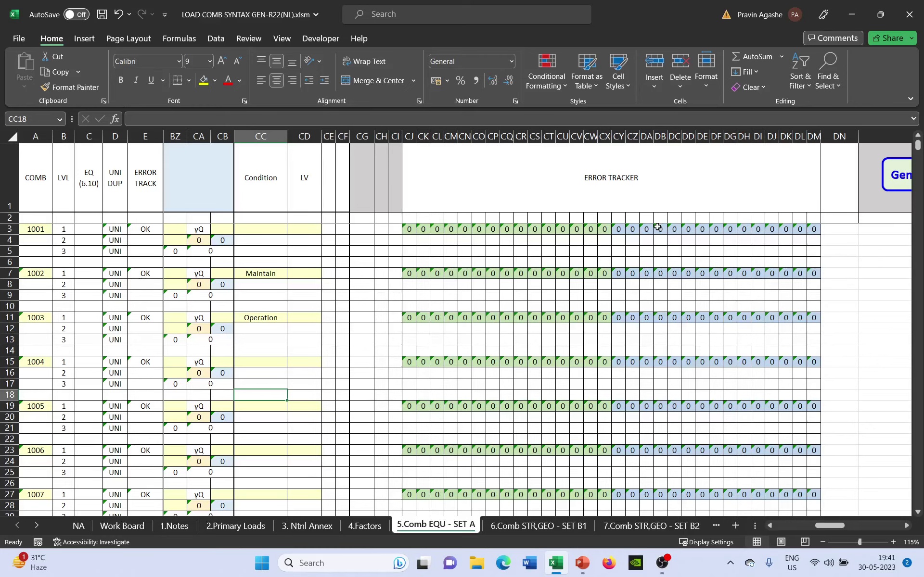
Inspect the Error Tracker columns CJ to DM and the Error Track formula in E3 that evaluates them for combination 1001.
scroll(656, 226, "down", 1, "ctrl")
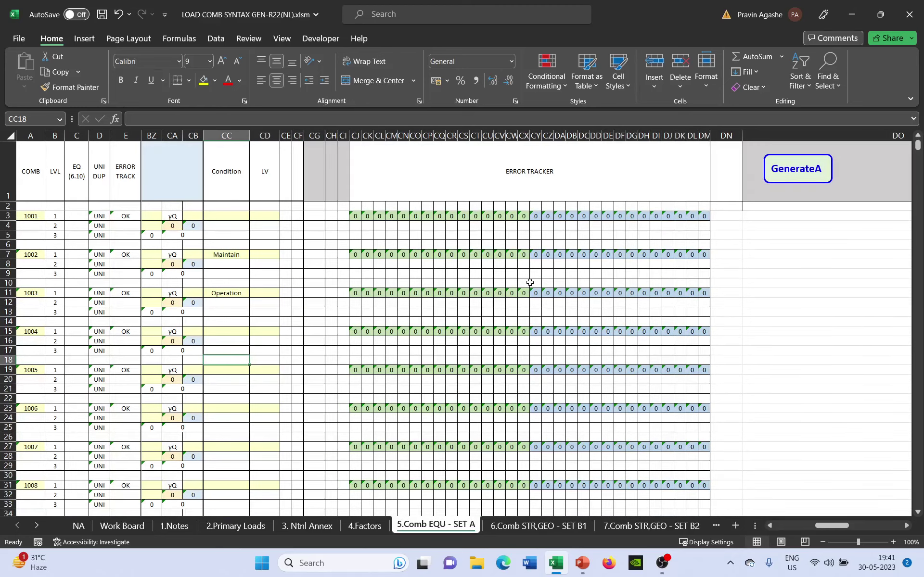
scroll(530, 282, "down", 1, "ctrl")
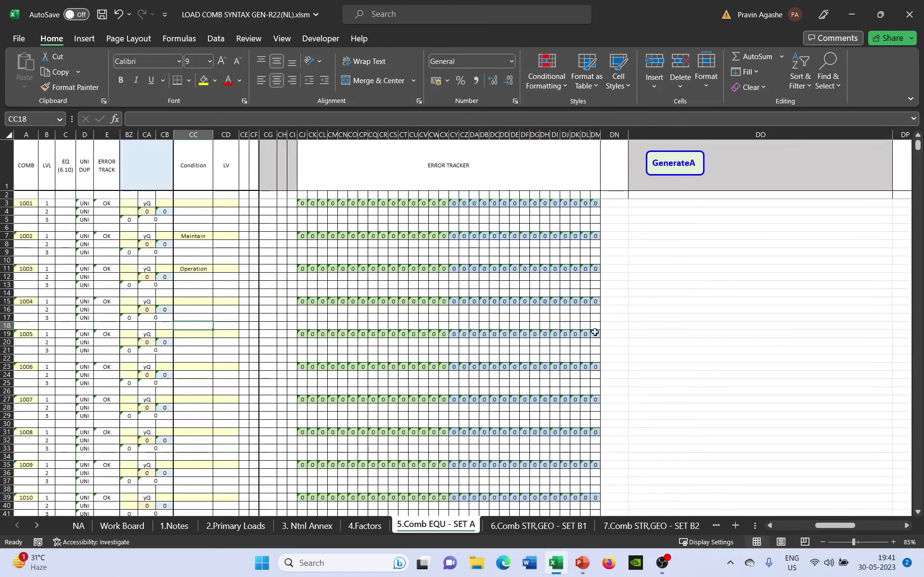
left_click(780, 526)
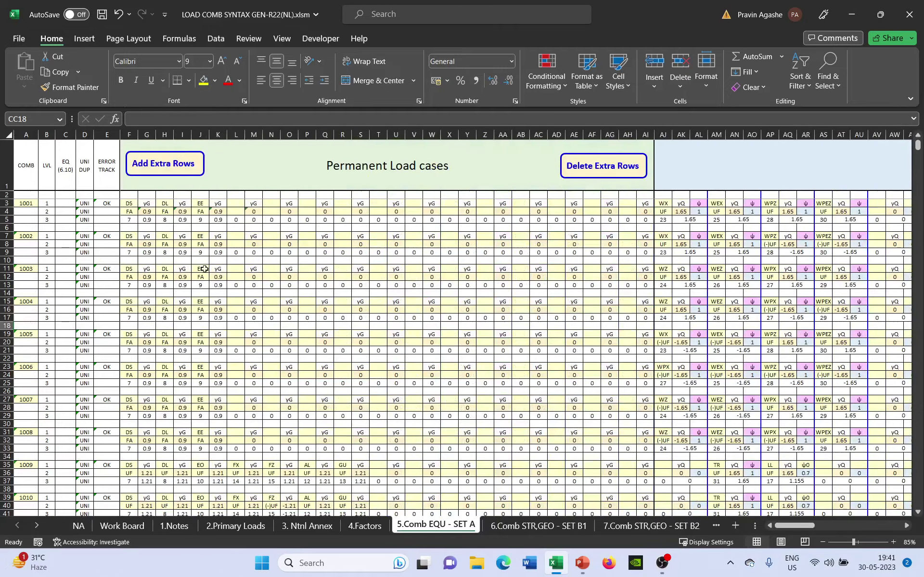
scroll(109, 203, "up", 3, "ctrl")
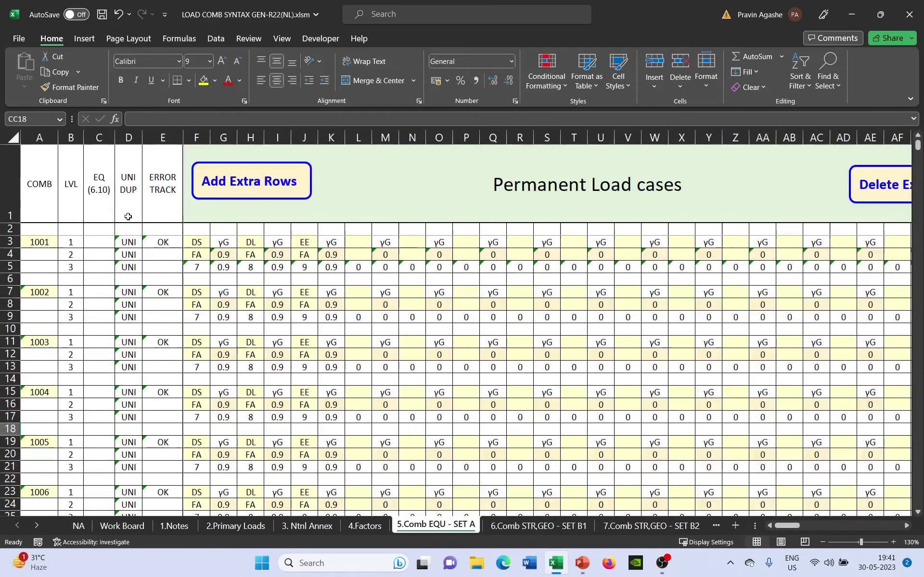
left_click(107, 202)
scroll(202, 272, "down", 2, "ctrl")
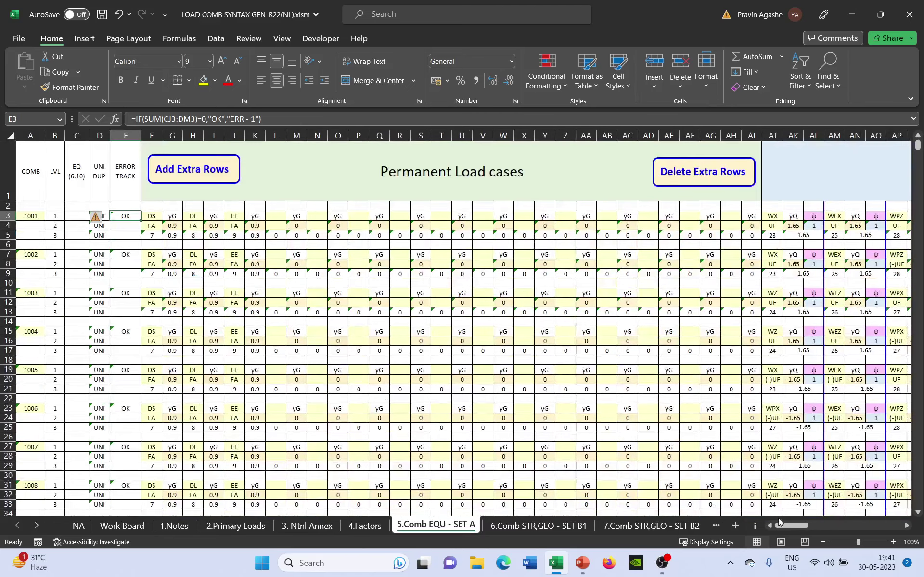
Review the permanent load cases and factors entered for combinations 1001 to 1057, checking their Error Track status.
left_click_drag(787, 525, 850, 526)
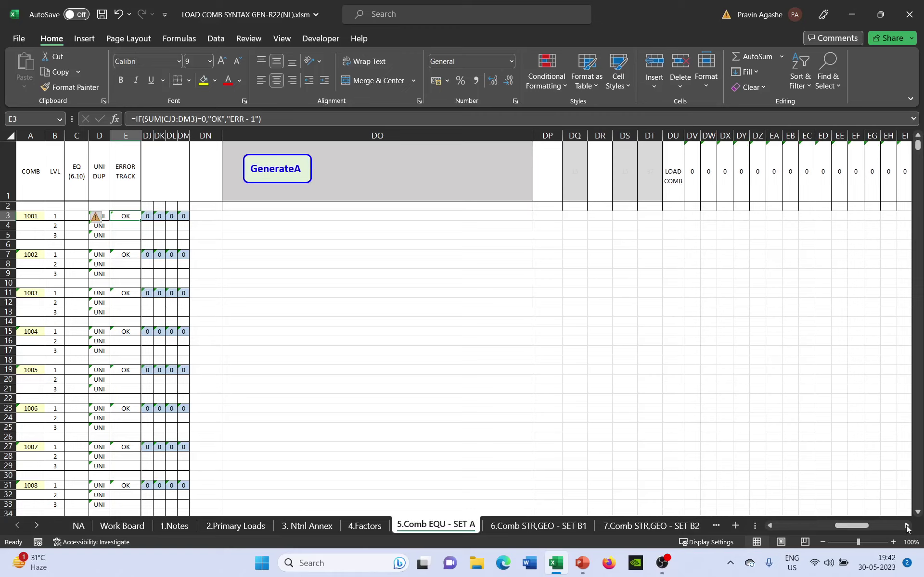
left_click(428, 351)
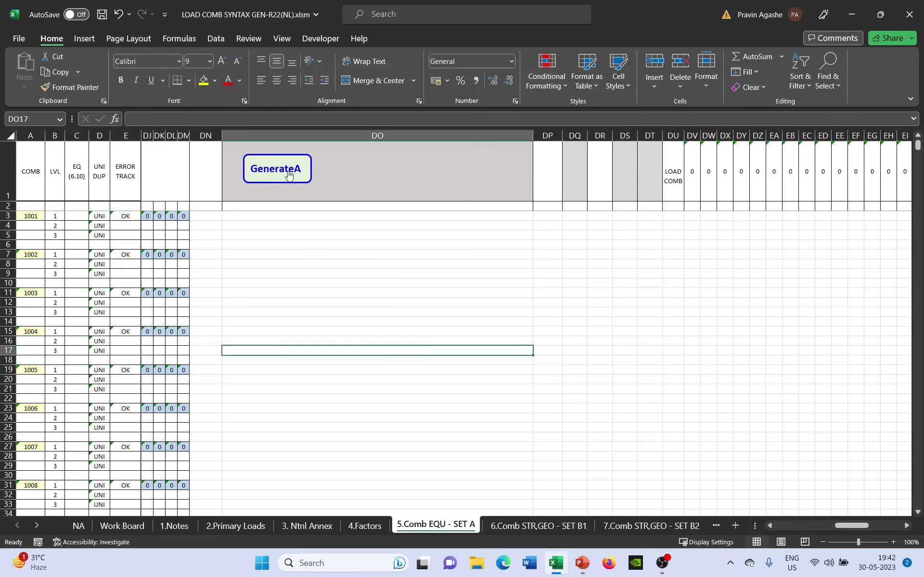
left_click(787, 524)
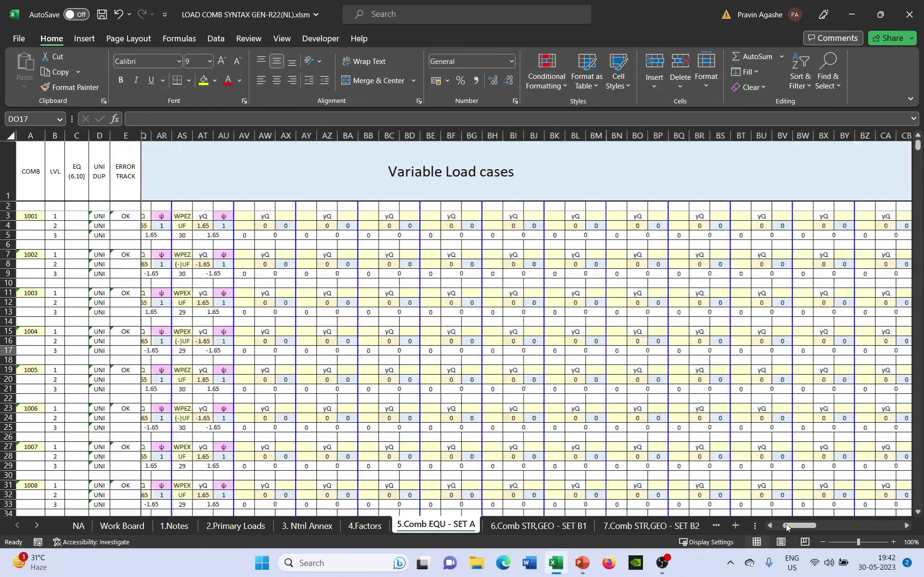
scroll(388, 304, "down", 1)
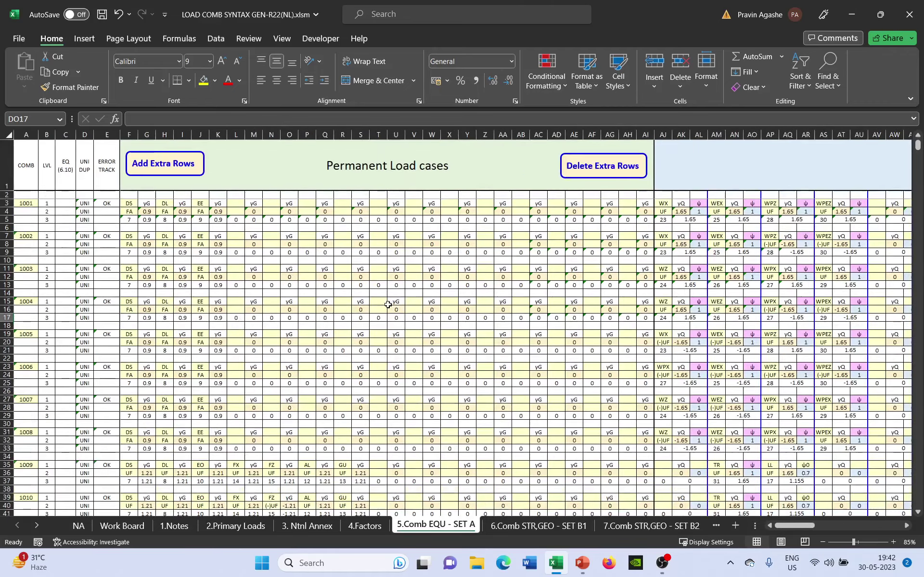
scroll(389, 310, "down", 18)
scroll(390, 316, "down", 20)
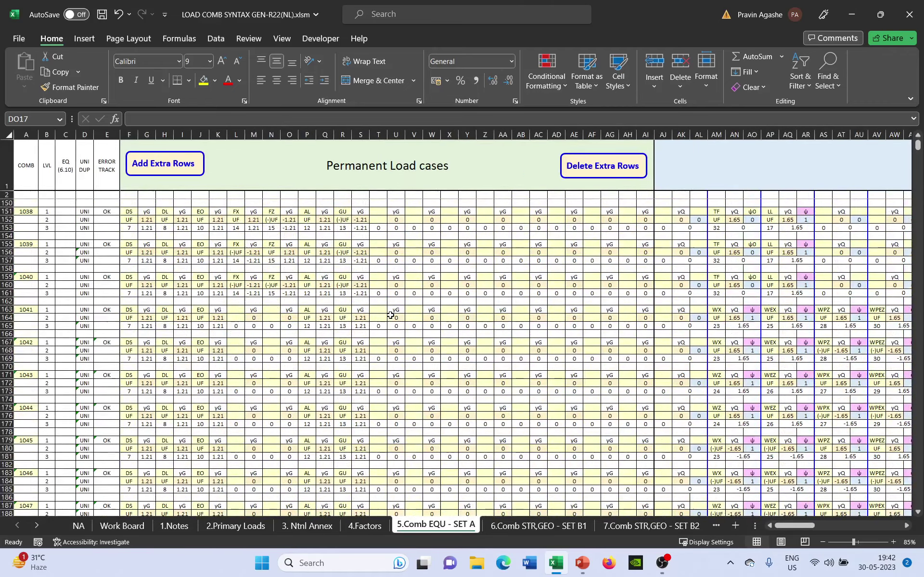
scroll(442, 346, "up", 1)
scroll(620, 428, "down", 16)
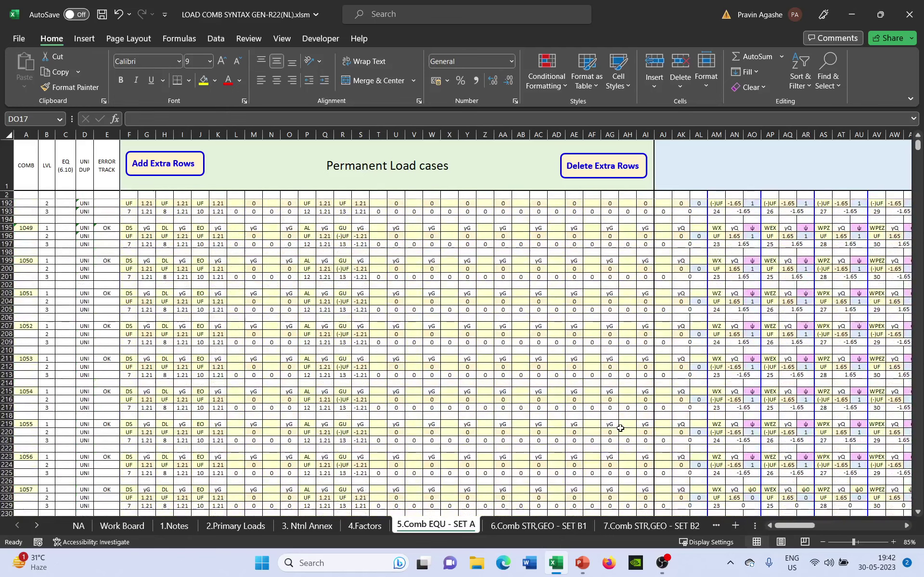
Examine the empty output column DO and the load combination table starting at column DU, beginning with combination 1001.
left_click_drag(790, 526, 844, 524)
left_click(500, 317)
scroll(501, 317, "up", 1)
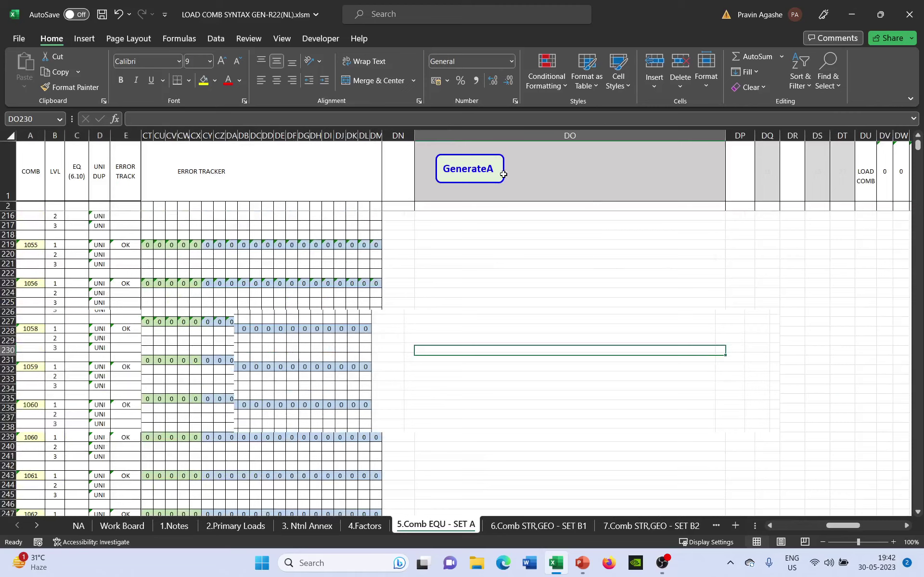
left_click(907, 526)
left_click(907, 525)
left_click(907, 526)
left_click(907, 526)
left_click(907, 526)
left_click(907, 525)
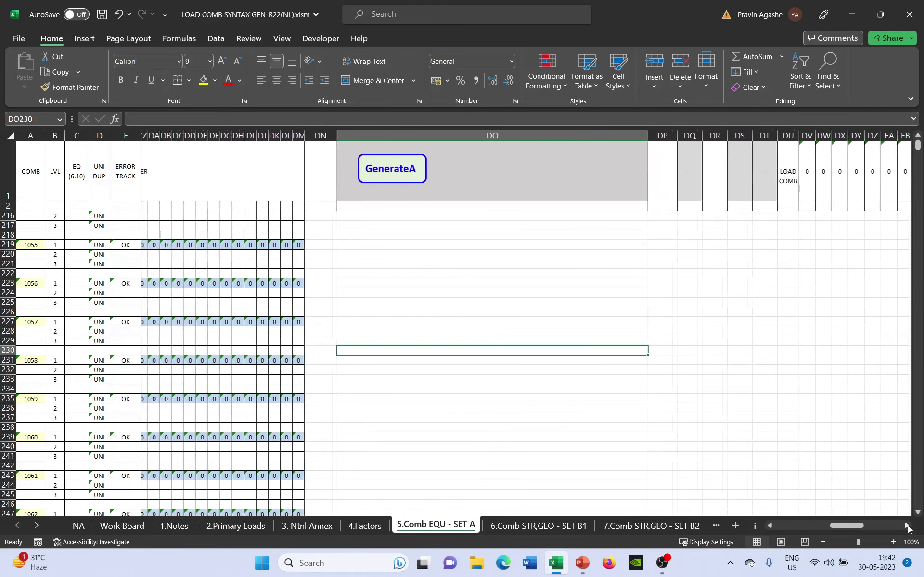
left_click(907, 526)
left_click(907, 526)
left_click(907, 526)
left_click(906, 526)
left_click(907, 526)
left_click(907, 526)
left_click(907, 526)
left_click(907, 526)
left_click(907, 526)
left_click(906, 525)
left_click(600, 322)
scroll(599, 322, "up", 20)
left_click_drag(918, 145, 918, 135)
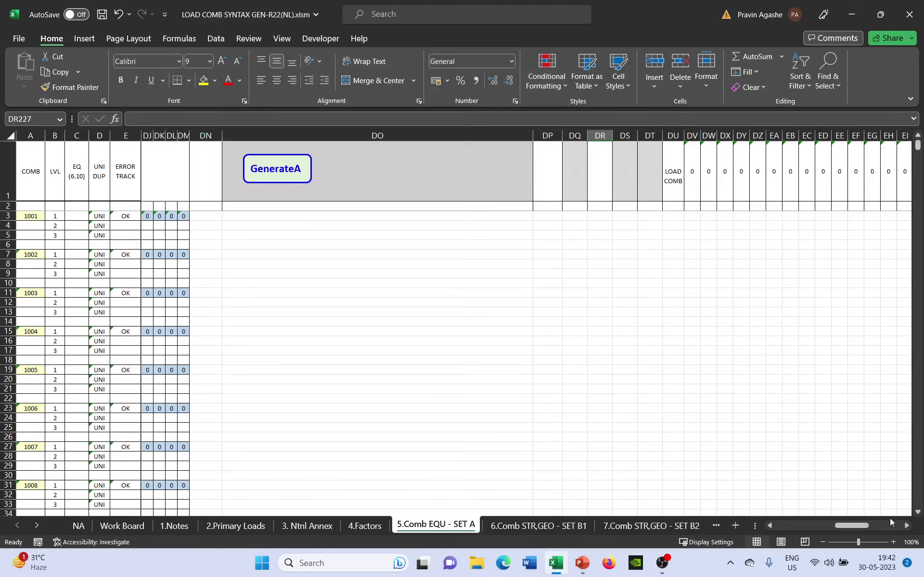
left_click(907, 526)
left_click(907, 526)
left_click(907, 526)
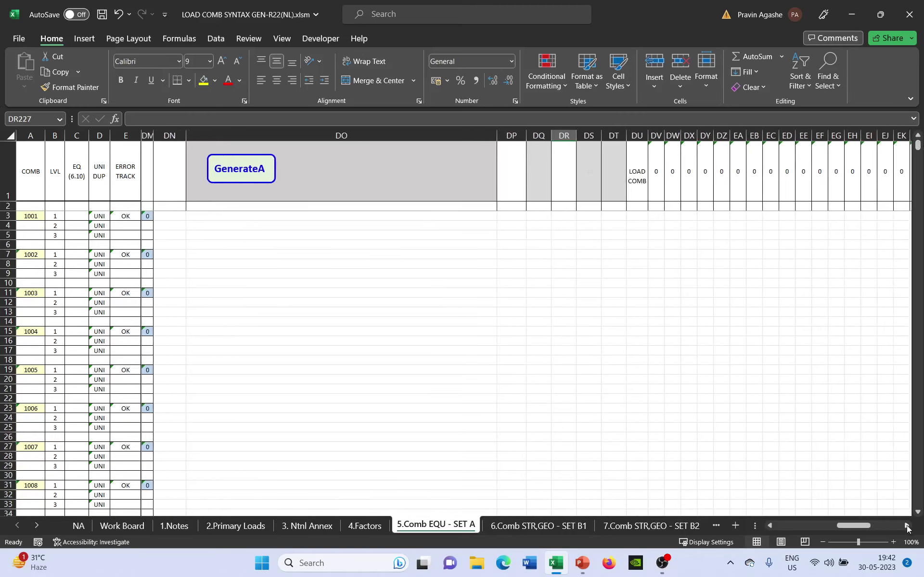
left_click(906, 526)
left_click(907, 526)
left_click(644, 283)
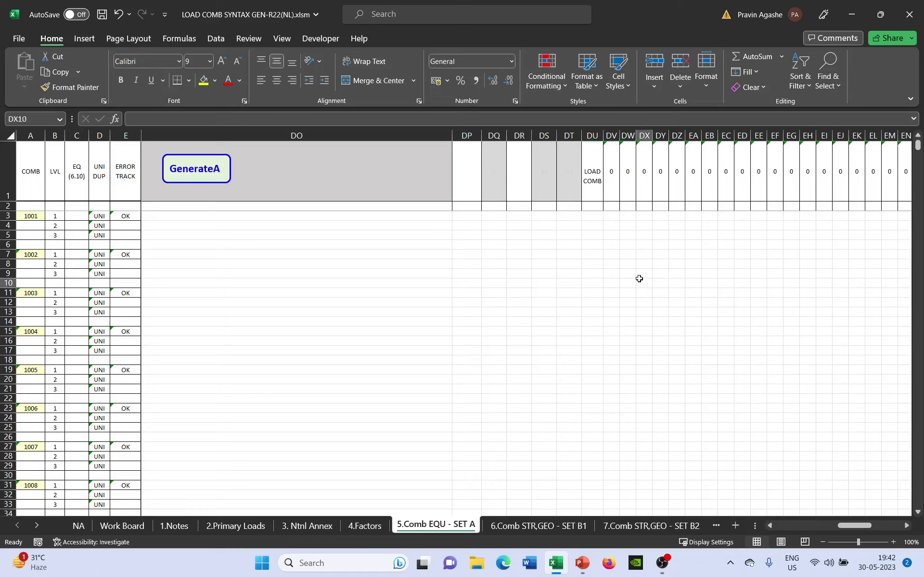
Highlight where the output goes: cells DO3 to DO28 for the syntax and the table area from DU3 across the load case columns.
left_click(211, 173)
left_click_drag(235, 219, 268, 466)
left_click_drag(244, 216, 282, 458)
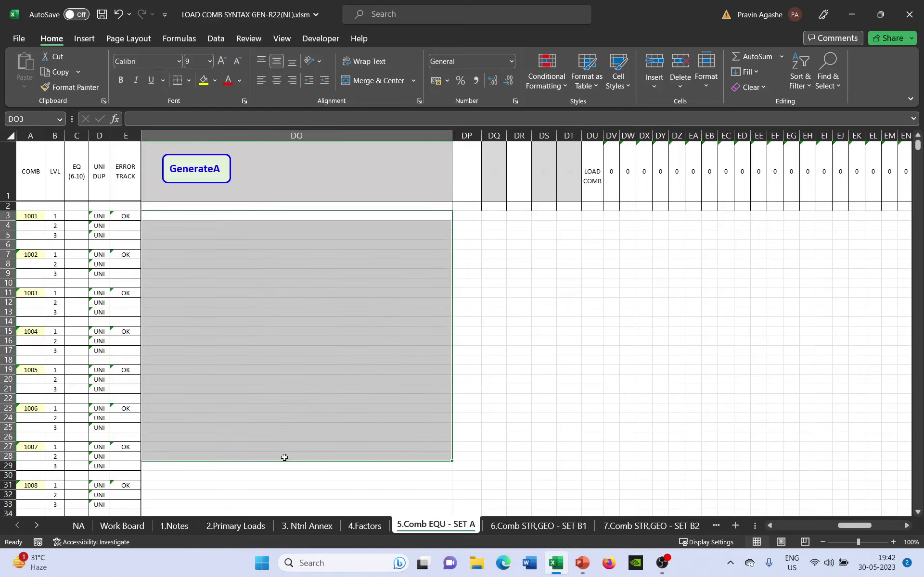
left_click(663, 283)
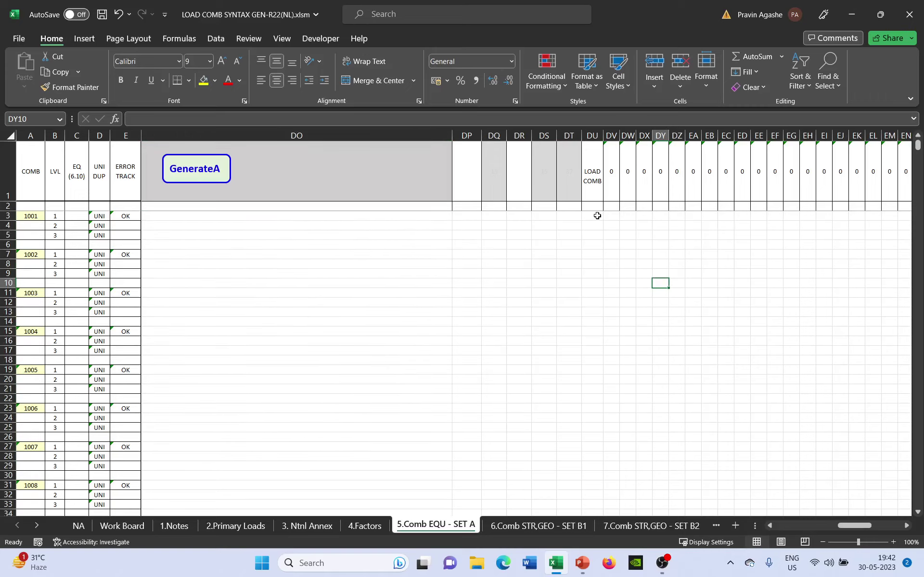
left_click_drag(597, 216, 903, 291)
left_click(654, 240)
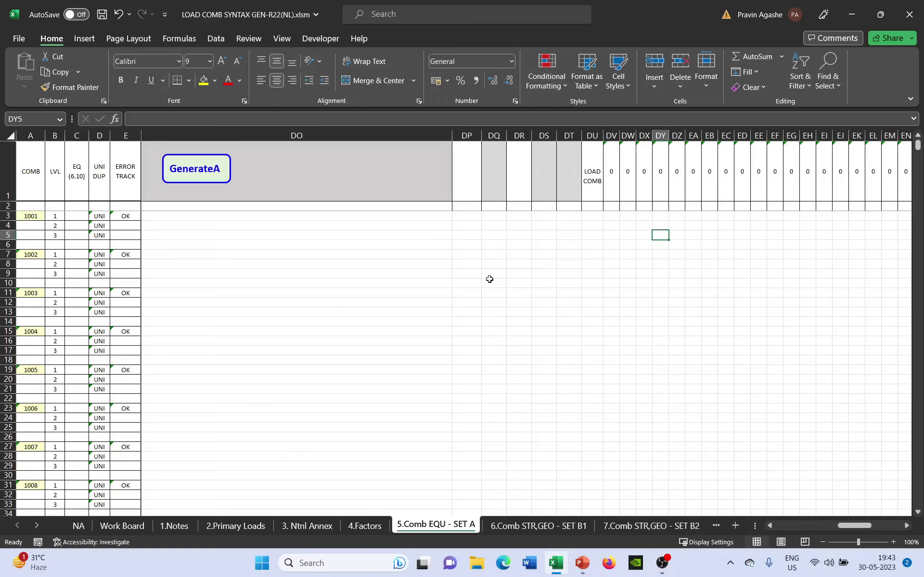
Run GenerateA to produce the load combination syntax, agreeing to clear the earlier output.
left_click(356, 291)
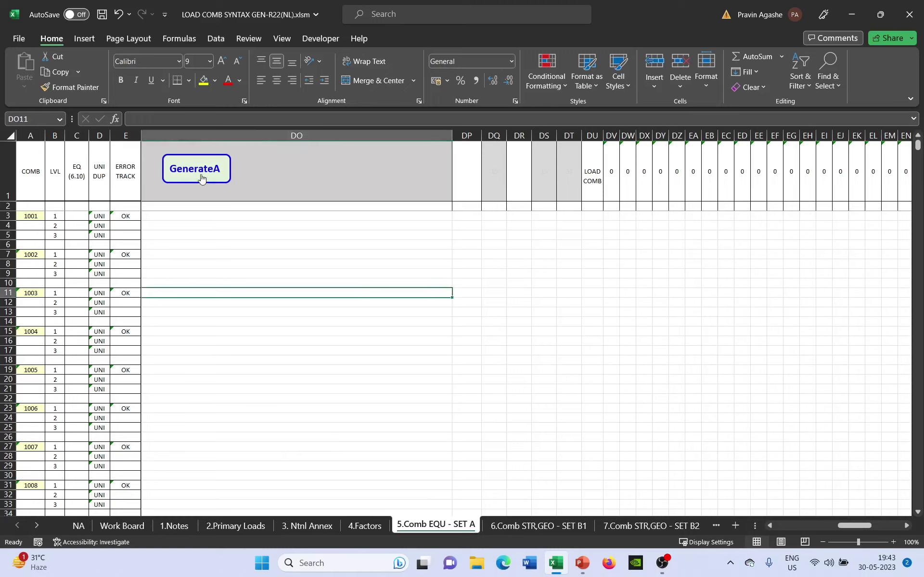
left_click(474, 343)
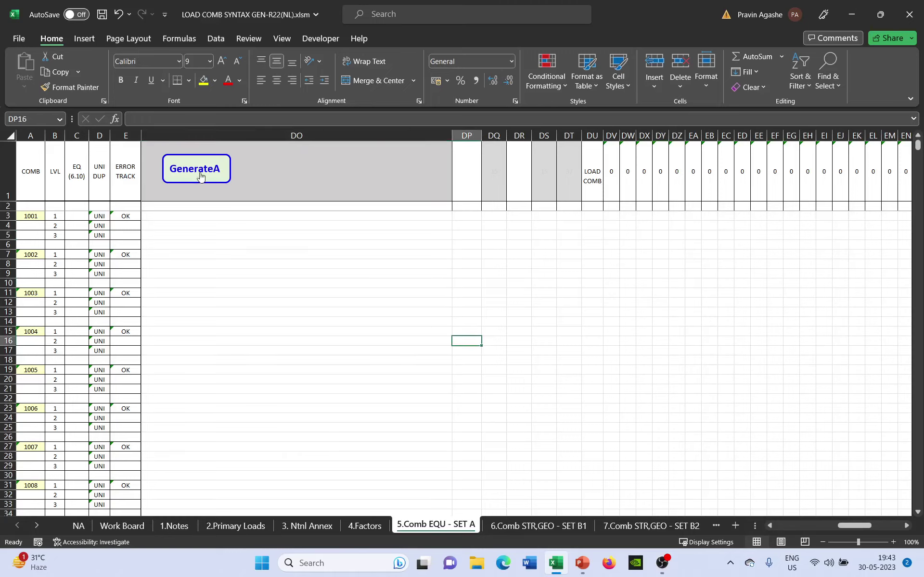
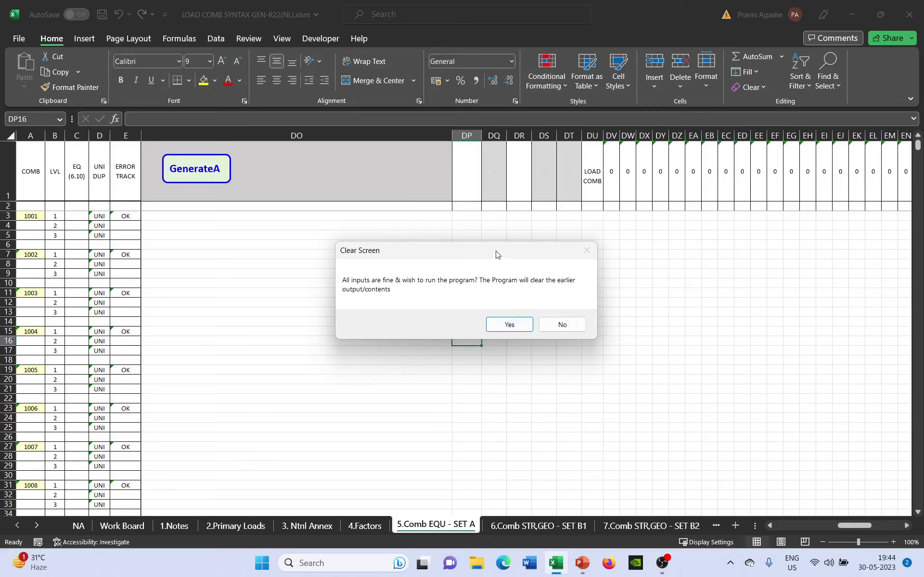
left_click_drag(497, 254, 538, 233)
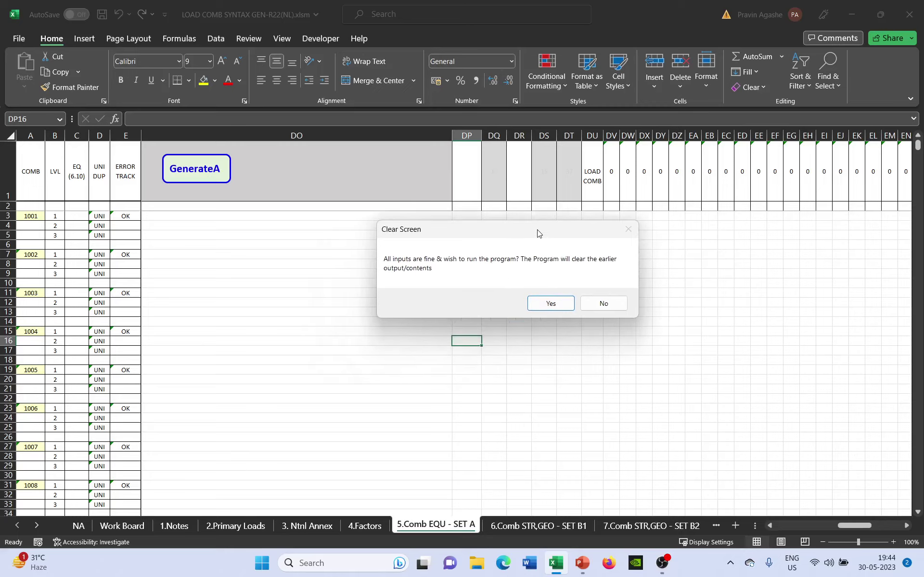
left_click(551, 304)
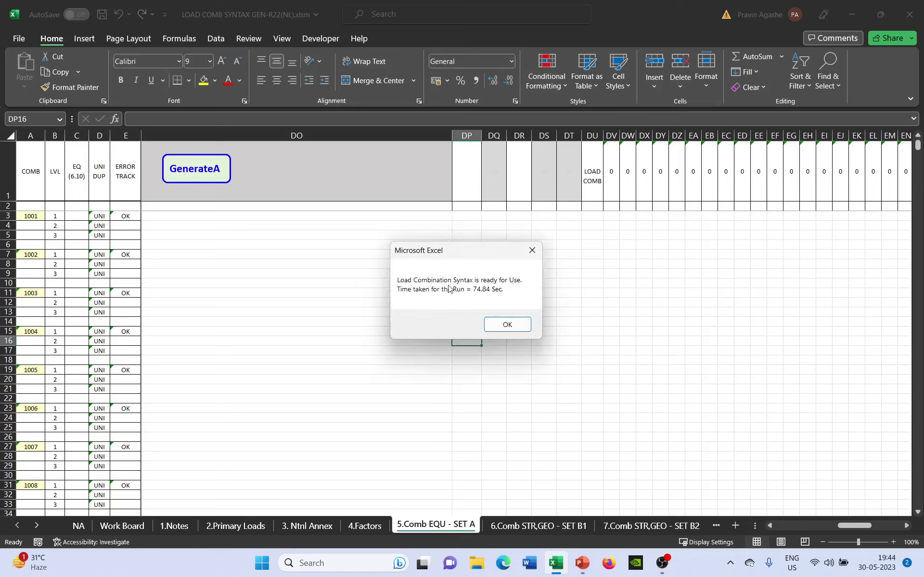
left_click(506, 323)
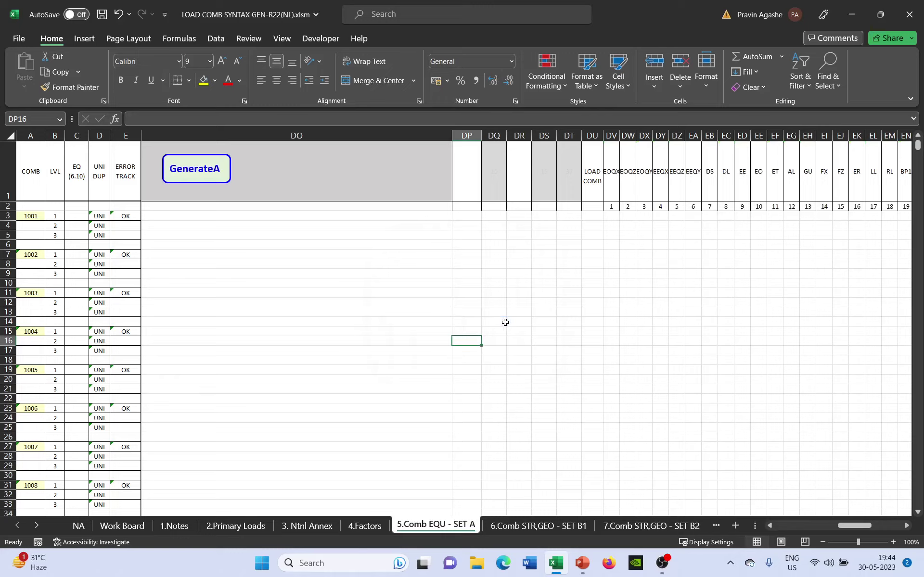
Read through the generated LOAD and REPEAT LOAD syntax in column DO for combinations 1001 to 1018.
scroll(339, 337, "up", 1)
scroll(338, 337, "up", 2)
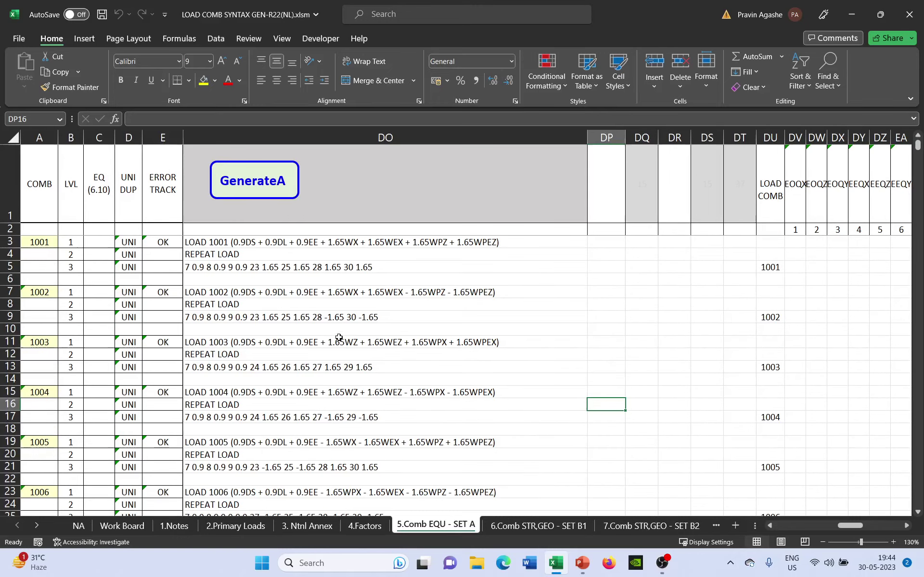
left_click(830, 529)
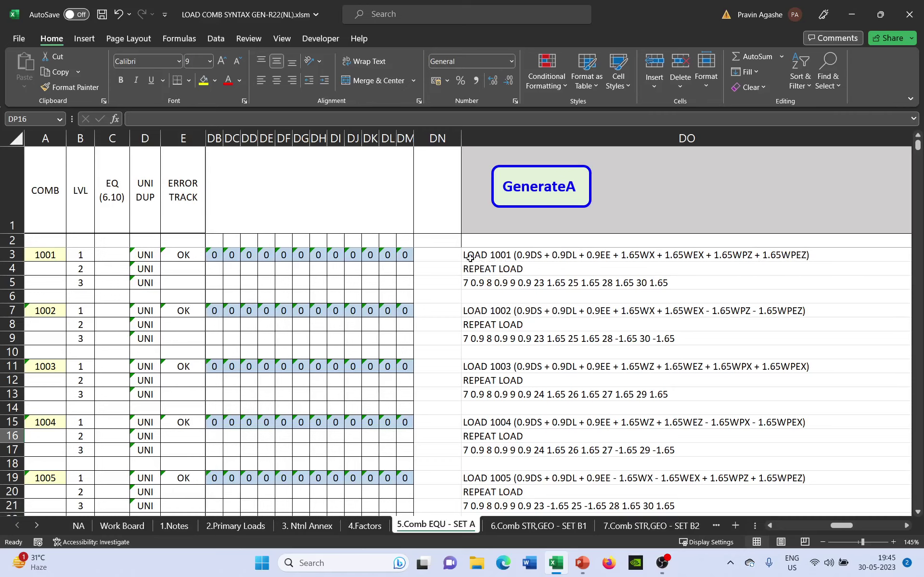
scroll(479, 256, "up", 1)
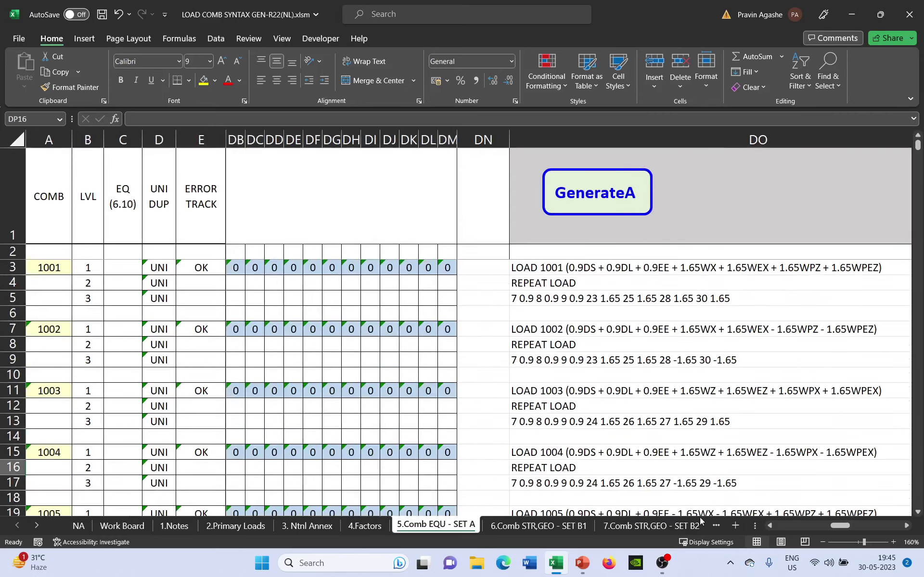
left_click_drag(839, 527, 847, 526)
scroll(428, 435, "down", 6)
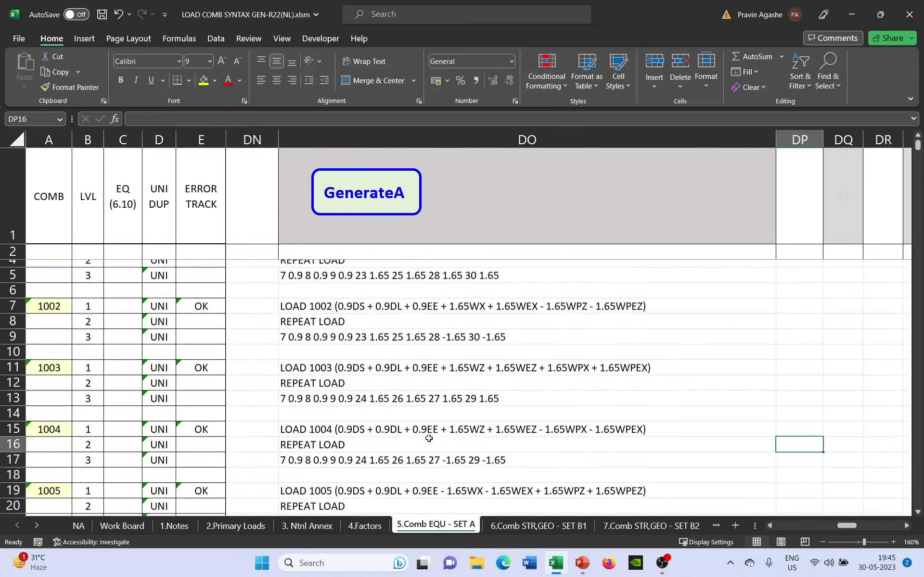
scroll(429, 439, "down", 12)
scroll(629, 481, "up", 1)
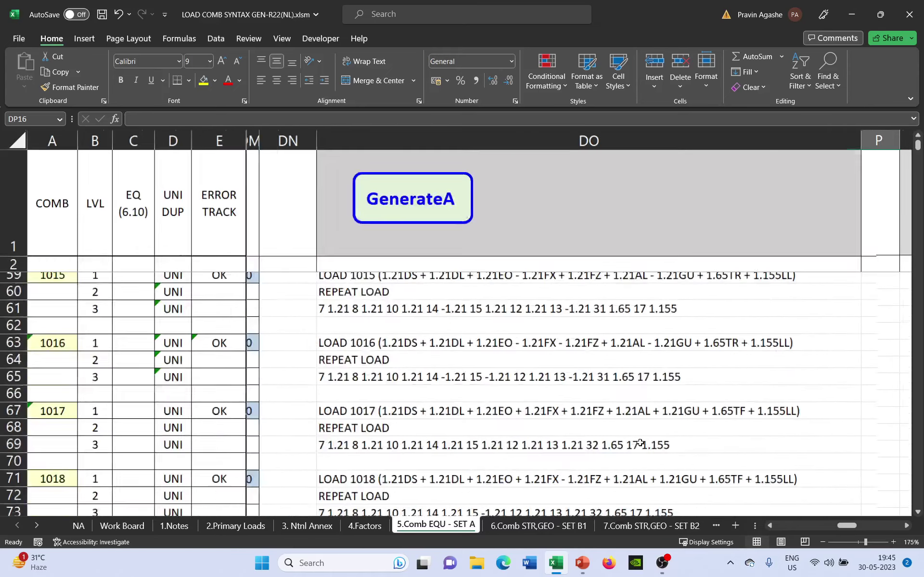
Examine the generated load combination table from column DU to FF, comparing the factors per load case for combinations 1015 to 1022.
left_click_drag(846, 528, 849, 527)
scroll(489, 382, "down", 1)
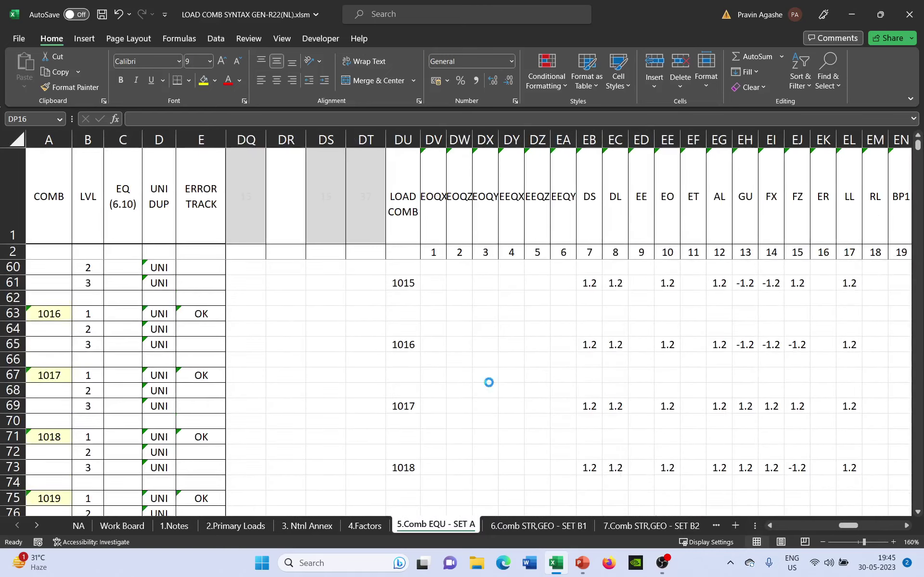
scroll(489, 383, "down", 1)
scroll(489, 383, "down", 1)
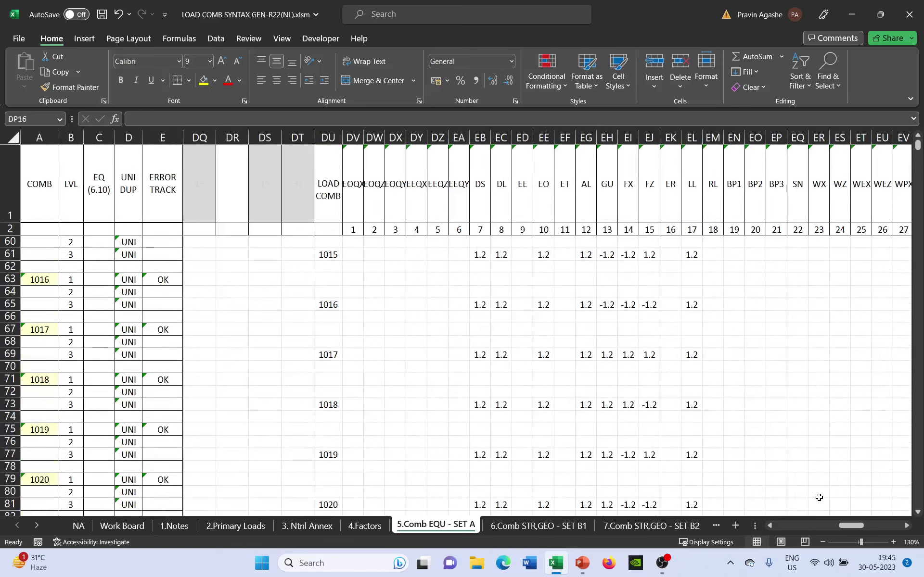
left_click_drag(845, 524, 848, 524)
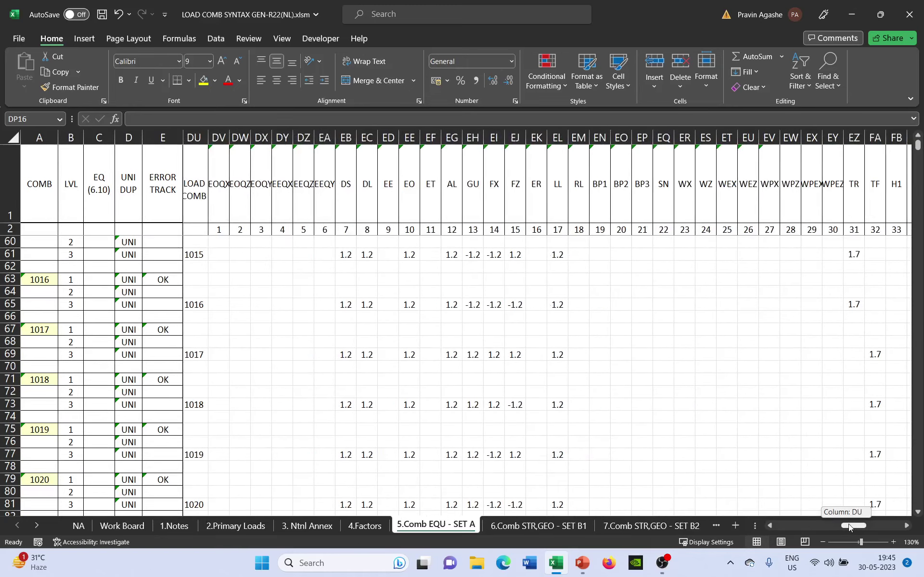
scroll(614, 407, "down", 1, "ctrl")
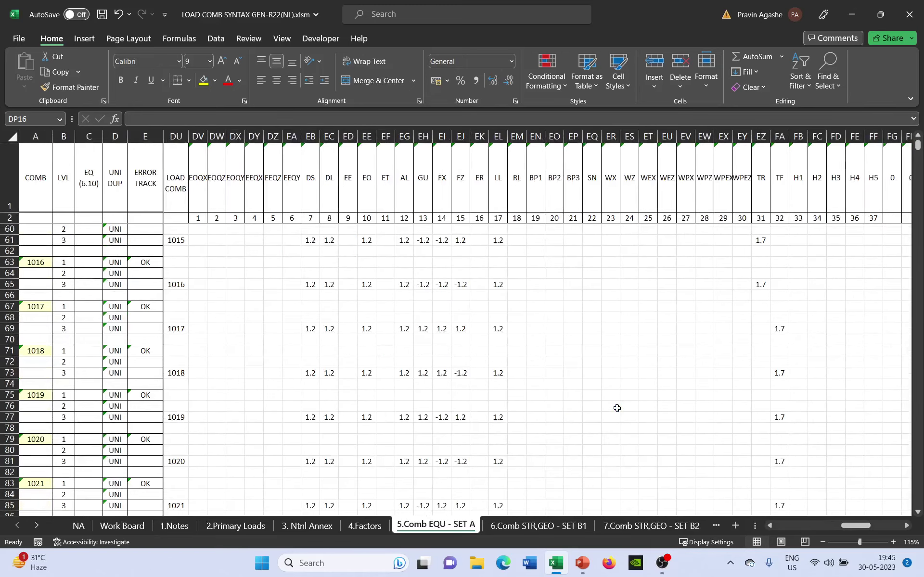
scroll(617, 408, "down", 1, "ctrl")
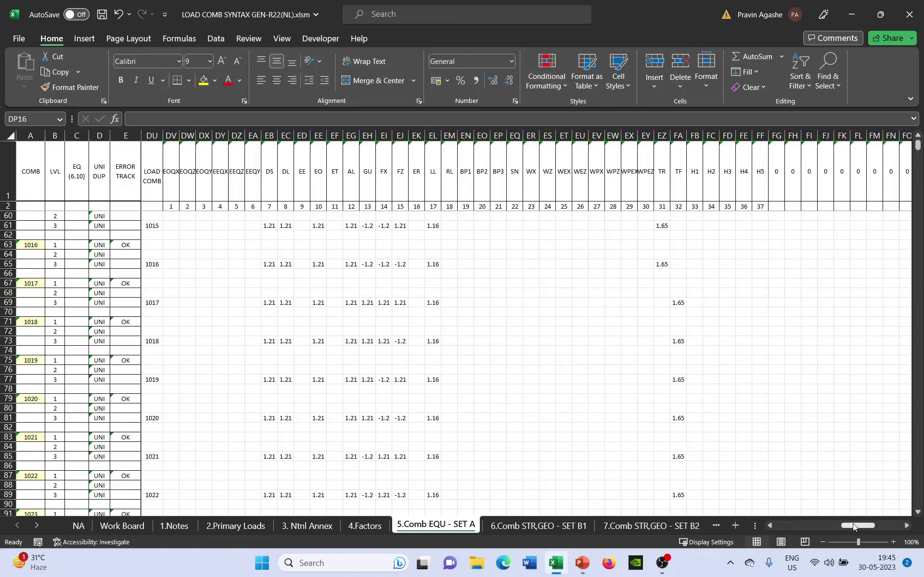
Highlight the factor table from DV1 to FF9 and the combination numbers in DU4 to DU27, and check the rows down to combination 1022.
left_click_drag(853, 524, 850, 526)
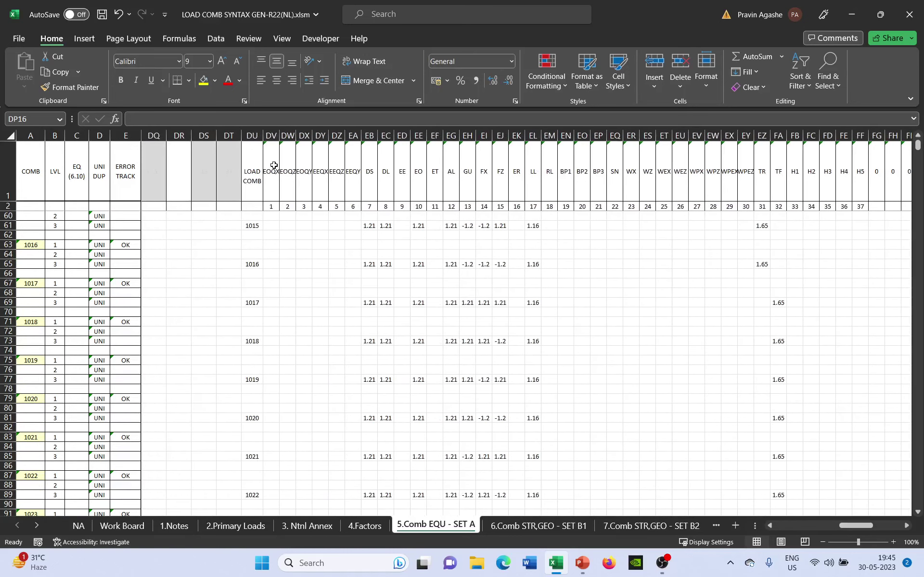
left_click_drag(270, 166, 830, 278)
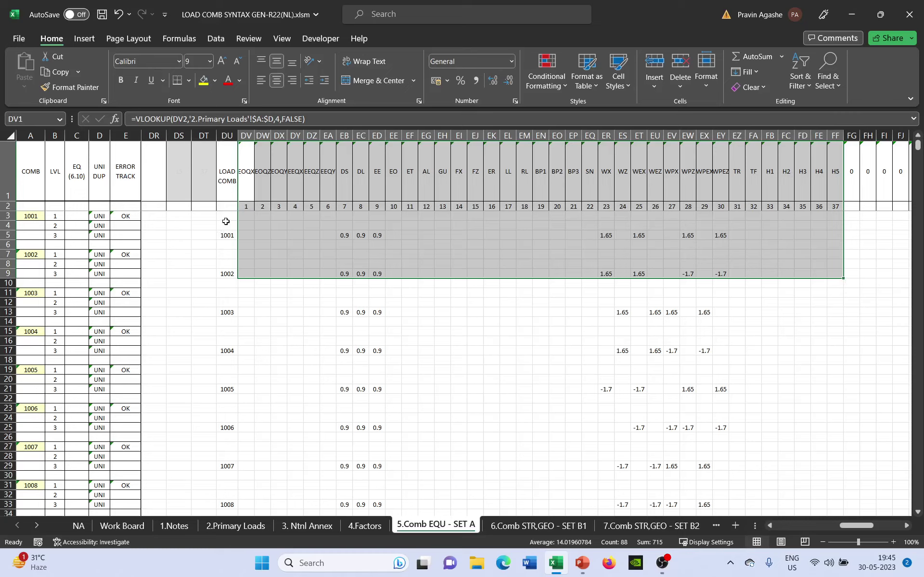
left_click_drag(226, 224, 236, 445)
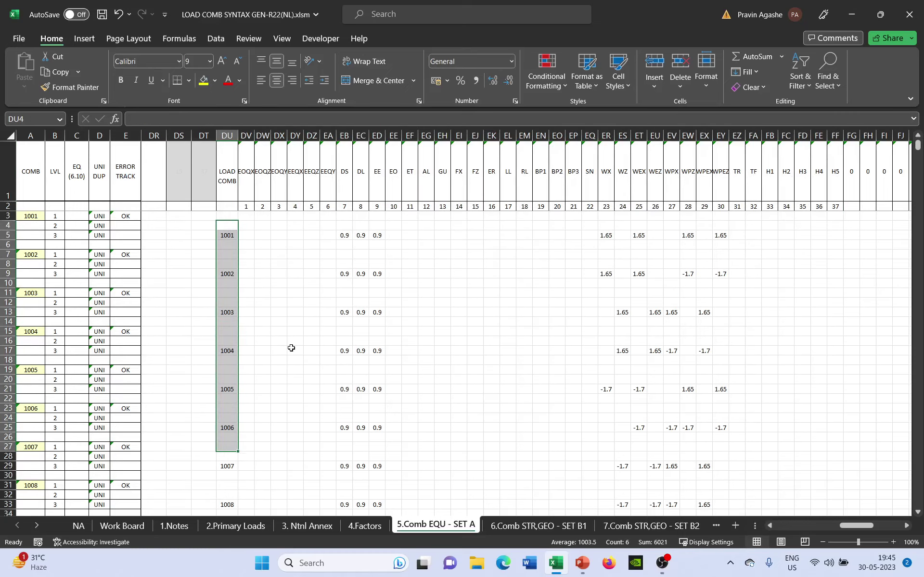
scroll(291, 348, "down", 17)
scroll(510, 360, "down", 2)
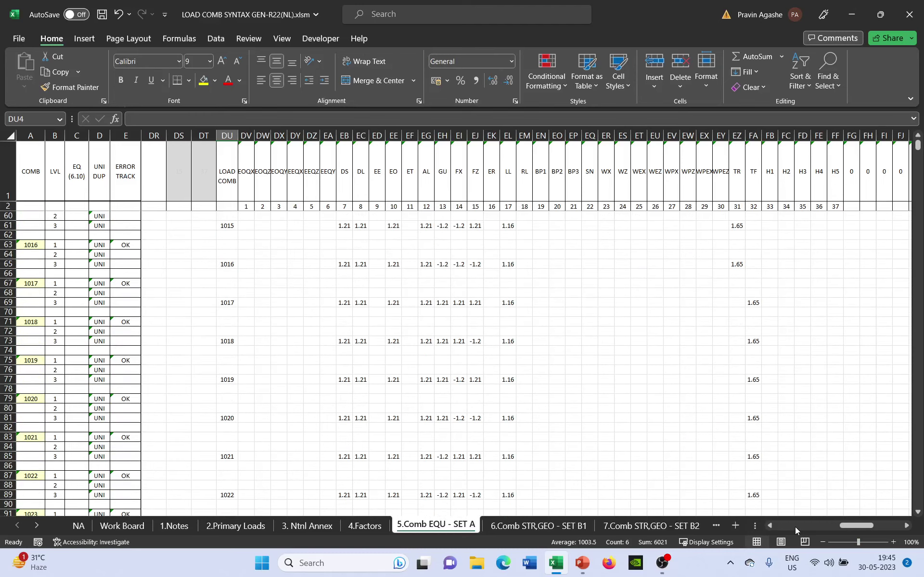
Examine the UNI/DUP column against the permanent load case inputs for combinations 1028 to 1044, selecting cell D133 to inspect its duplicate check formula.
left_click_drag(859, 524, 783, 527)
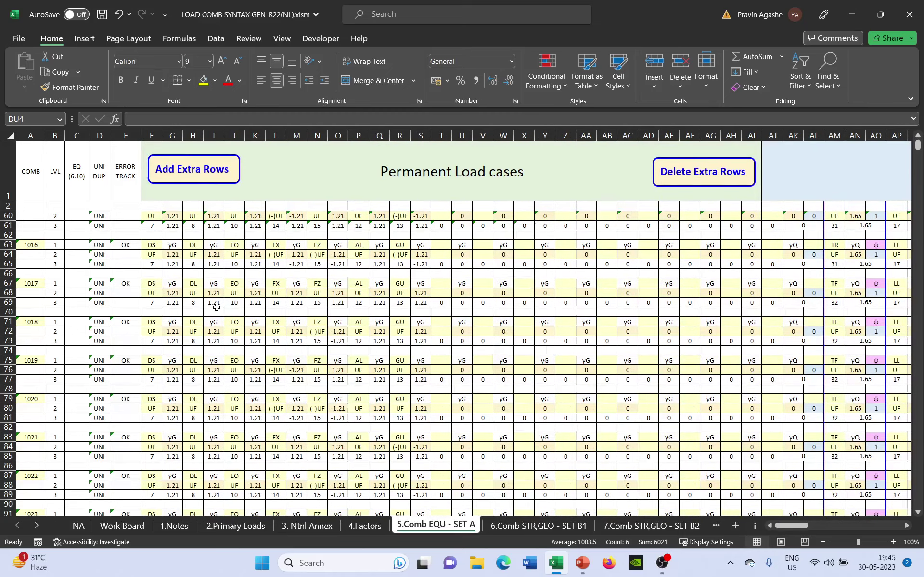
scroll(216, 307, "up", 18)
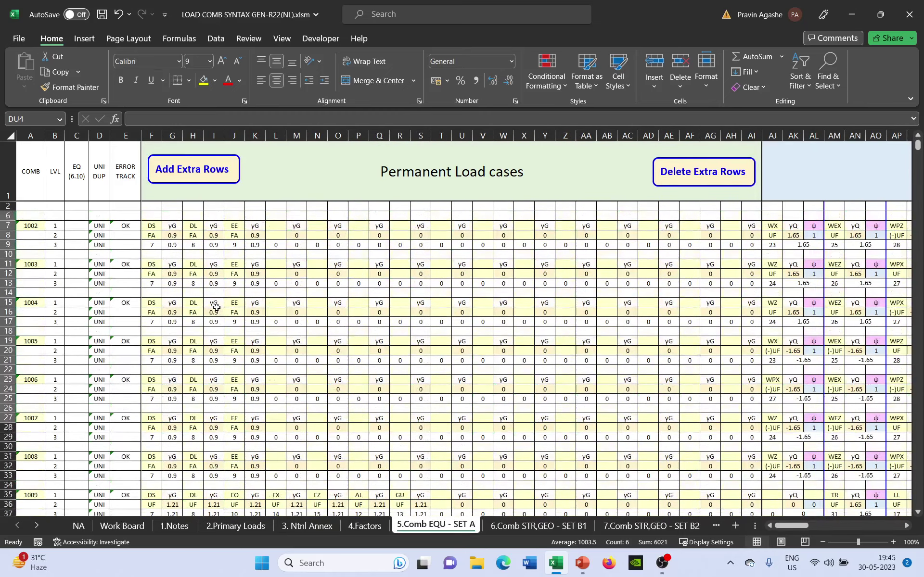
scroll(216, 307, "up", 1)
scroll(150, 360, "down", 20)
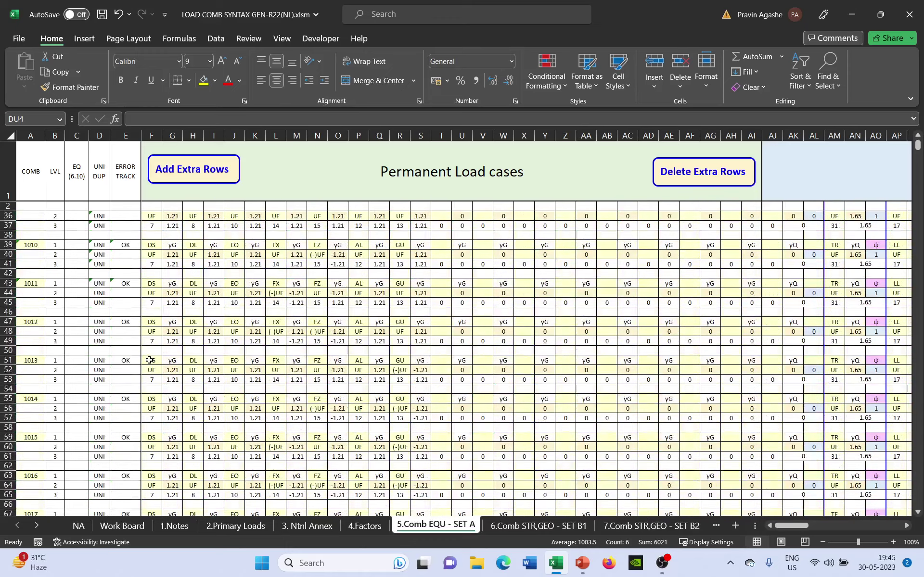
scroll(149, 359, "down", 20)
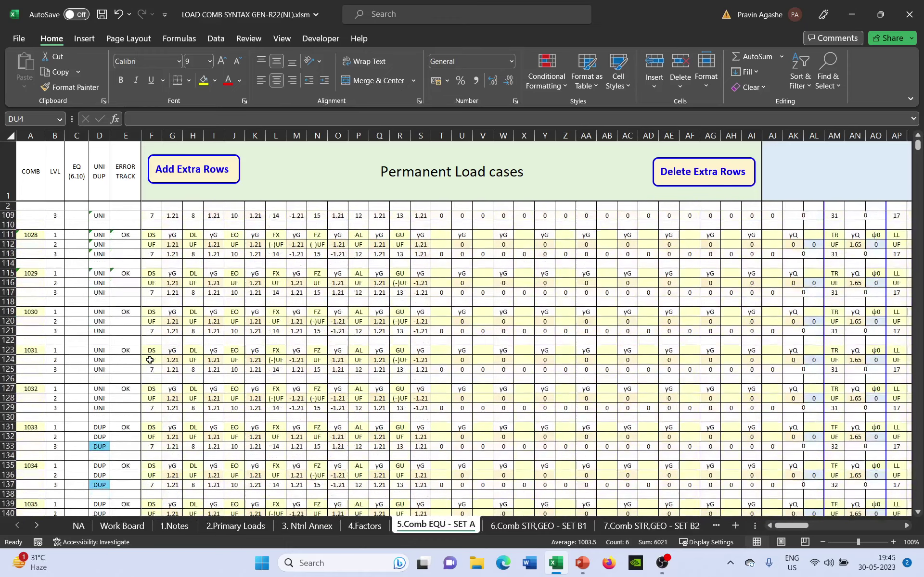
left_click(100, 227)
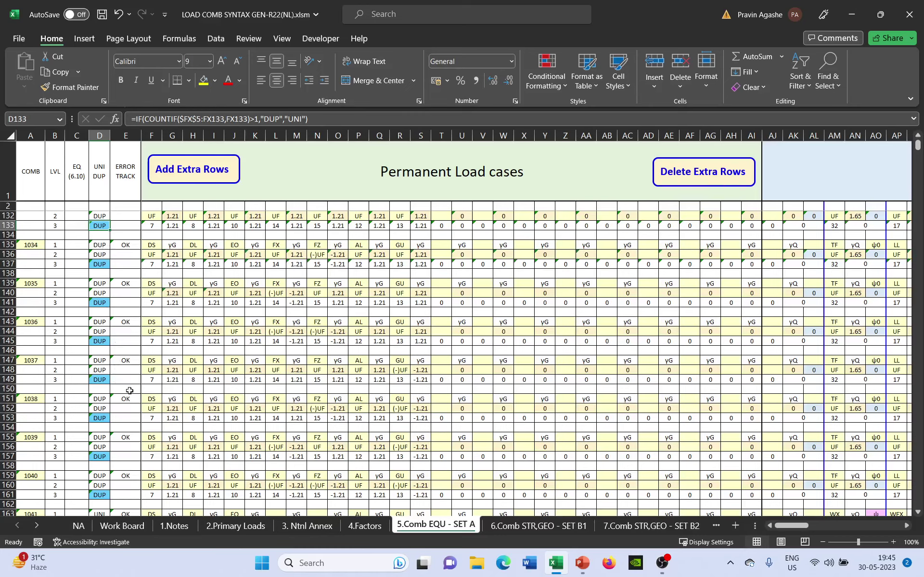
scroll(126, 391, "down", 4)
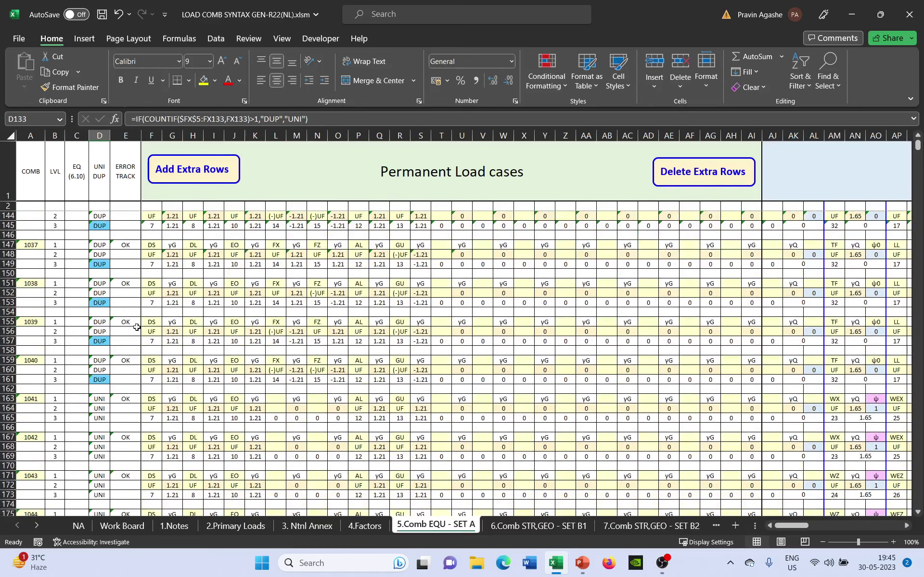
scroll(609, 451, "up", 2)
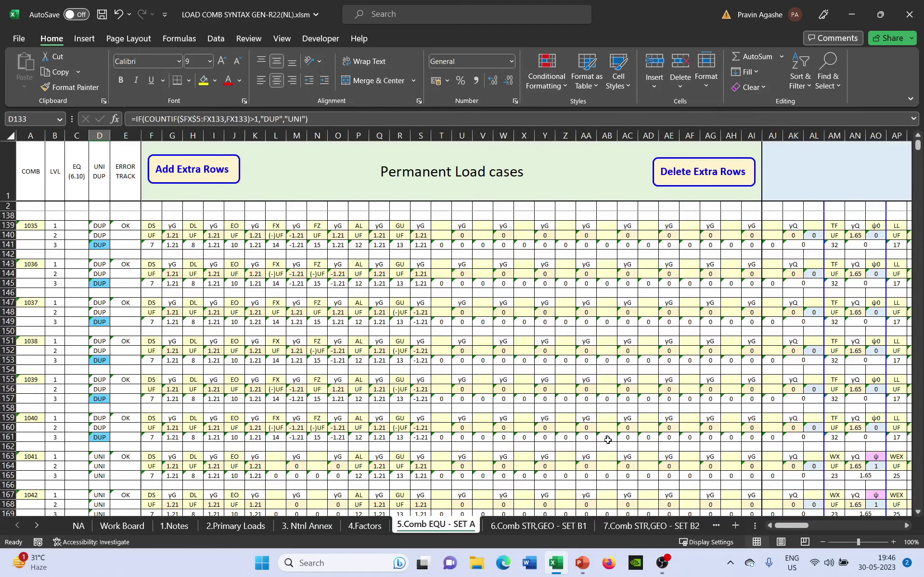
On the 6.Comb STR,GEO - SET B1 sheet, review the combination numbering from 2001 and the permanent load entries down to combination 2020.
left_click(579, 525)
scroll(237, 237, "up", 5)
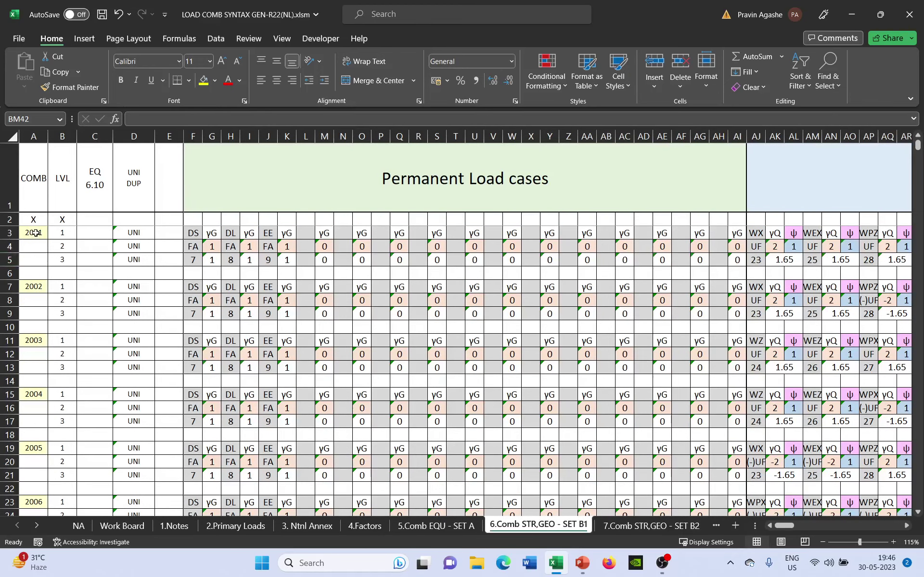
left_click(36, 233)
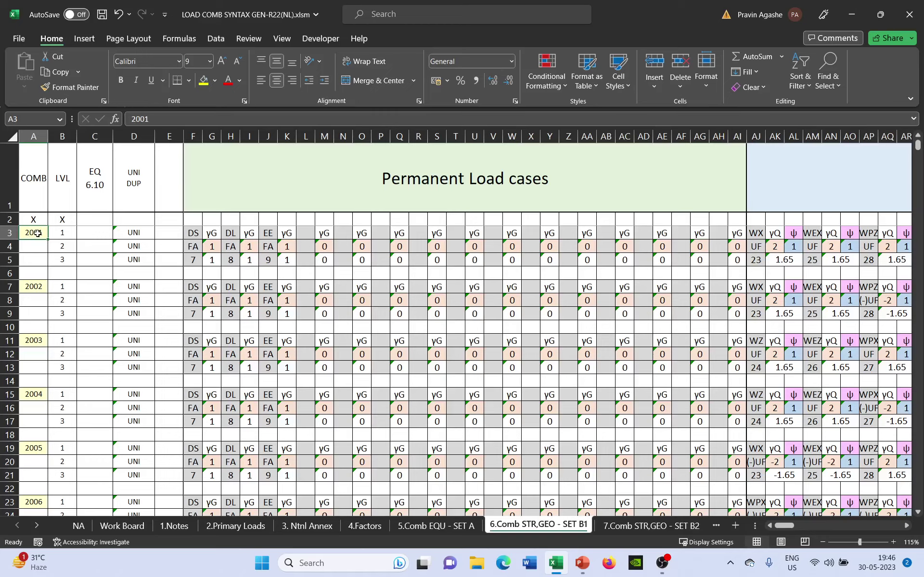
left_click(32, 287)
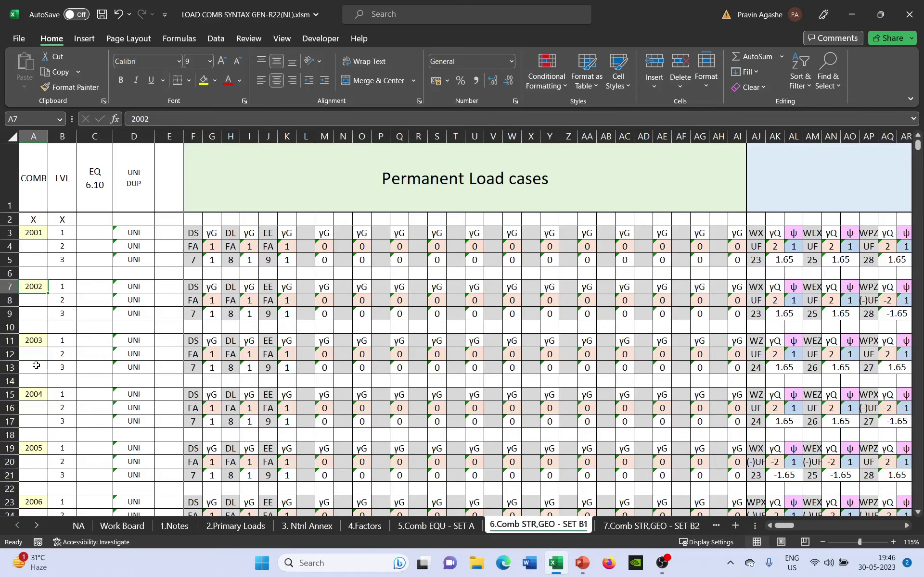
scroll(50, 371, "down", 18)
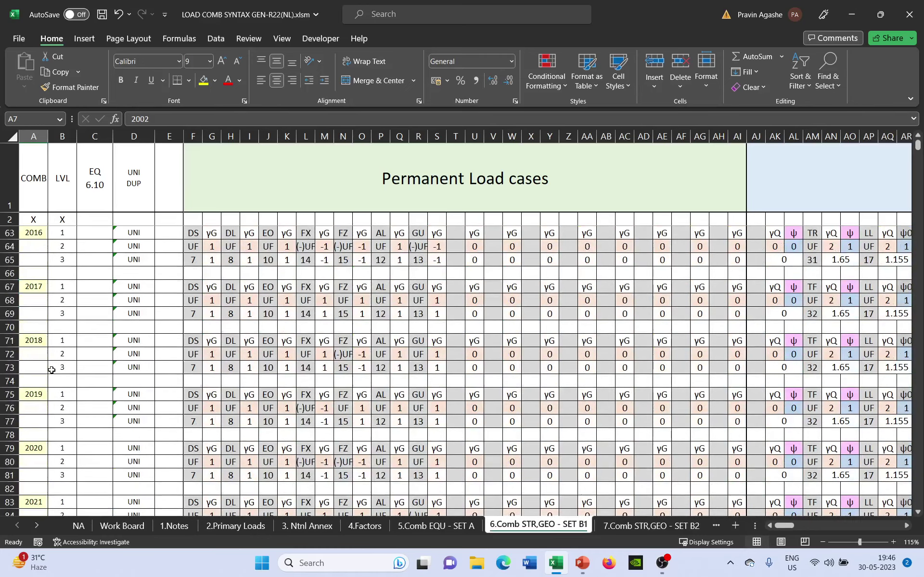
scroll(52, 370, "up", 13)
scroll(43, 390, "down", 12)
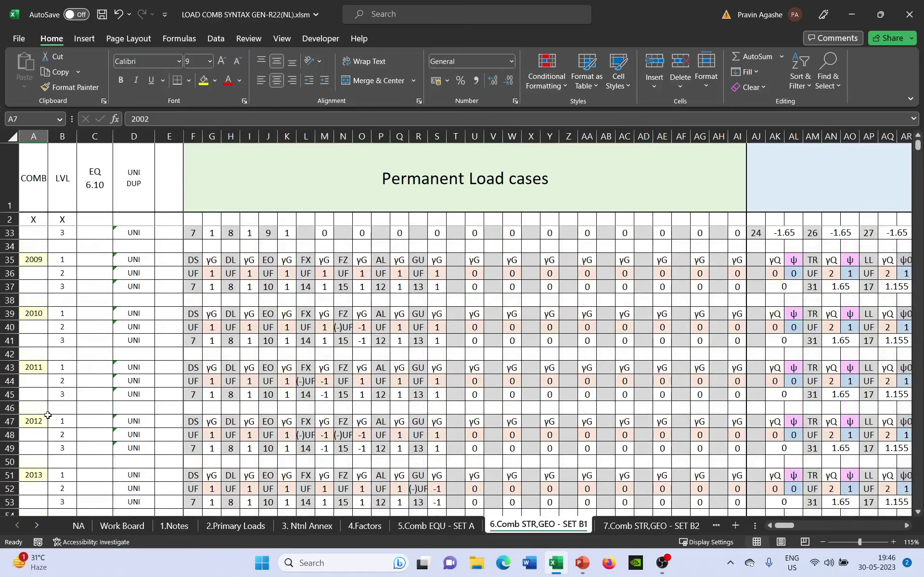
left_click(41, 407)
scroll(163, 337, "down", 1, "ctrl")
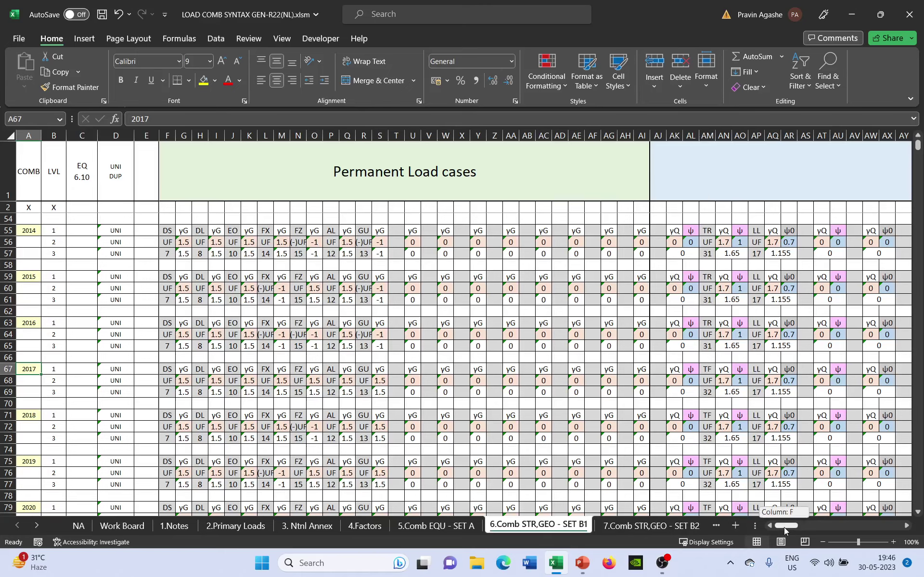
Run GenerateB1 with the REPEAT LOAD syntax option, agreeing to clear the earlier output.
left_click_drag(784, 527, 854, 527)
scroll(608, 429, "down", 1)
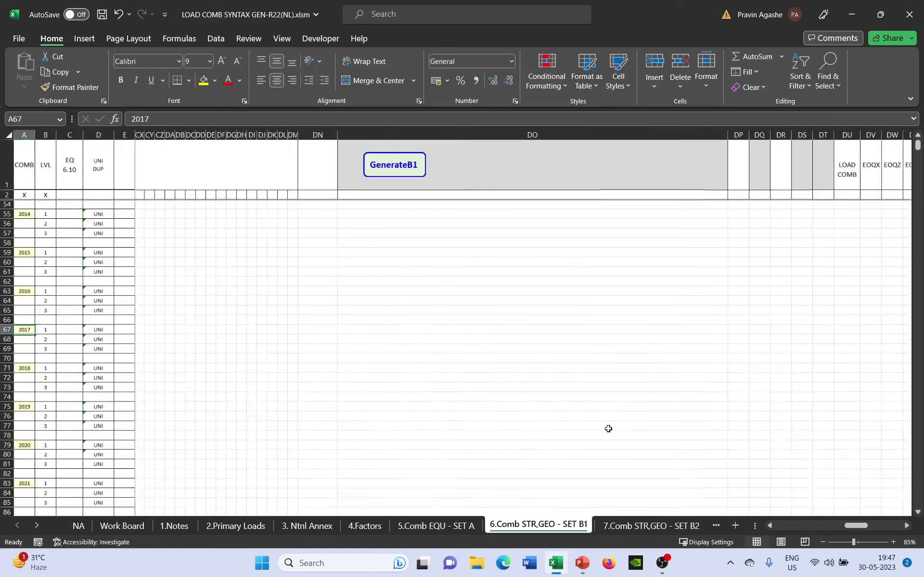
left_click(524, 359)
left_click(409, 175)
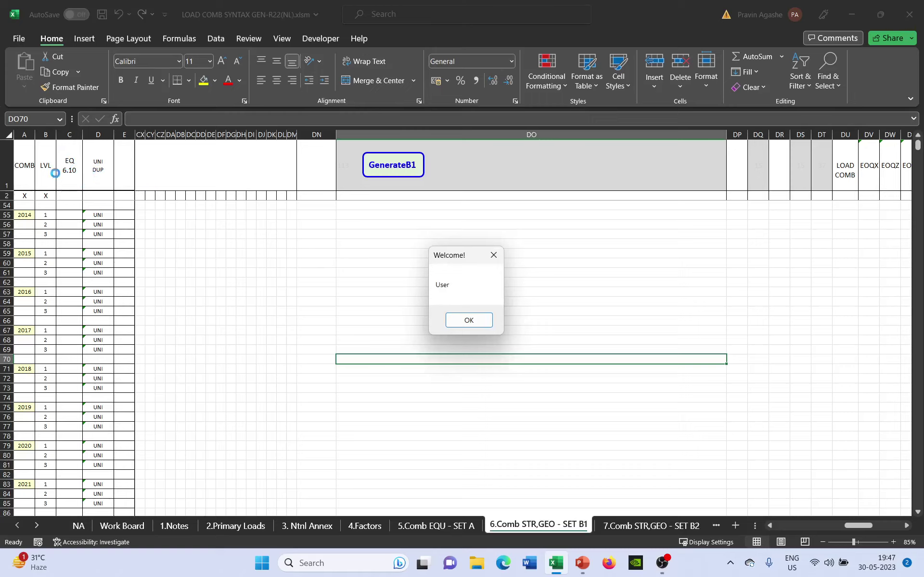
left_click(470, 321)
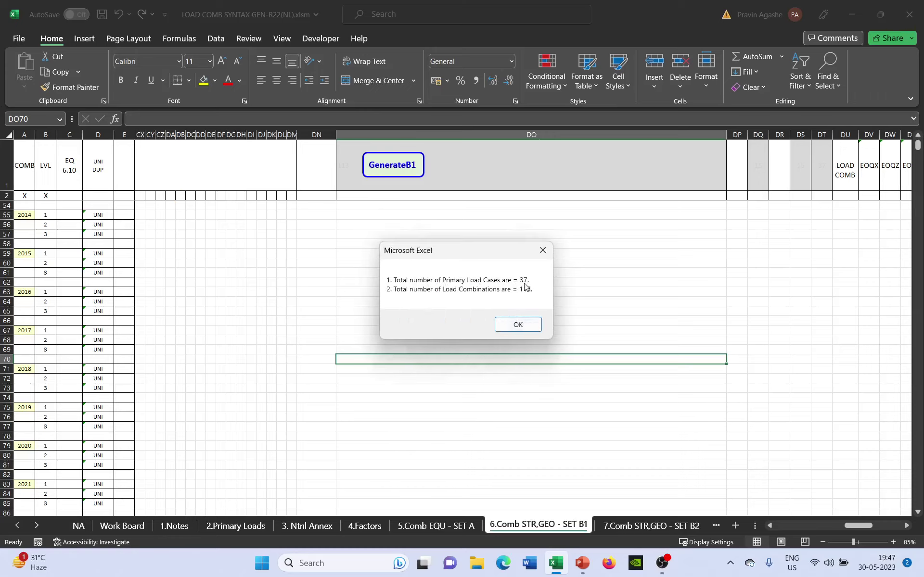
left_click(522, 327)
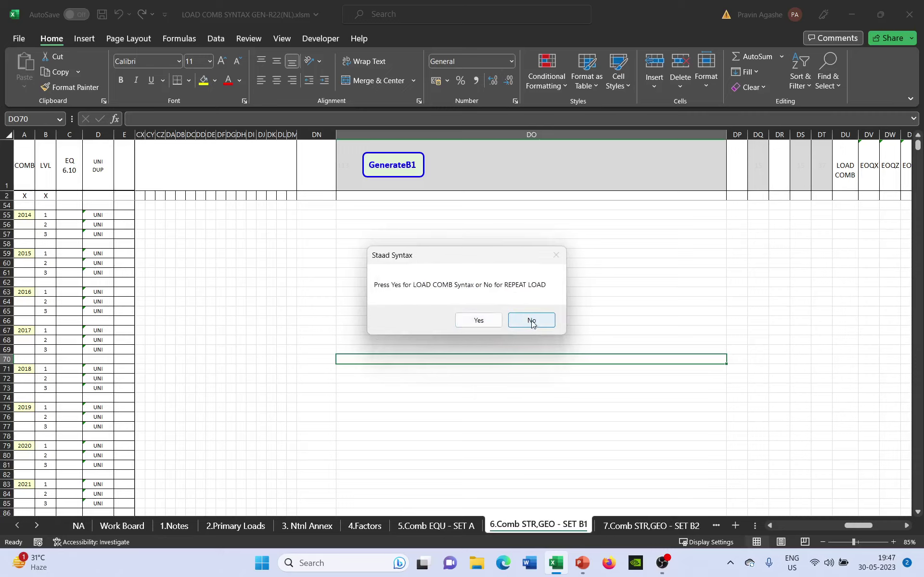
left_click(531, 321)
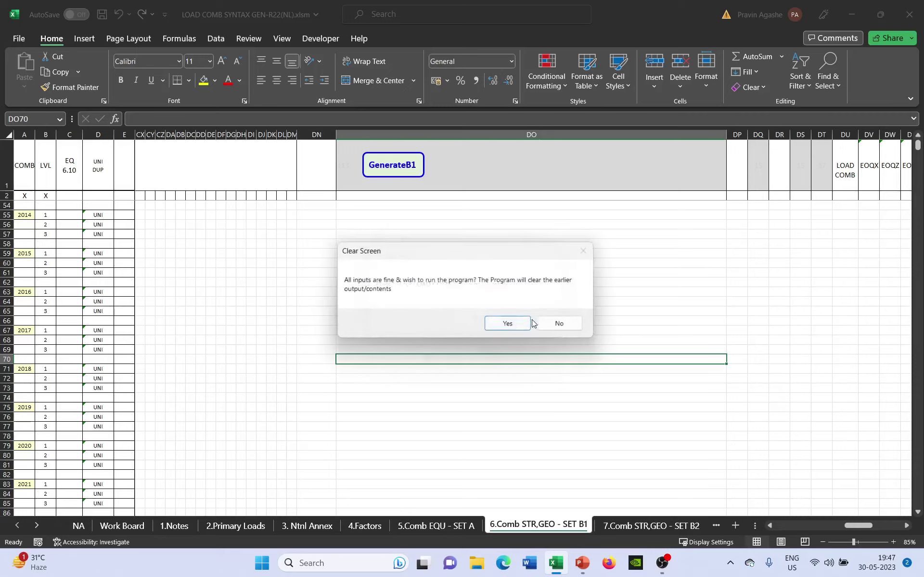
left_click(509, 324)
left_click(507, 324)
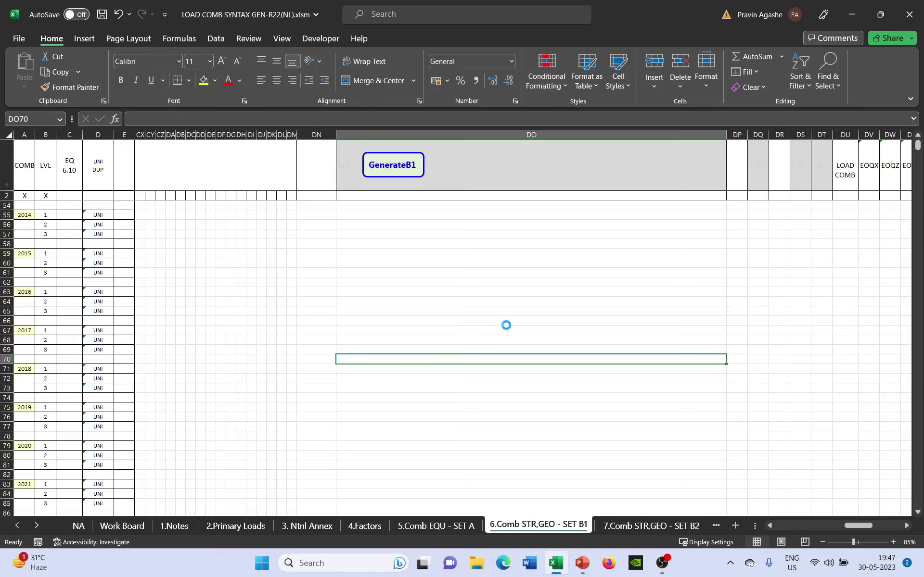
left_click(507, 326)
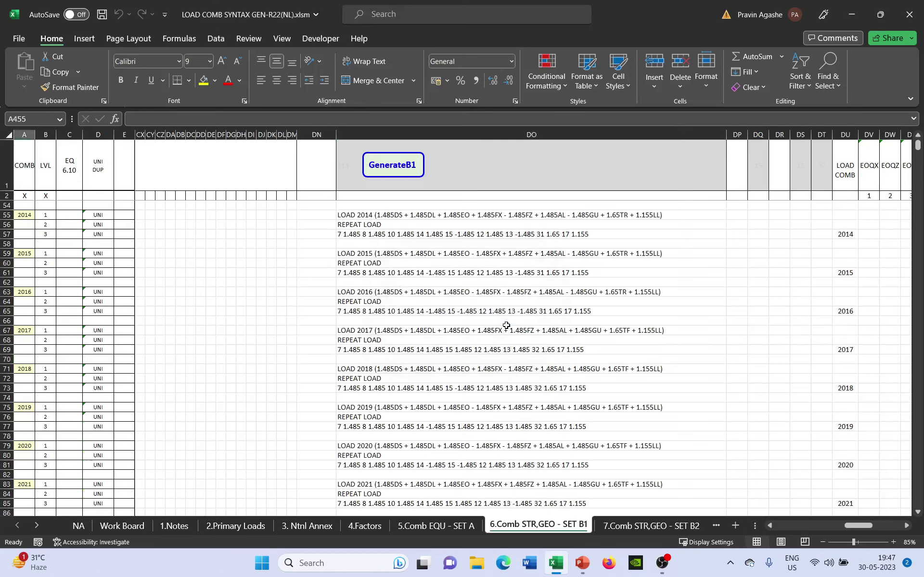
Read through the generated LOAD and REPEAT LOAD syntax in column DO for combinations 2014 to 2018.
scroll(435, 342, "up", 2)
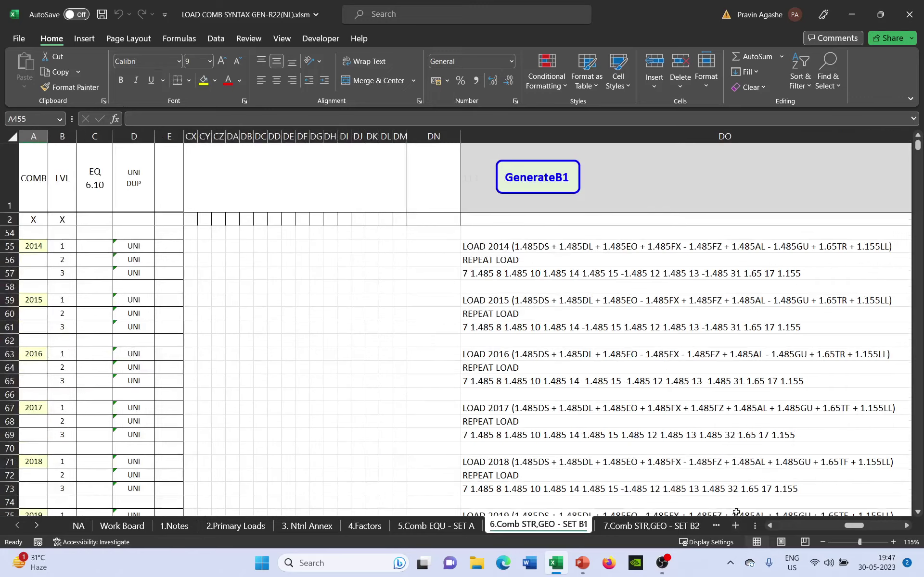
left_click_drag(855, 527, 866, 528)
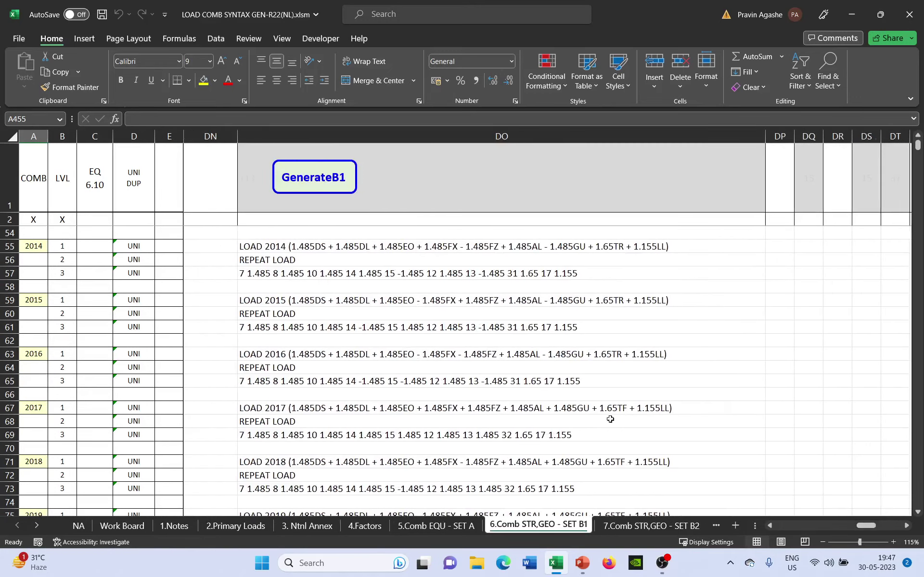
scroll(417, 326, "up", 2)
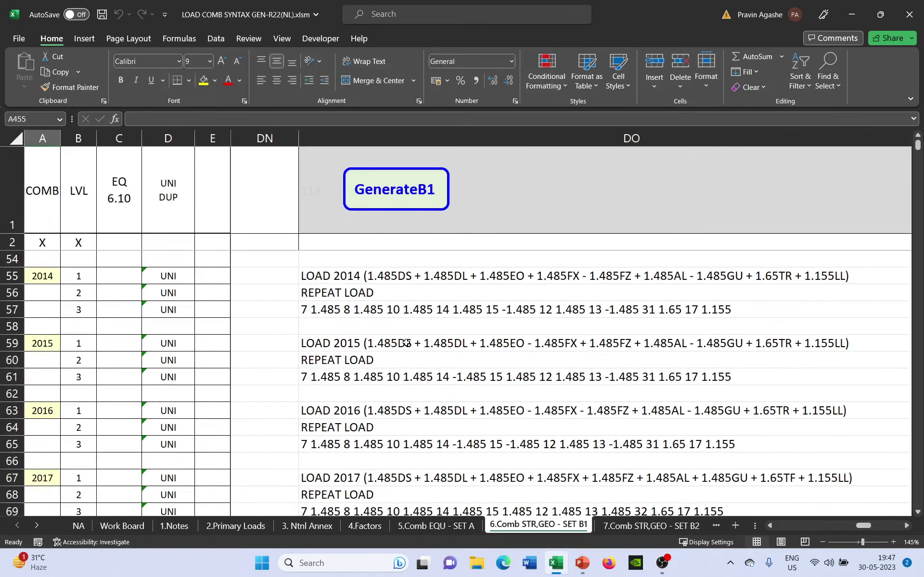
scroll(408, 341, "down", 1)
Examine the SET B1 factor table from column DU to FF for combinations 2014 to 2023.
left_click_drag(867, 529, 871, 526)
scroll(628, 425, "down", 1)
scroll(627, 425, "down", 2)
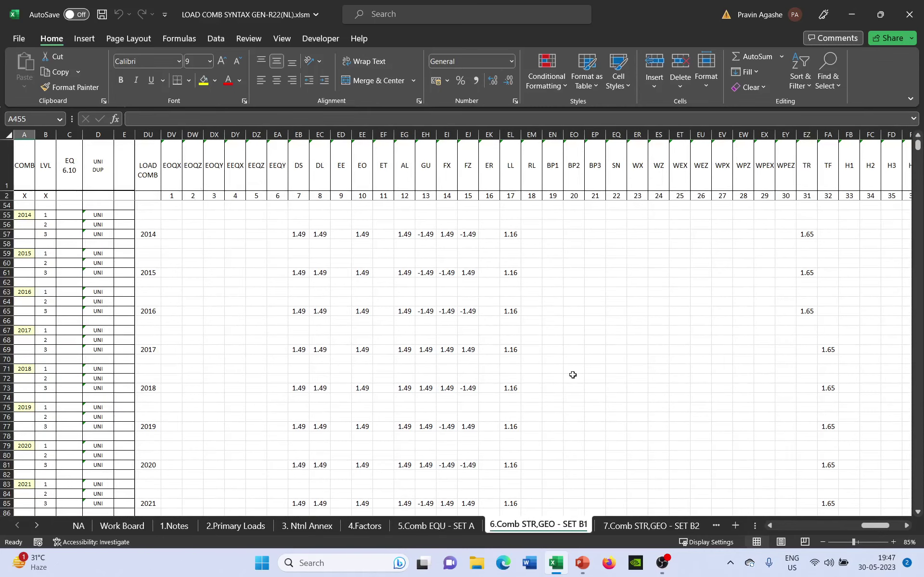
left_click_drag(870, 527, 872, 527)
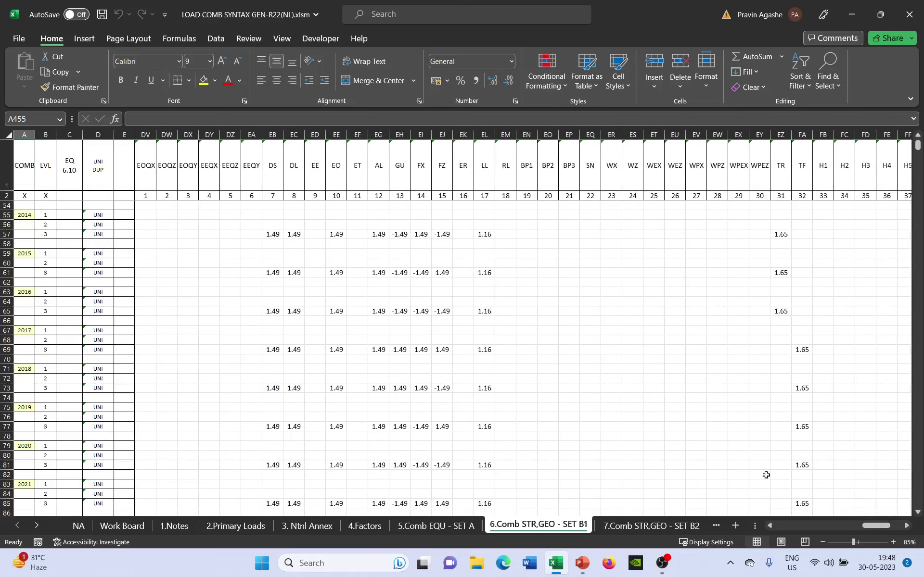
scroll(613, 386, "down", 1, "ctrl")
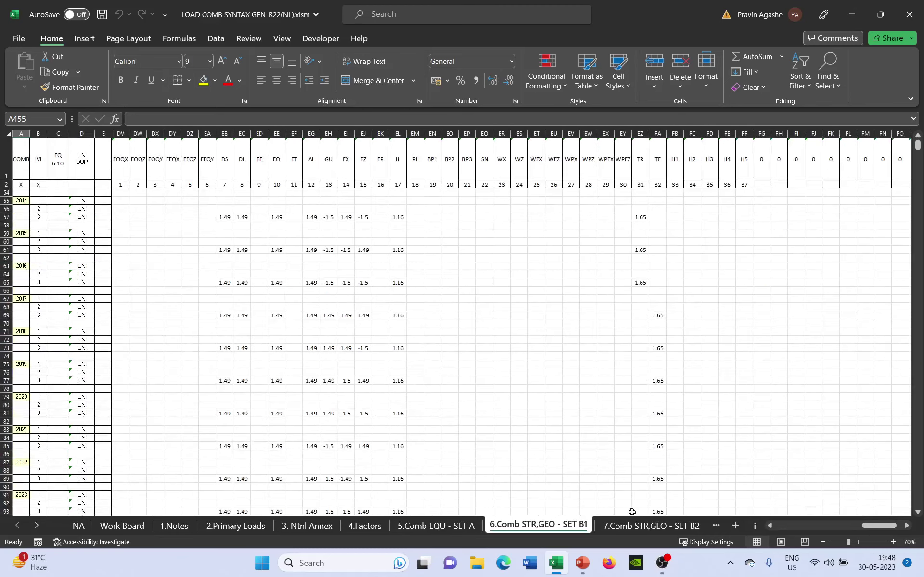
Glance at the SET B3 sheet, return to 7.Comb STR,GEO - SET B2 and run GenerateB2, agreeing to clear the earlier output.
left_click(632, 526)
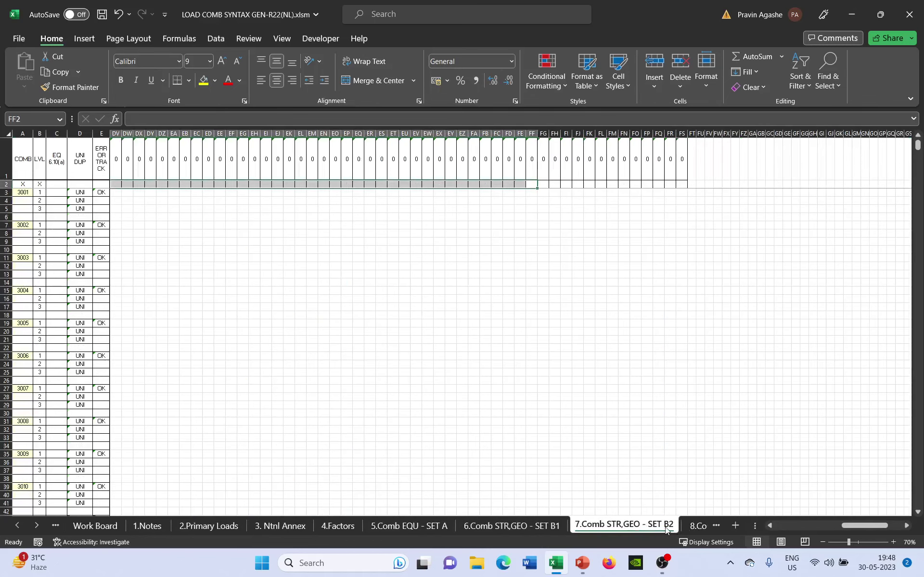
left_click(684, 526)
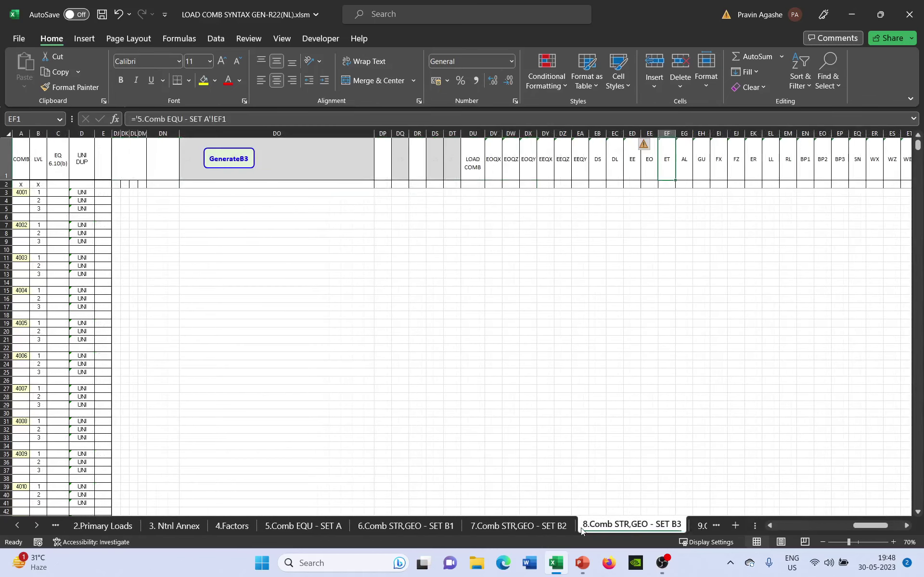
left_click(518, 525)
scroll(588, 464, "up", 2)
scroll(587, 464, "left", 7)
left_click(558, 312)
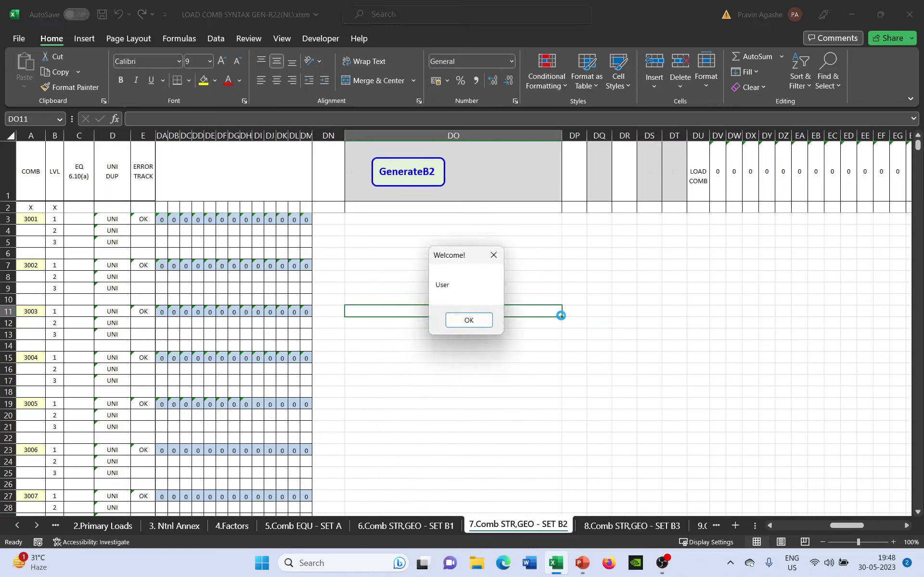
left_click(471, 321)
left_click(515, 326)
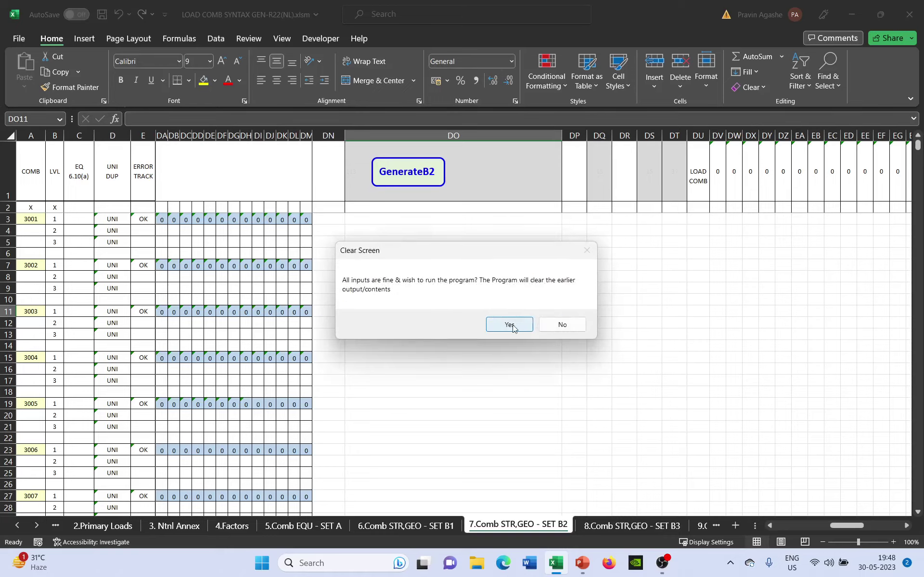
left_click(510, 325)
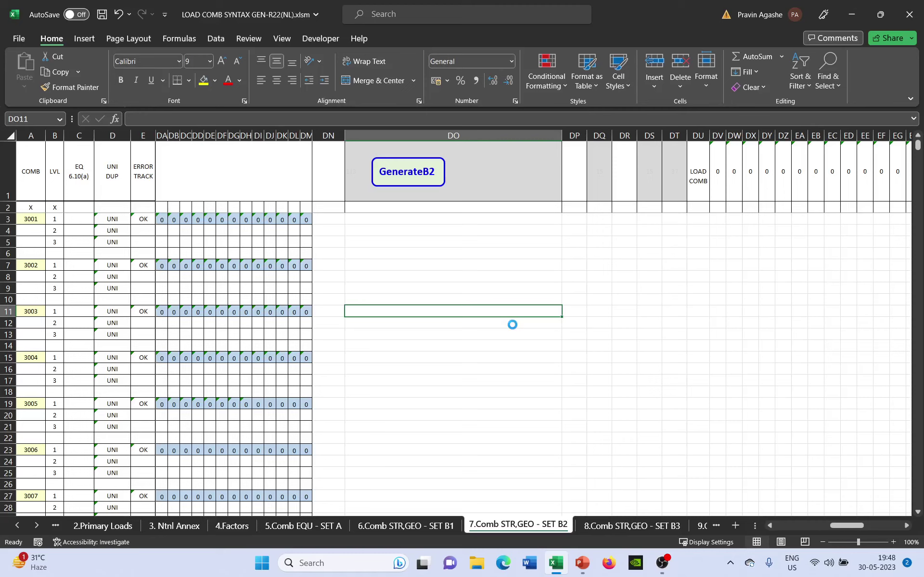
Review the generated SET B2 LOAD and REPEAT LOAD syntax and the factor table across combinations 3001 to 3019.
left_click(513, 325)
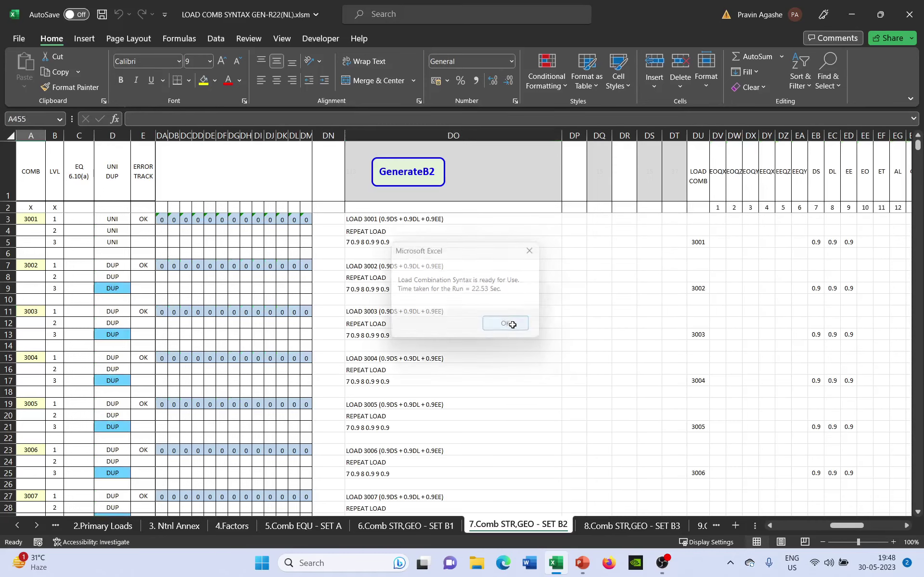
scroll(512, 325, "down", 1)
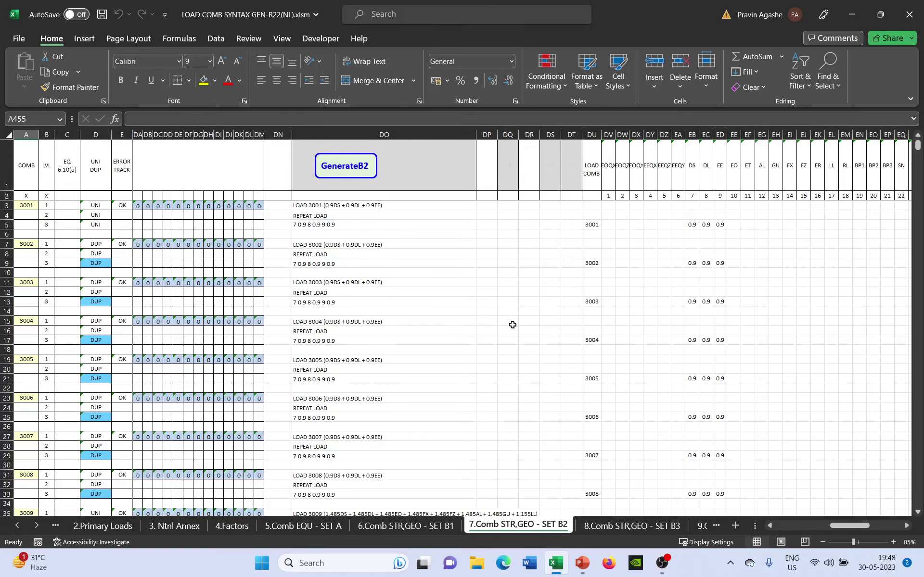
scroll(512, 325, "up", 2)
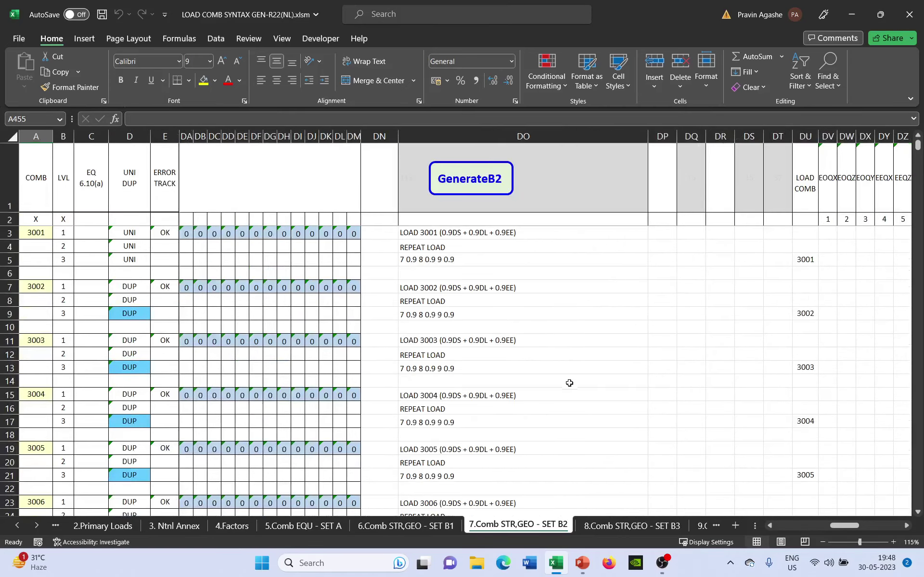
scroll(565, 382, "down", 1)
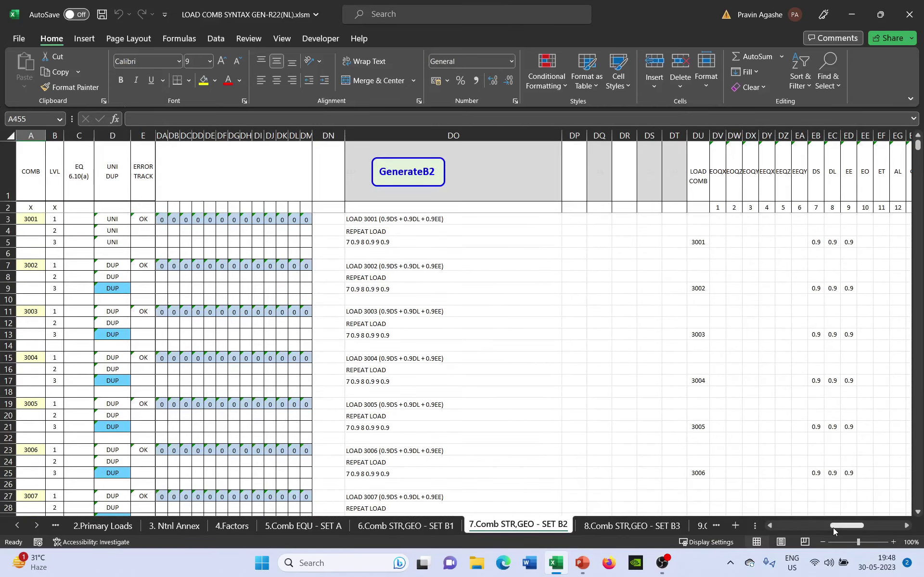
left_click_drag(838, 528, 851, 528)
scroll(661, 429, "down", 1)
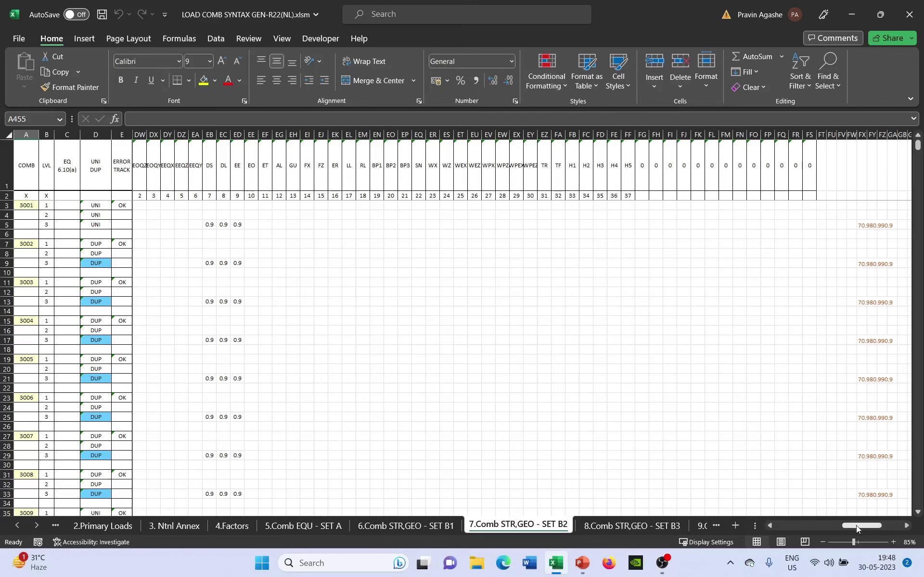
left_click_drag(856, 525, 847, 529)
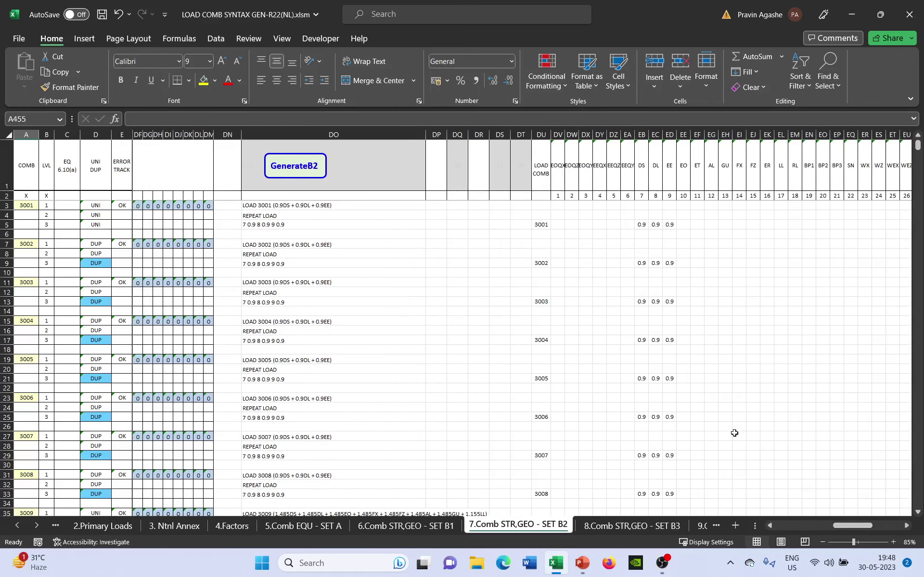
scroll(734, 433, "down", 14)
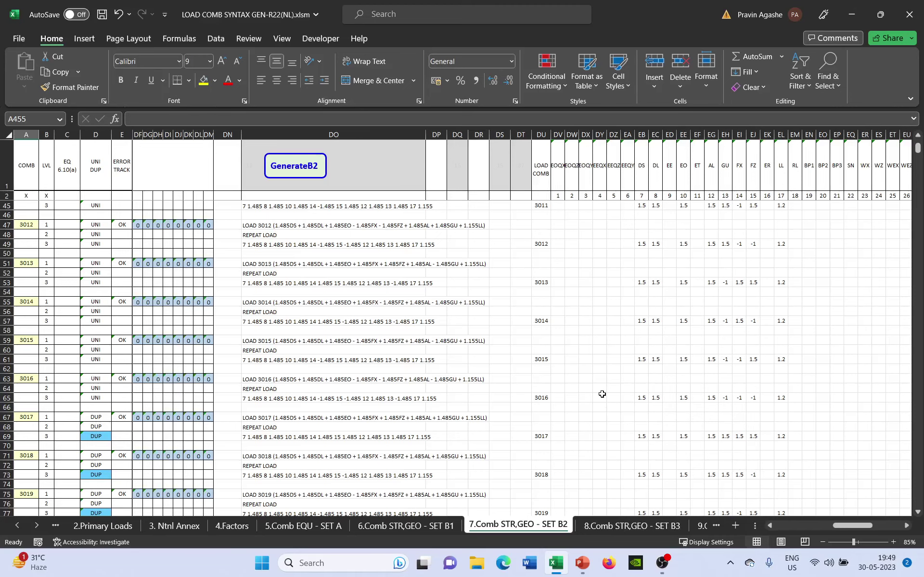
Run GenerateB3 on the 8.Comb STR,GEO - SET B3 sheet with the REPEAT LOAD syntax option, agreeing to clear the earlier output.
left_click(621, 525)
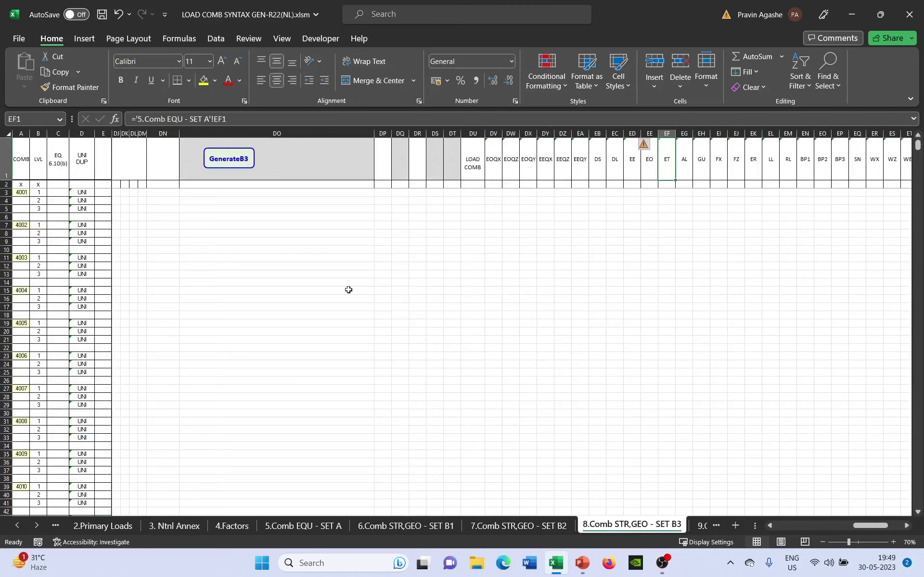
left_click(233, 154)
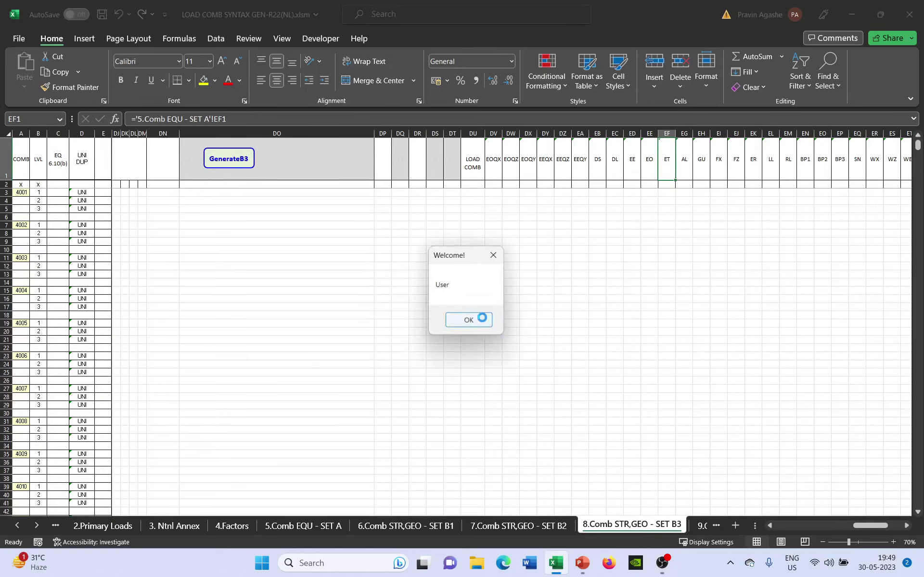
left_click(482, 319)
left_click(514, 324)
left_click(540, 324)
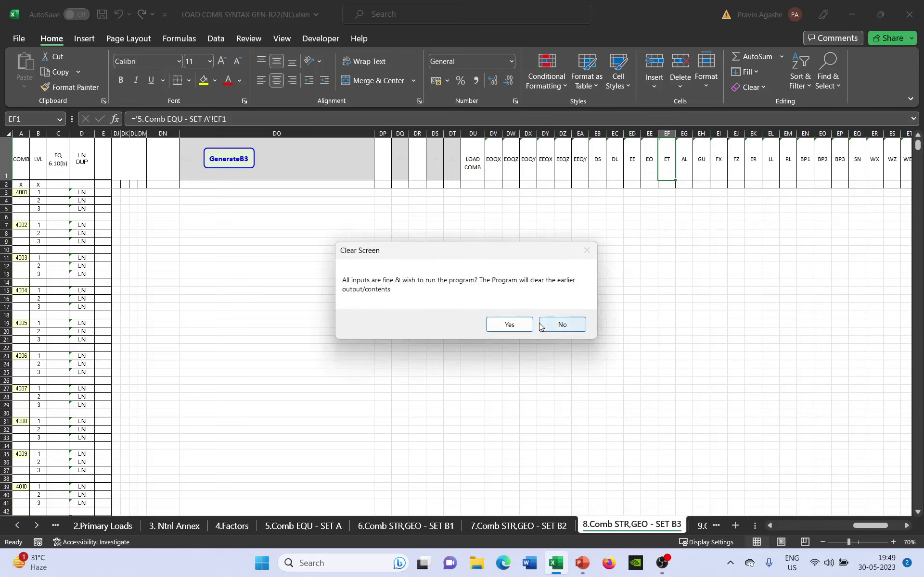
left_click(512, 324)
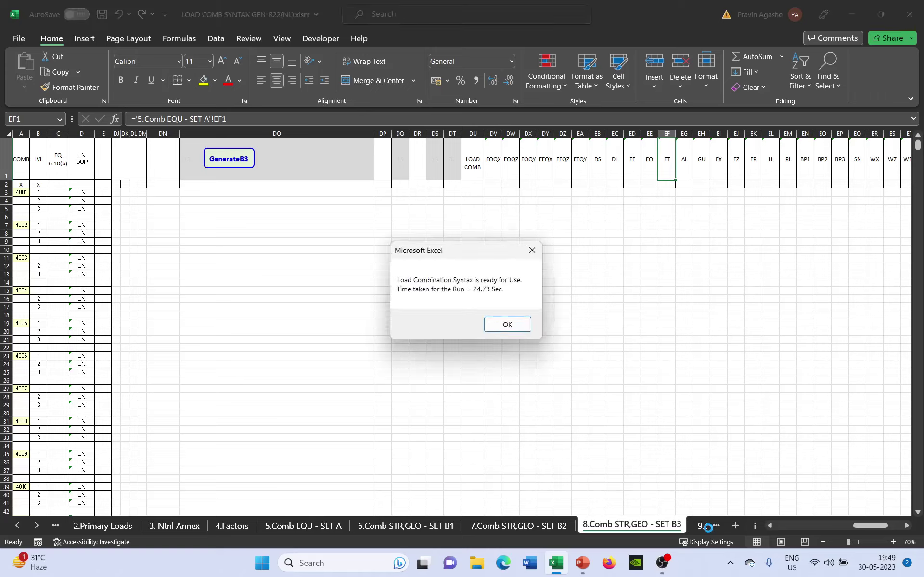
left_click(511, 325)
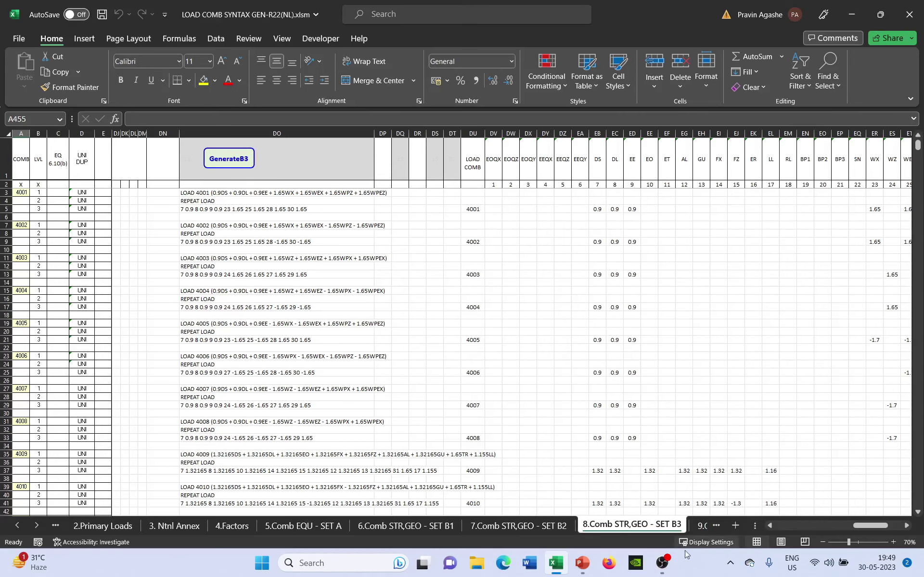
Run GenerateC on the 9.Comb STR,GEO - SET C sheet with the REPEAT LOAD syntax option, agreeing to clear the earlier output.
left_click(702, 526)
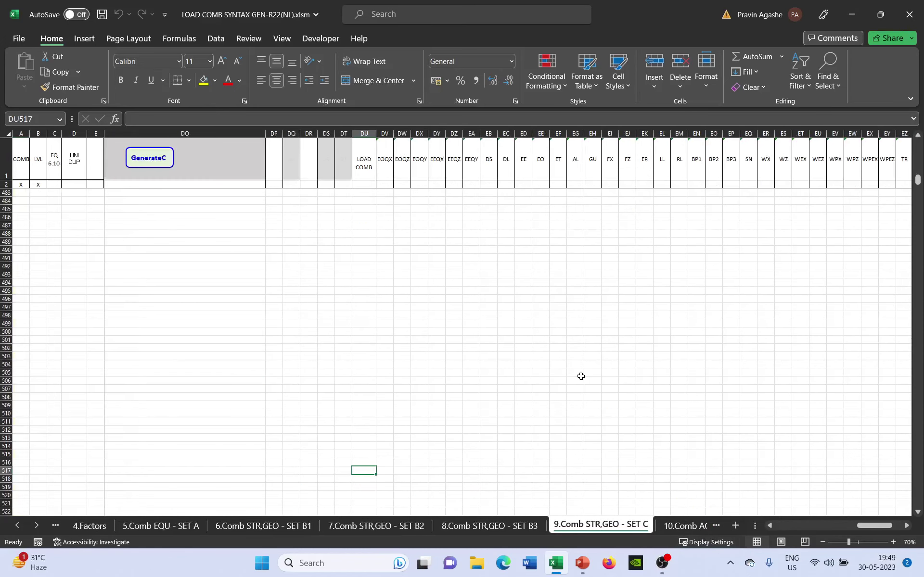
scroll(581, 377, "up", 5)
left_click(416, 331)
left_click(147, 162)
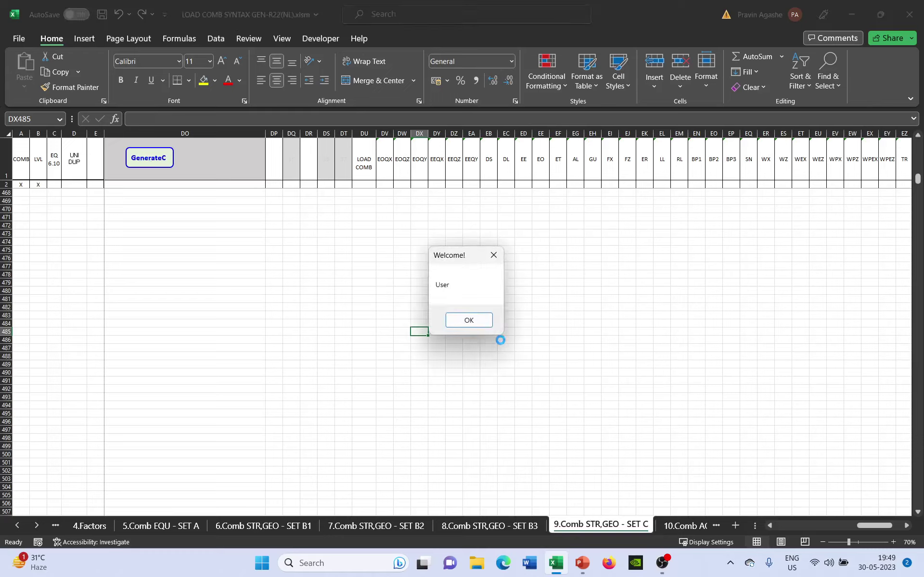
left_click(479, 325)
left_click(516, 325)
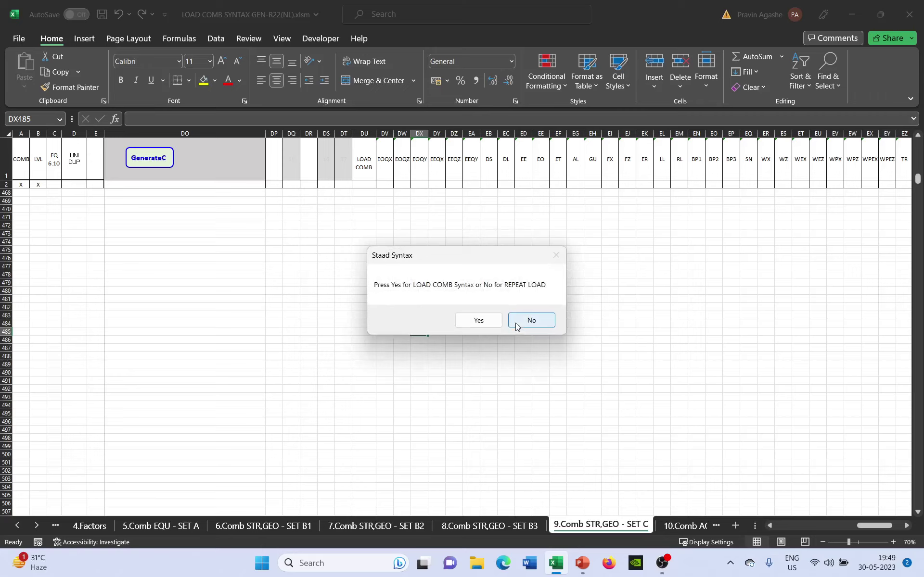
left_click(517, 323)
left_click(516, 322)
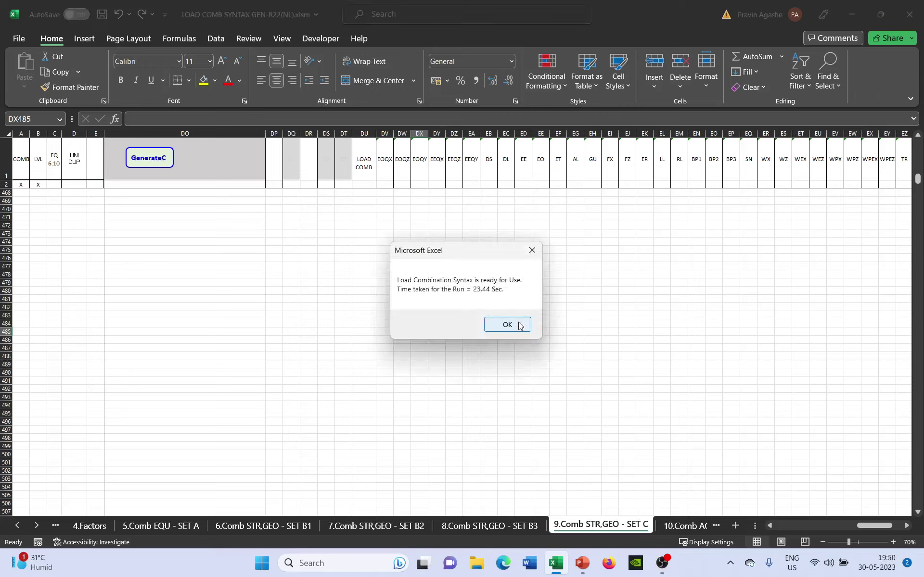
left_click(518, 324)
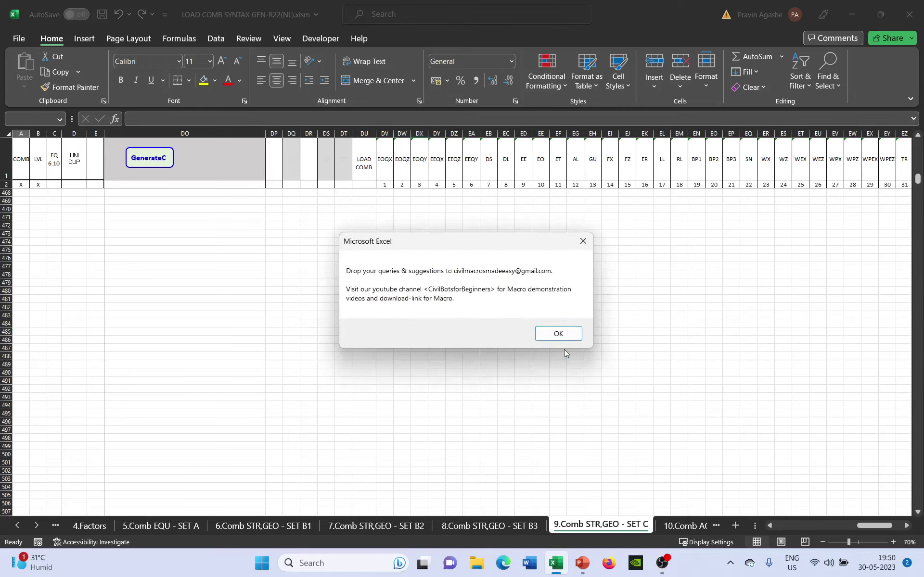
left_click(560, 334)
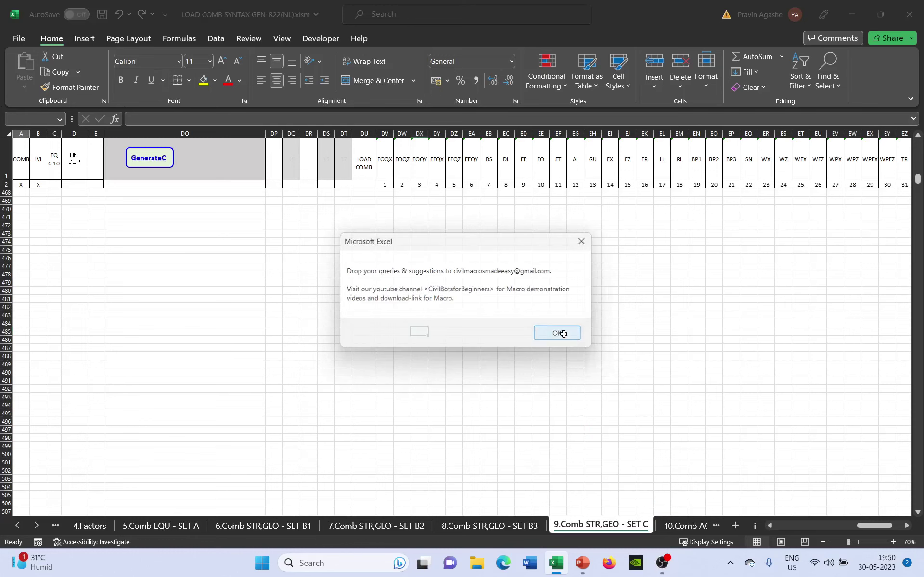
Run GenerateSLS on the 11.SLS Combinations sheet with the REPEAT LOAD syntax option, agreeing to clear the earlier output.
left_click(672, 527)
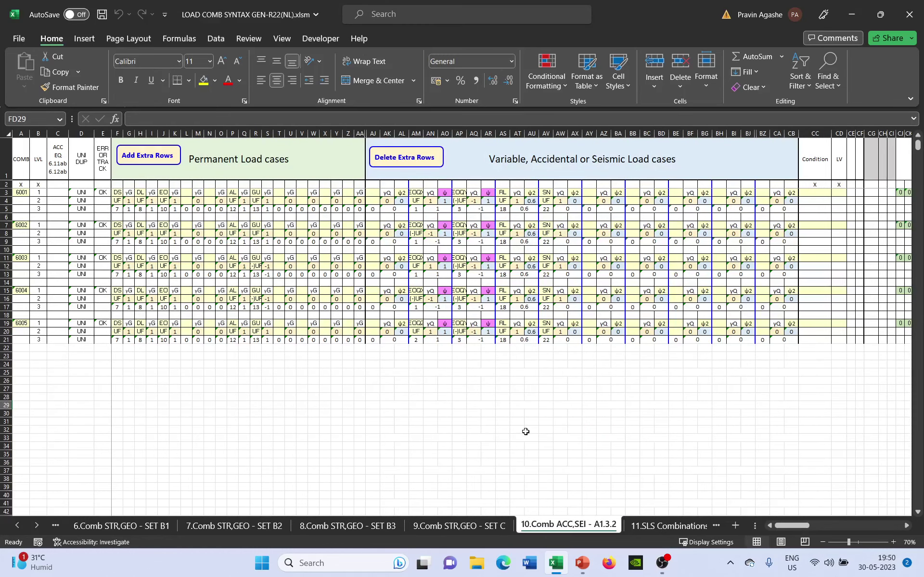
left_click(644, 529)
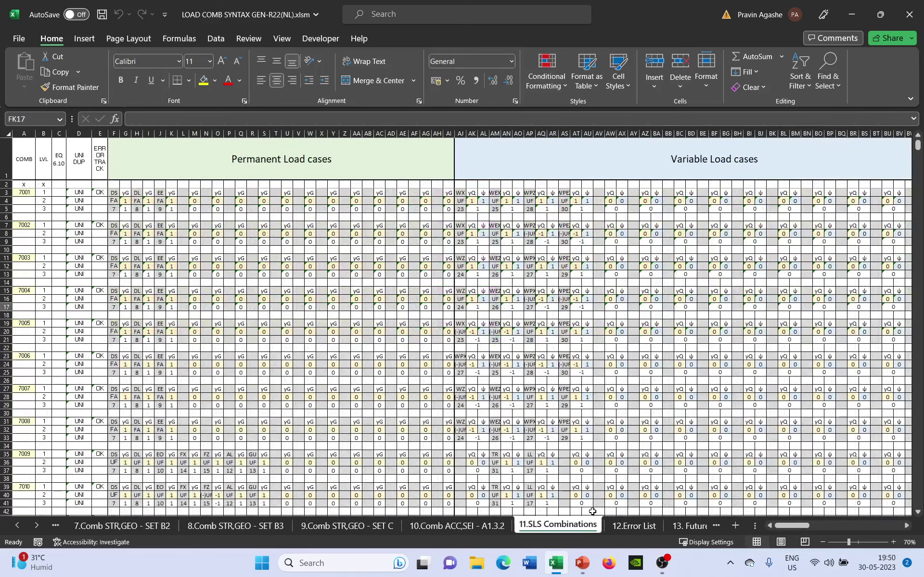
left_click_drag(789, 527, 856, 528)
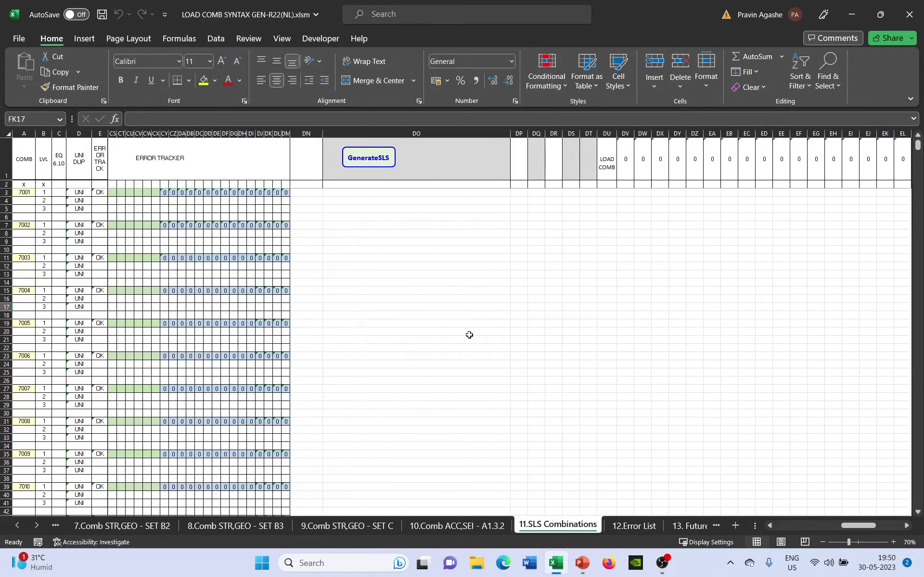
left_click(471, 332)
left_click(356, 158)
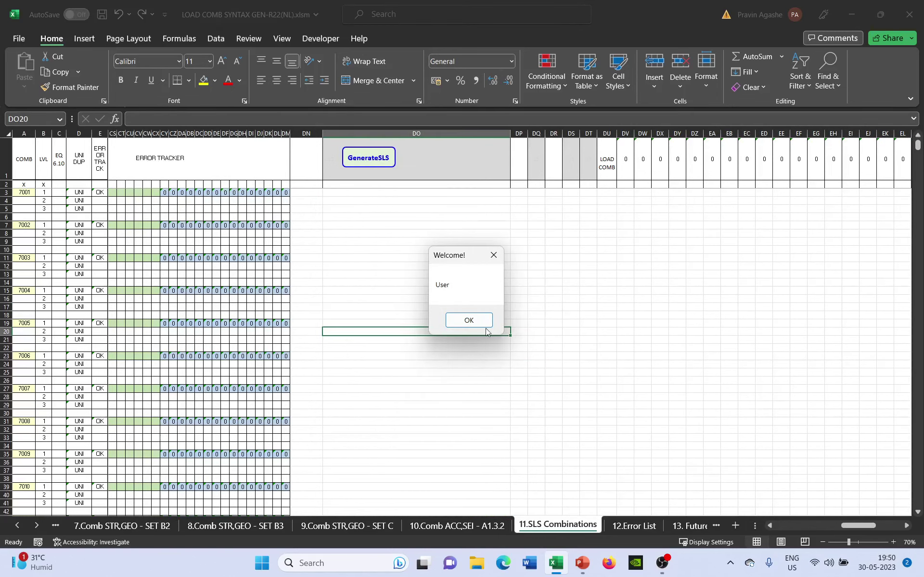
left_click(476, 322)
left_click(518, 325)
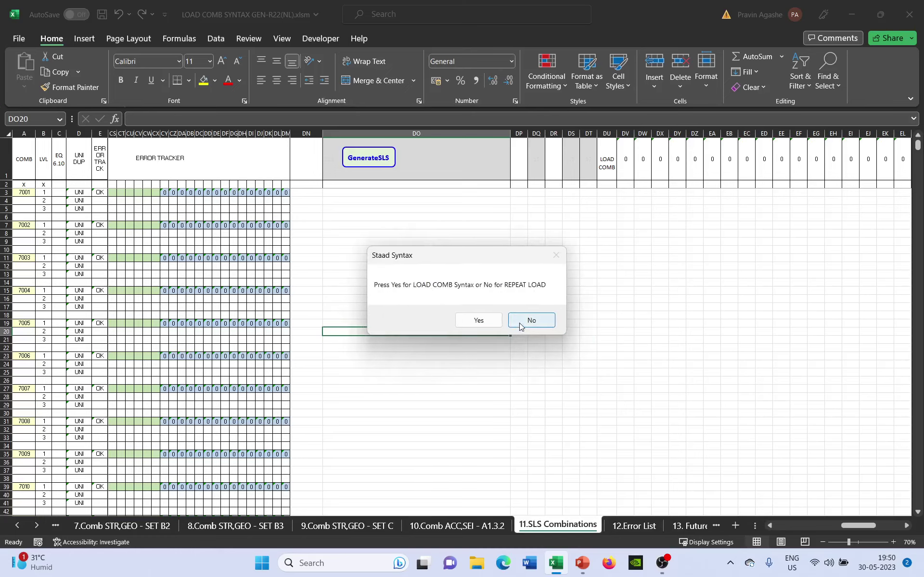
left_click(520, 327)
left_click(519, 323)
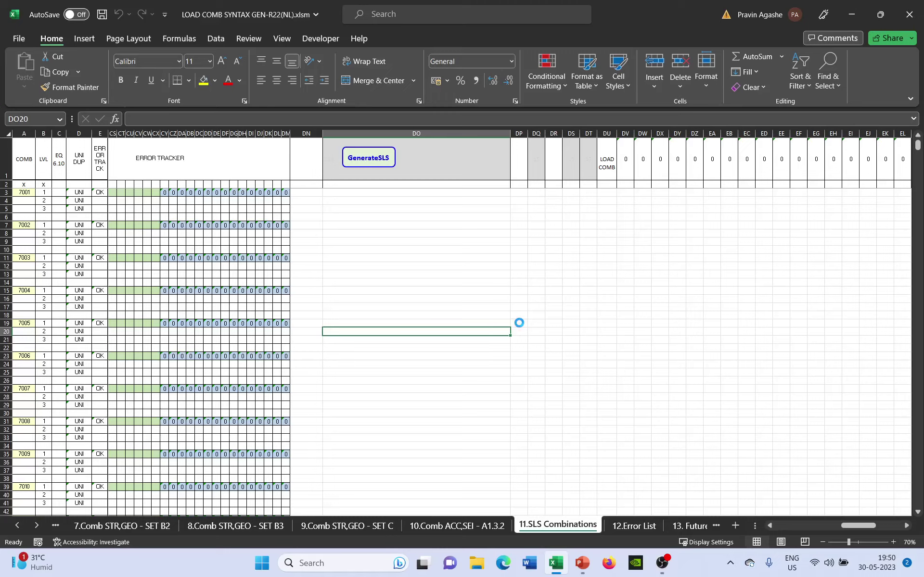
left_click(507, 325)
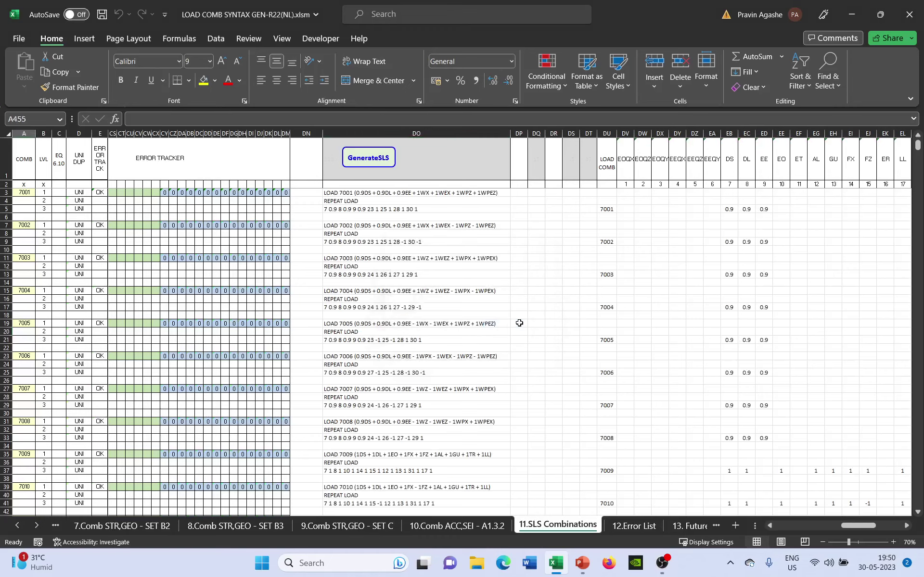
Examine the generated SLS syntax in column DO and the factor table from column DU onward for combinations 7001 to 7021.
scroll(427, 244, "up", 3)
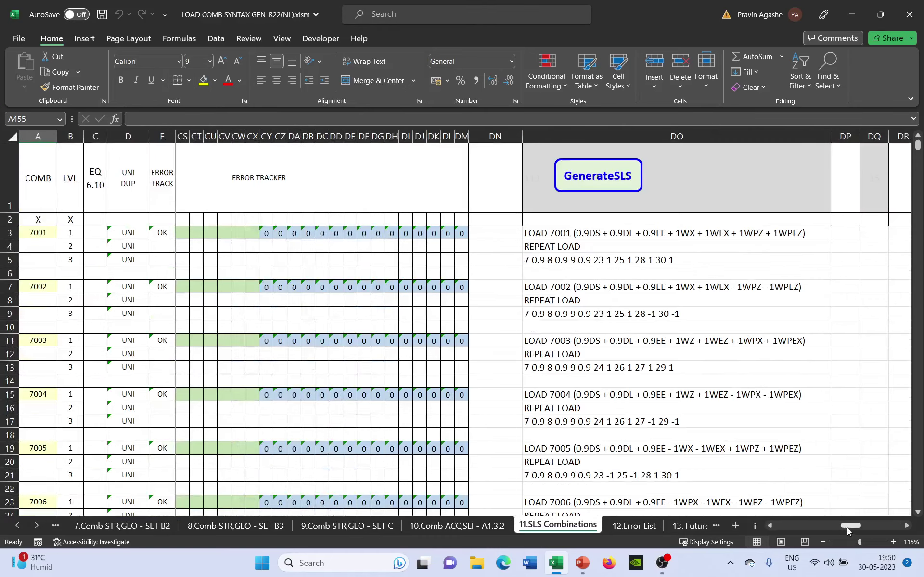
mouse_move(847, 528)
left_mouse_down()
mouse_move(875, 525)
mouse_move(862, 519)
mouse_move(873, 527)
mouse_move(862, 529)
left_mouse_up()
scroll(705, 440, "down", 2)
scroll(546, 311, "down", 2)
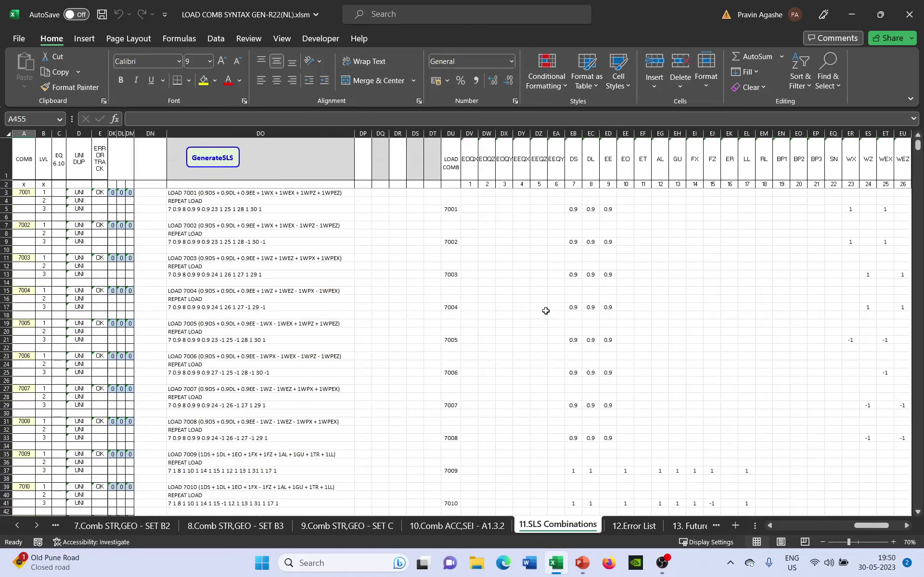
left_click_drag(870, 525, 865, 528)
scroll(610, 378, "down", 1)
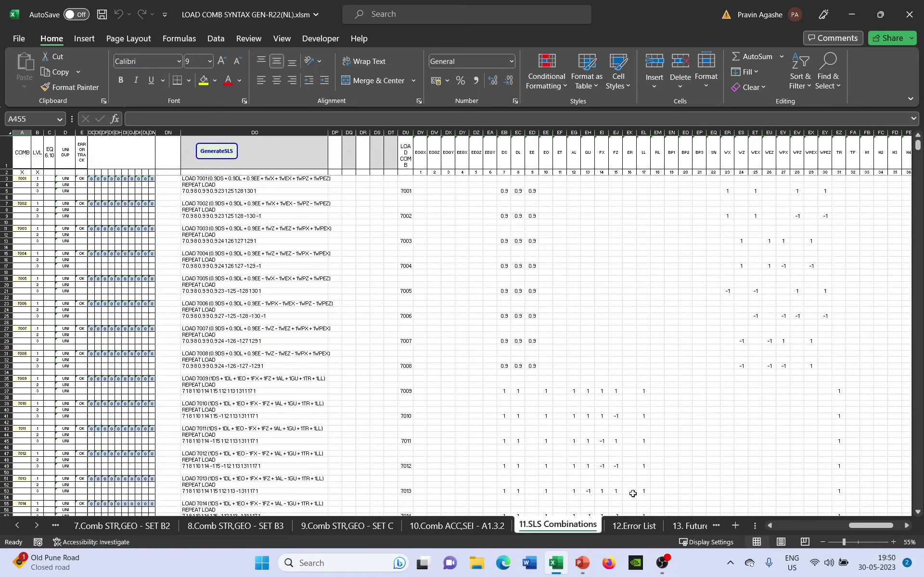
scroll(664, 470, "down", 3)
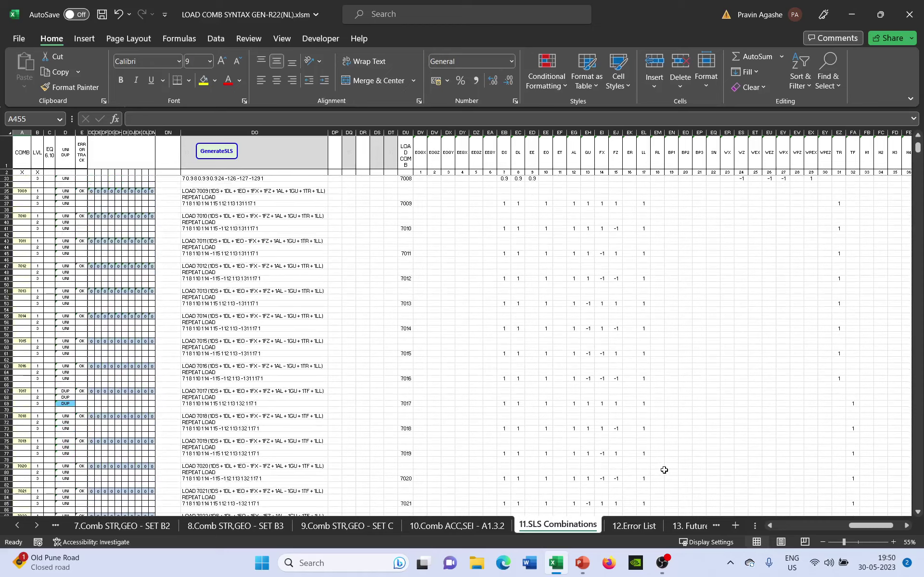
scroll(664, 470, "up", 8)
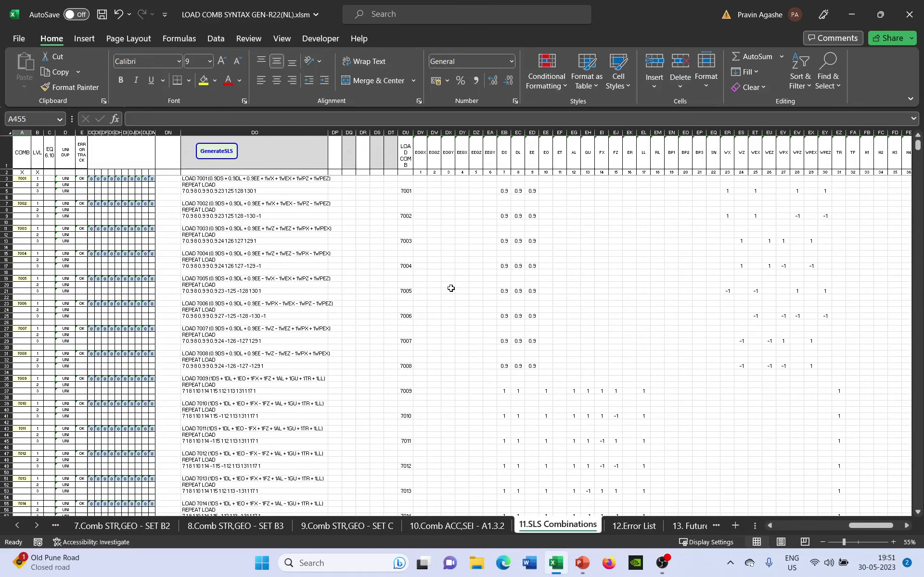
scroll(451, 286, "up", 1)
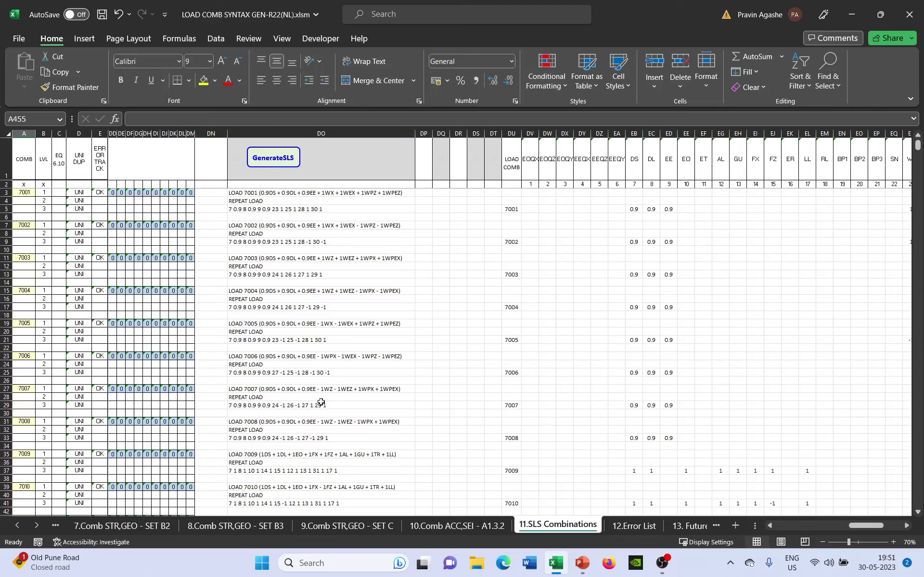
Run GenerateACC/SEI on the 10.Comb ACC,SEI - A1.3.2 sheet with the REPEAT LOAD syntax option, agreeing to clear the earlier output.
left_click(463, 525)
scroll(484, 404, "up", 2, "ctrl")
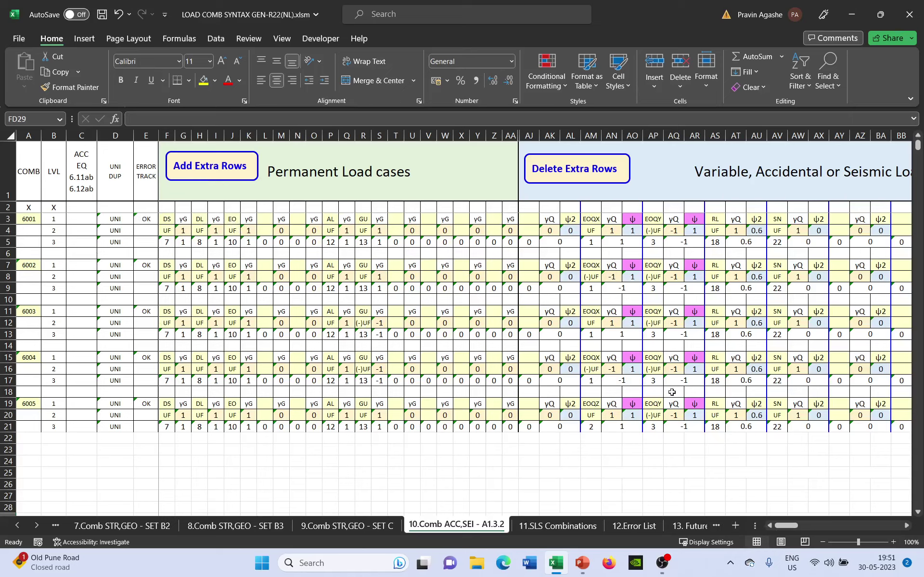
left_click_drag(786, 528, 866, 526)
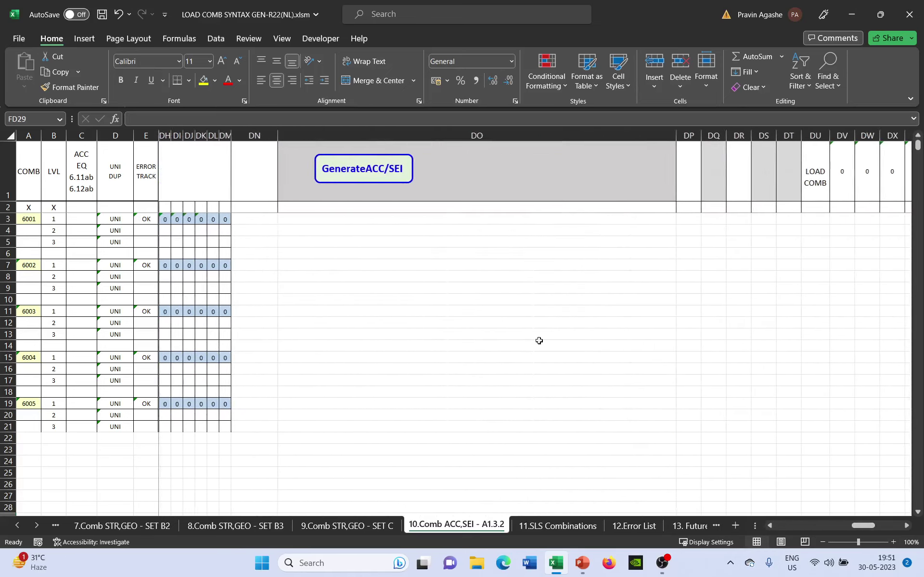
left_click(530, 323)
left_click(357, 170)
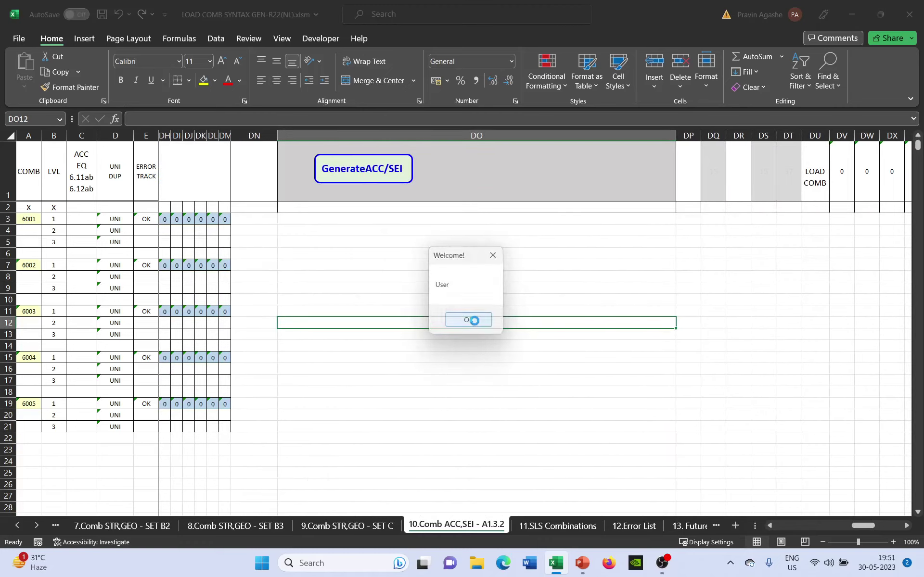
left_click(474, 324)
left_click(512, 323)
left_click(529, 322)
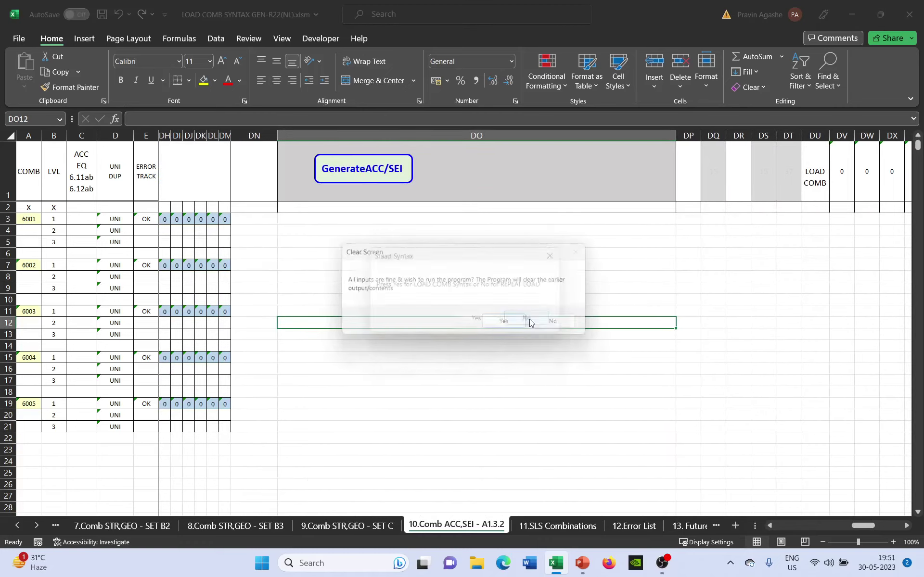
left_click(519, 323)
left_click(518, 323)
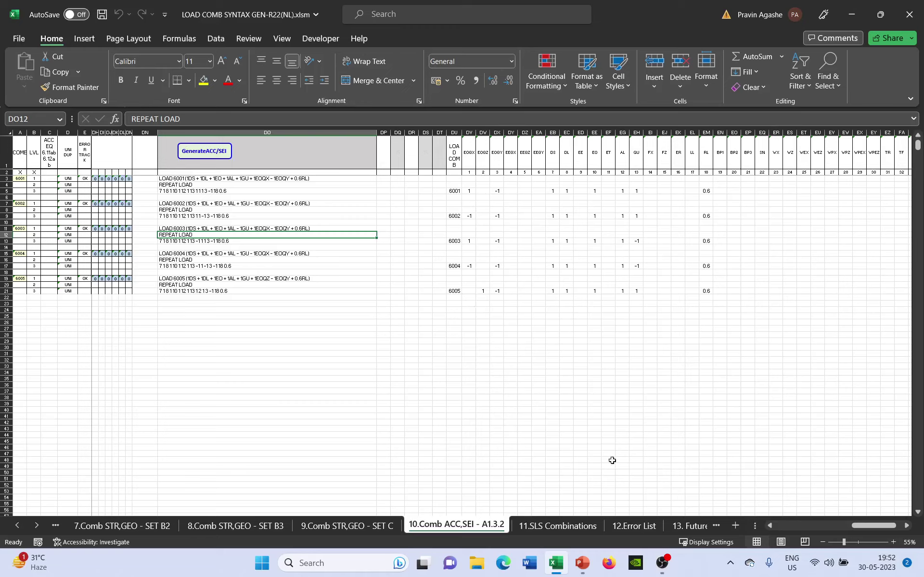
left_click(785, 528)
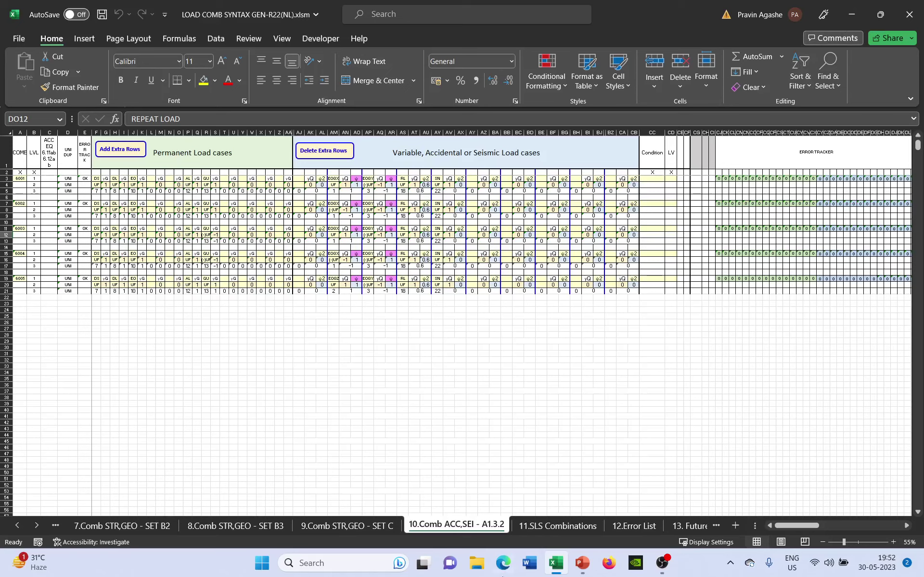
Switch to the load combination illustration presentation in PowerPoint and start the slide show from slide 4 on duplicate combinations.
mouse_move(582, 562)
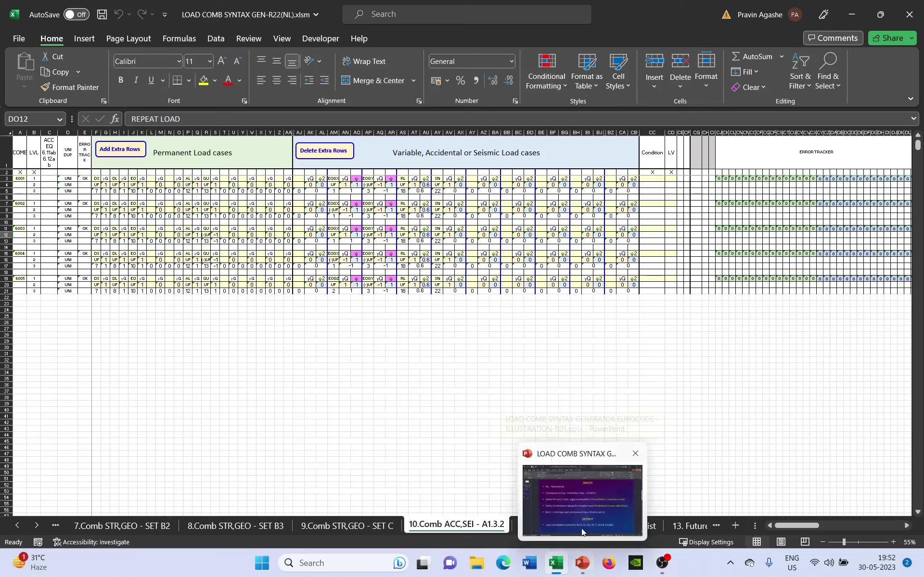
left_click(584, 495)
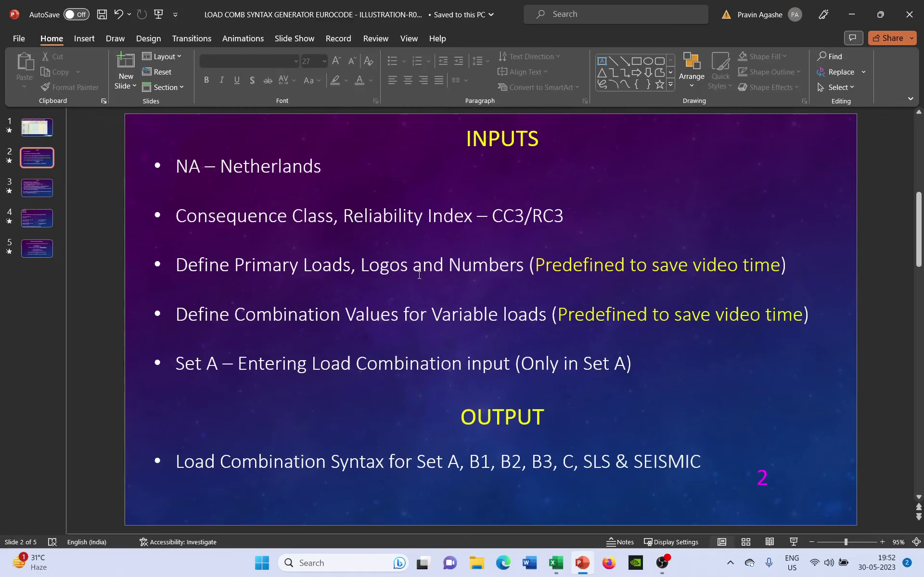
left_click(34, 224)
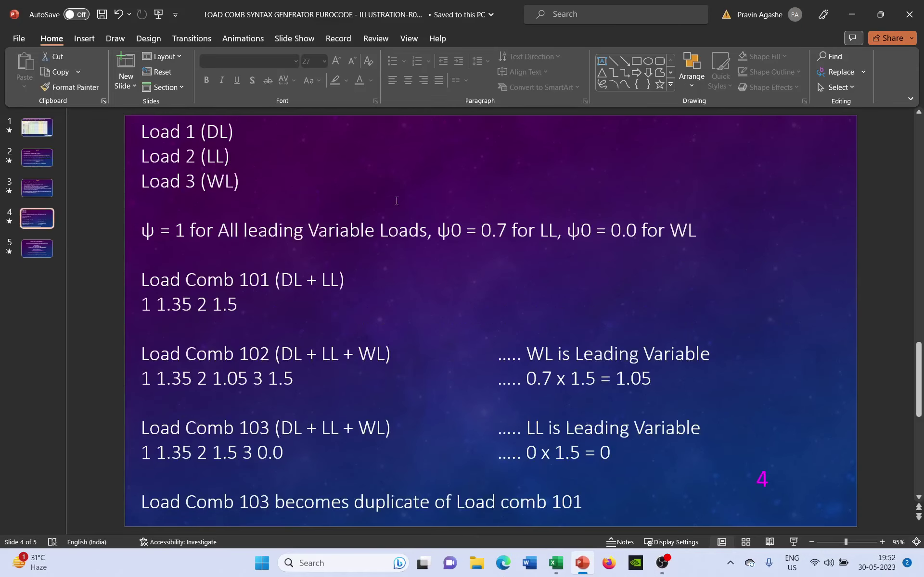
left_click(794, 542)
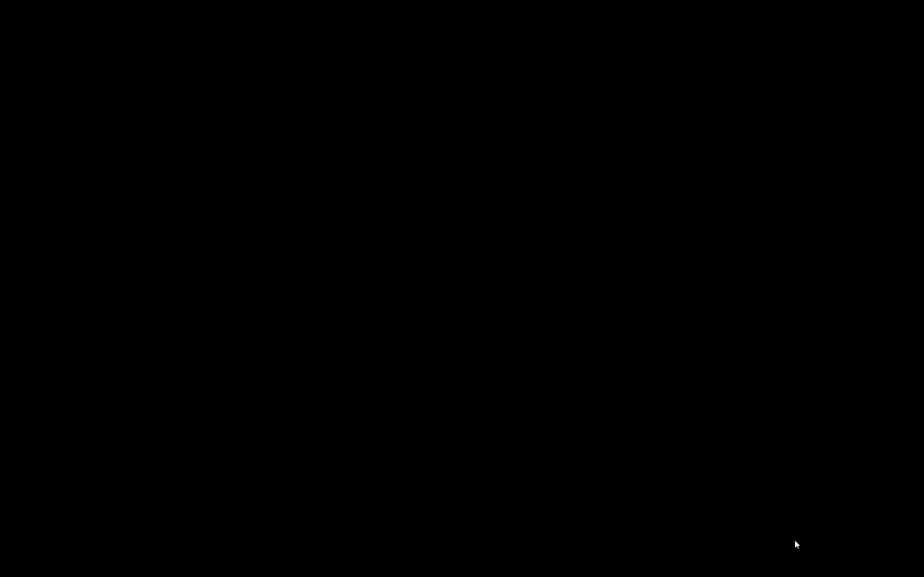
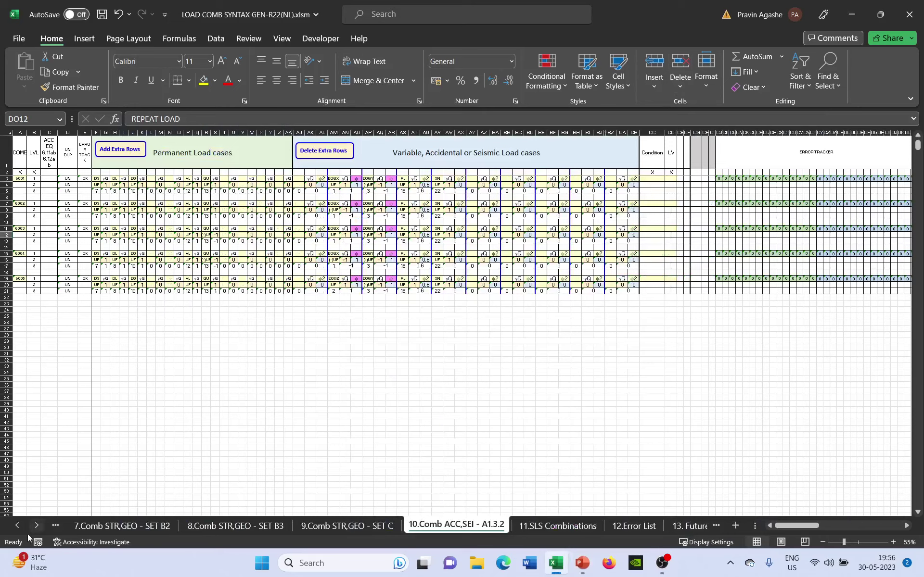
Examine the load combination inputs and UNI/DUP marks on the 5.Comb EQU - SET A sheet, back to combination 1001.
left_click(17, 526)
left_click(17, 525)
left_click(17, 525)
left_click(17, 525)
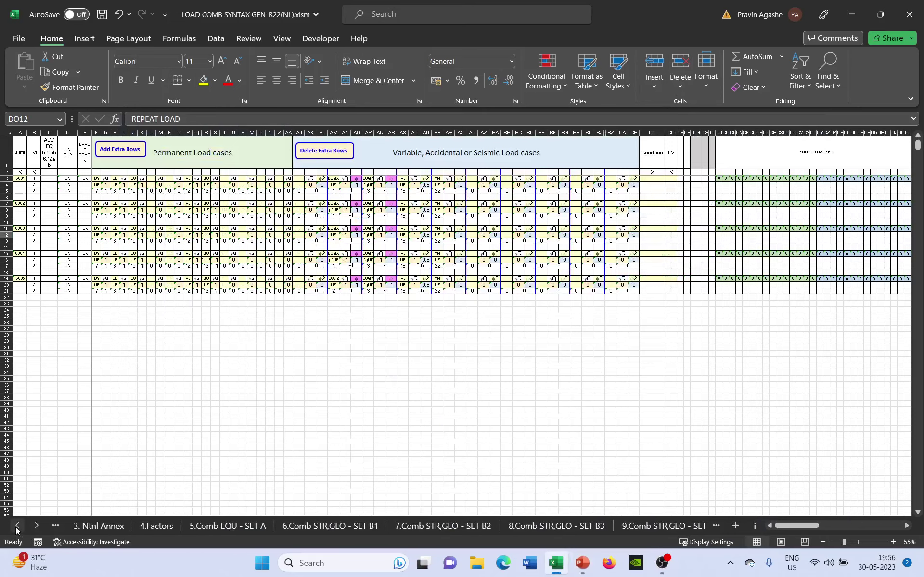
left_click(17, 526)
left_click(16, 526)
left_click(17, 525)
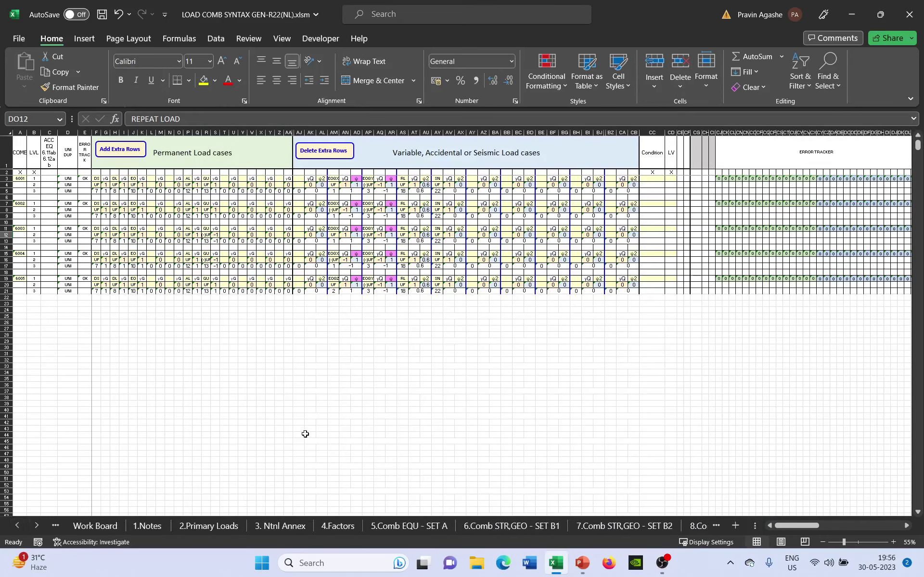
left_click(409, 525)
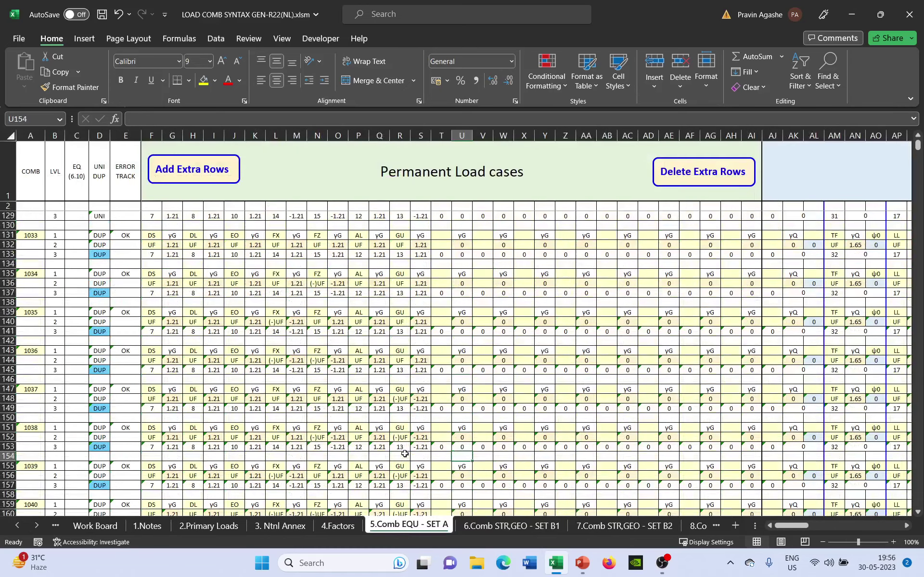
scroll(404, 454, "up", 10)
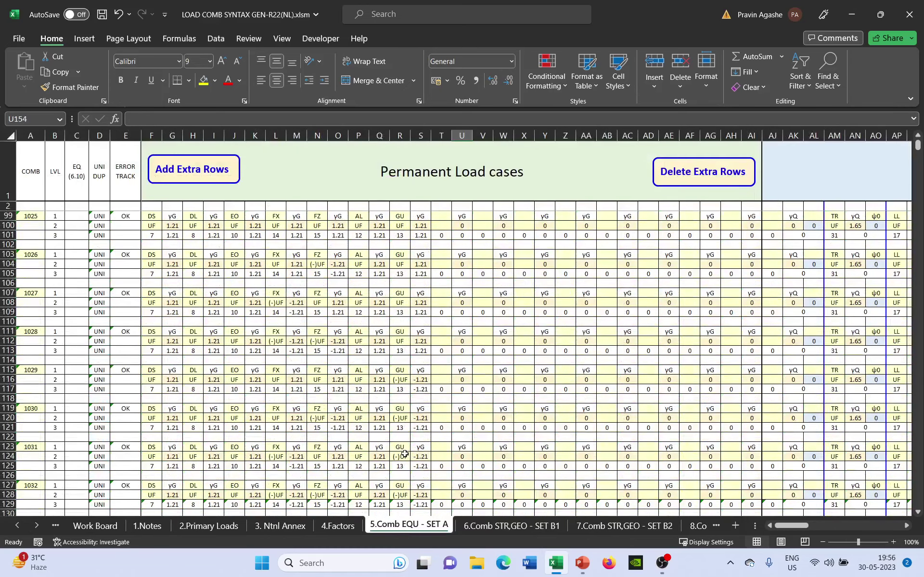
scroll(394, 396, "up", 20)
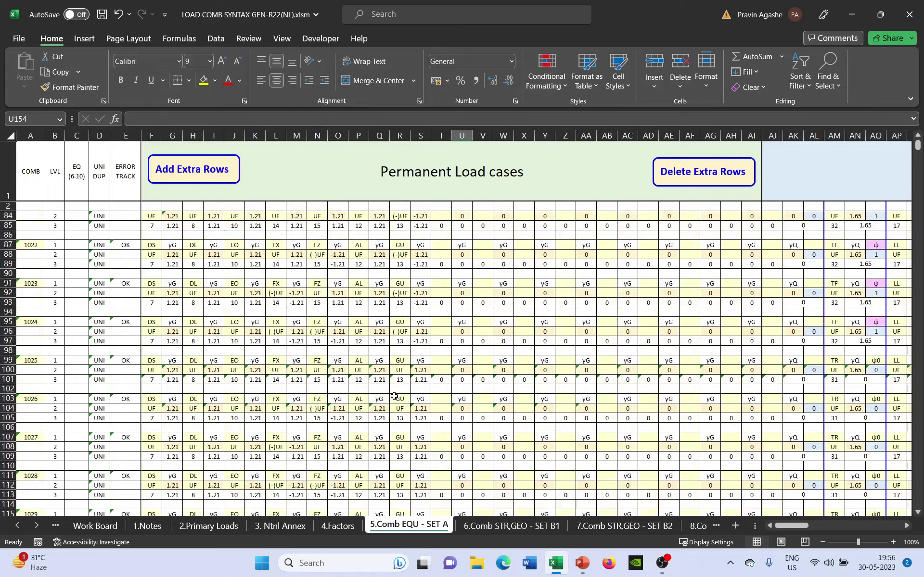
scroll(394, 396, "up", 11)
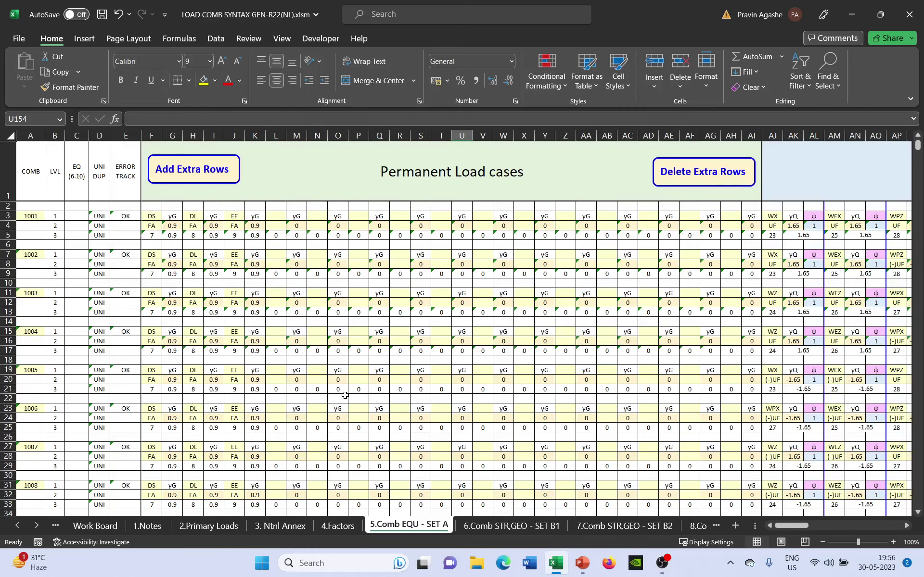
scroll(345, 395, "down", 1, "ctrl")
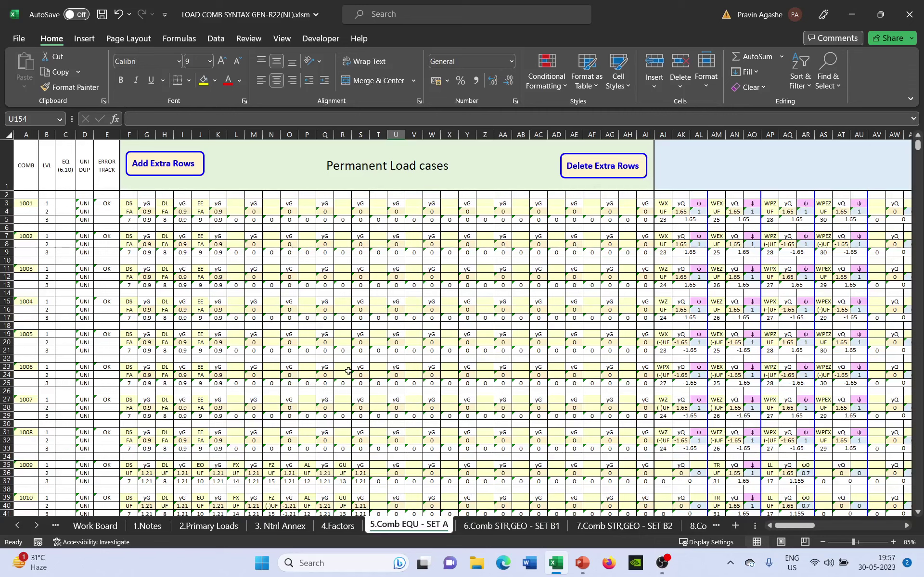
left_click(26, 366)
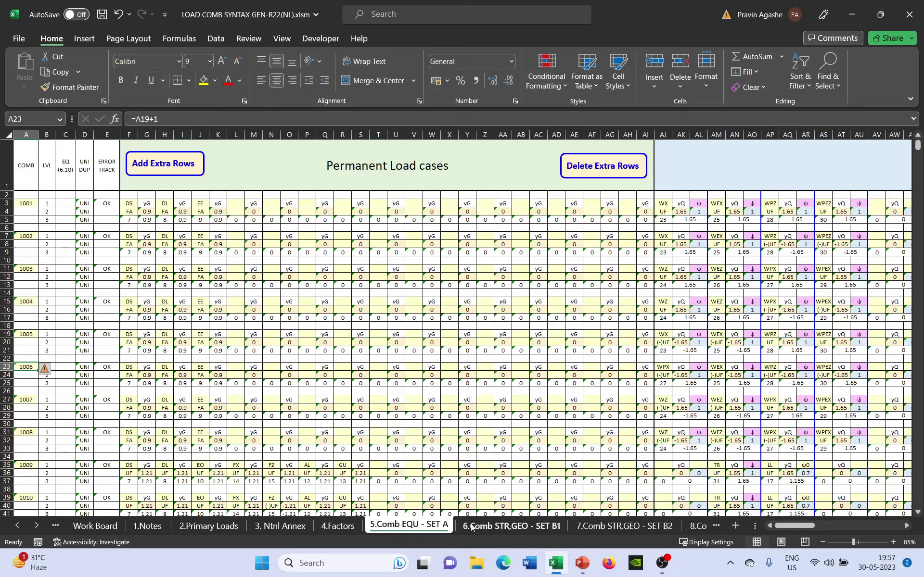
View the permanent and variable load case columns on the 11.SLS Combinations sheet, starting from combination 7001.
left_click(696, 527)
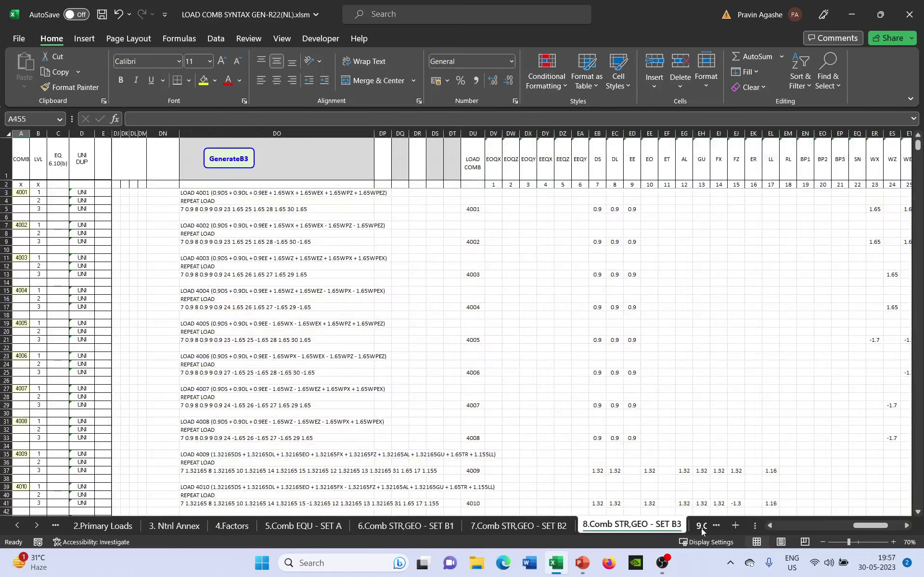
left_click(701, 528)
left_click(698, 529)
left_click(685, 529)
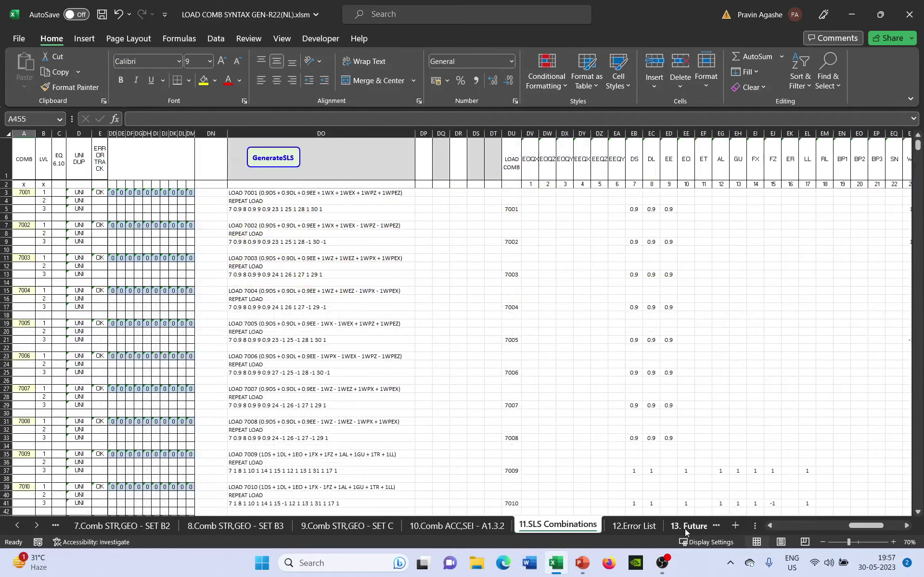
left_click(782, 527)
left_click(782, 527)
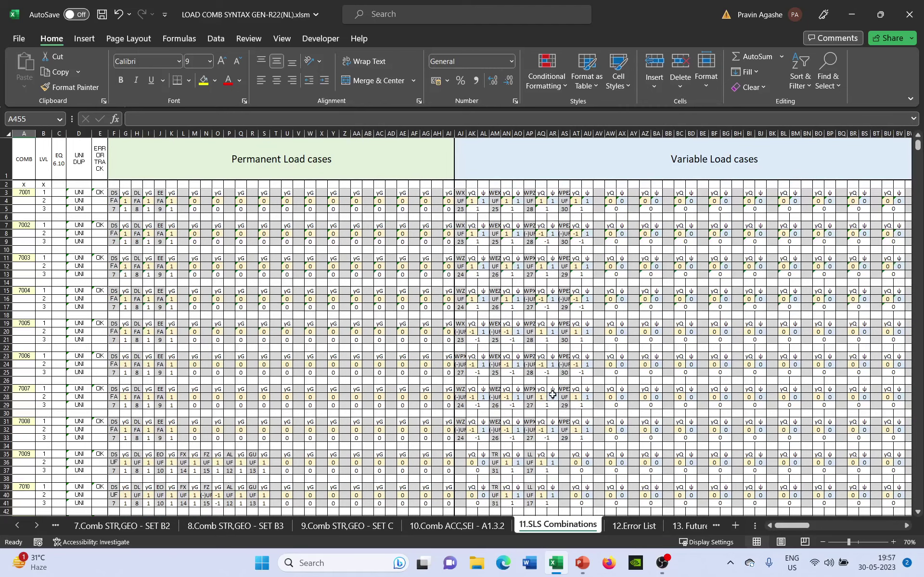
Open the Work Board sheet with its combination set selector and STAAD syntax columns in view.
left_click(18, 526)
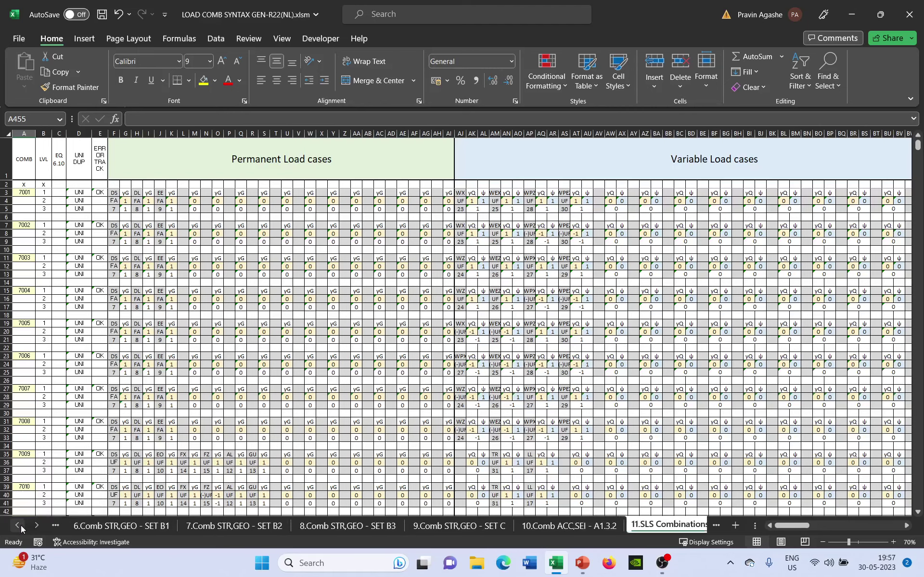
left_click(17, 525)
left_click(17, 526)
left_click(18, 526)
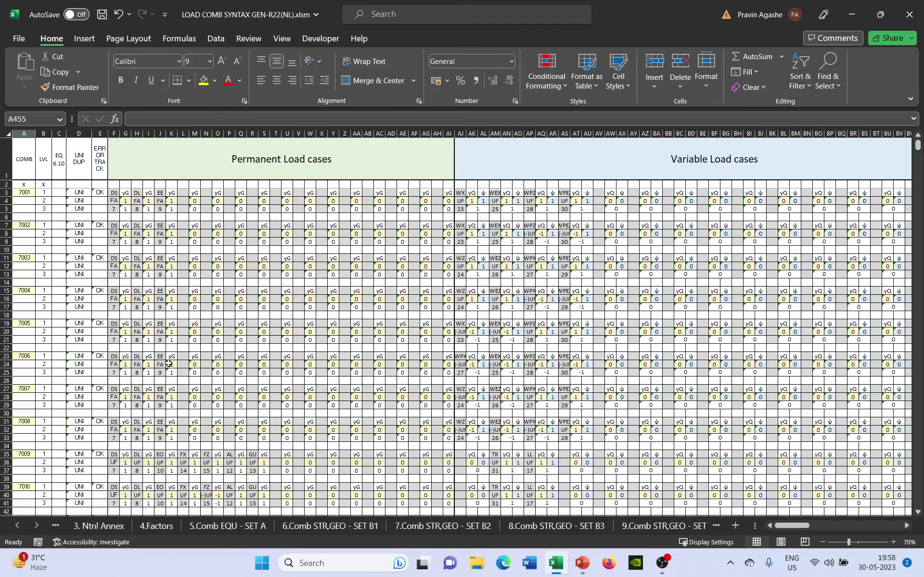
left_click(19, 526)
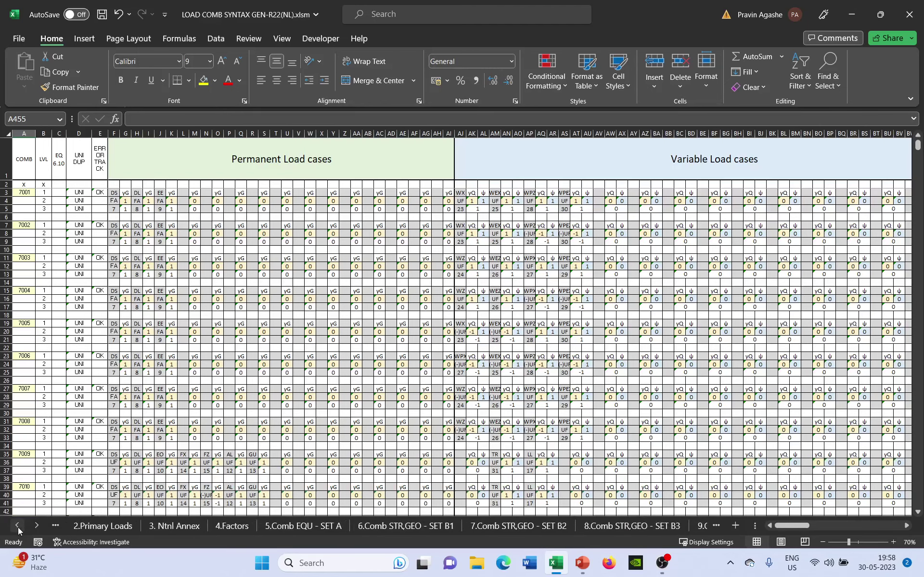
left_click(18, 527)
left_click(18, 526)
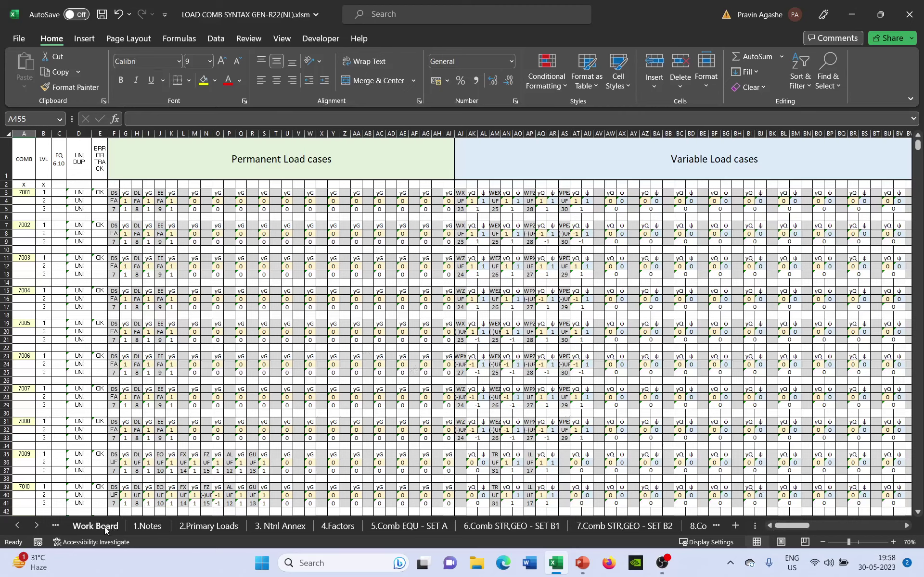
left_click(17, 525)
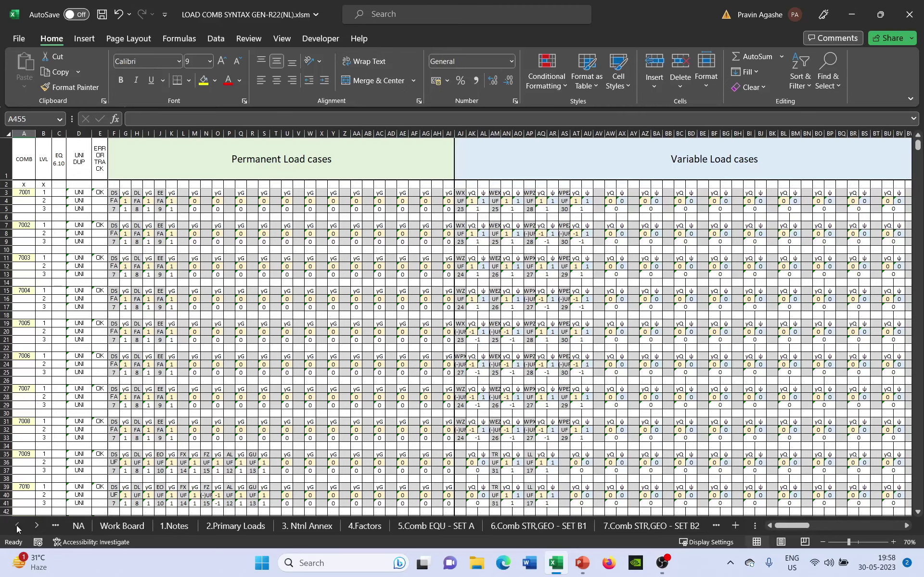
left_click(123, 525)
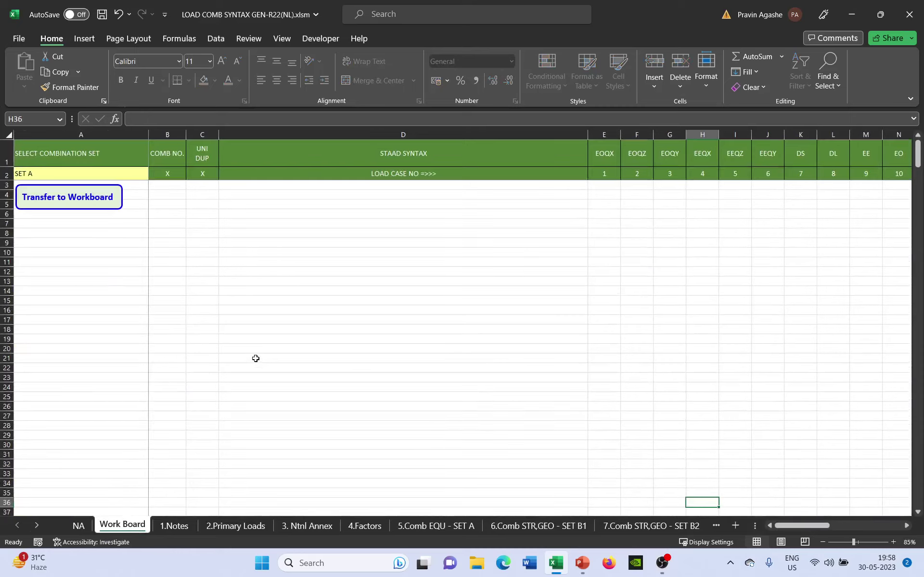
scroll(255, 359, "up", 3)
left_click_drag(811, 526, 793, 528)
scroll(241, 315, "up", 4)
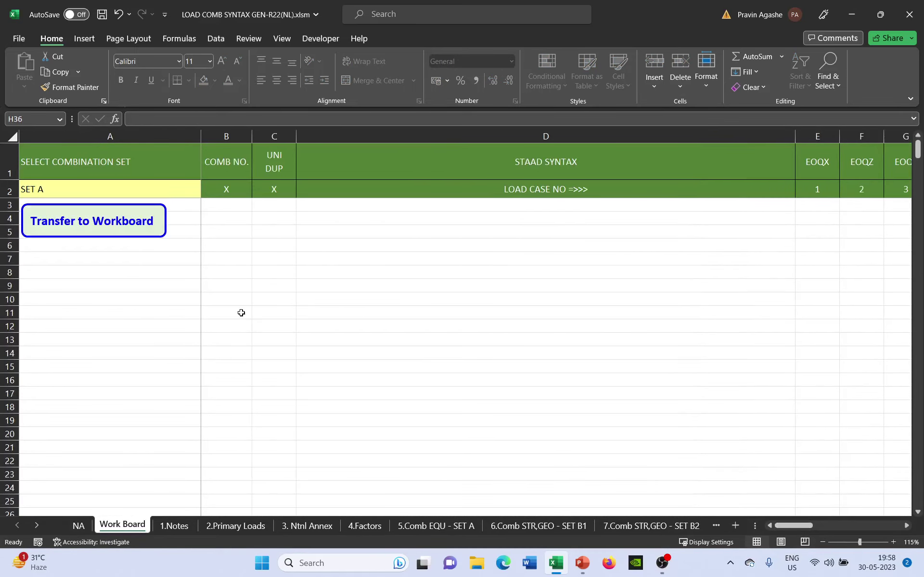
left_click(241, 311)
Choose SET A as the combination set in cell A2 of the Work Board sheet.
left_click(159, 192)
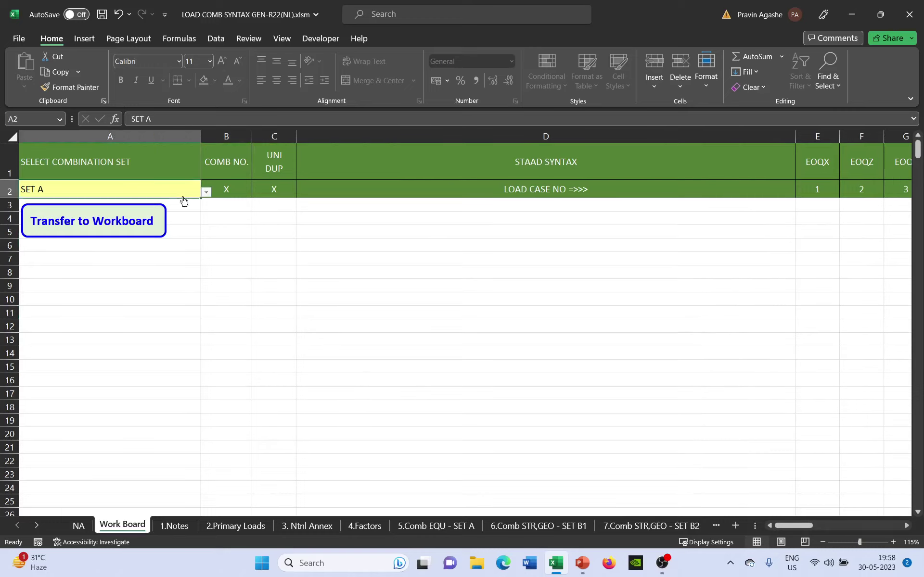
left_click(205, 193)
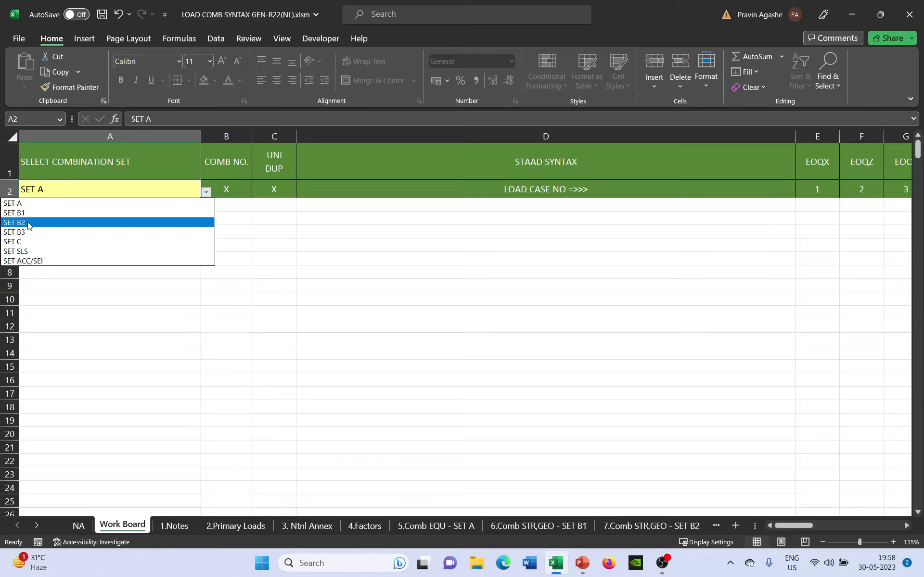
left_click(22, 204)
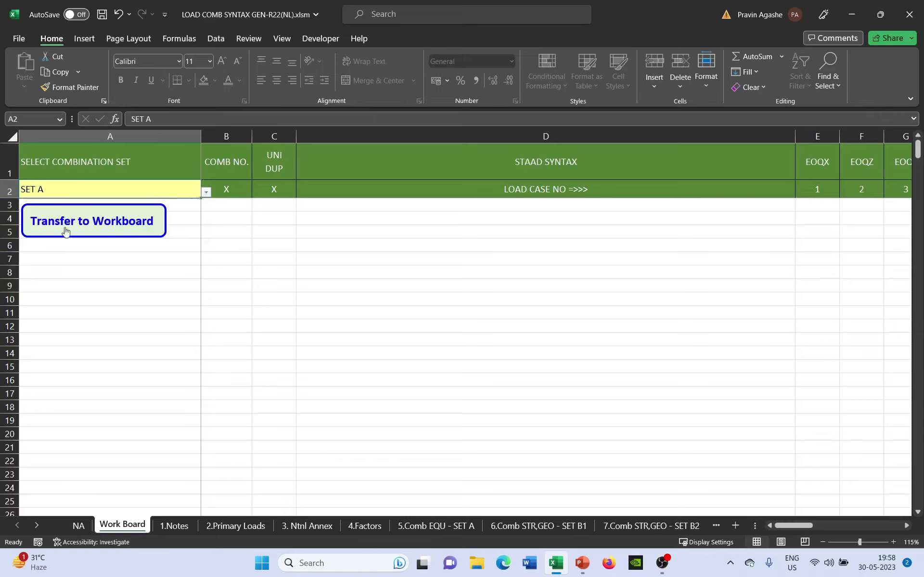
left_click(159, 246)
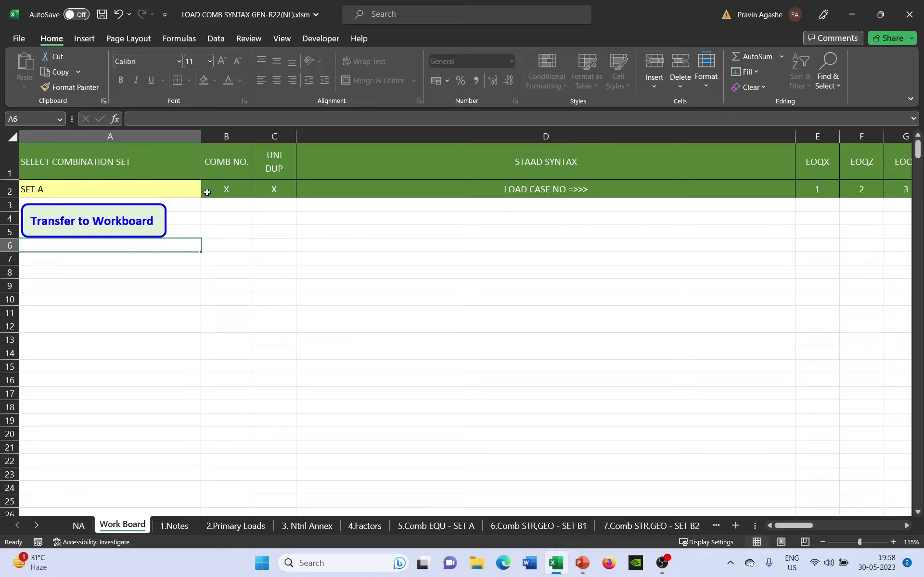
scroll(254, 301, "down", 1)
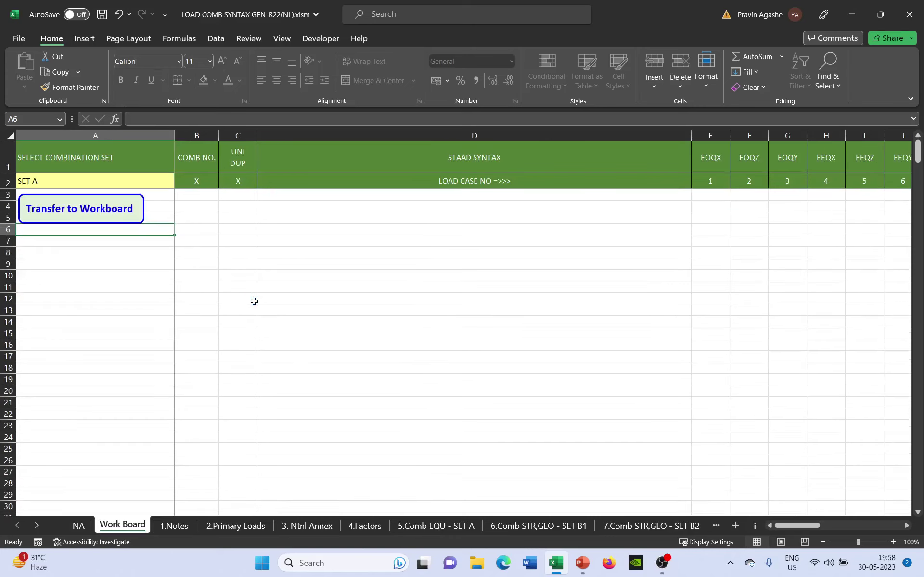
scroll(254, 301, "up", 1)
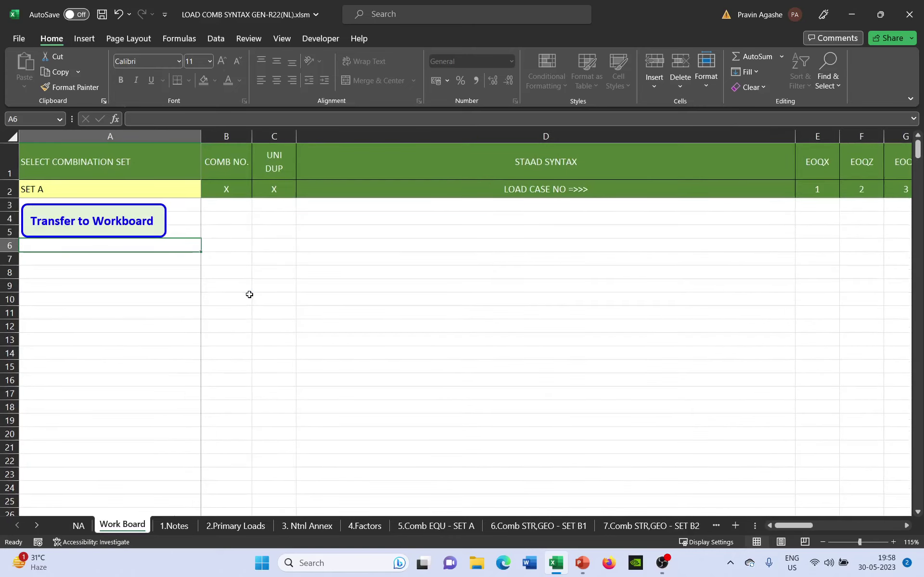
Transfer the SET A combinations to the Work Board sheet, agreeing to erase the earlier data.
left_click(45, 191)
left_click(219, 309)
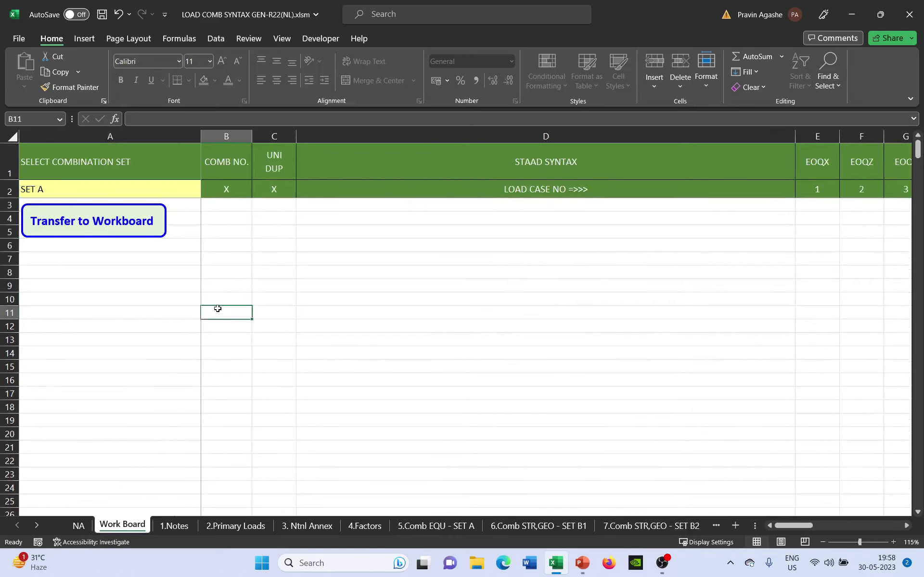
left_click(97, 223)
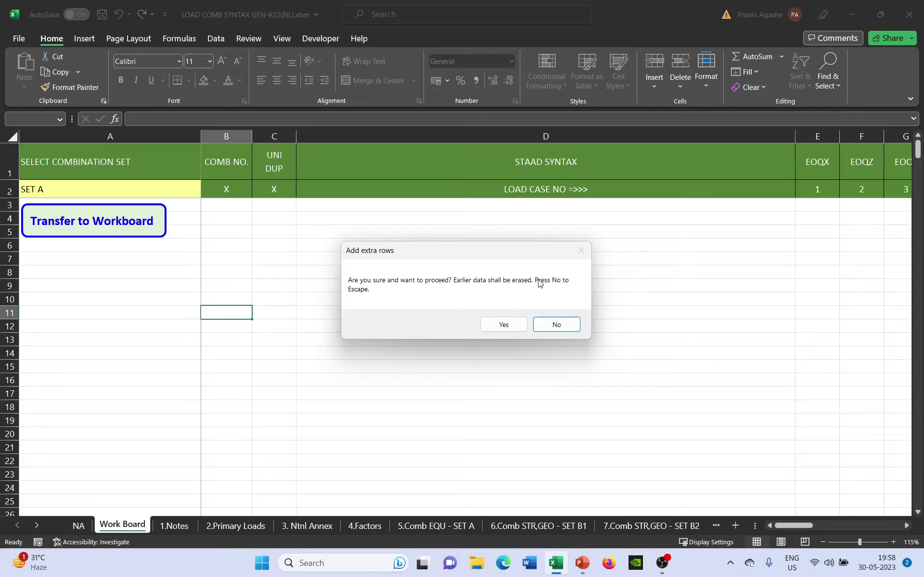
left_click(502, 325)
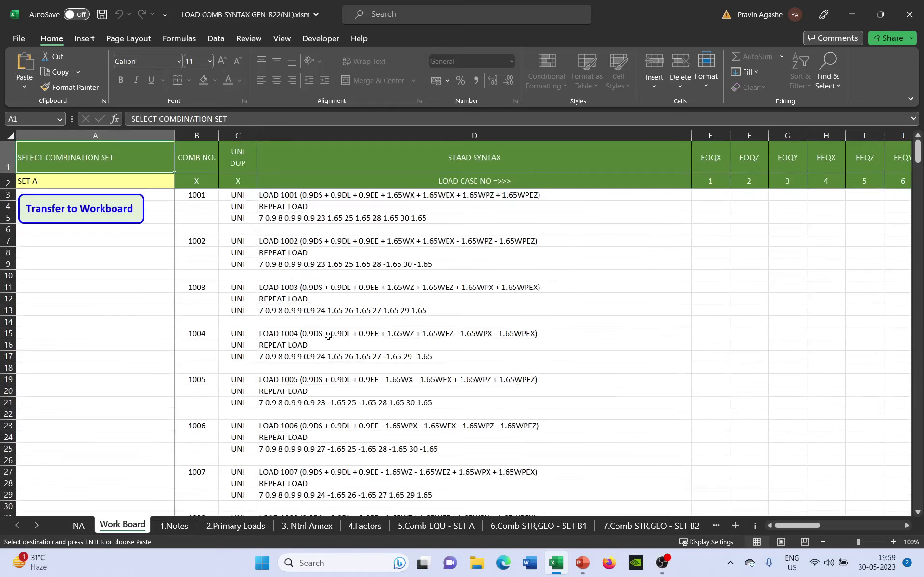
Examine the transferred STAAD syntax lines of combinations 1001 and 1002 in column D of the Work Board.
scroll(333, 336, "down", 2, "ctrl")
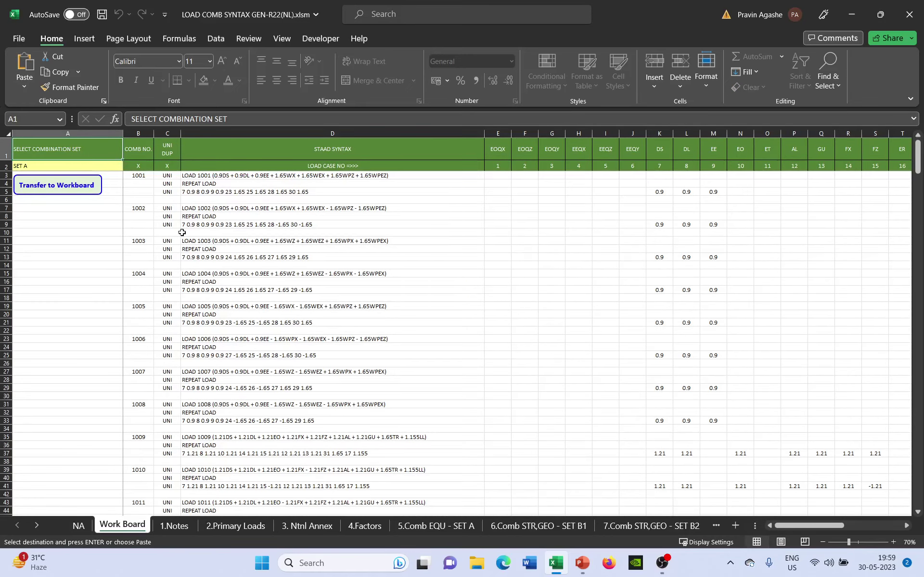
left_click(202, 209)
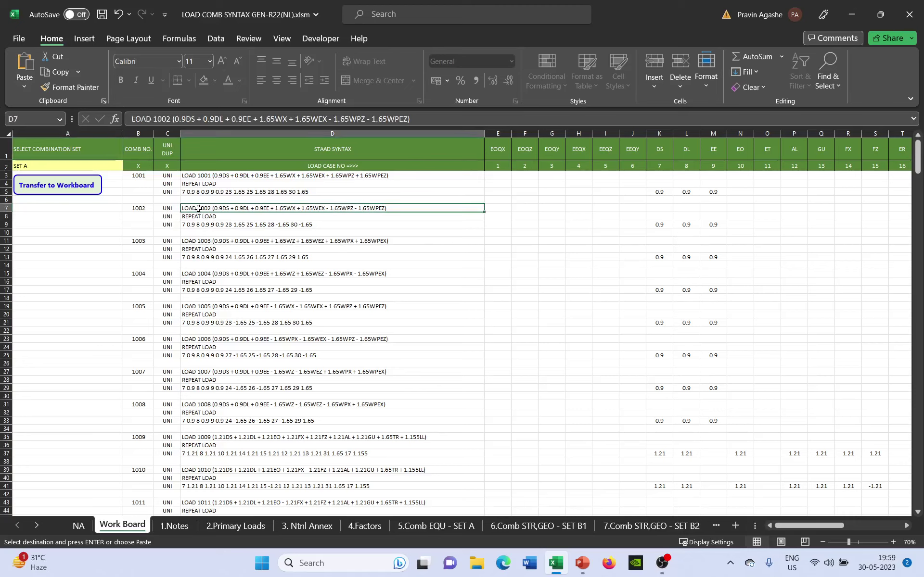
left_click(200, 225)
left_click(193, 176)
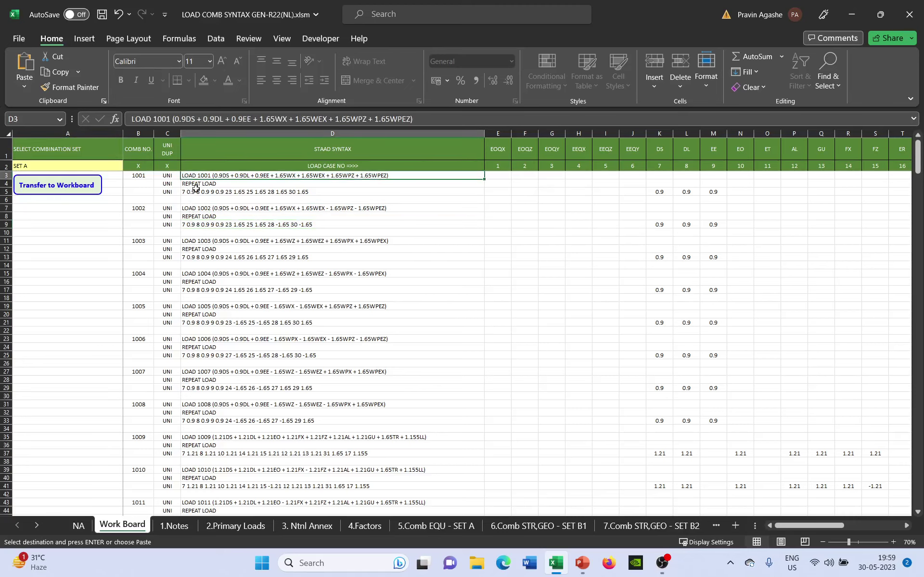
left_click(200, 216)
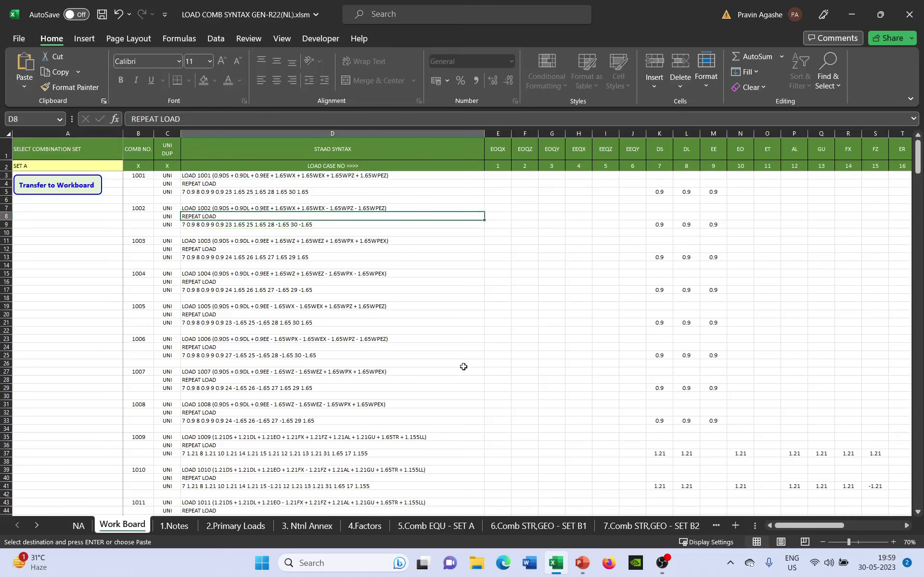
scroll(463, 367, "down", 11)
scroll(463, 367, "up", 11)
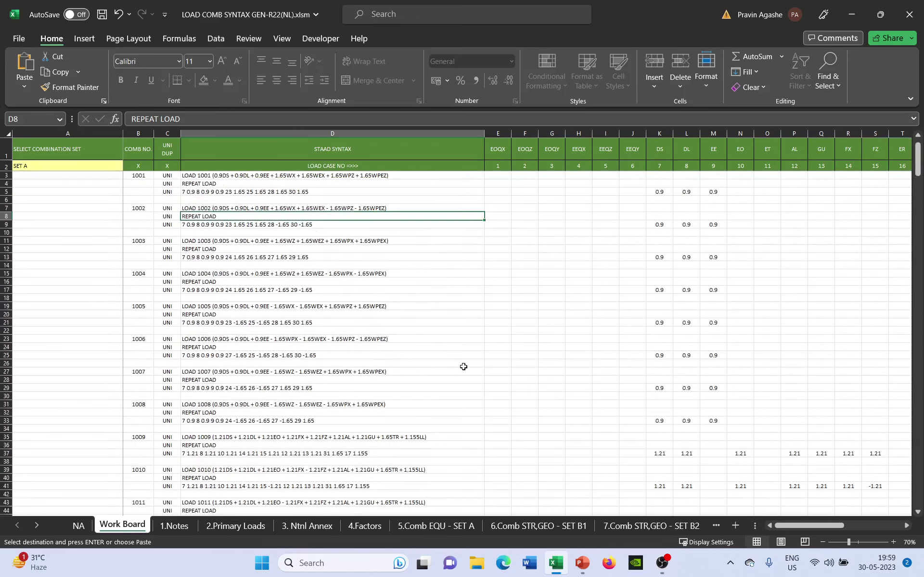
left_click(6, 166)
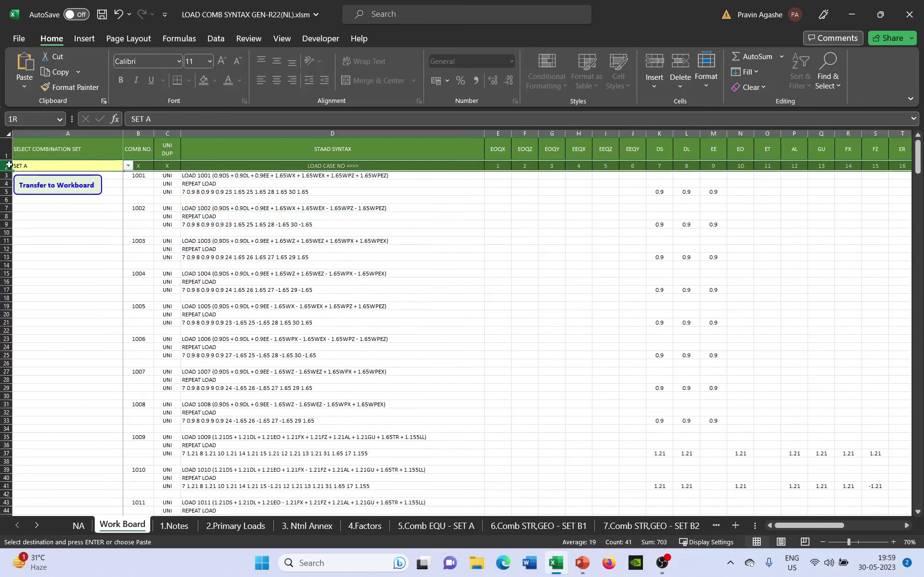
left_click(215, 38)
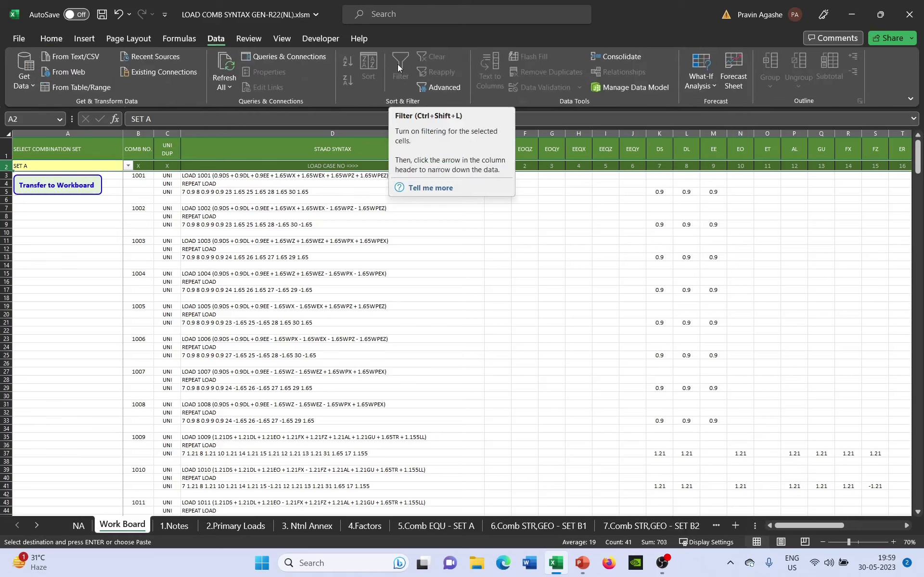
left_click(524, 281)
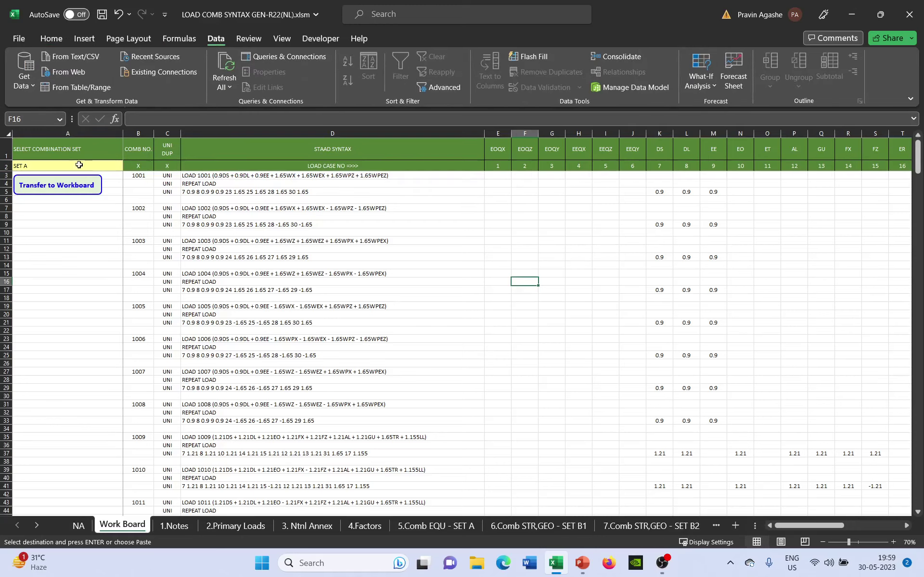
Unprotect the Work Board sheet by entering the sheet password.
left_click(248, 38)
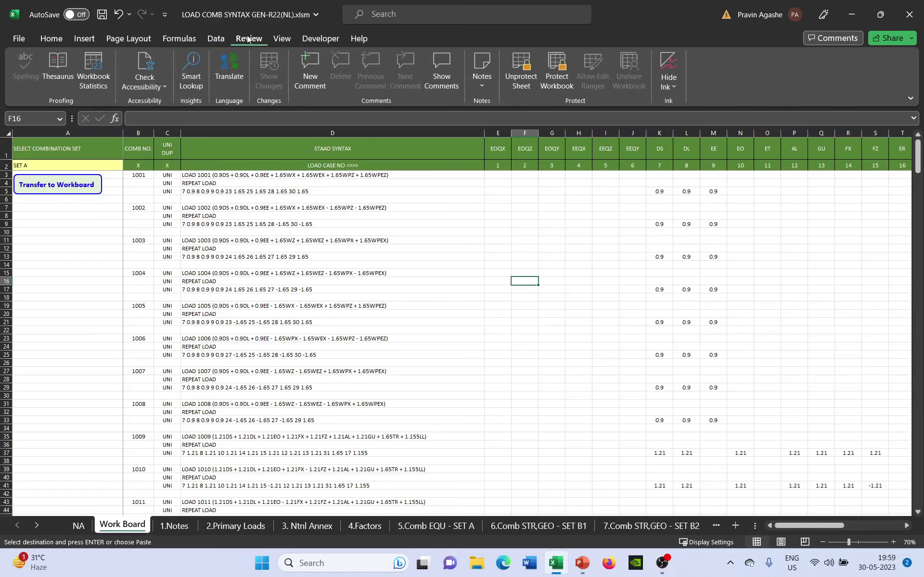
left_click(513, 67)
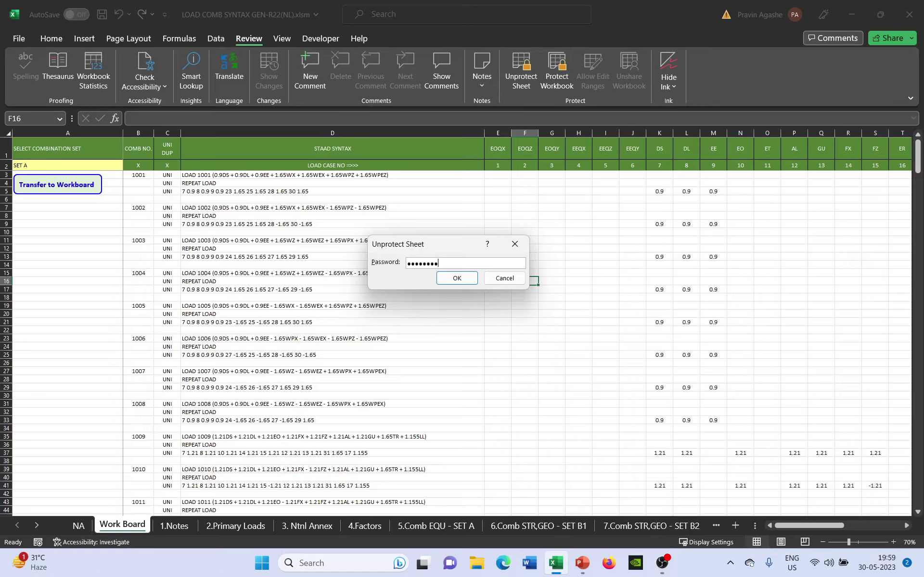
left_click(456, 278)
left_click(304, 232)
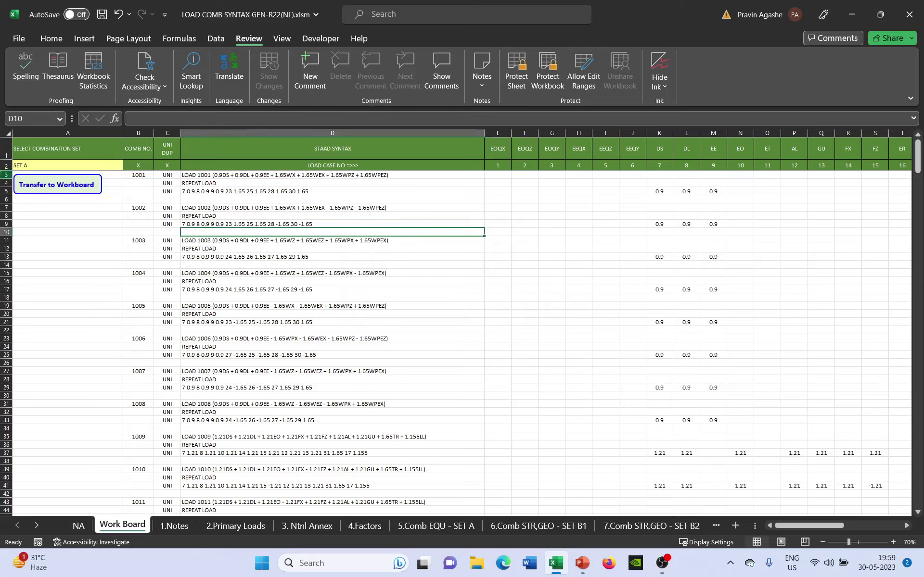
left_click(6, 165)
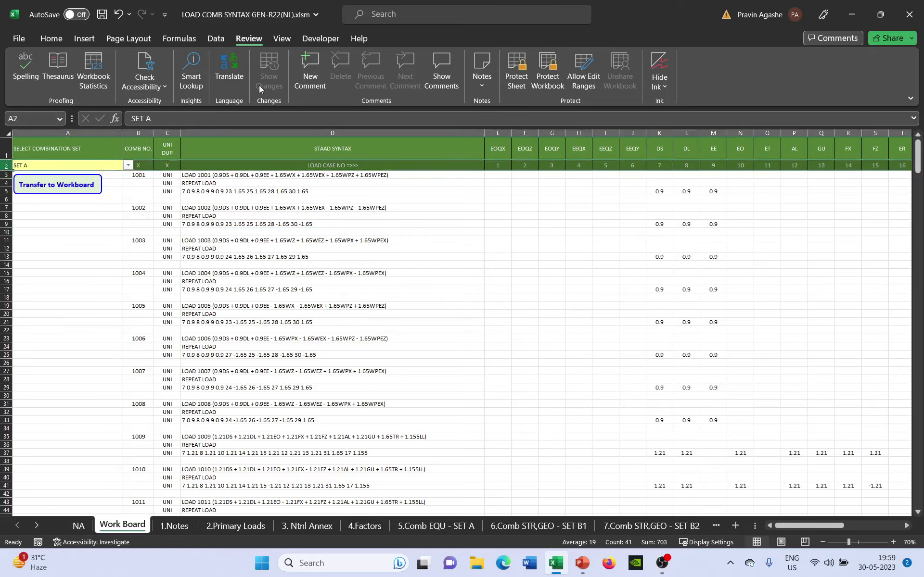
left_click(215, 38)
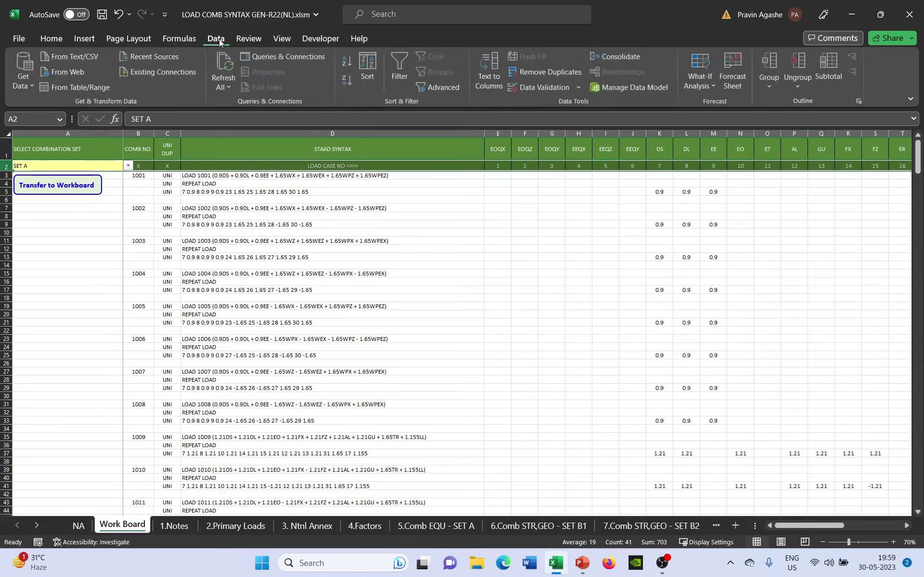
left_click(291, 260)
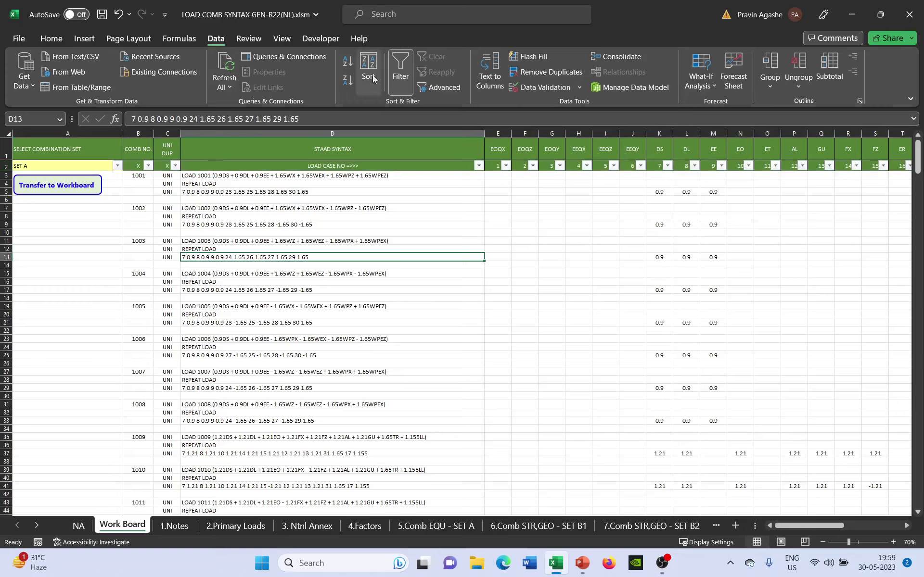
left_click(411, 60)
left_click_drag(7, 150, 8, 165)
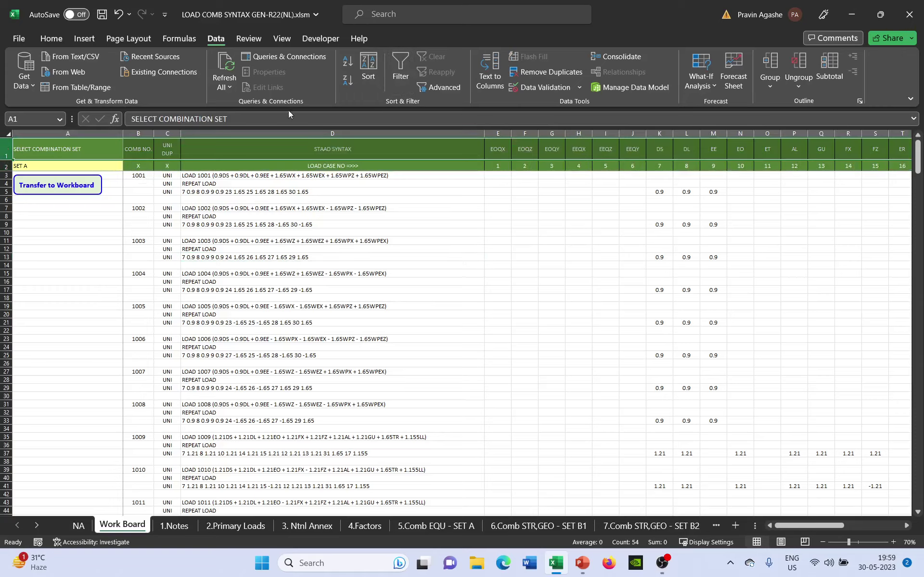
left_click(396, 76)
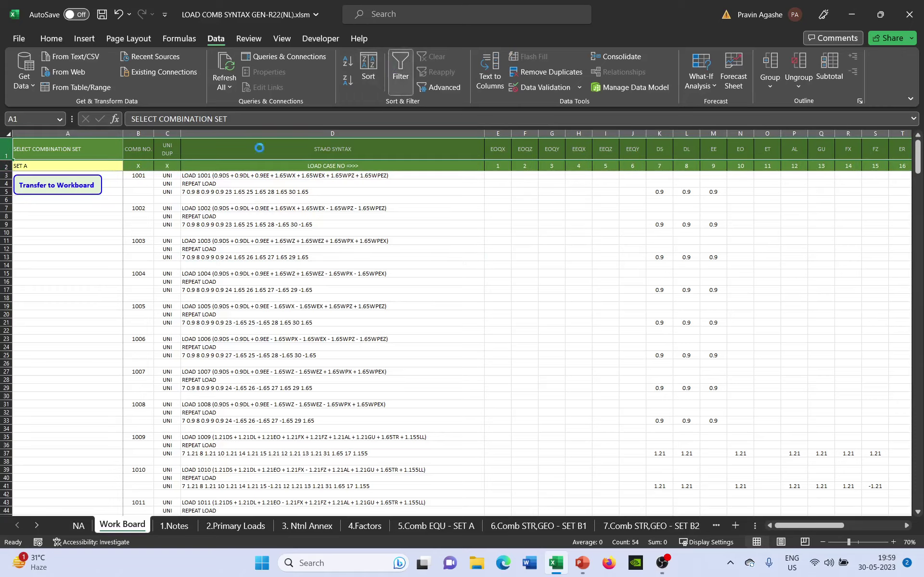
left_click(148, 154)
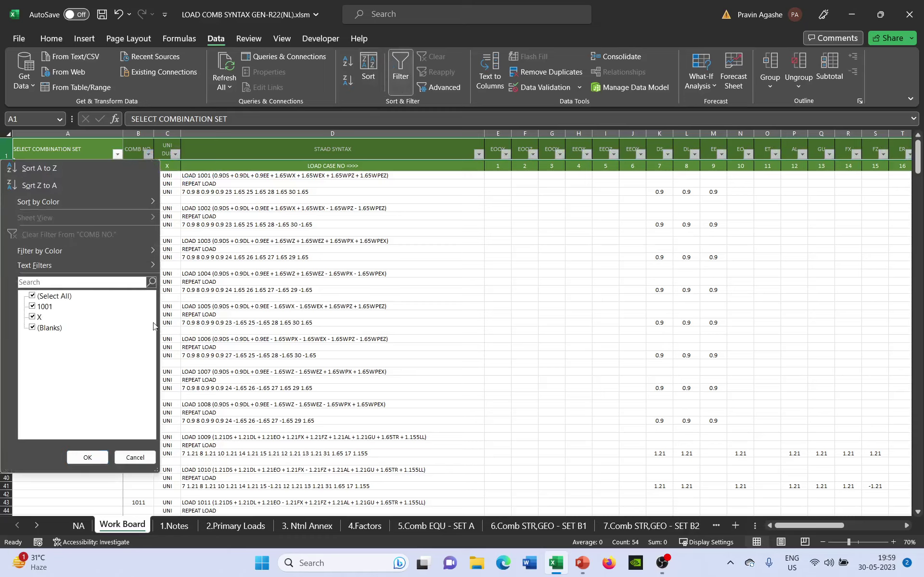
left_click(135, 457)
left_click(192, 289)
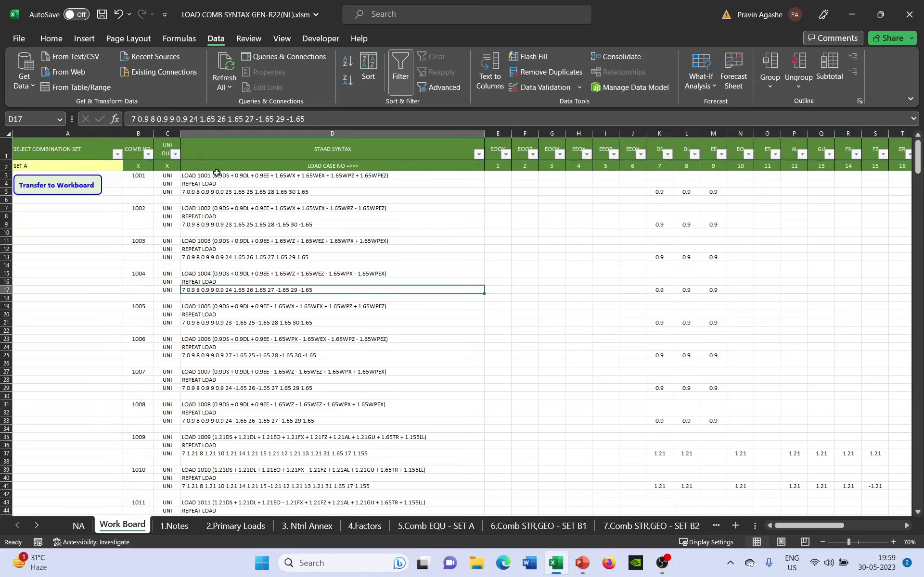
left_click(401, 72)
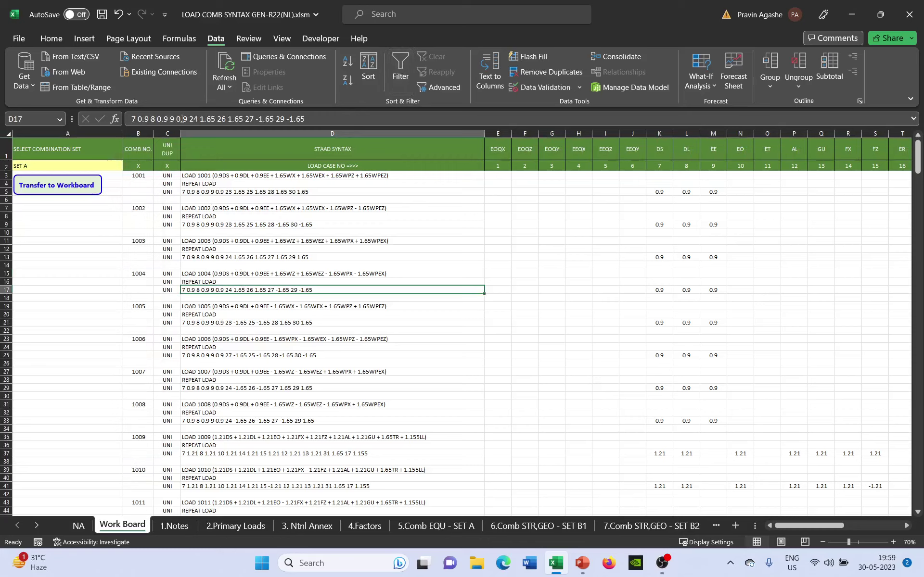
left_click(138, 132)
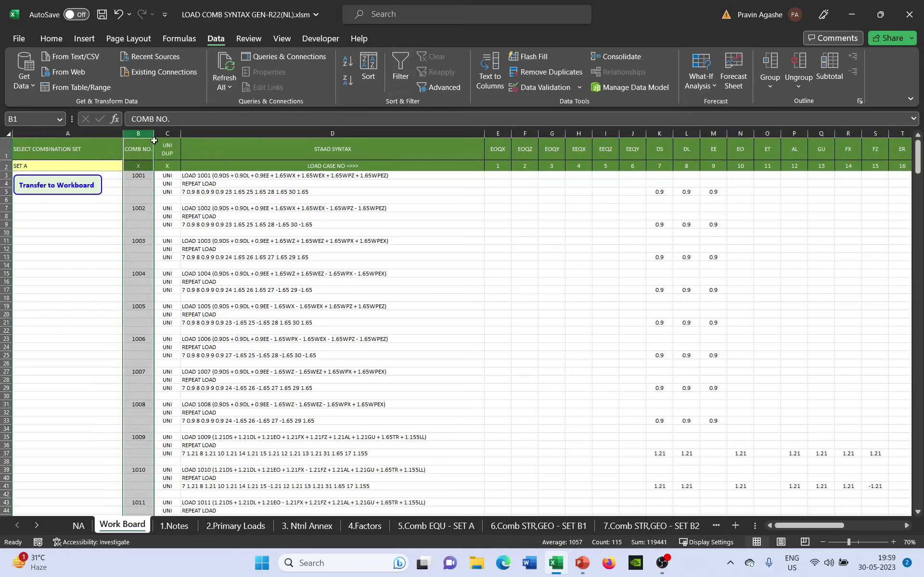
left_click(401, 67)
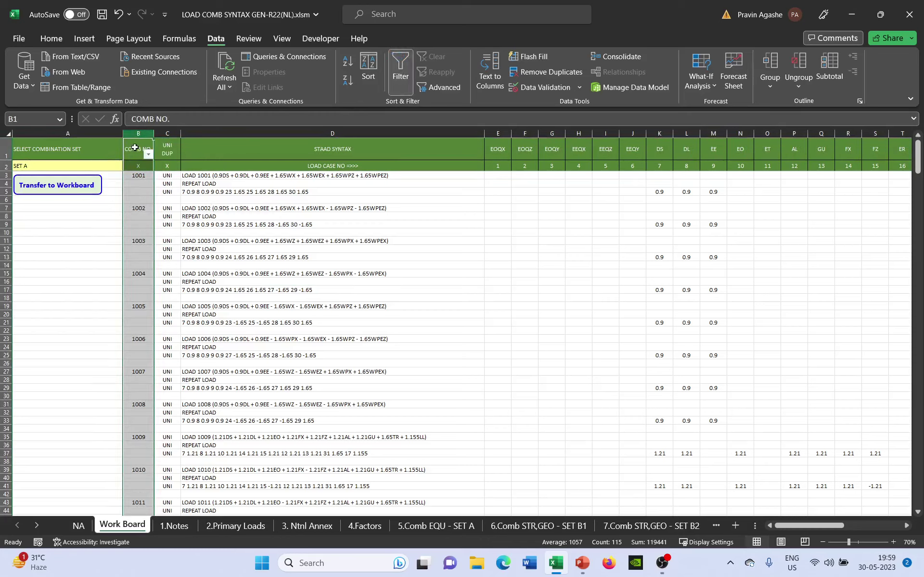
Add a filter to the UNI DUP column C and exclude the DUP and blank rows, keeping UNI and X.
left_click(167, 134)
left_click(400, 67)
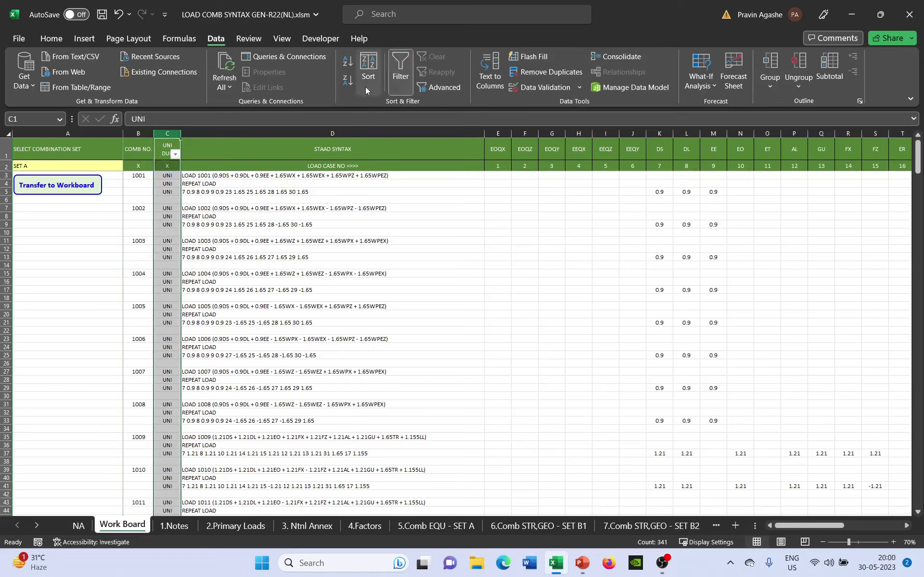
left_click(175, 153)
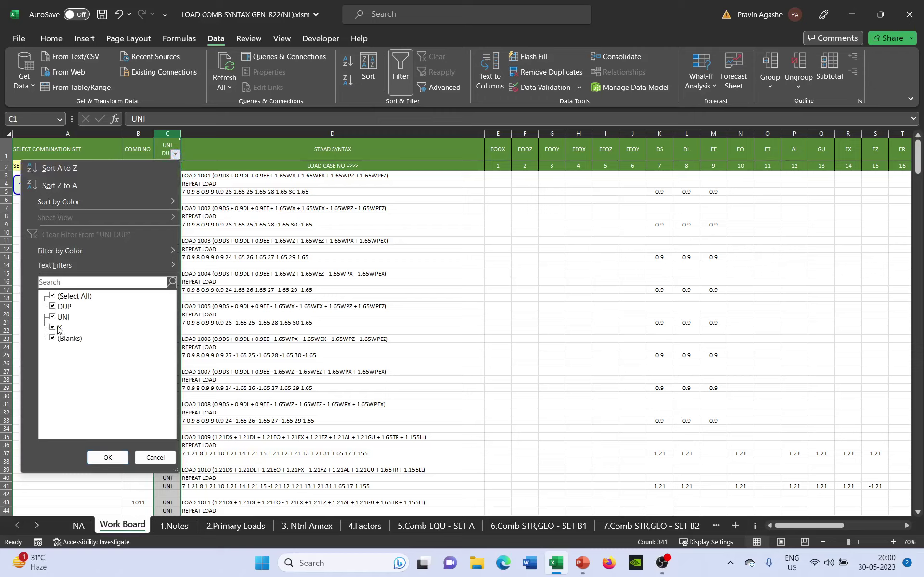
left_click(53, 307)
left_click(53, 339)
left_click(107, 457)
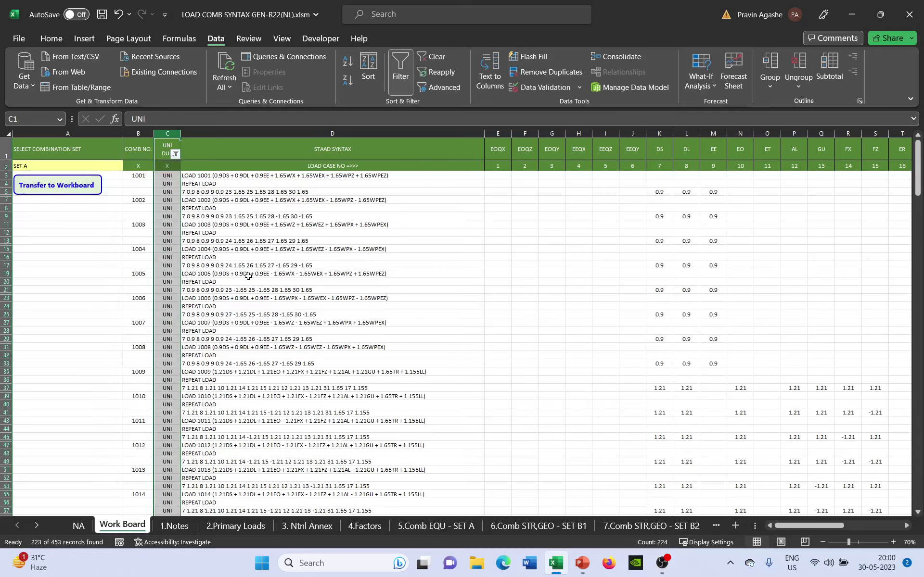
Select the filtered combination numbers, UNI marks and STAAD syntax in B3:D453, and return to combination 1001.
scroll(263, 284, "up", 2)
left_click_drag(197, 192, 513, 385)
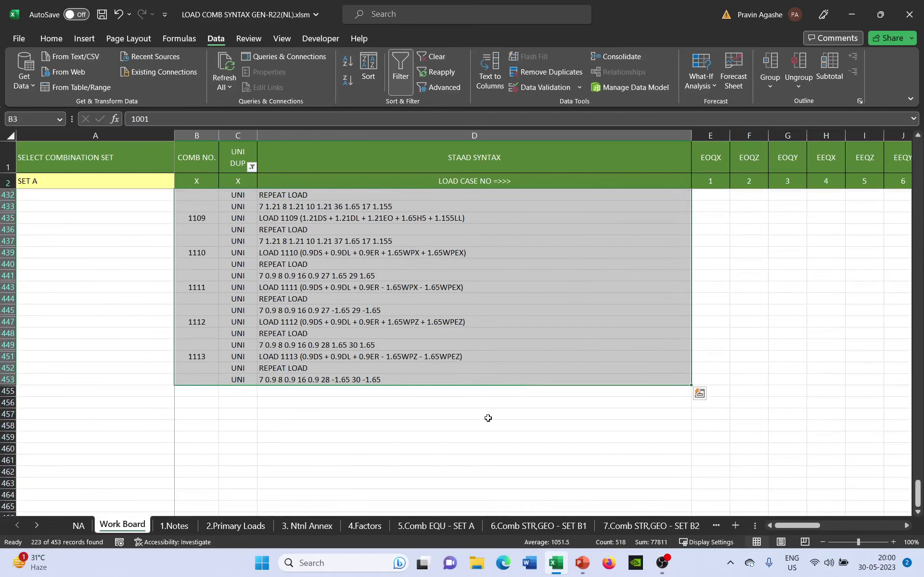
scroll(488, 418, "up", 5)
scroll(488, 418, "up", 4)
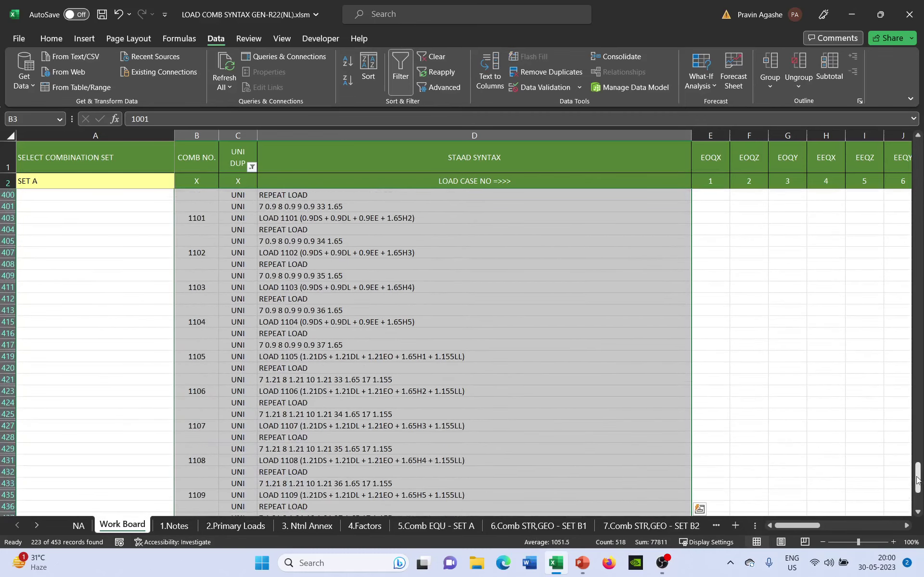
left_click_drag(917, 478, 917, 147)
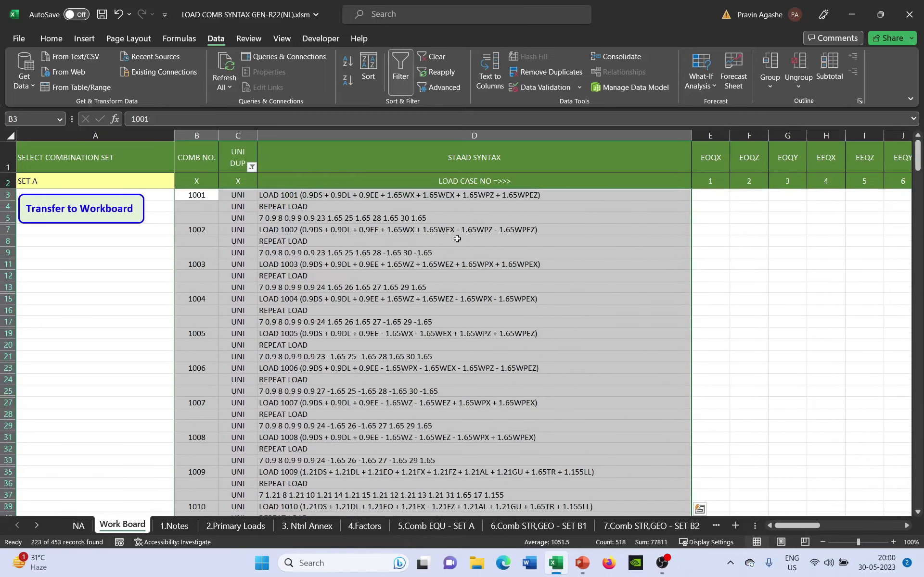
View the load case factor columns beside the filtered UNI combinations and clear the range selection.
scroll(339, 302, "down", 2)
scroll(347, 334, "down", 1)
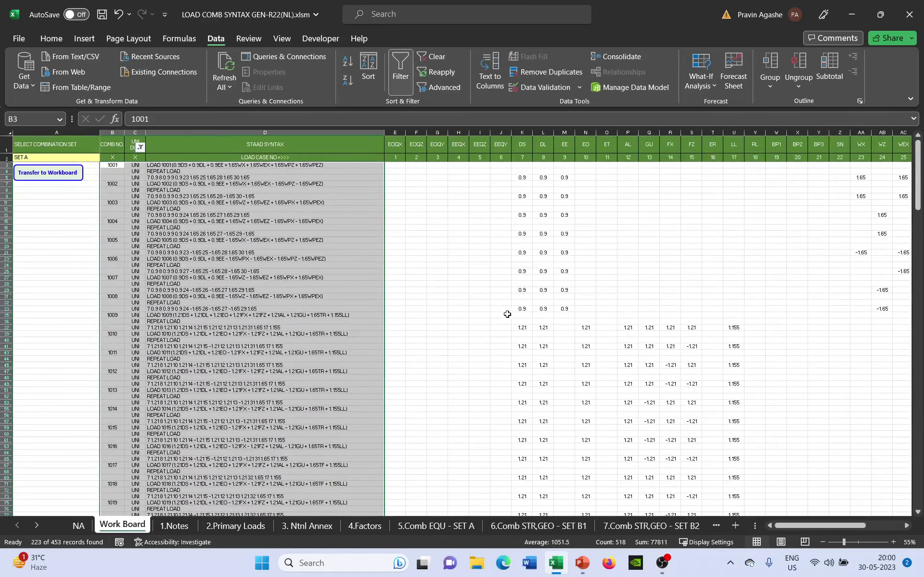
left_click(500, 309)
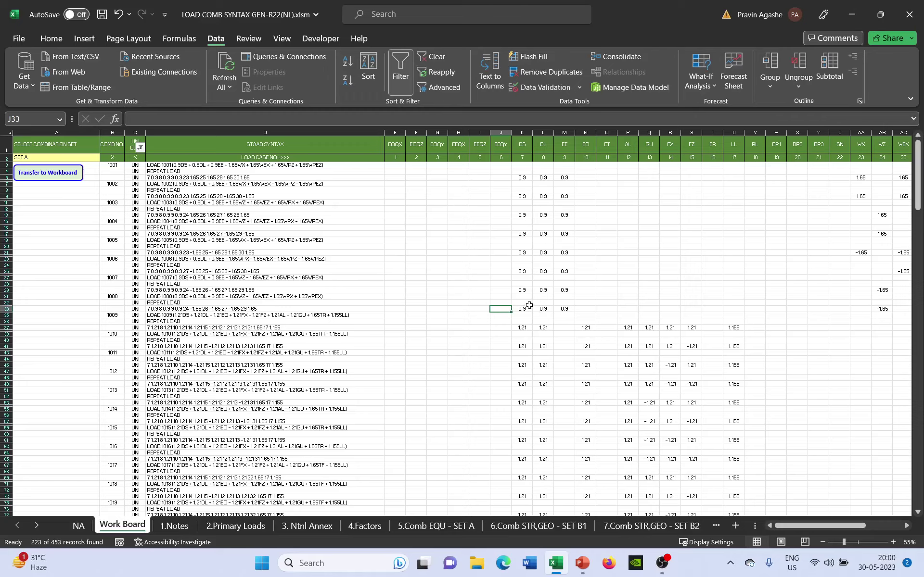
scroll(529, 305, "up", 1, "ctrl")
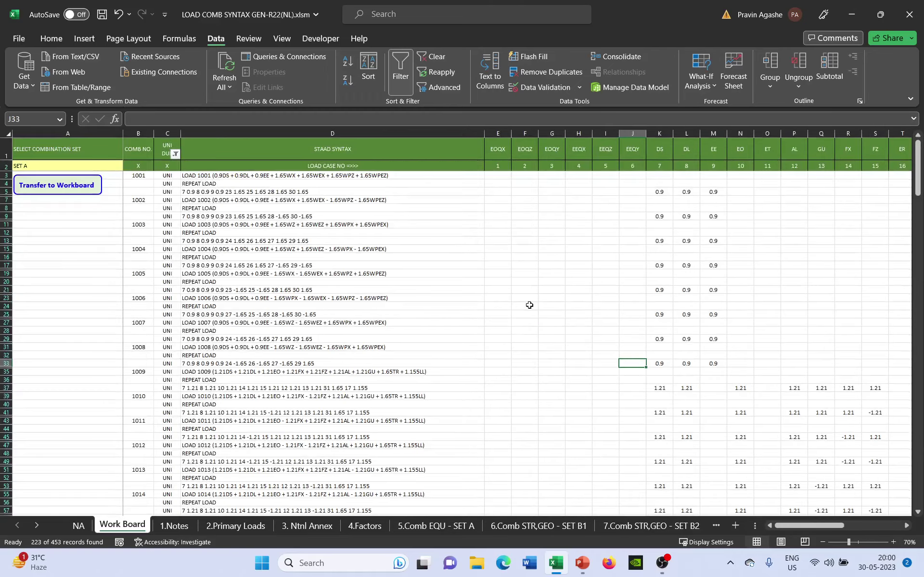
Open the 2.Primary Loads sheet and view its load descriptions, load case numbers and factor tables.
left_click(236, 526)
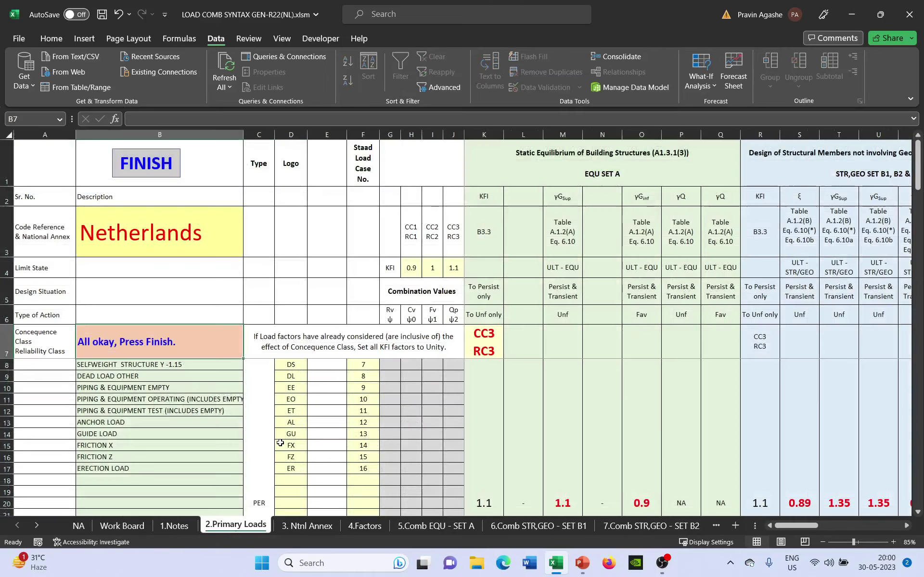
scroll(364, 366, "down", 1, "ctrl")
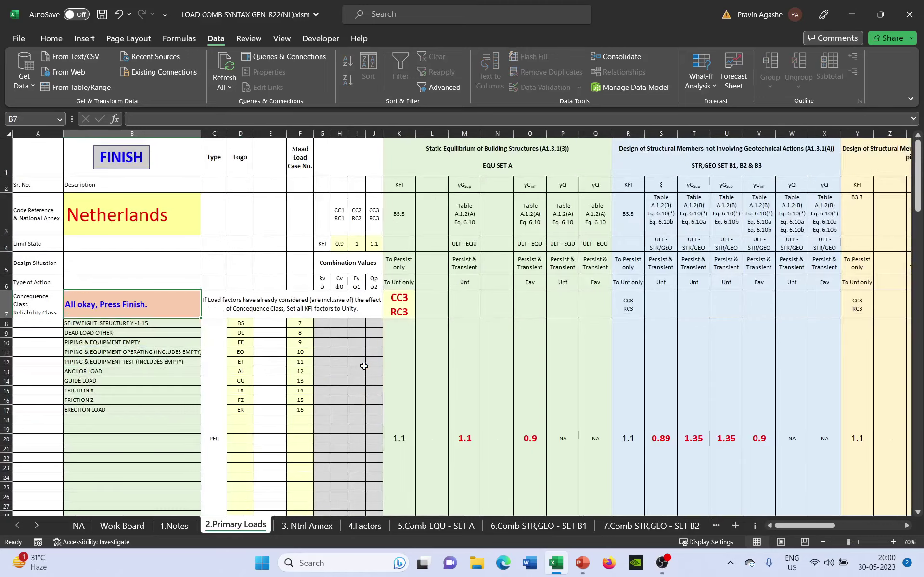
scroll(363, 367, "up", 1, "ctrl")
scroll(364, 366, "down", 2, "ctrl")
scroll(364, 366, "up", 1, "ctrl")
Switch to the PowerPoint presentation and show the closing thank-you slide 5.
left_click(582, 563)
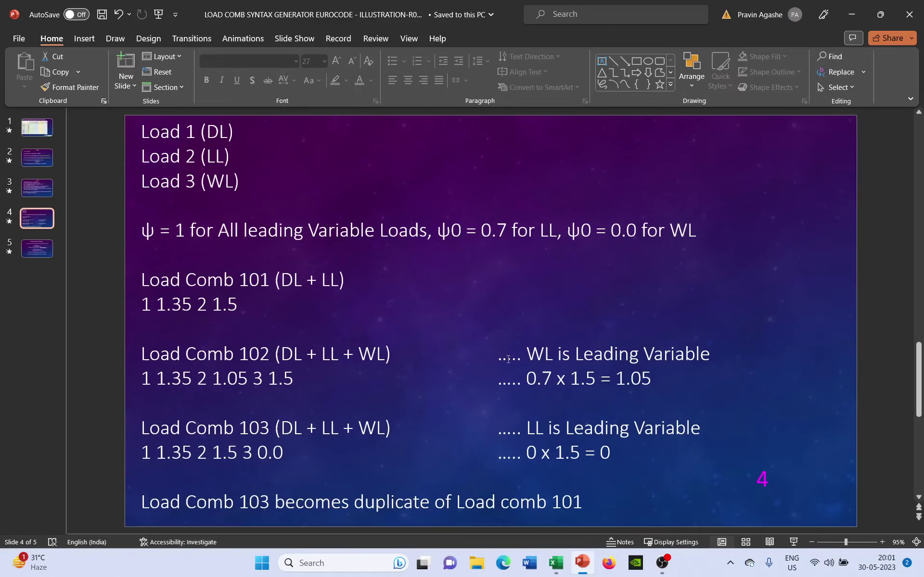
left_click(31, 254)
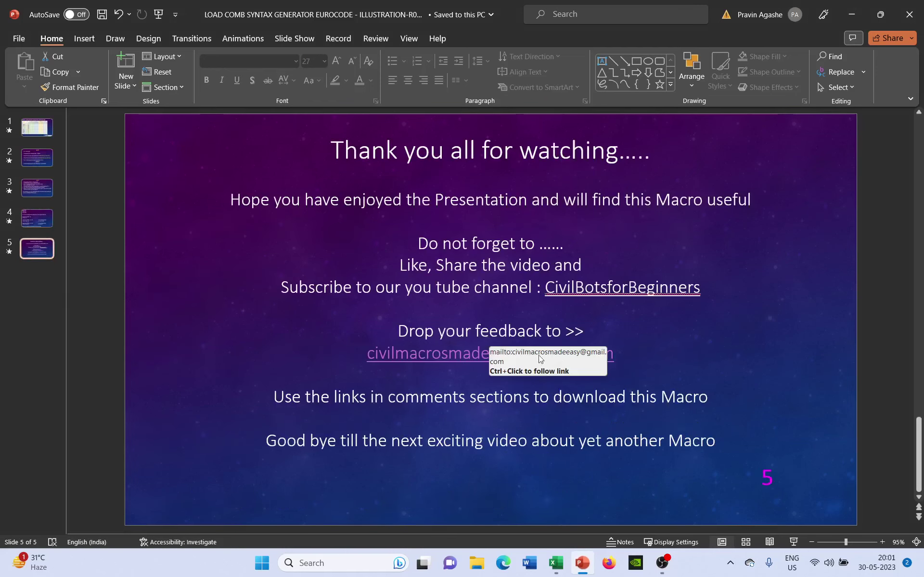
left_click(830, 448)
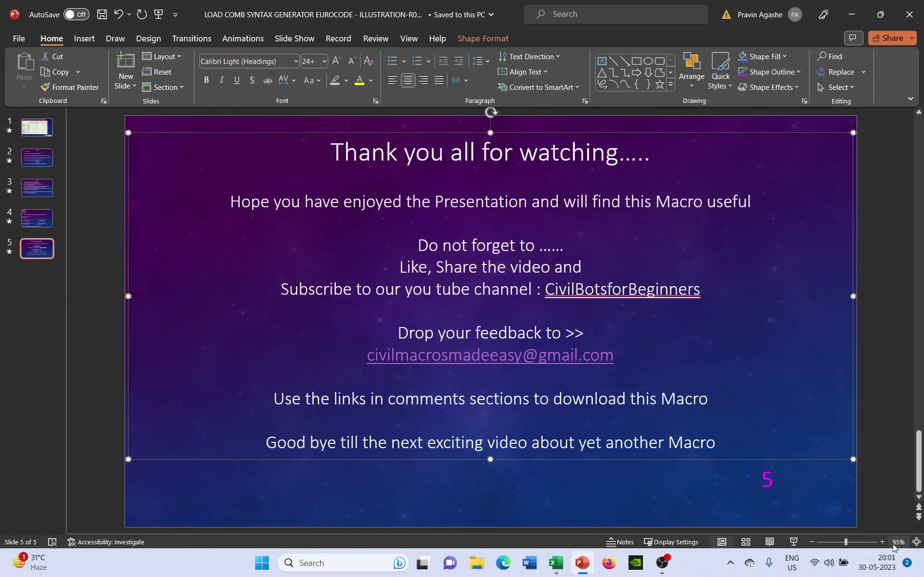
scroll(809, 500, "down", 1)
left_click(810, 498)
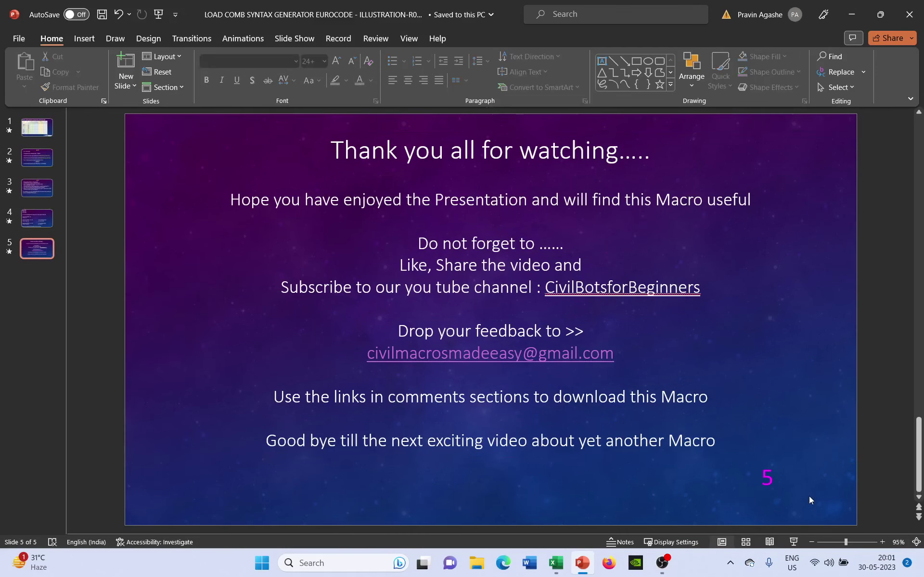